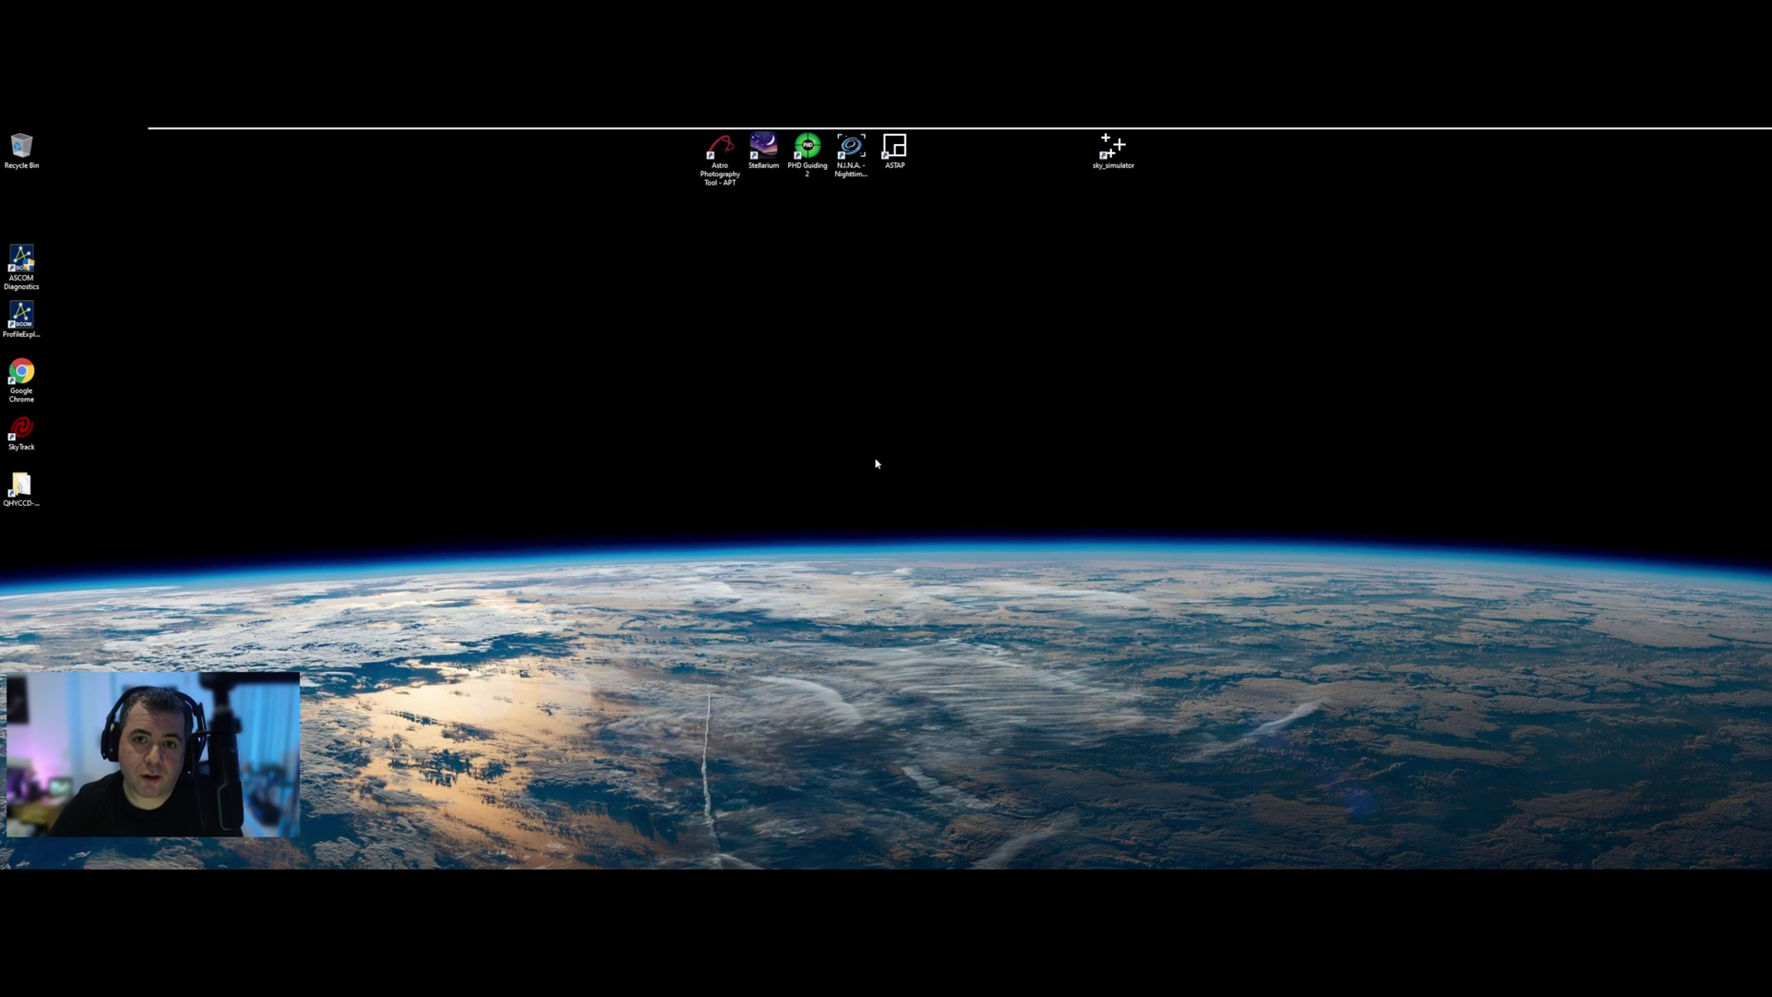
Launch Sky Simulator and review its ESO download URL and image.png save path
left_click(825, 517)
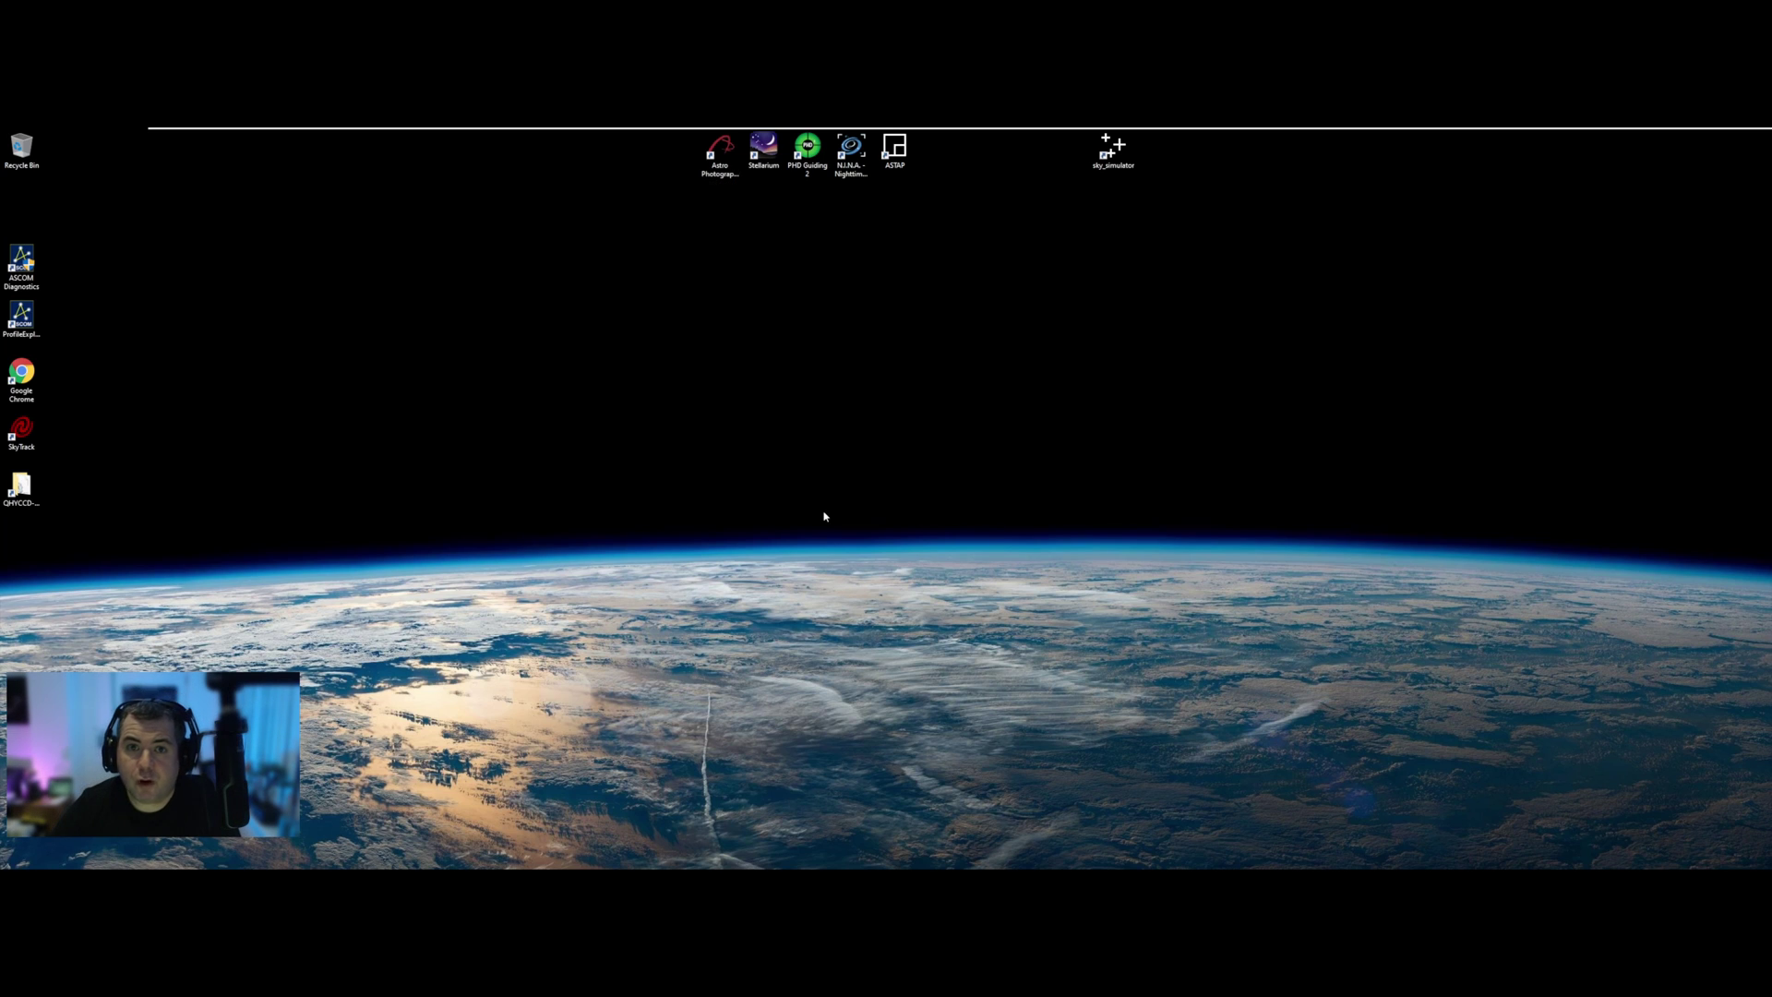
double_click(1112, 151)
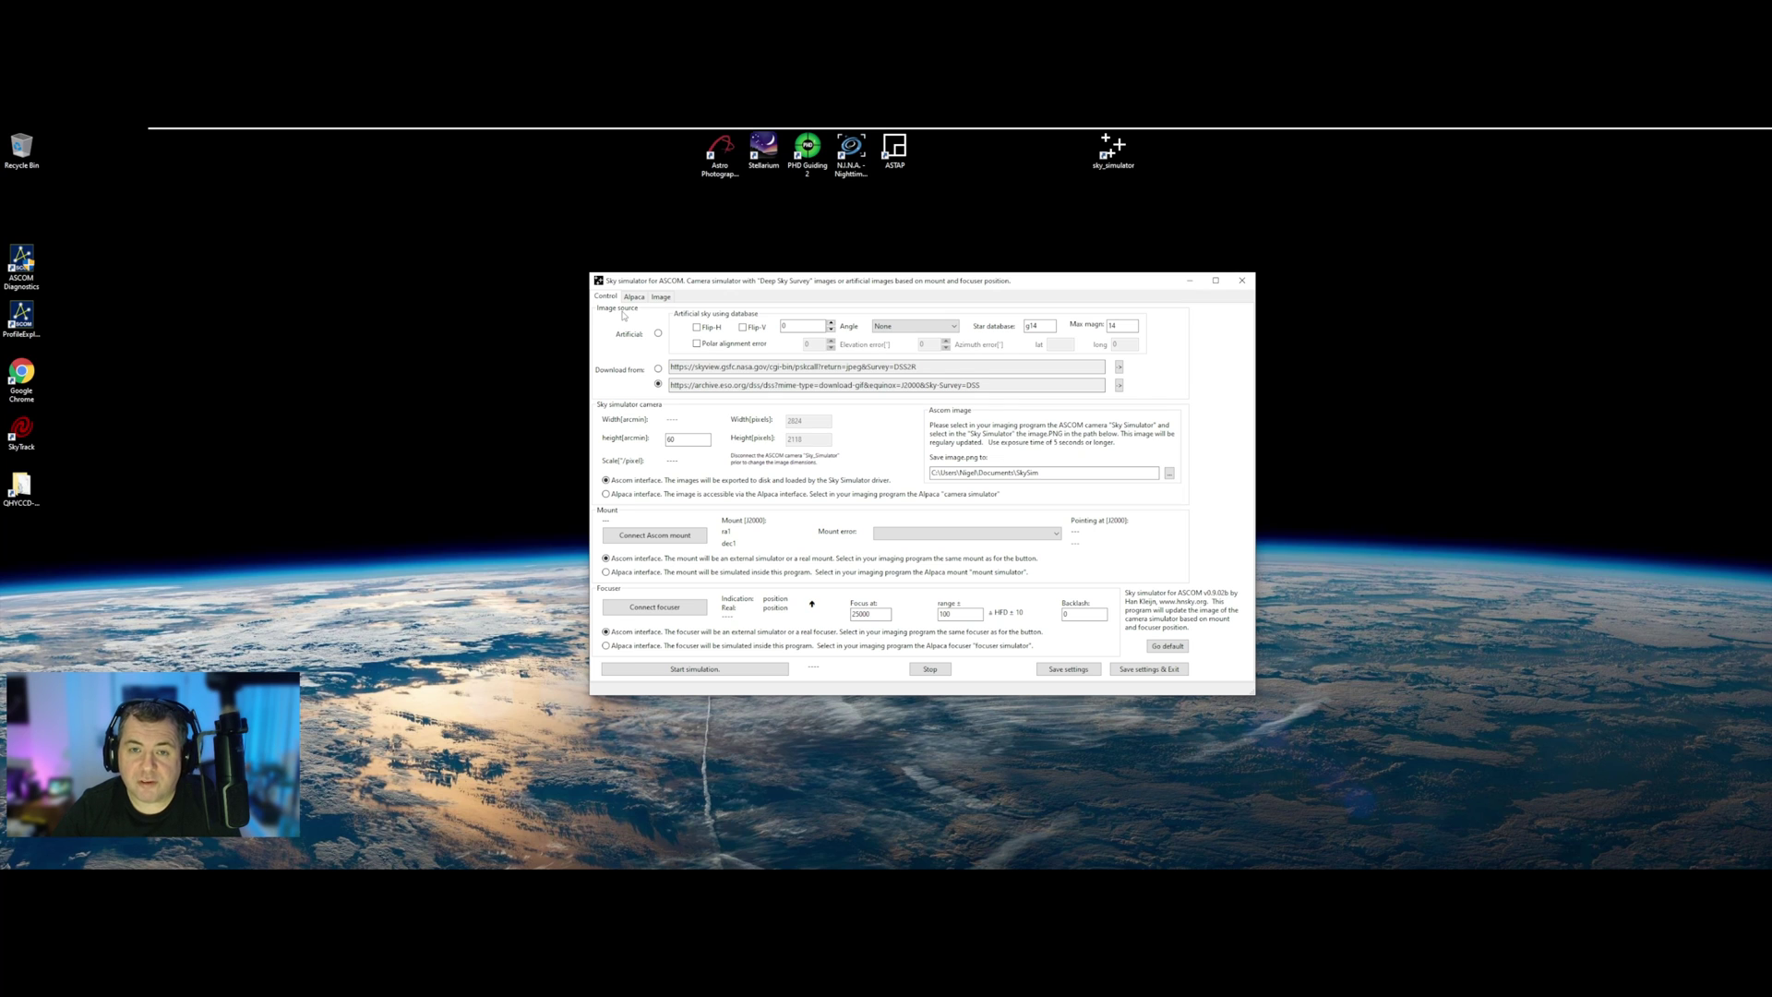
left_click_drag(1103, 386, 657, 394)
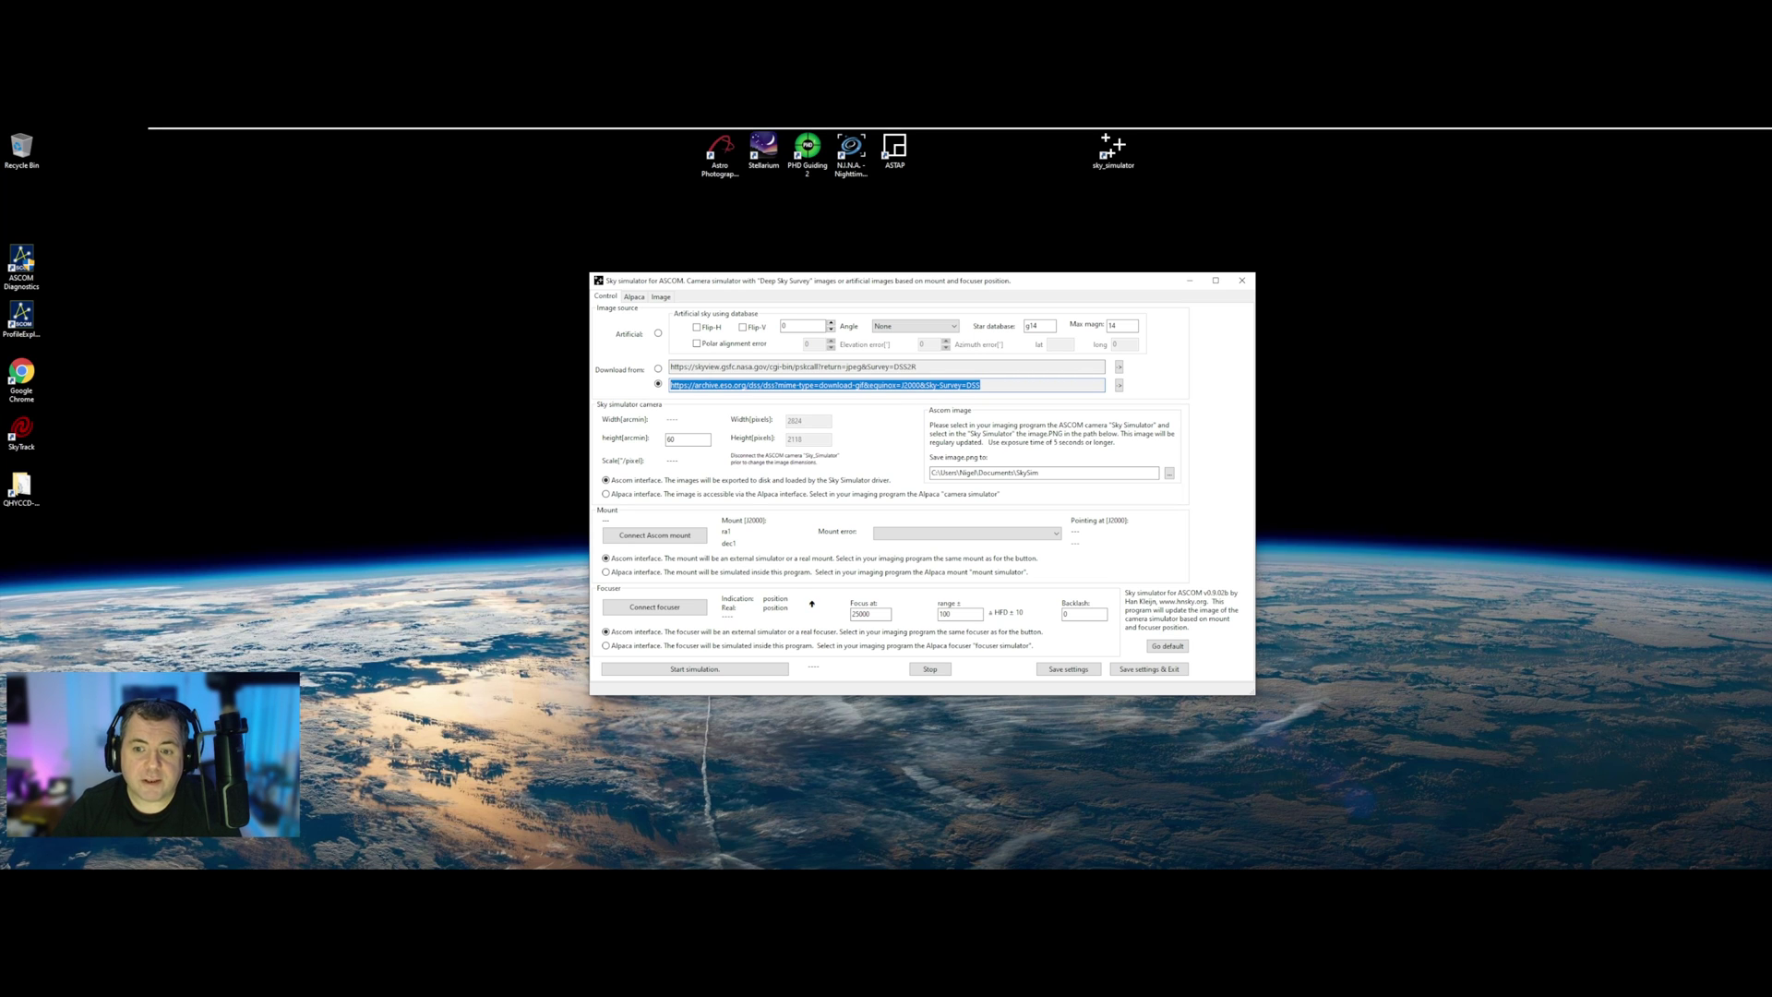
left_click(1040, 473)
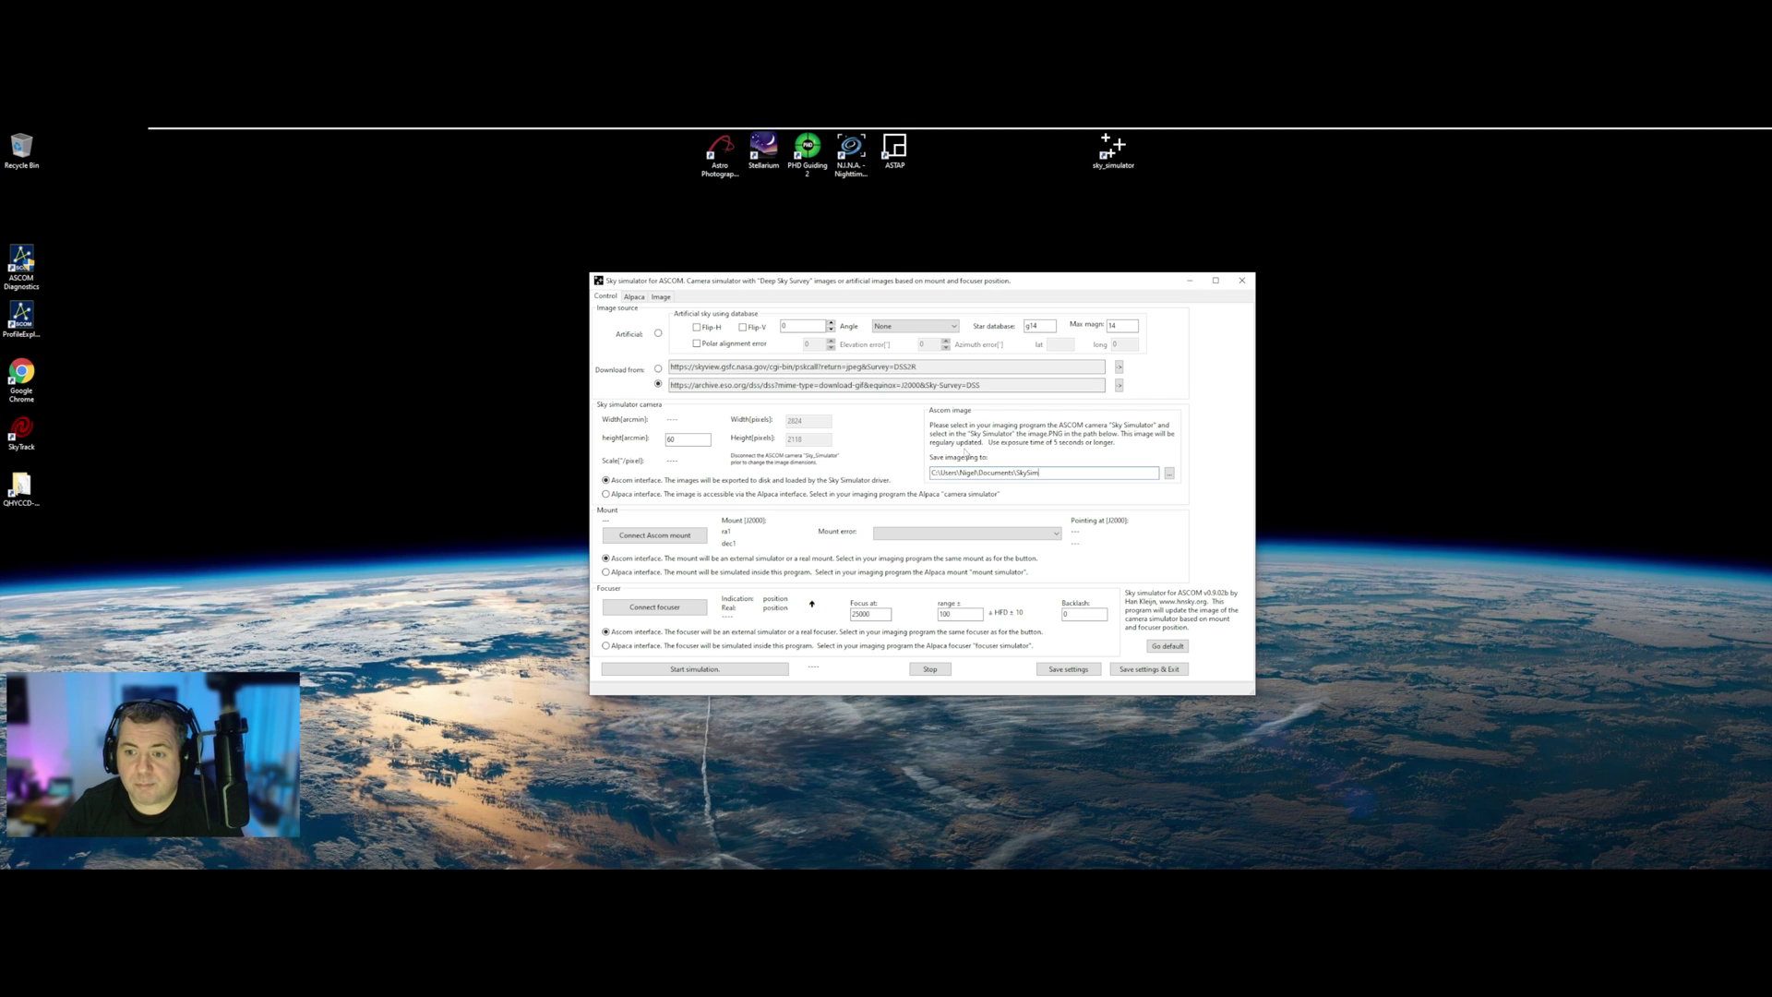
key("shift+Home")
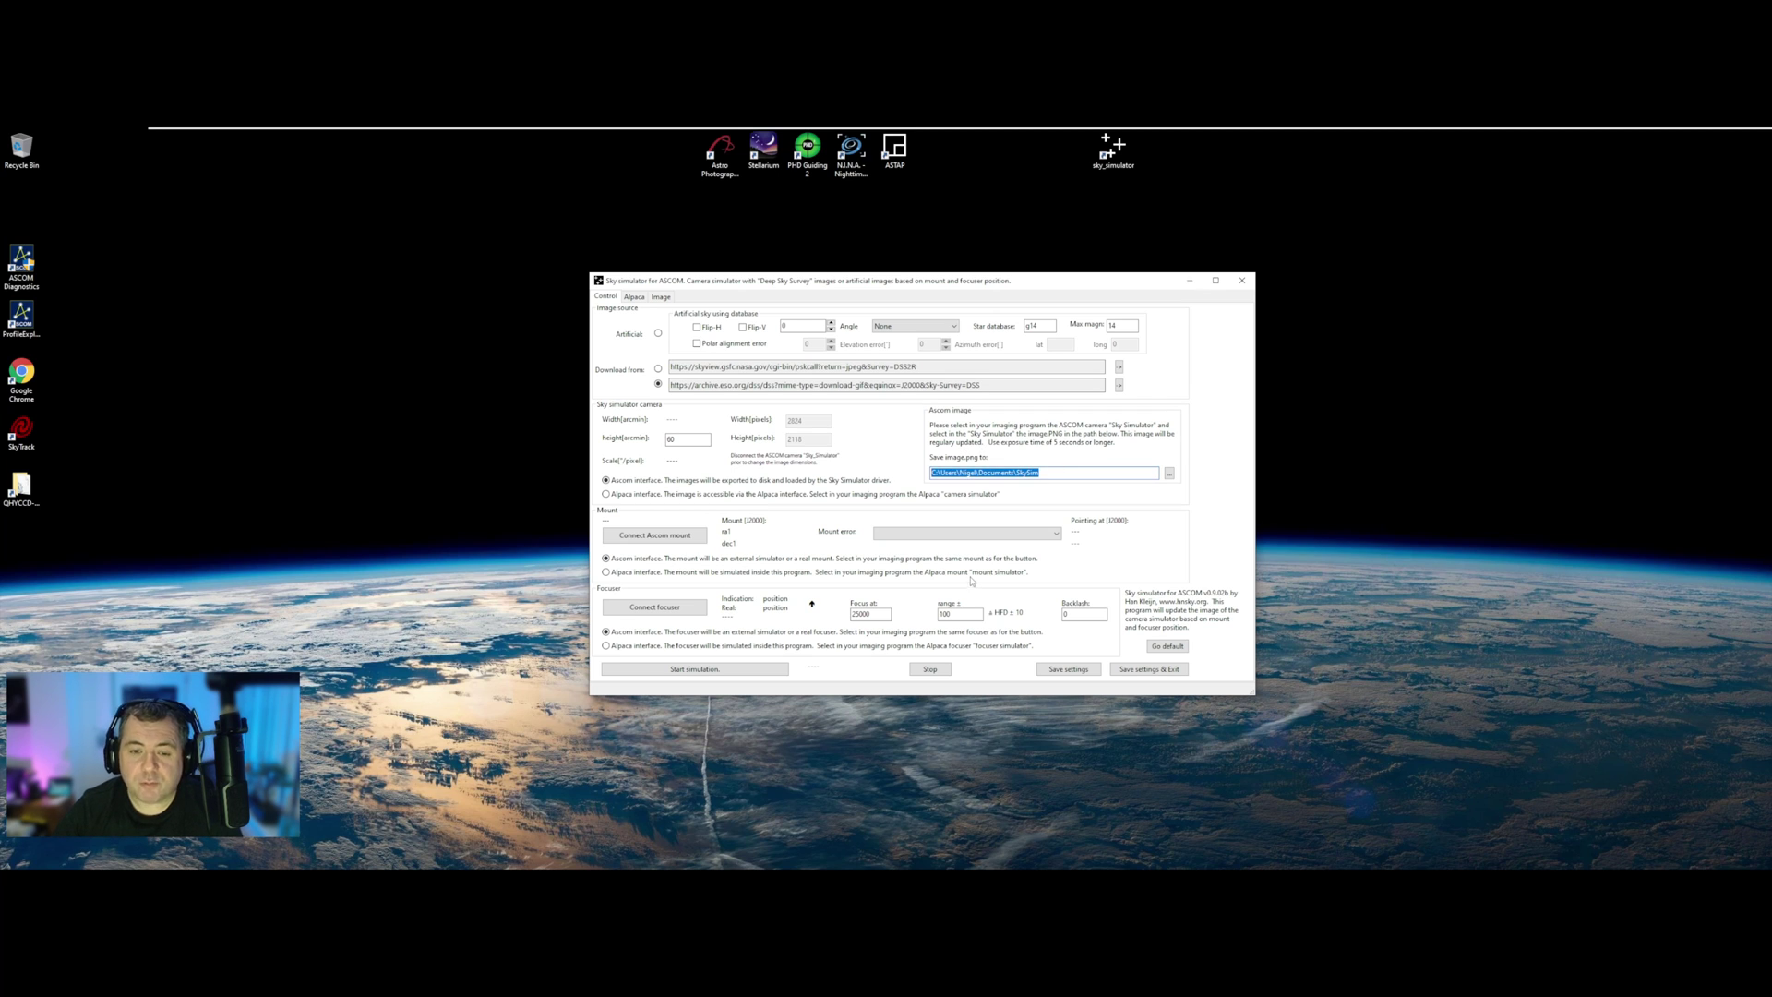
left_click(673, 539)
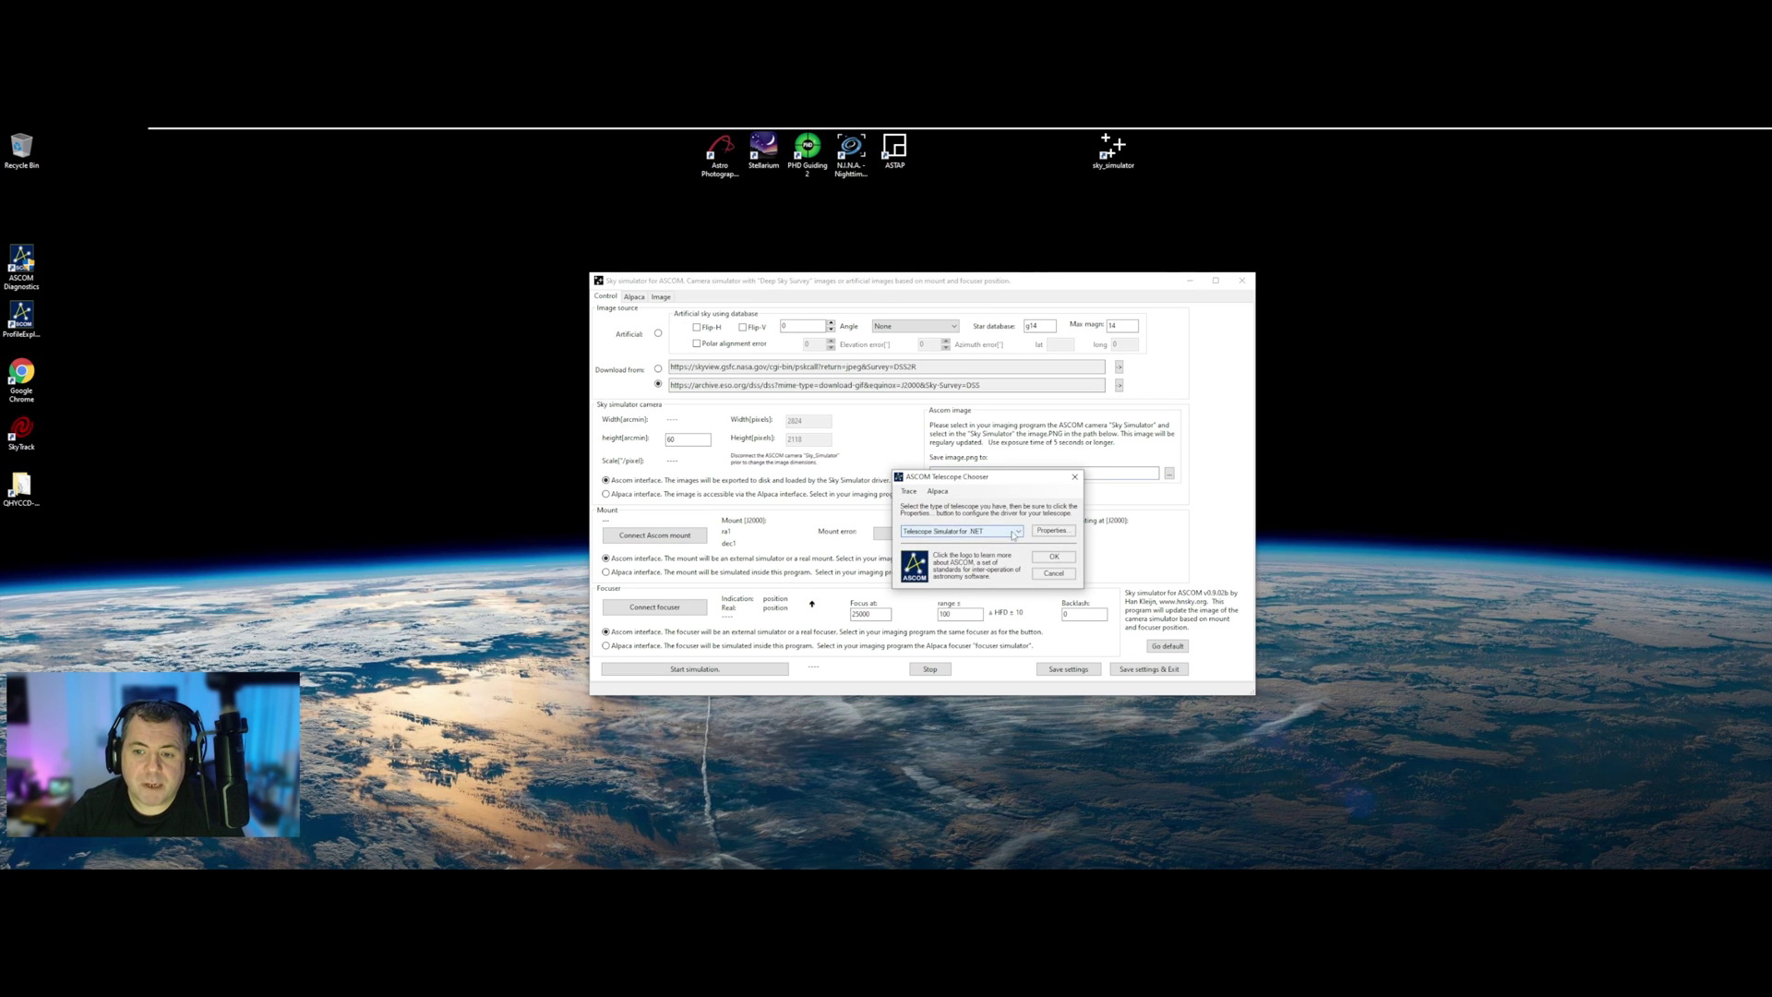
Connect Telescope Simulator for .NET as the mount, start the simulation, and minimise the simulator
left_click(998, 532)
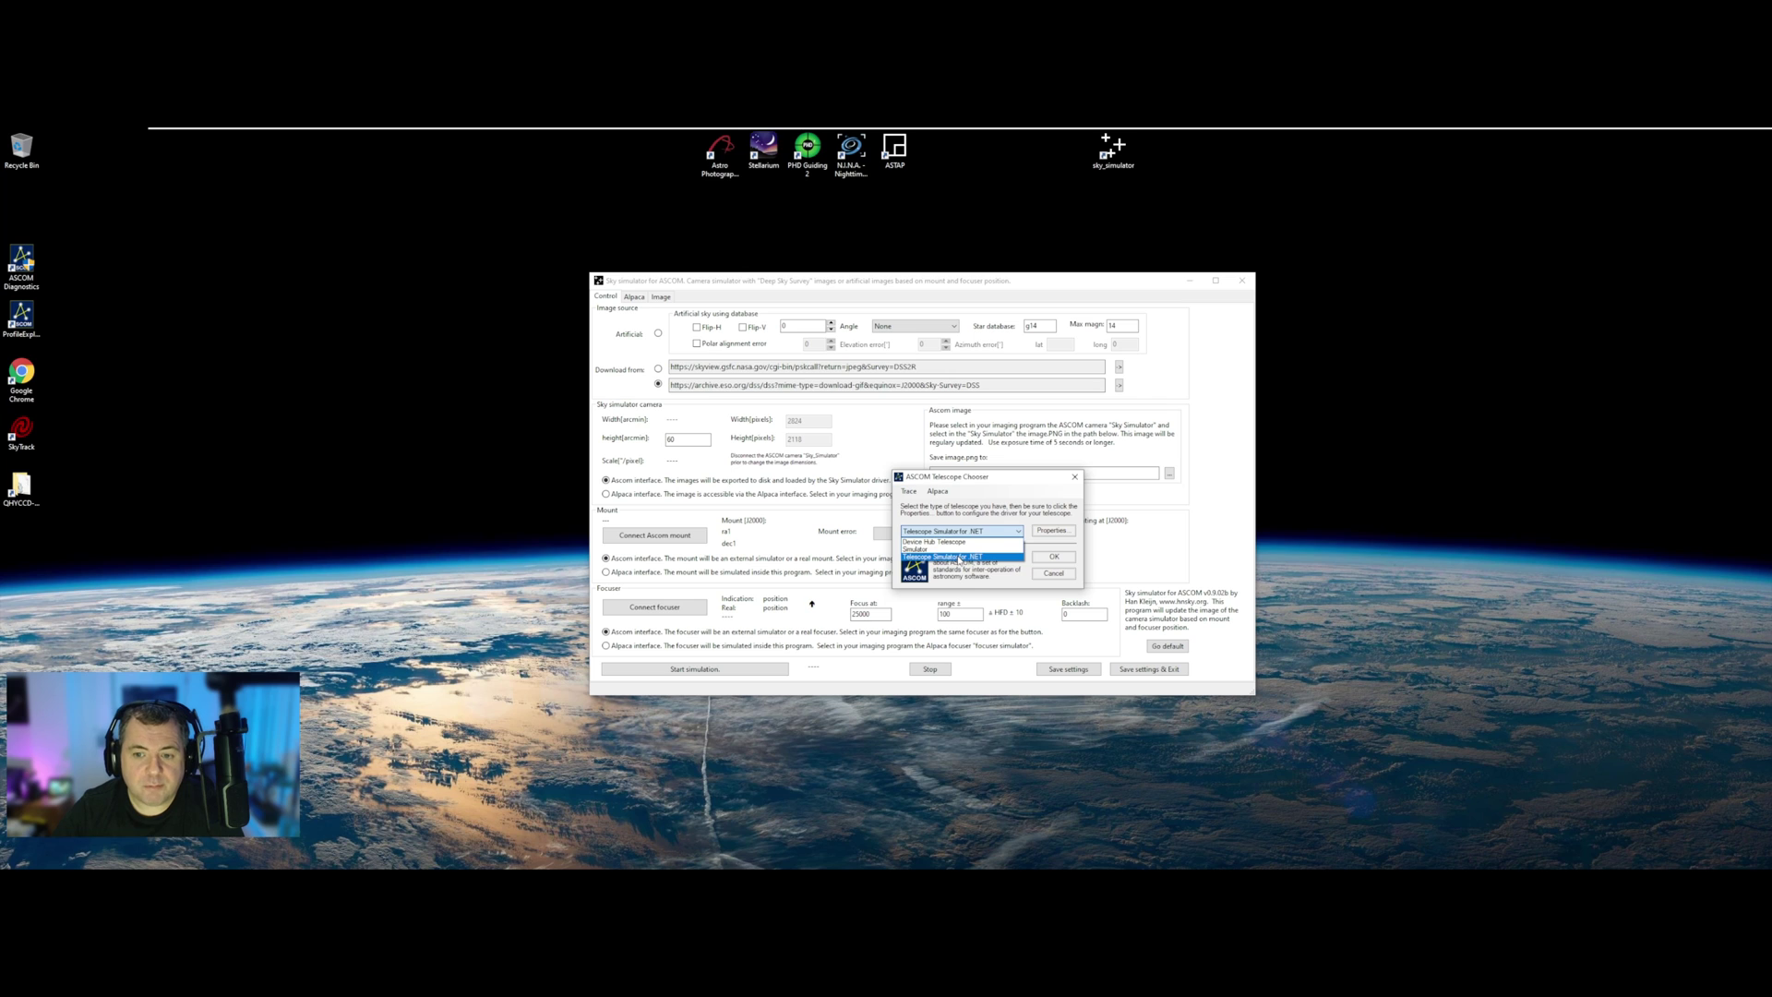
left_click(961, 557)
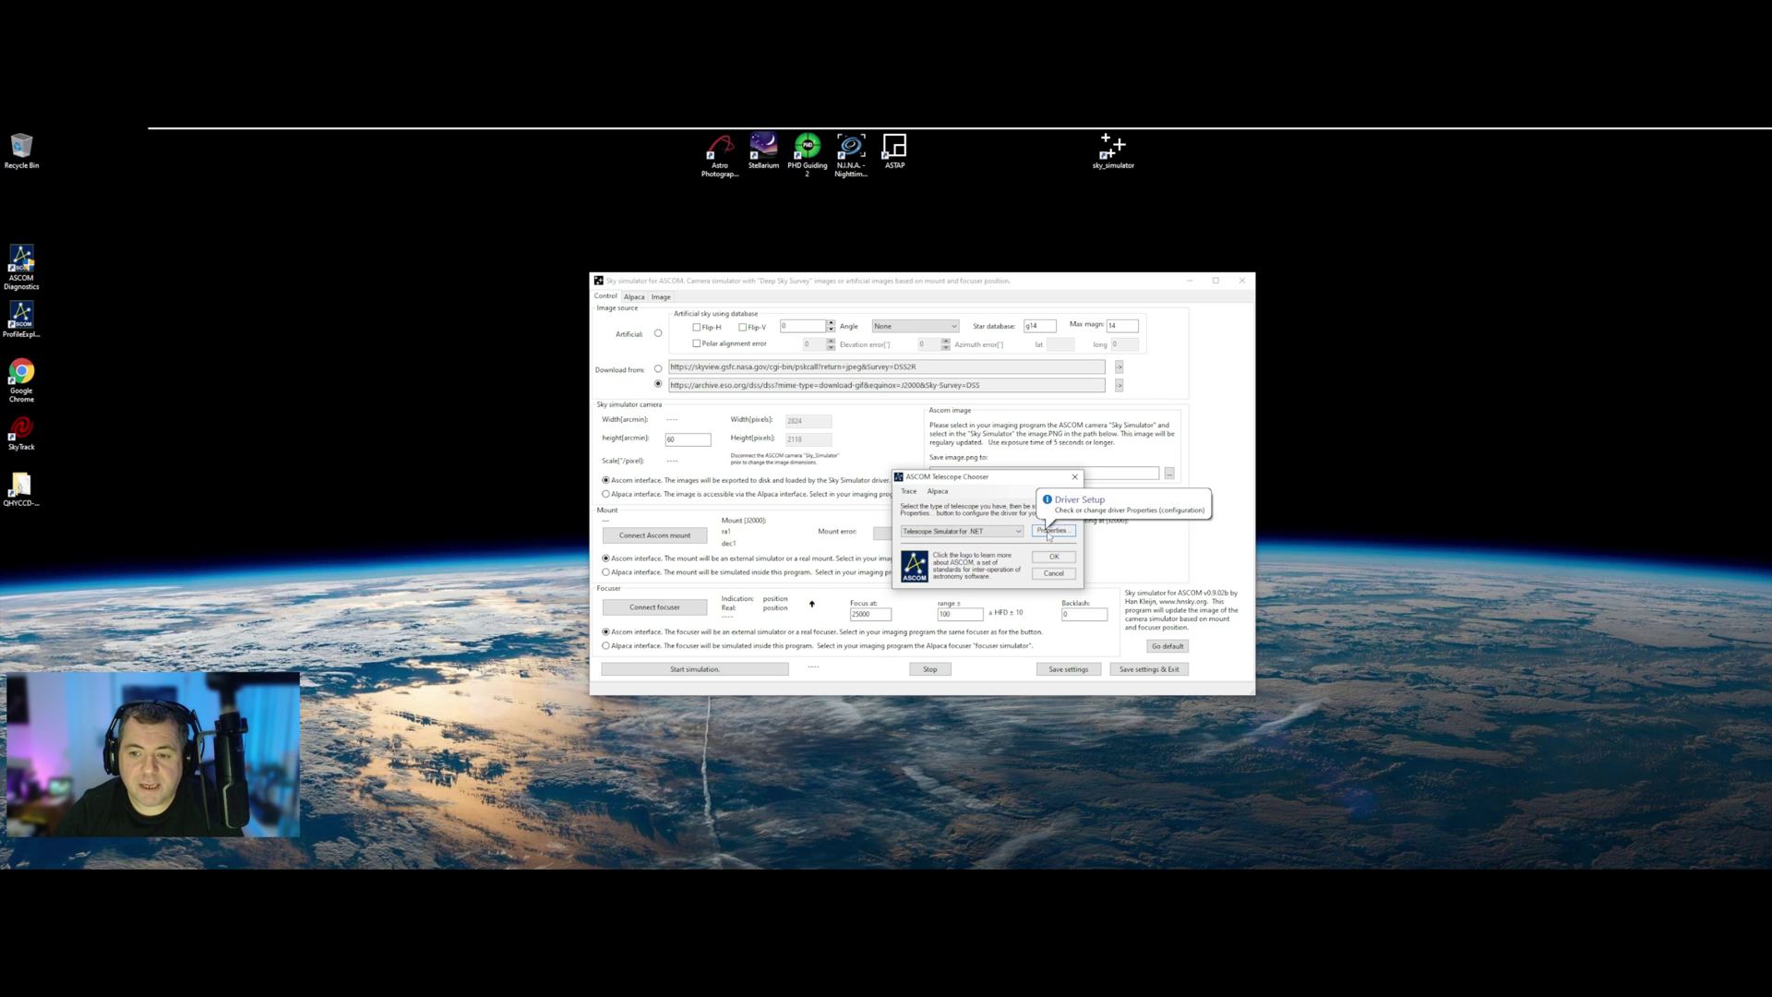
left_click(1053, 556)
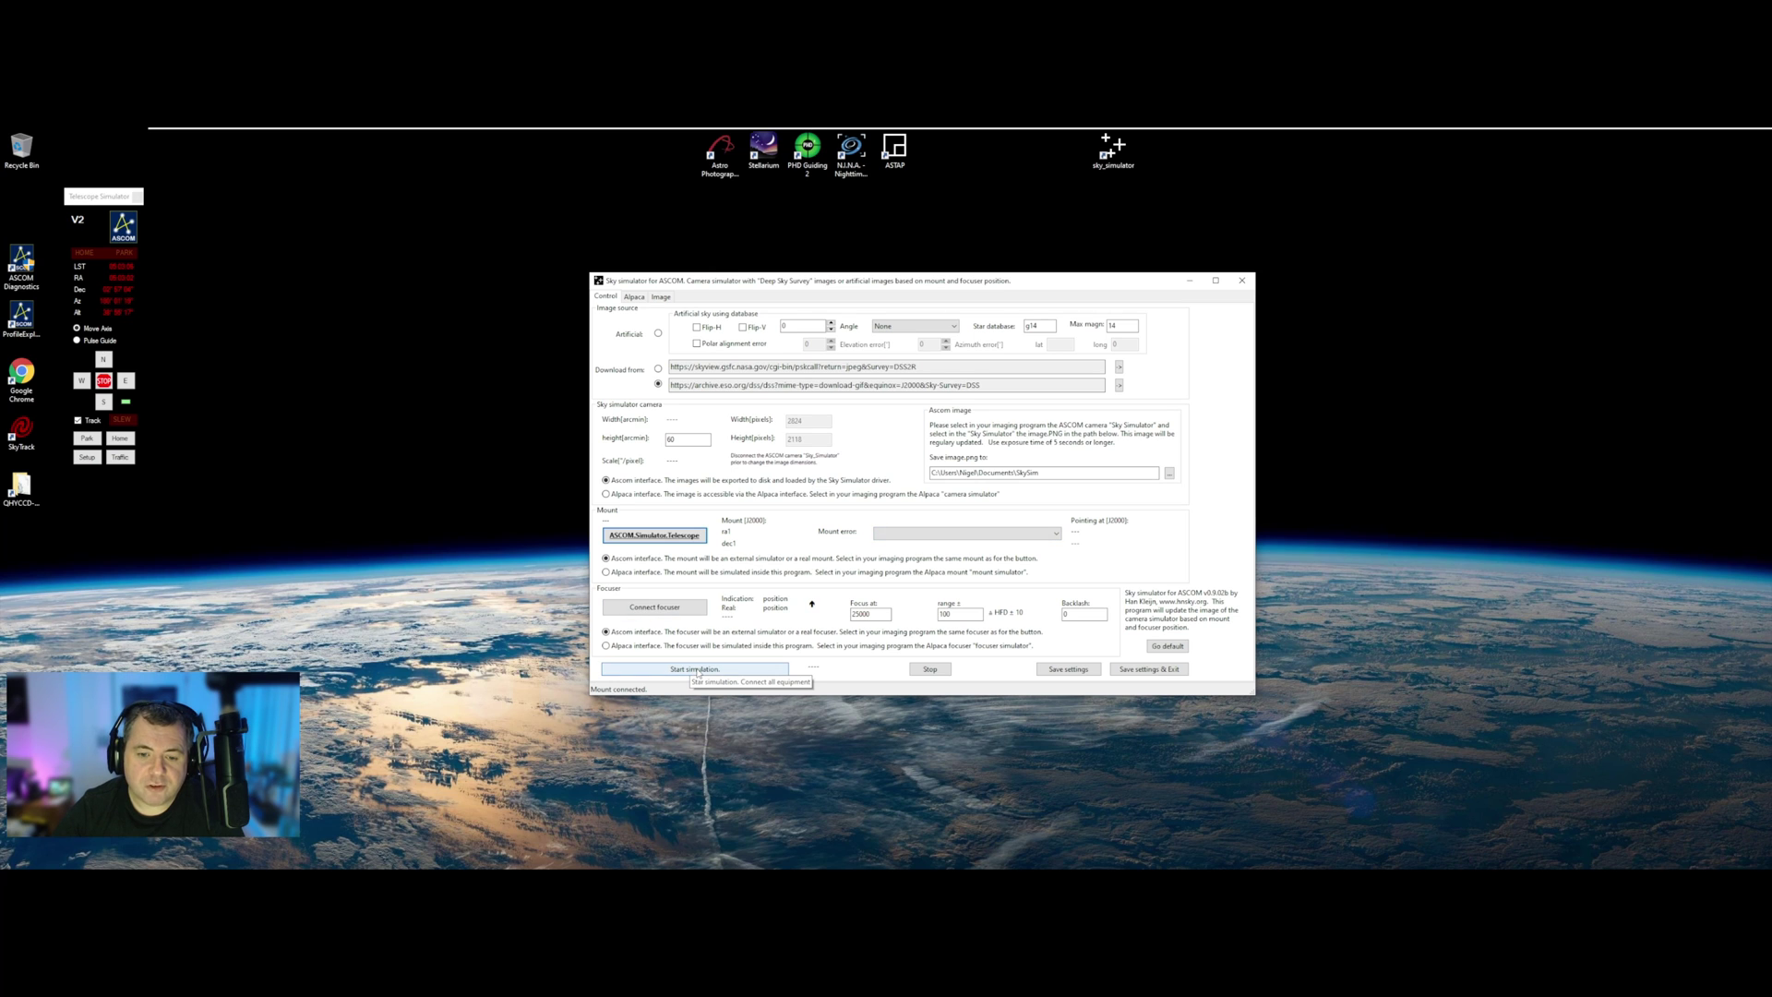
left_click(697, 669)
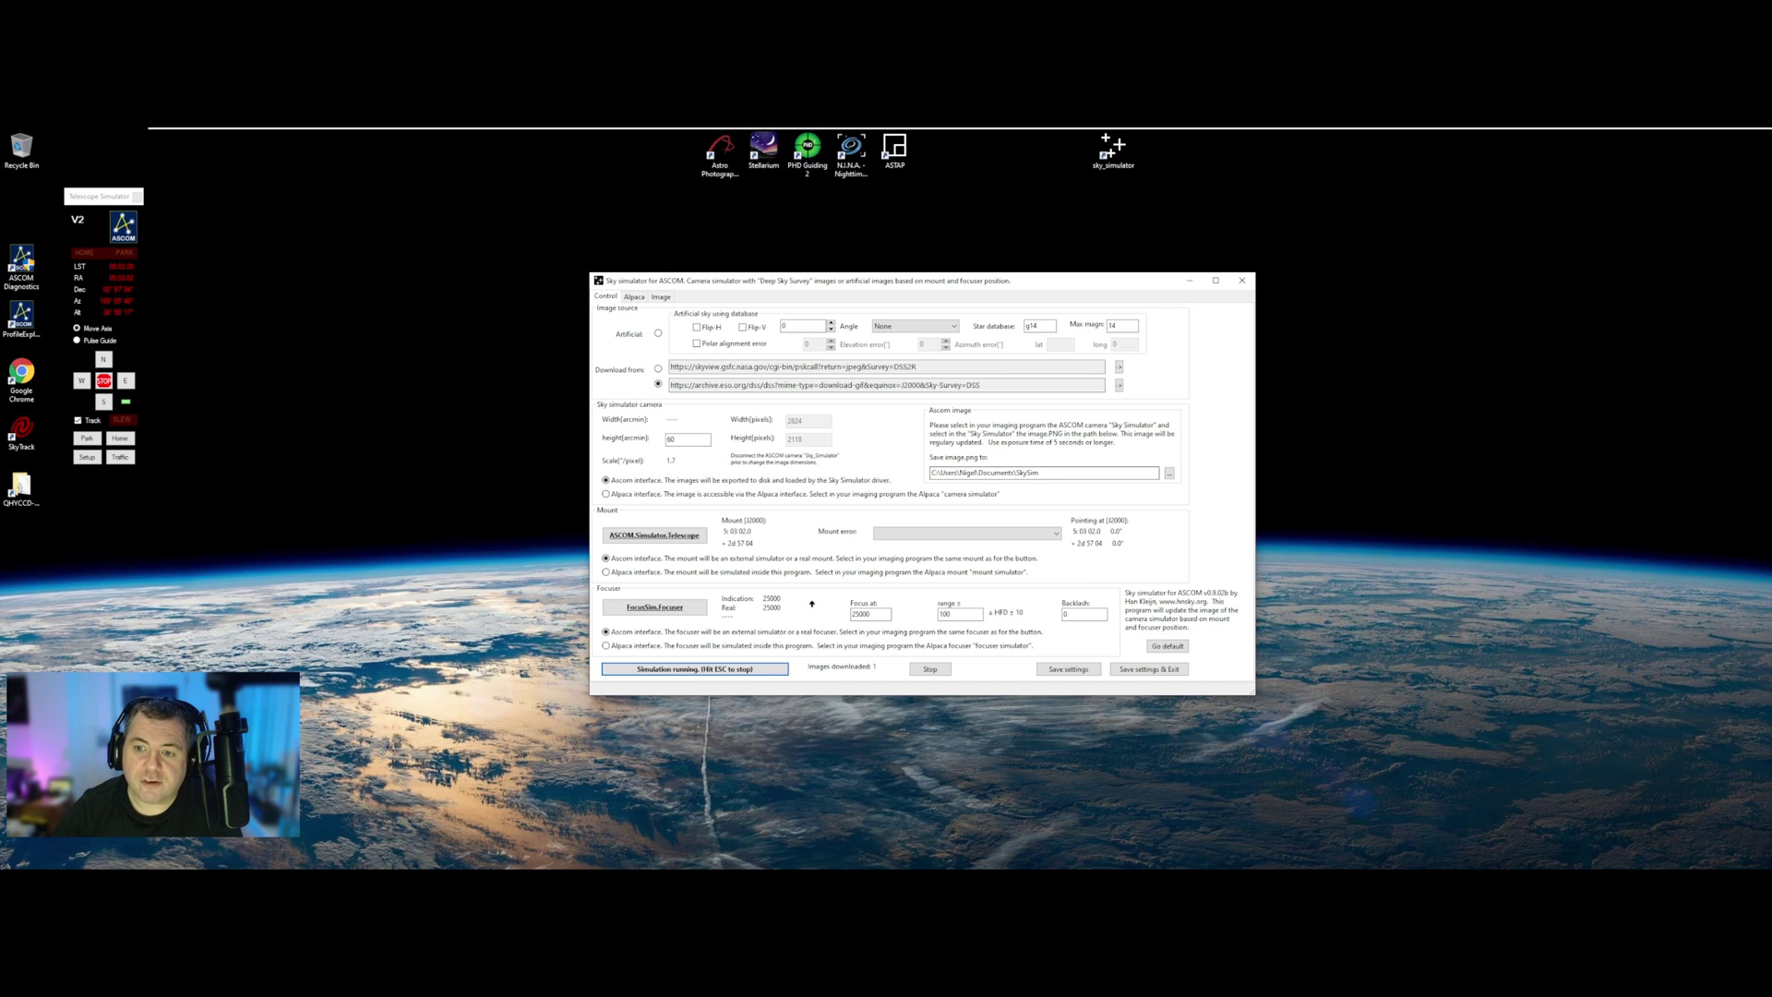
double_click(1006, 473)
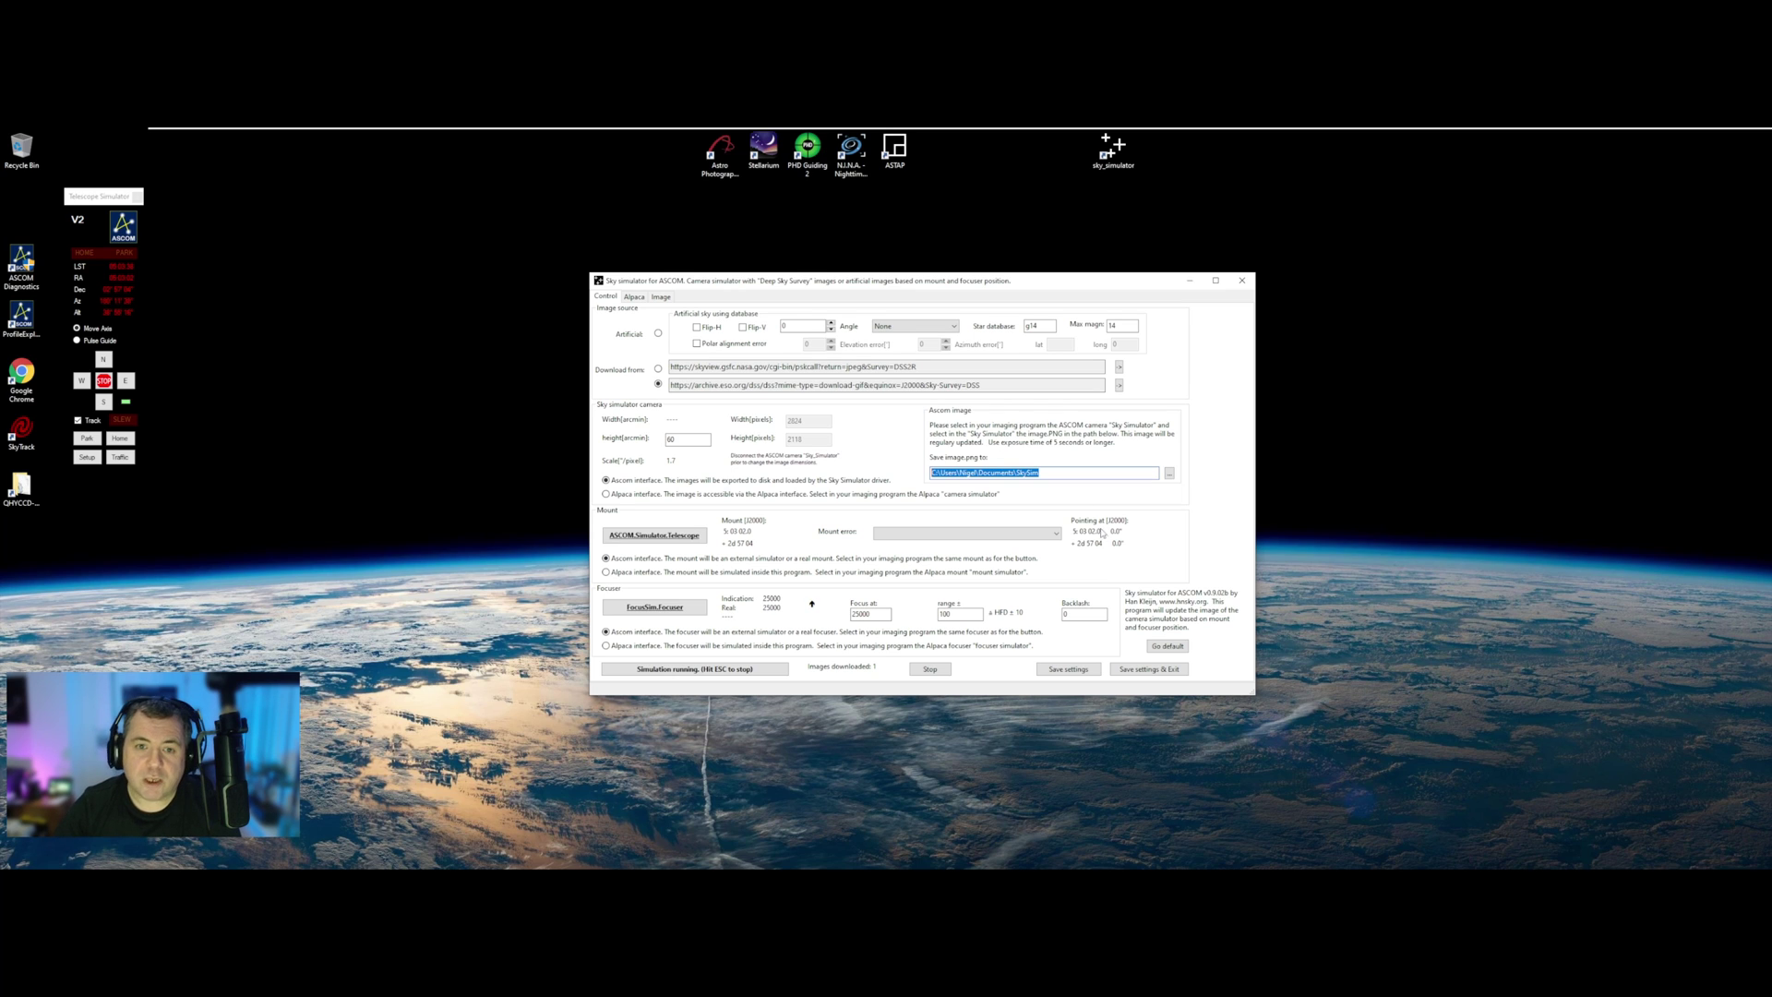
left_click(1189, 281)
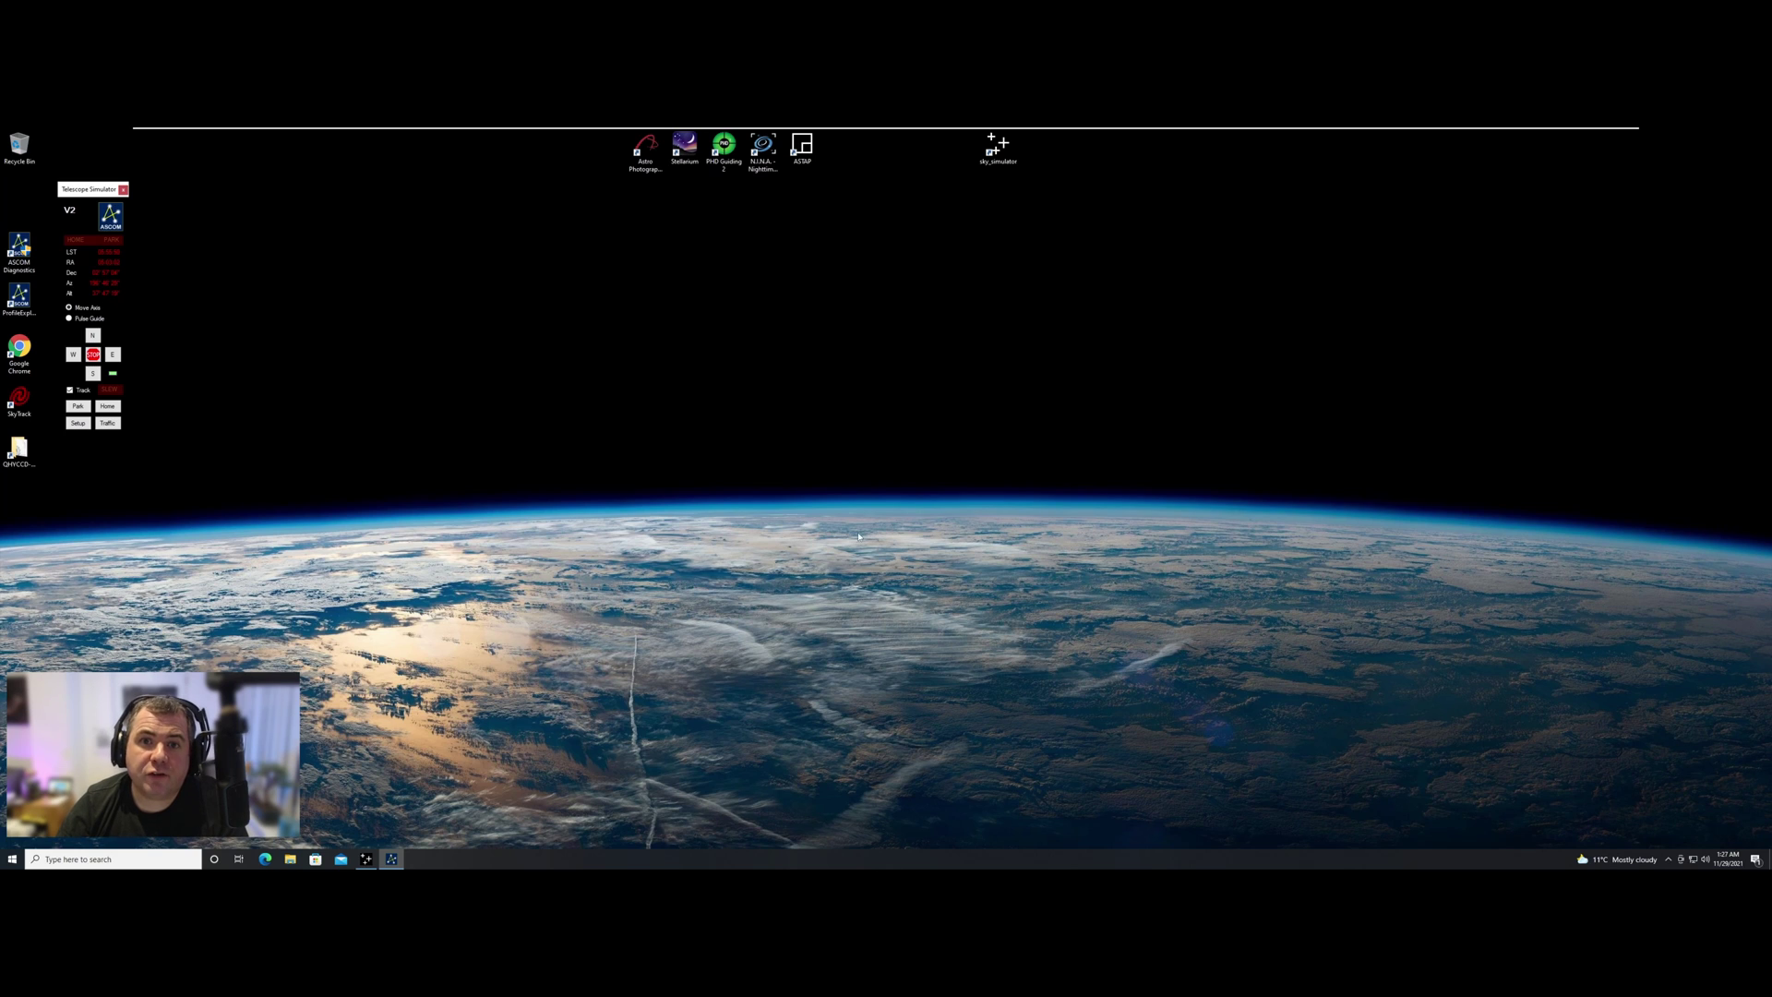
Launch APT, decline the site-coordinates Reminder, and start a Camera tab connection
double_click(646, 151)
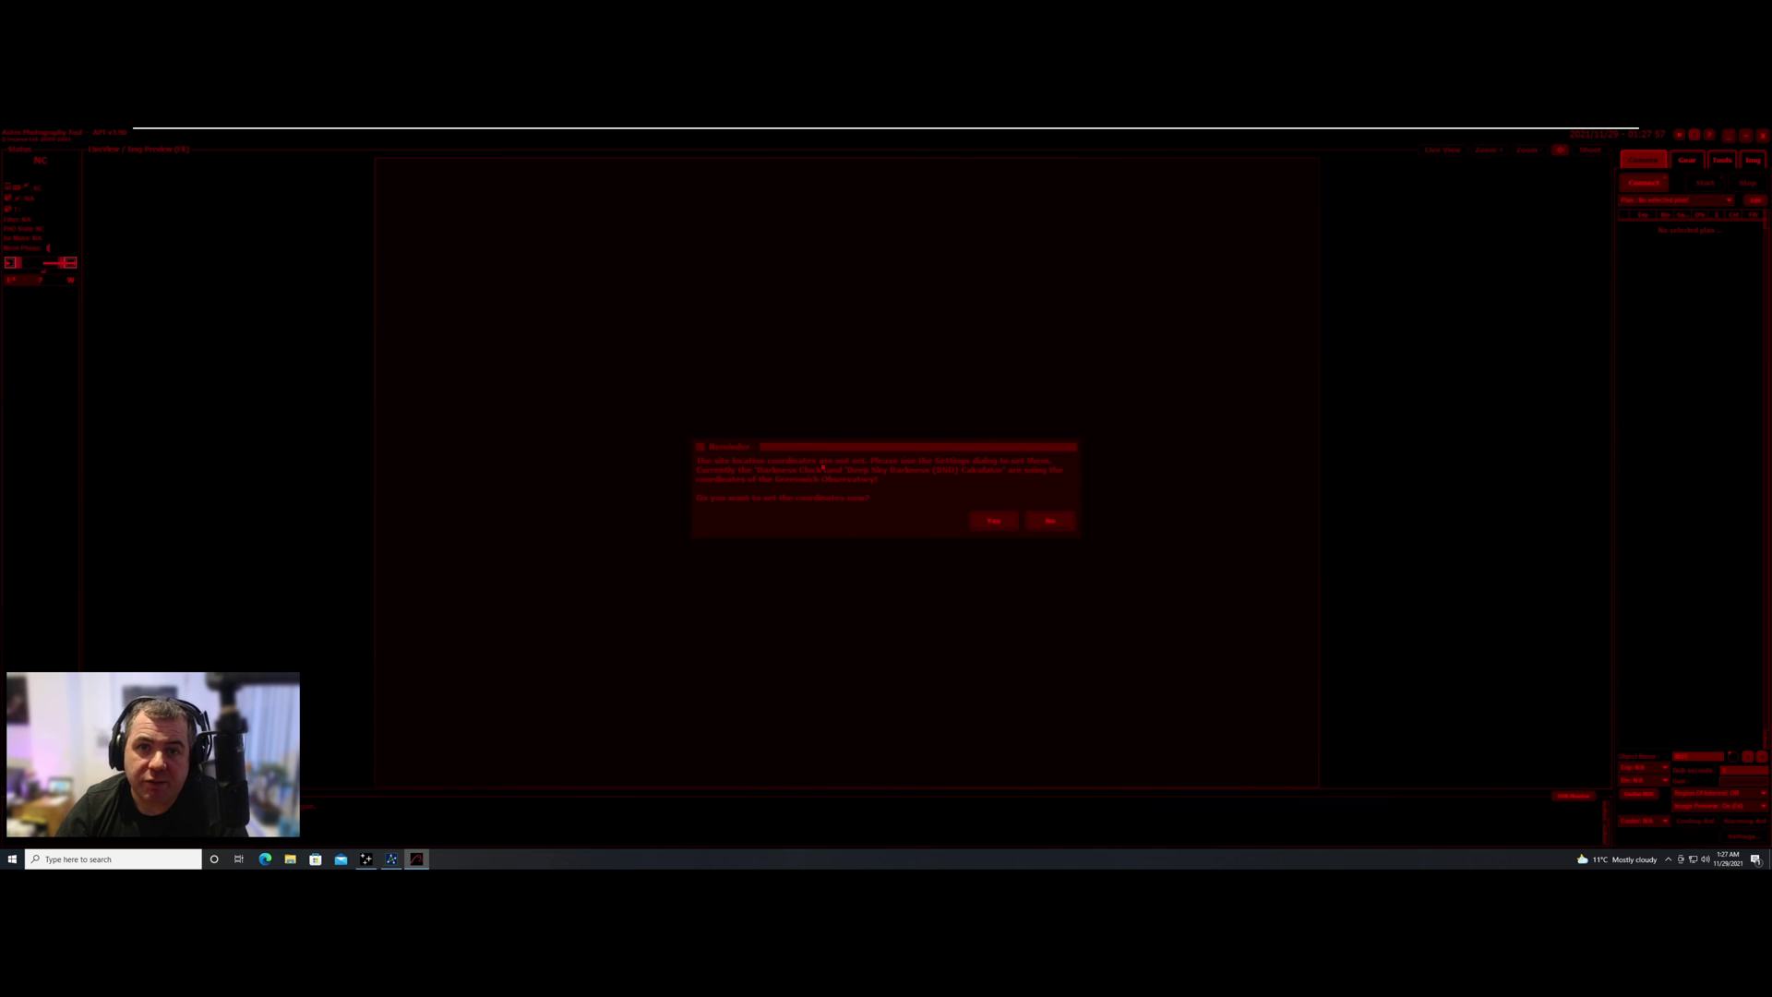
left_click(1050, 523)
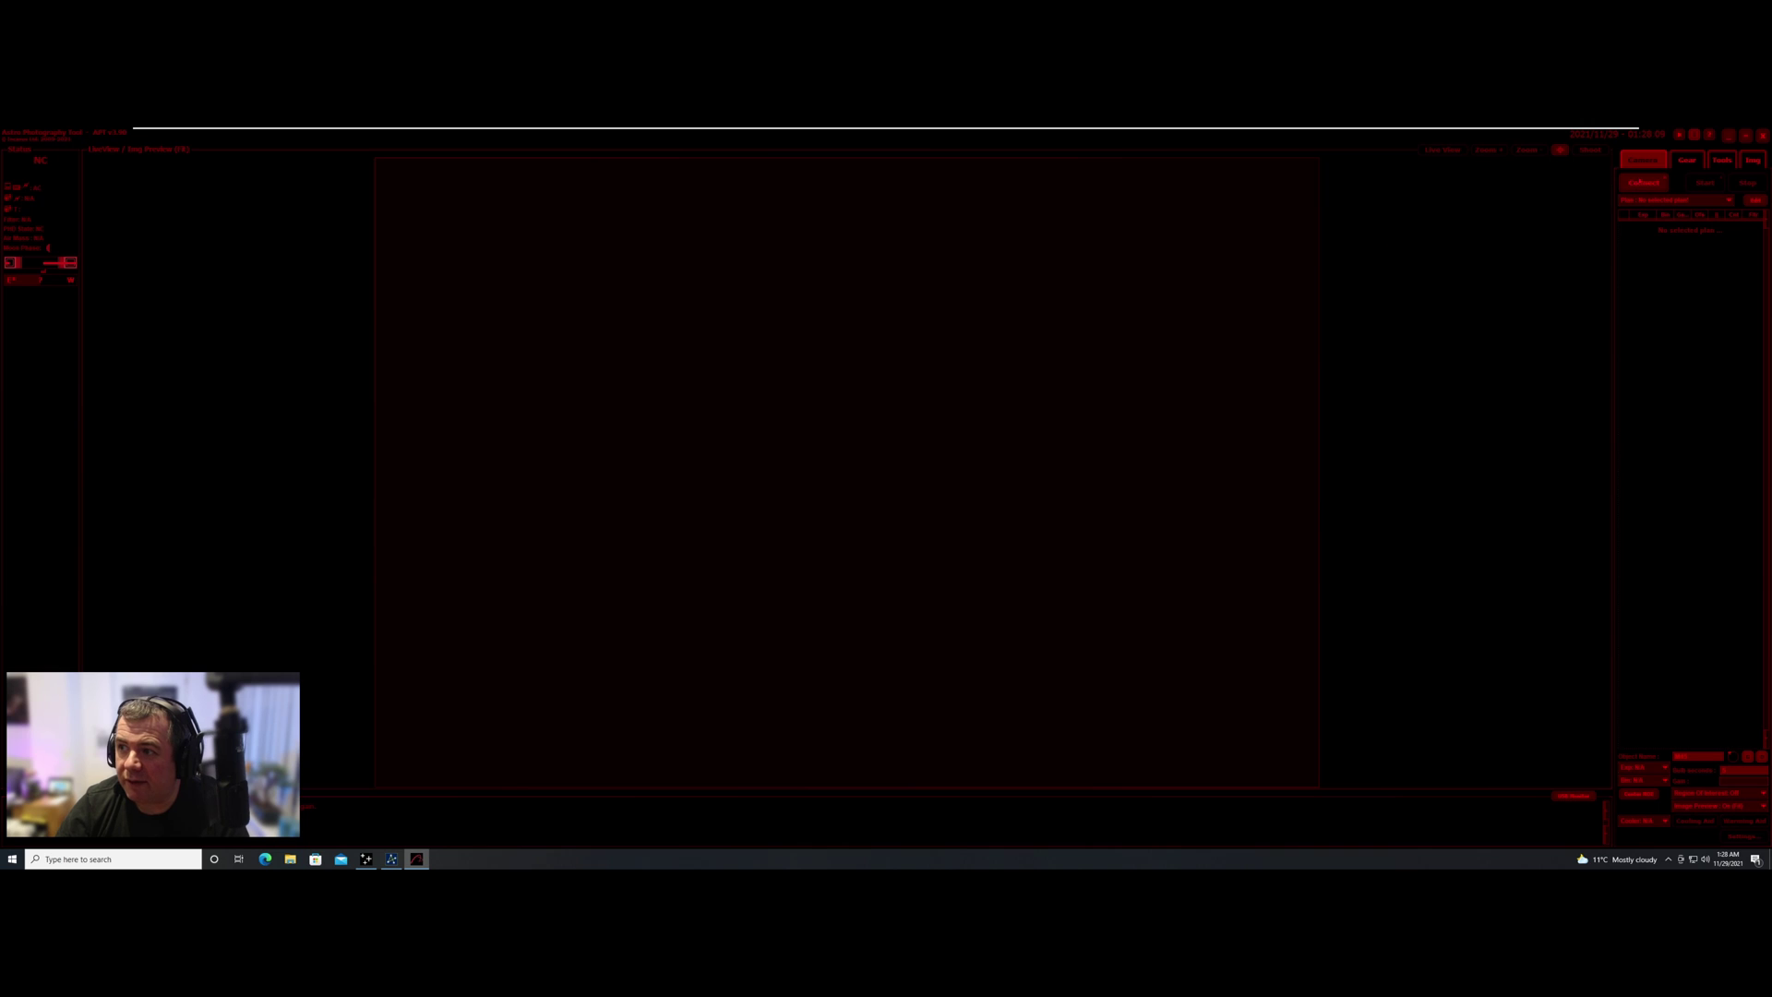
left_click(1644, 185)
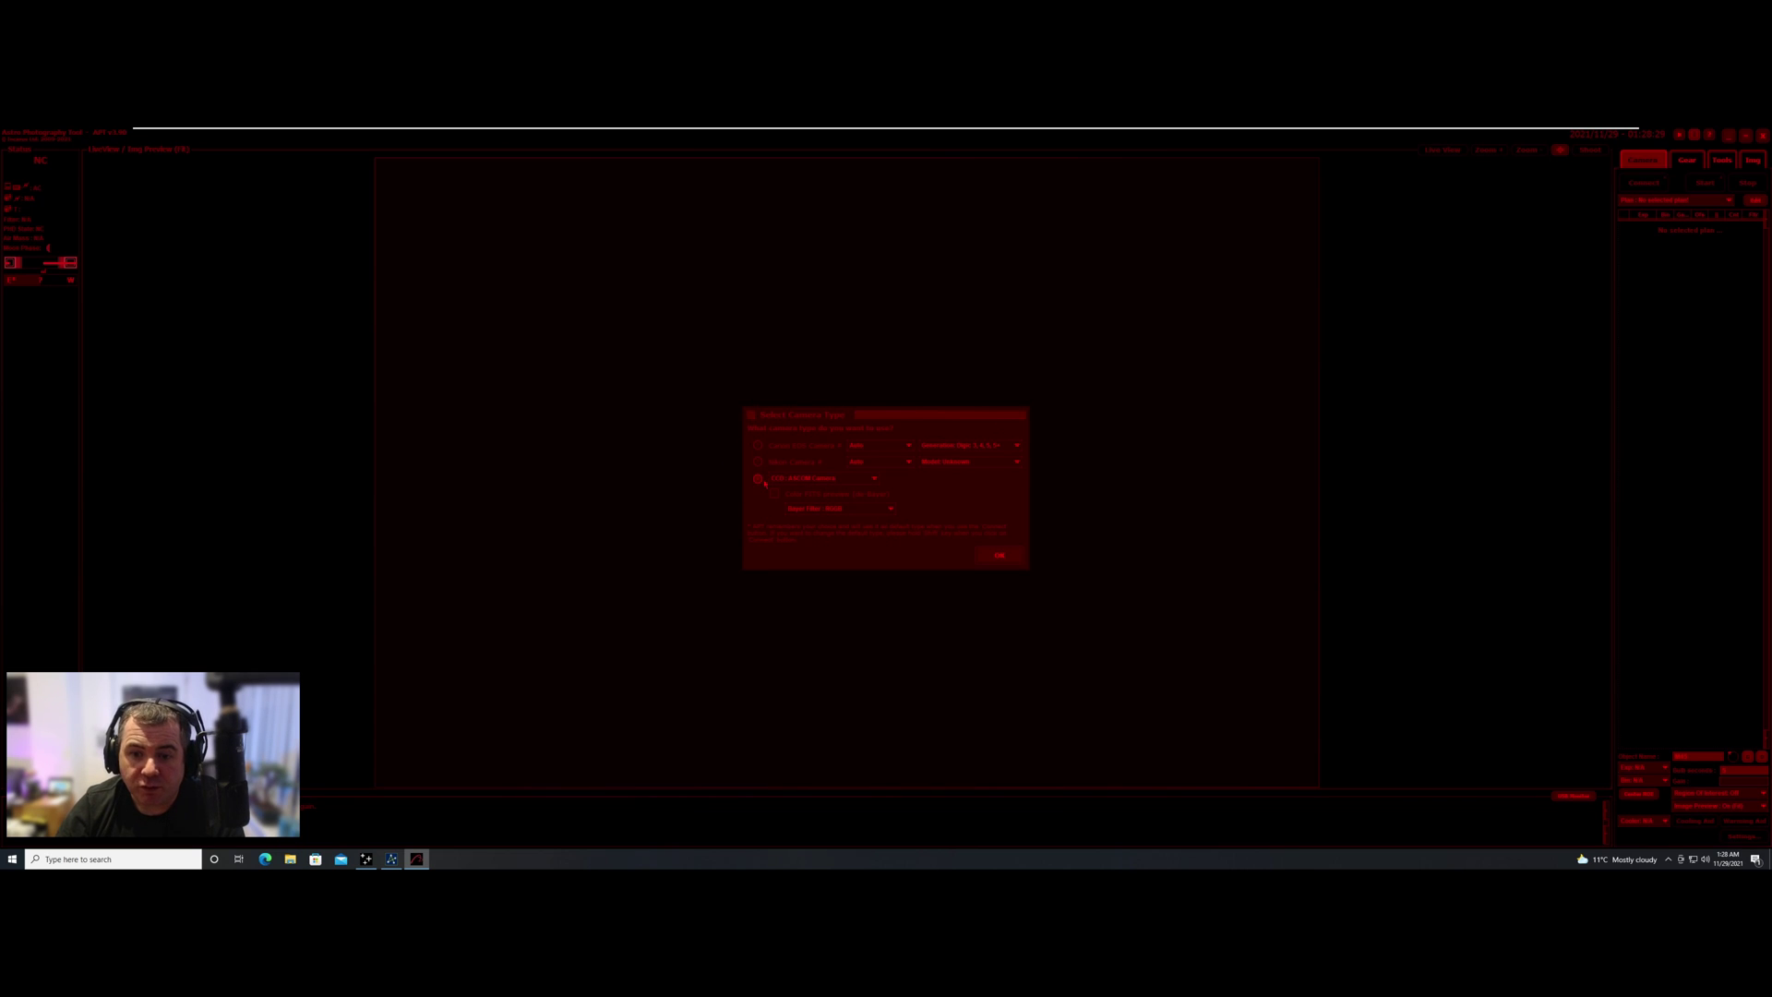
Choose the ASCOM camera type, select the Sky Simulator driver, and open its Properties setup
left_click(779, 480)
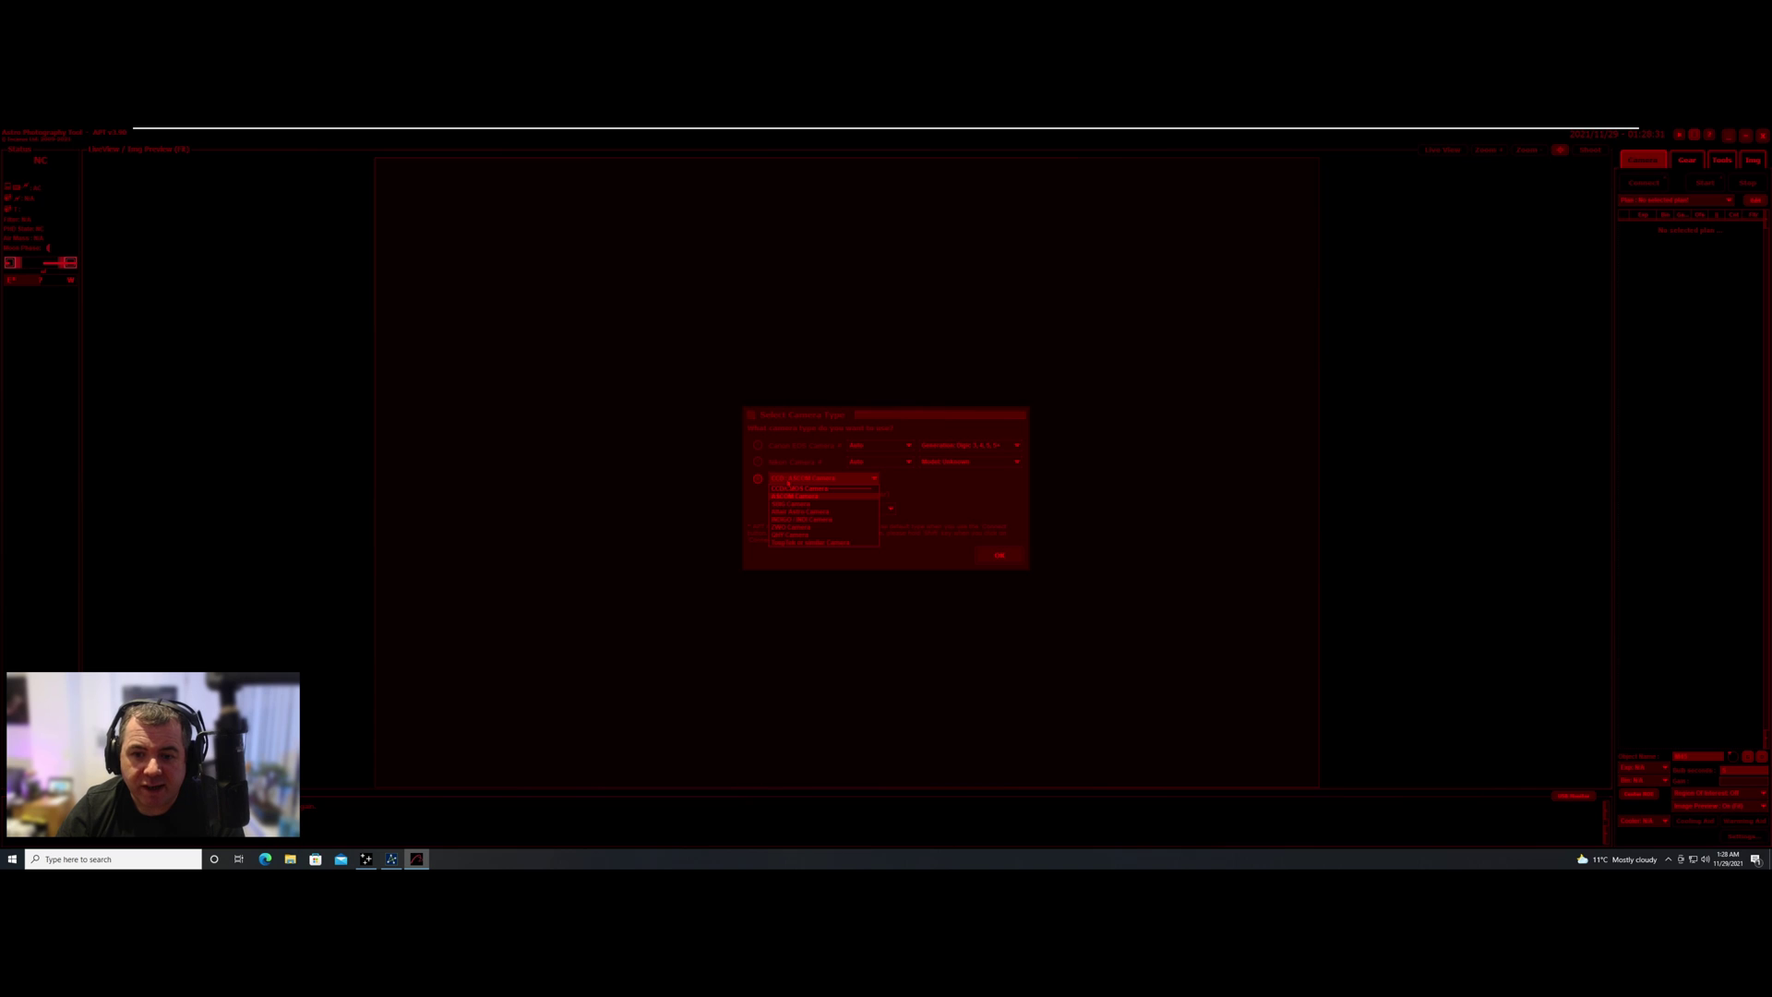
left_click(790, 496)
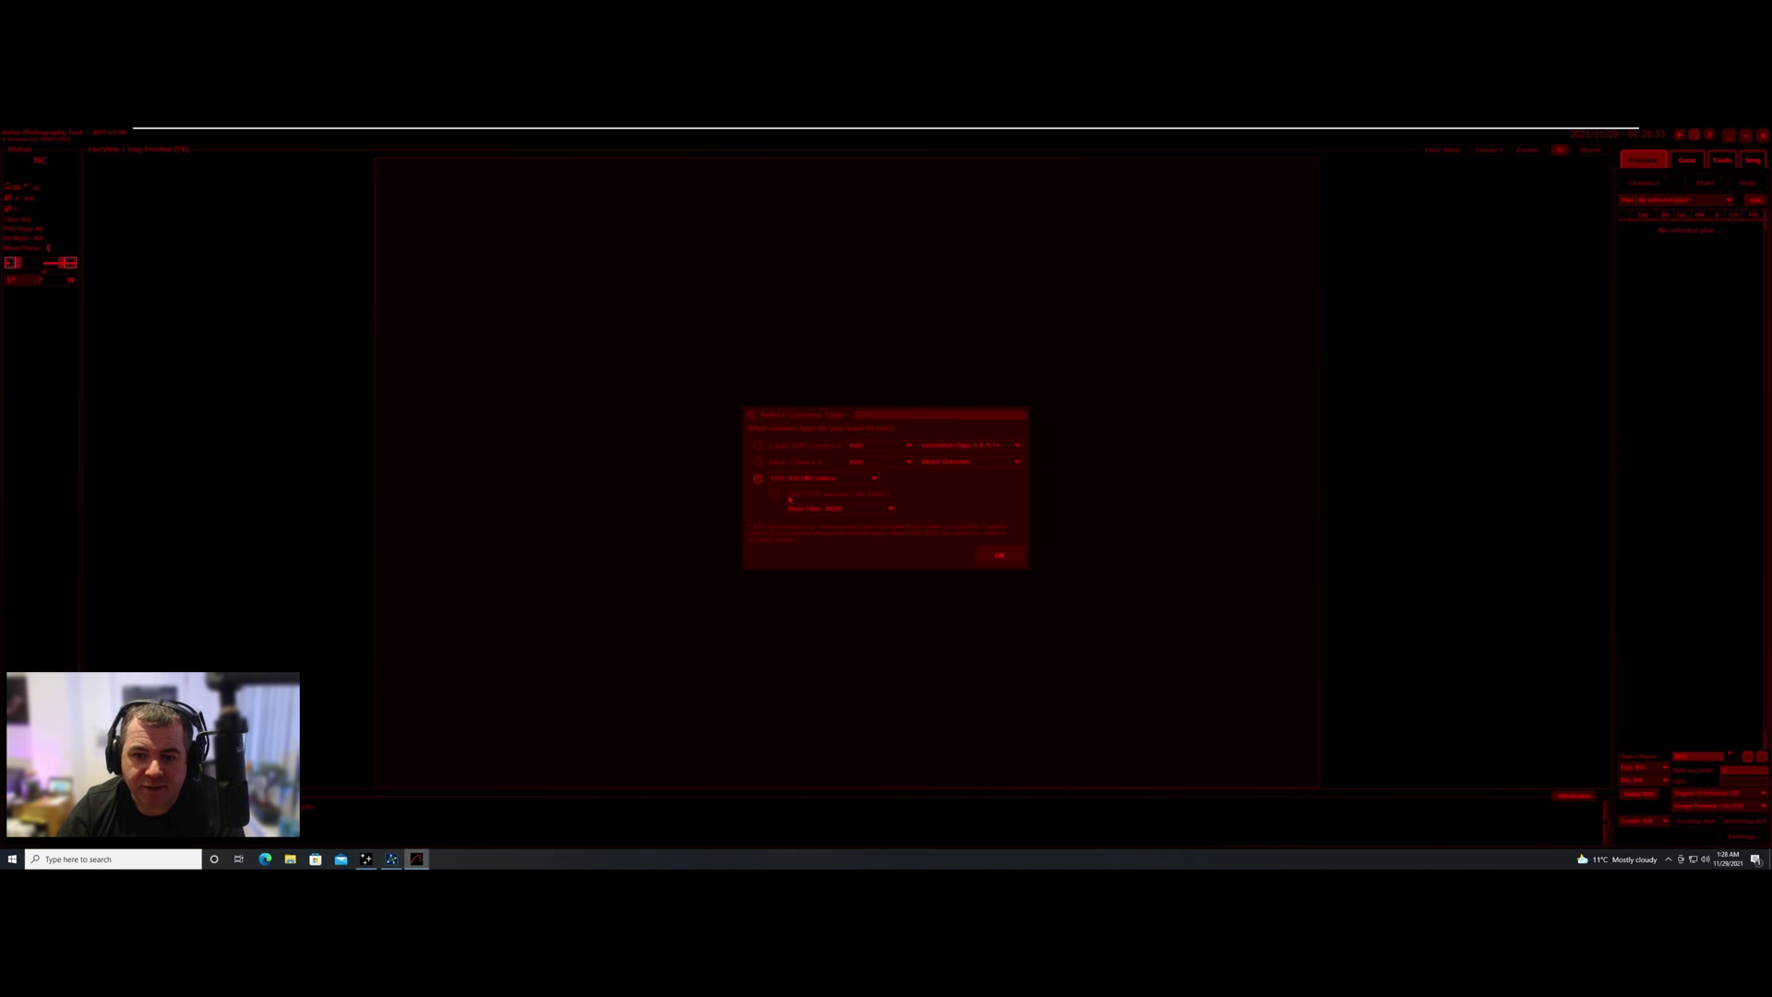
left_click(1012, 557)
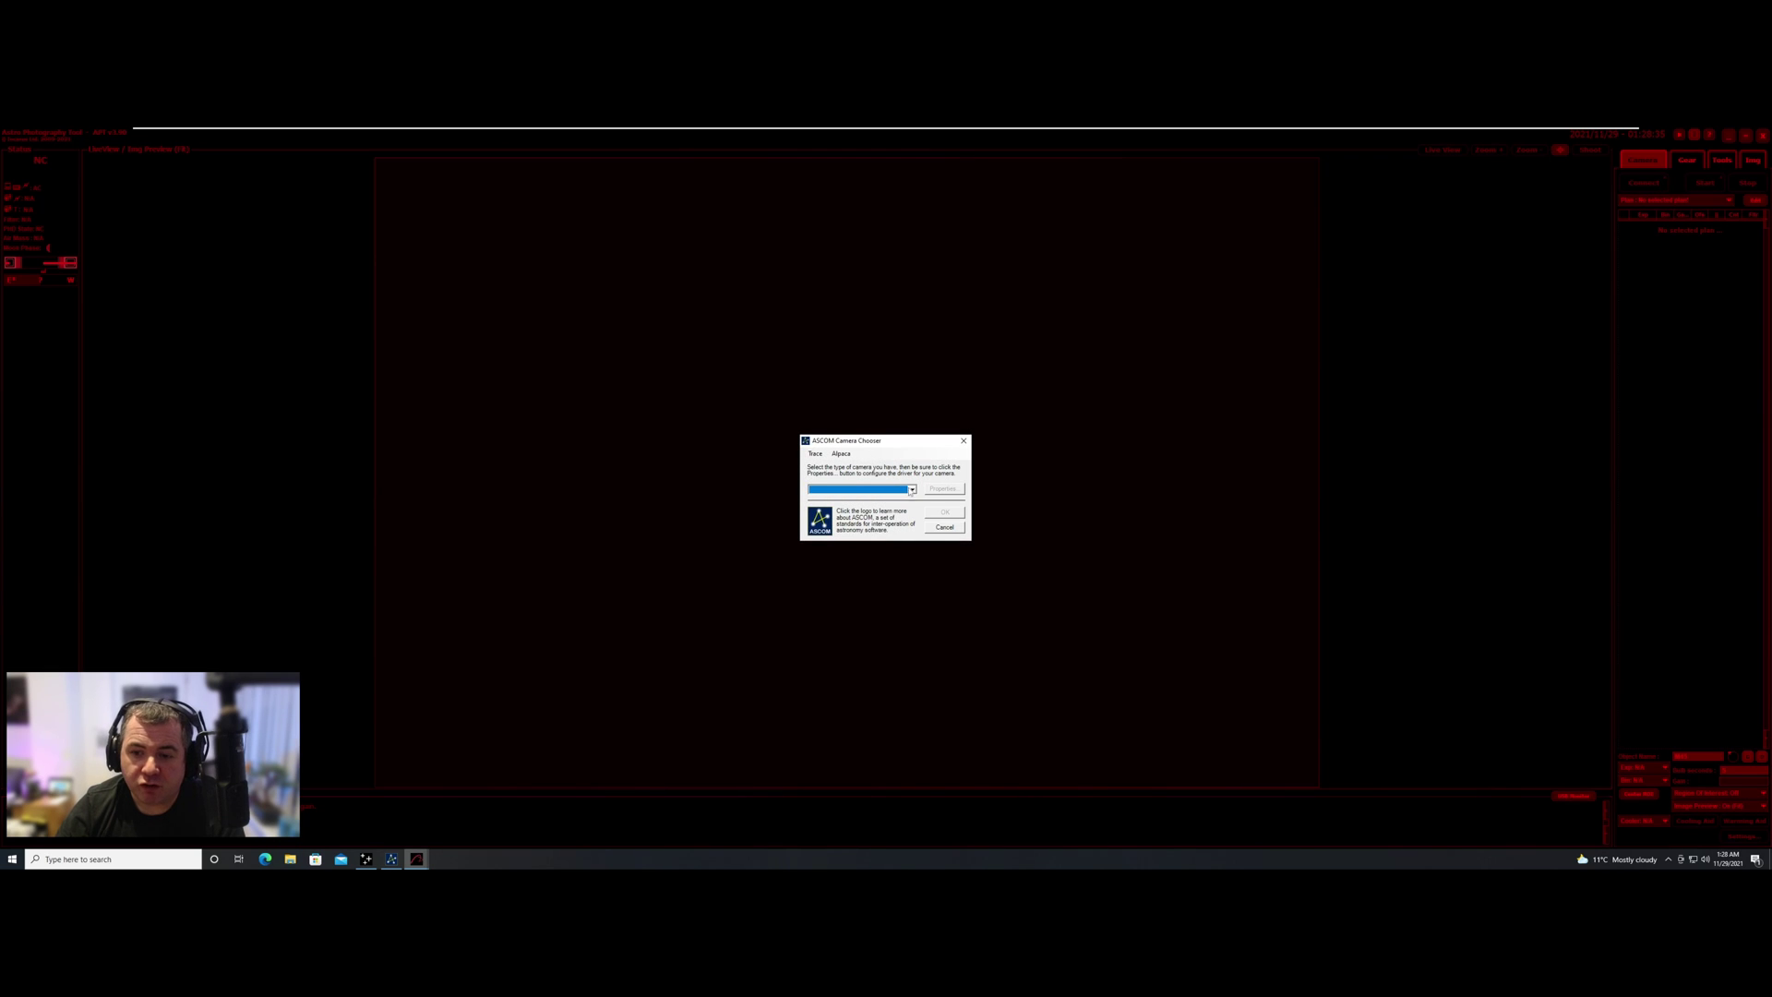
left_click(910, 490)
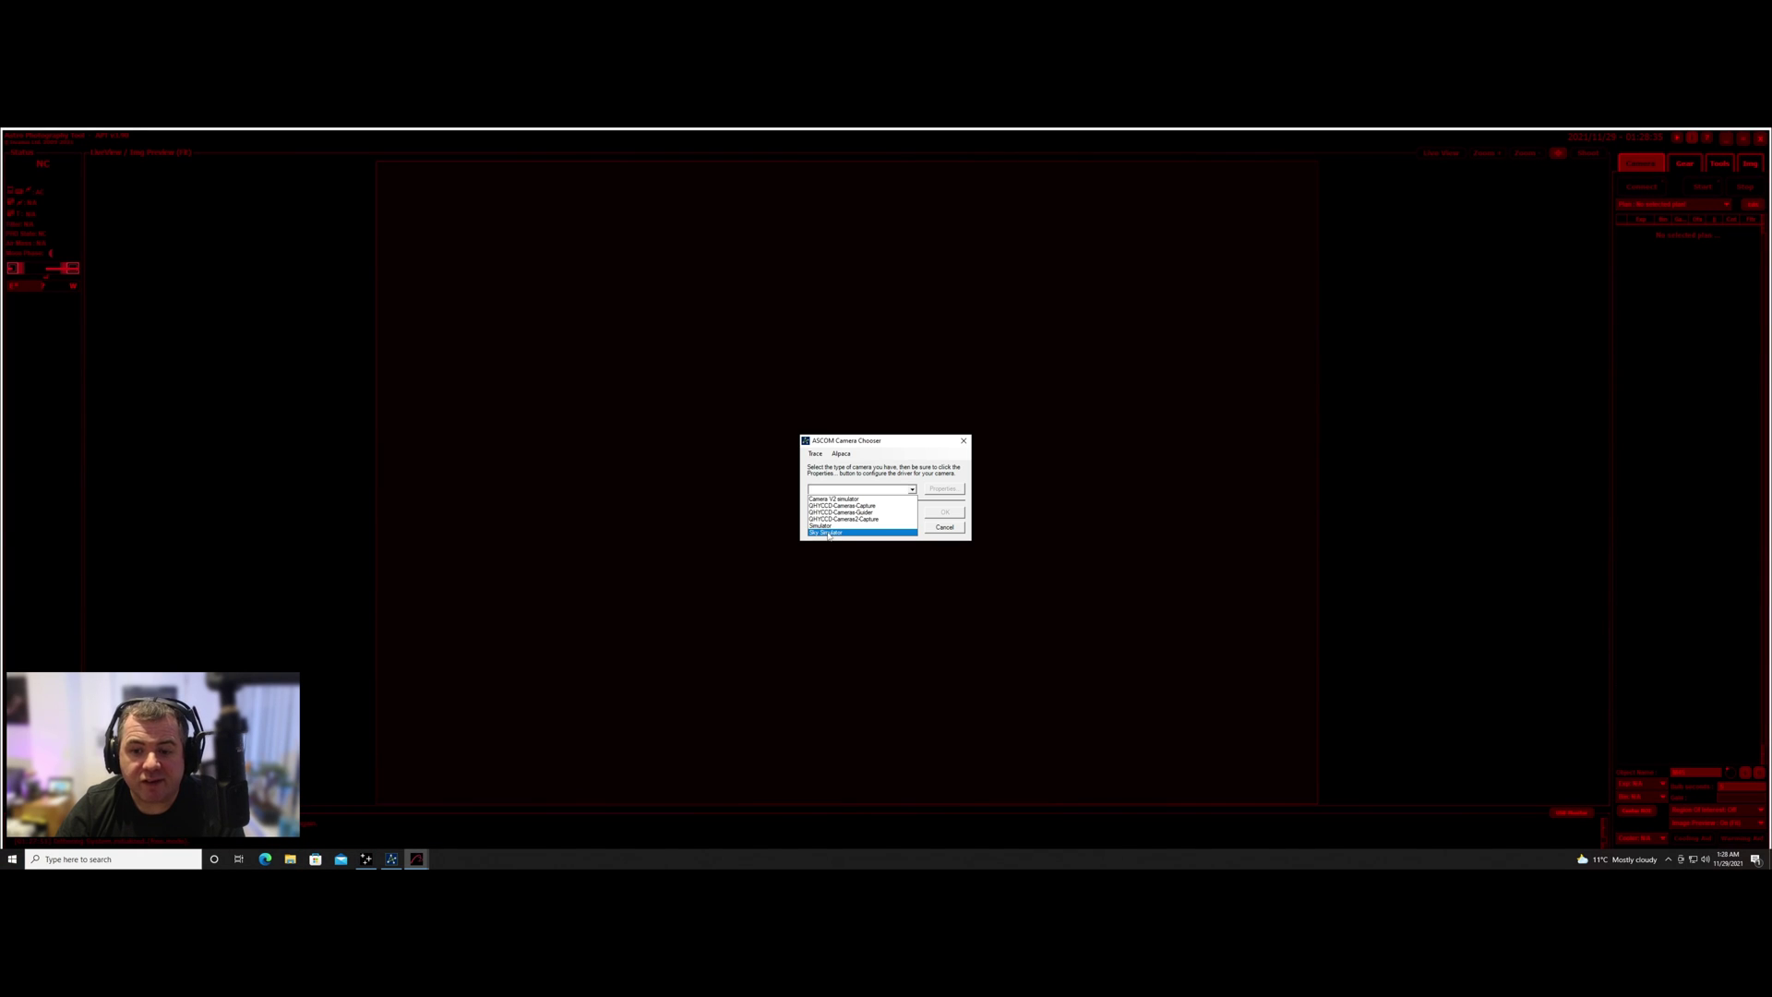
left_click(828, 533)
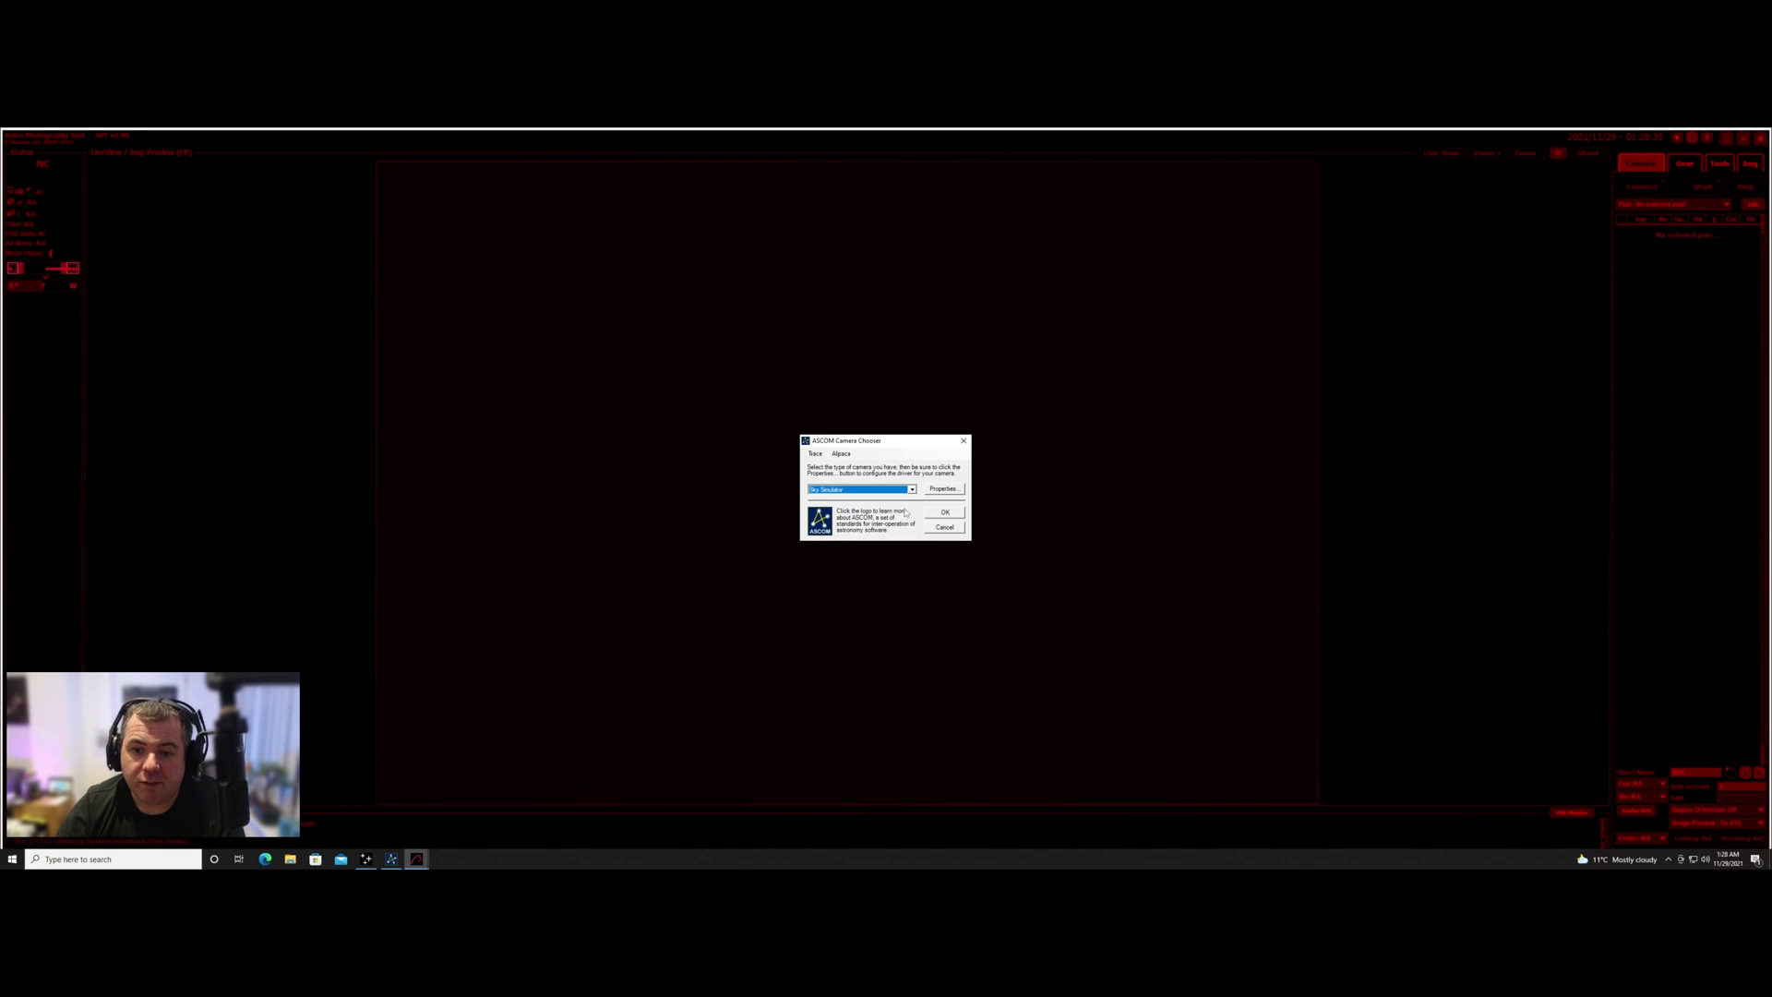
left_click(943, 489)
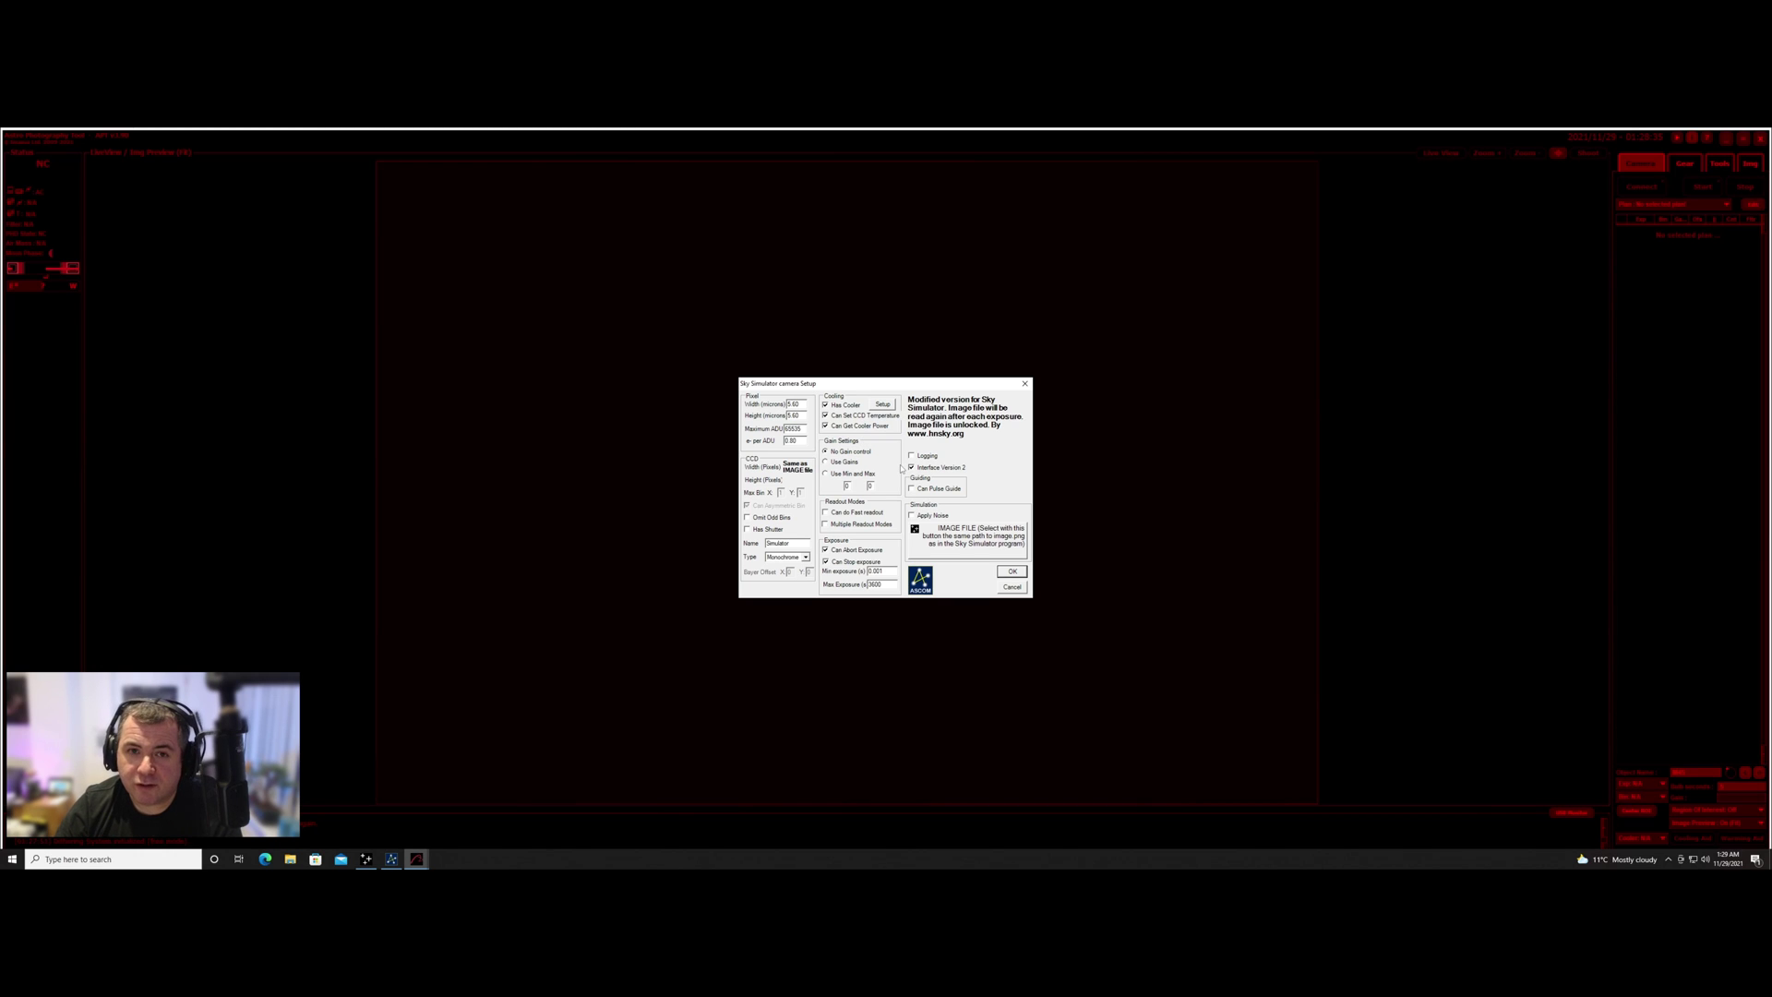
left_click(980, 538)
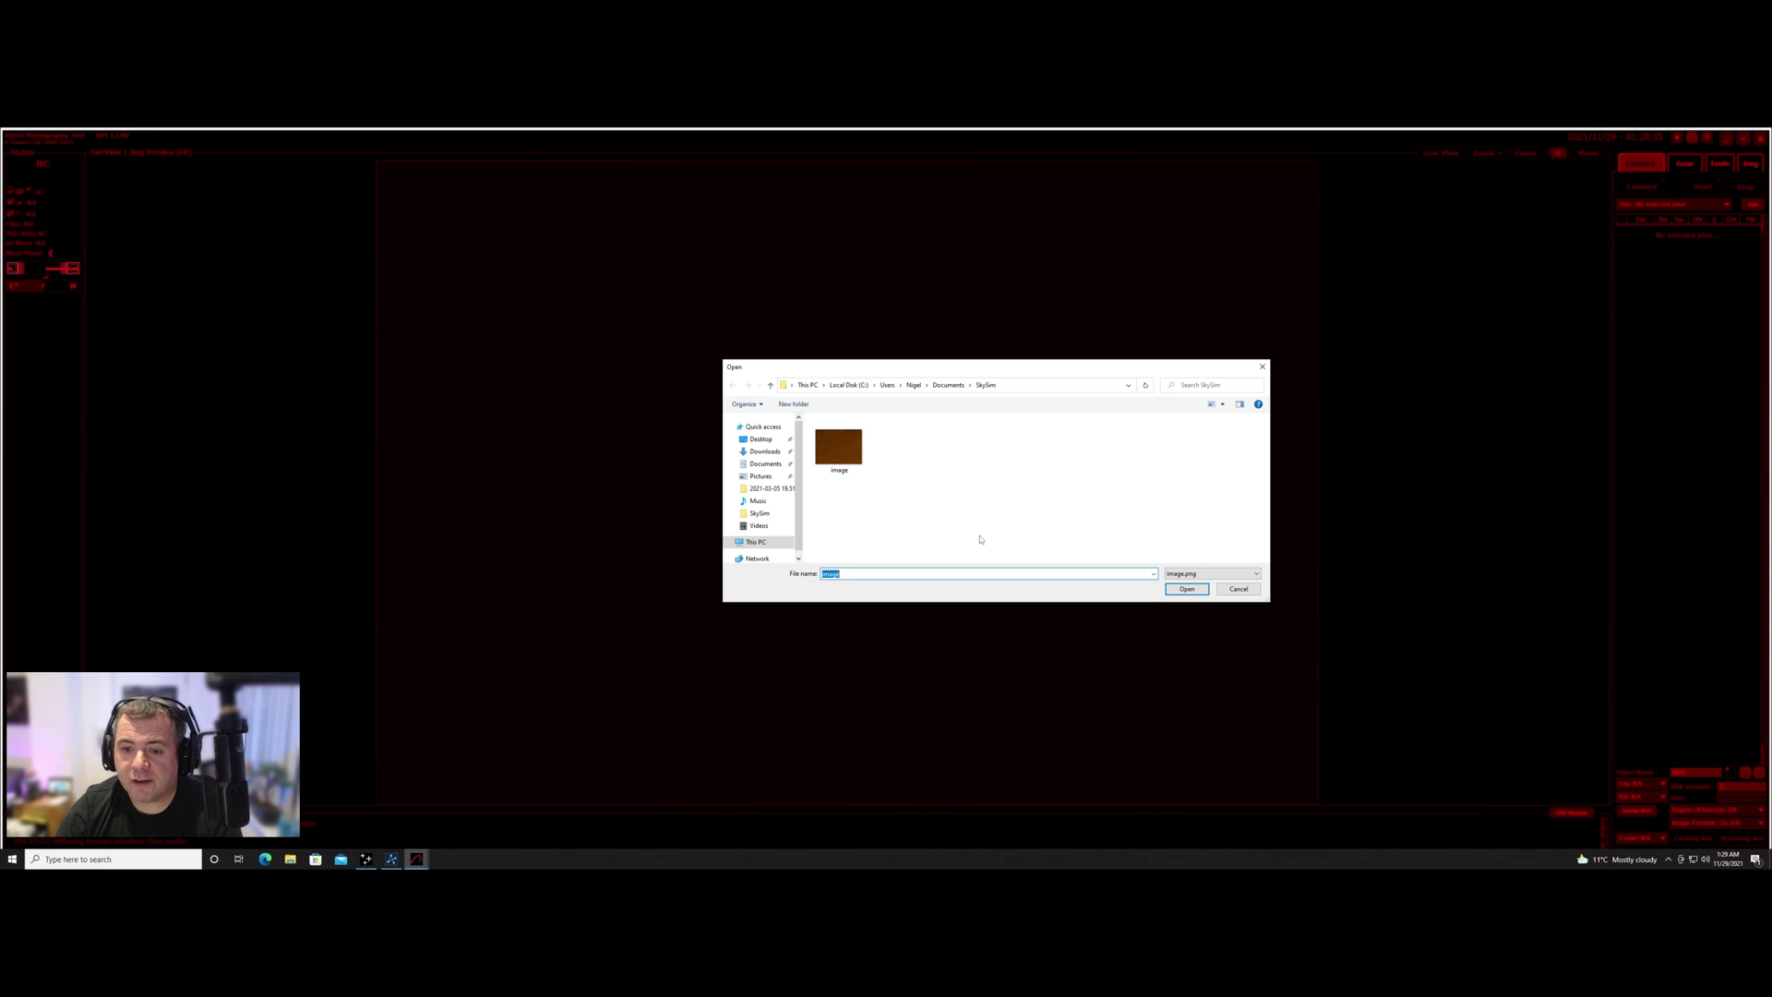
Point the Sky Simulator camera at the image file in Documents\SkySim and accept the setup
left_click(1024, 385)
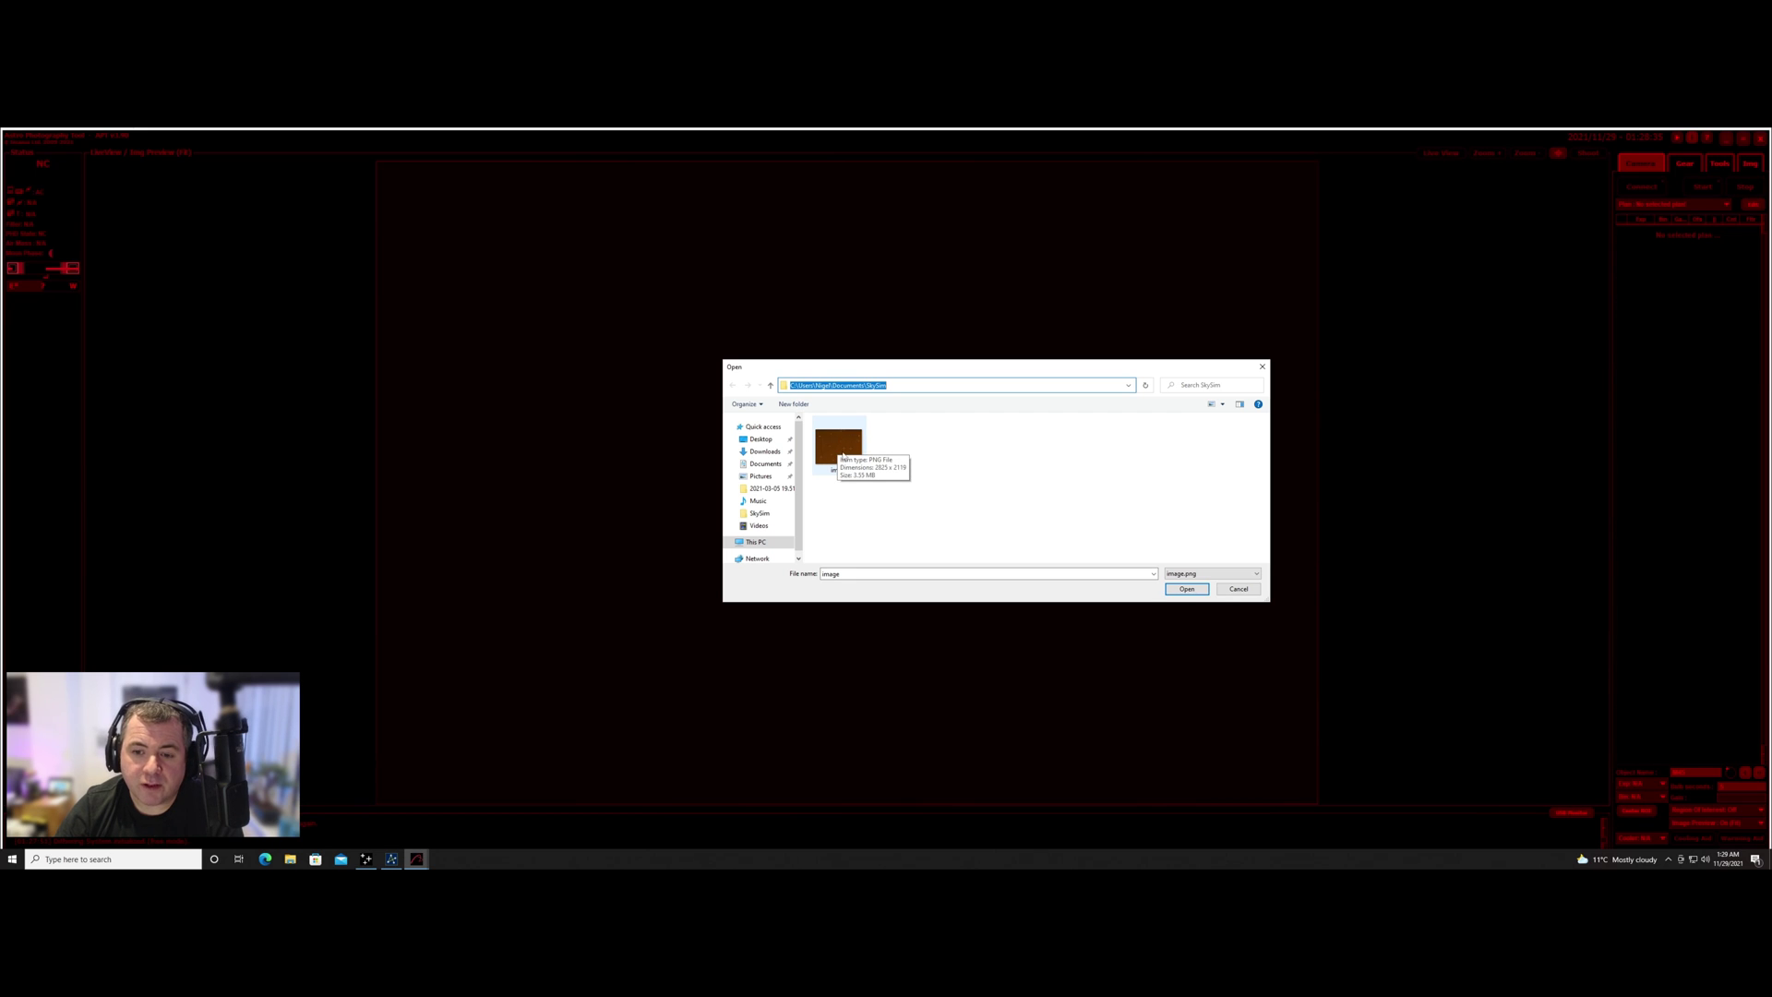
left_click(844, 447)
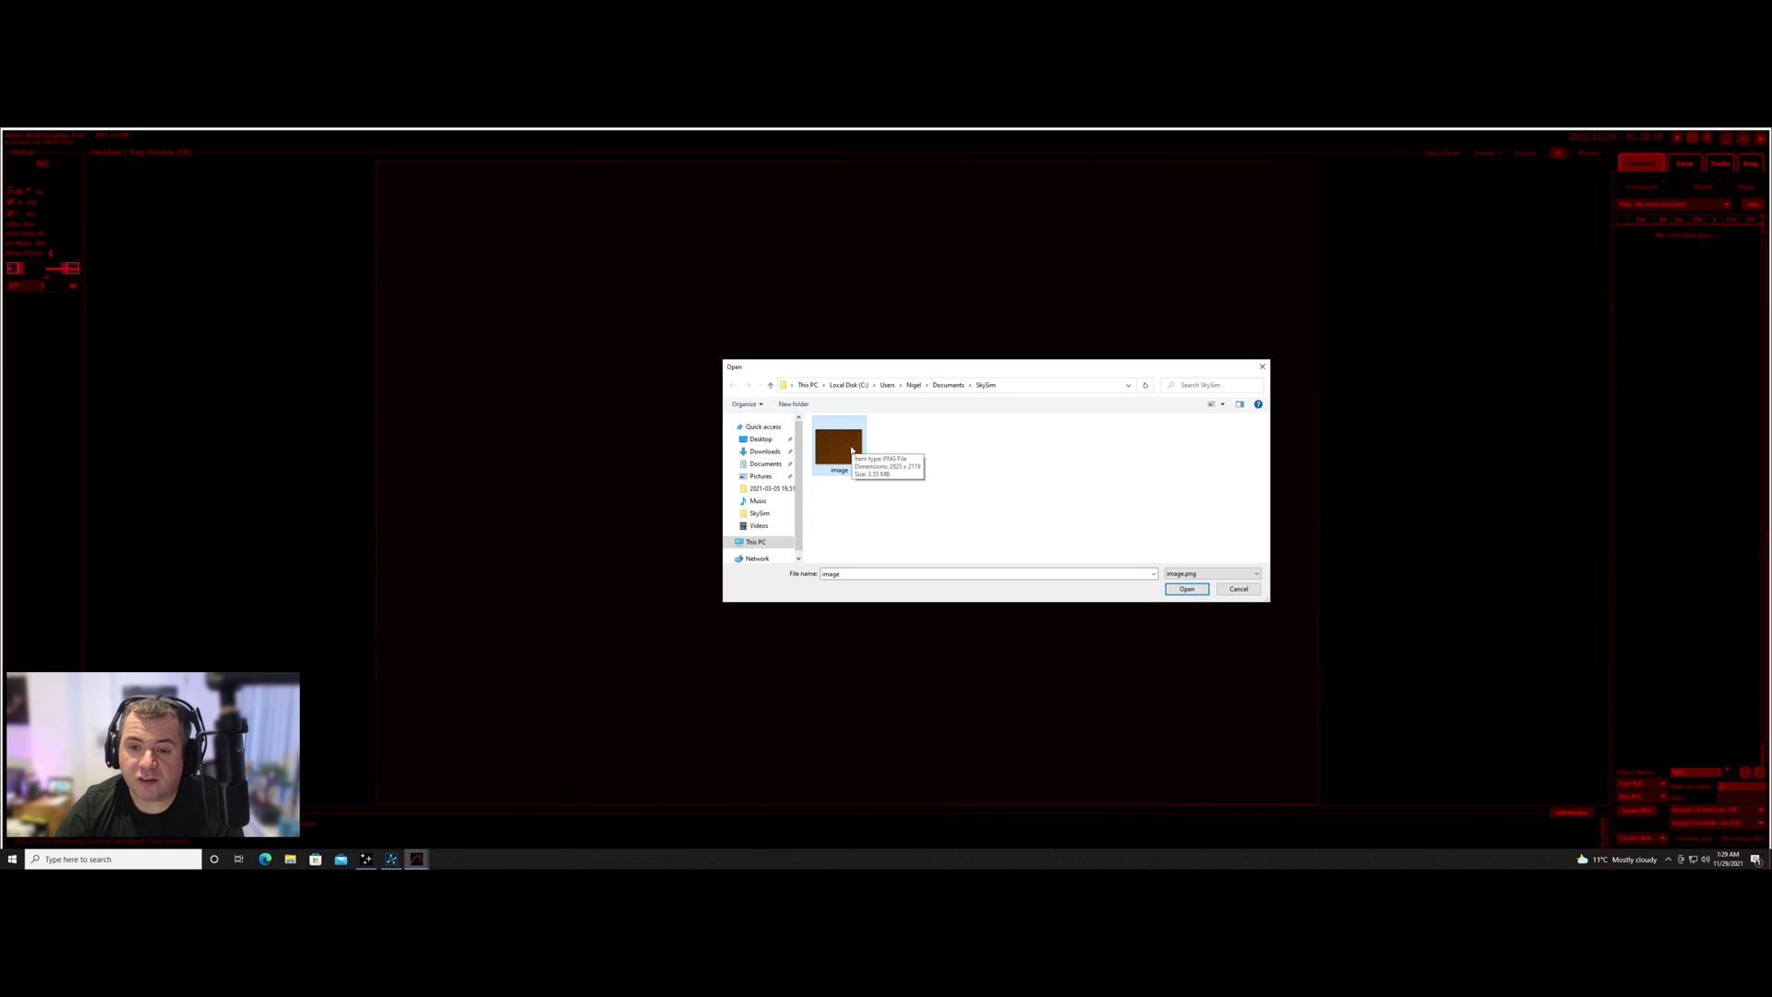
left_click(1186, 589)
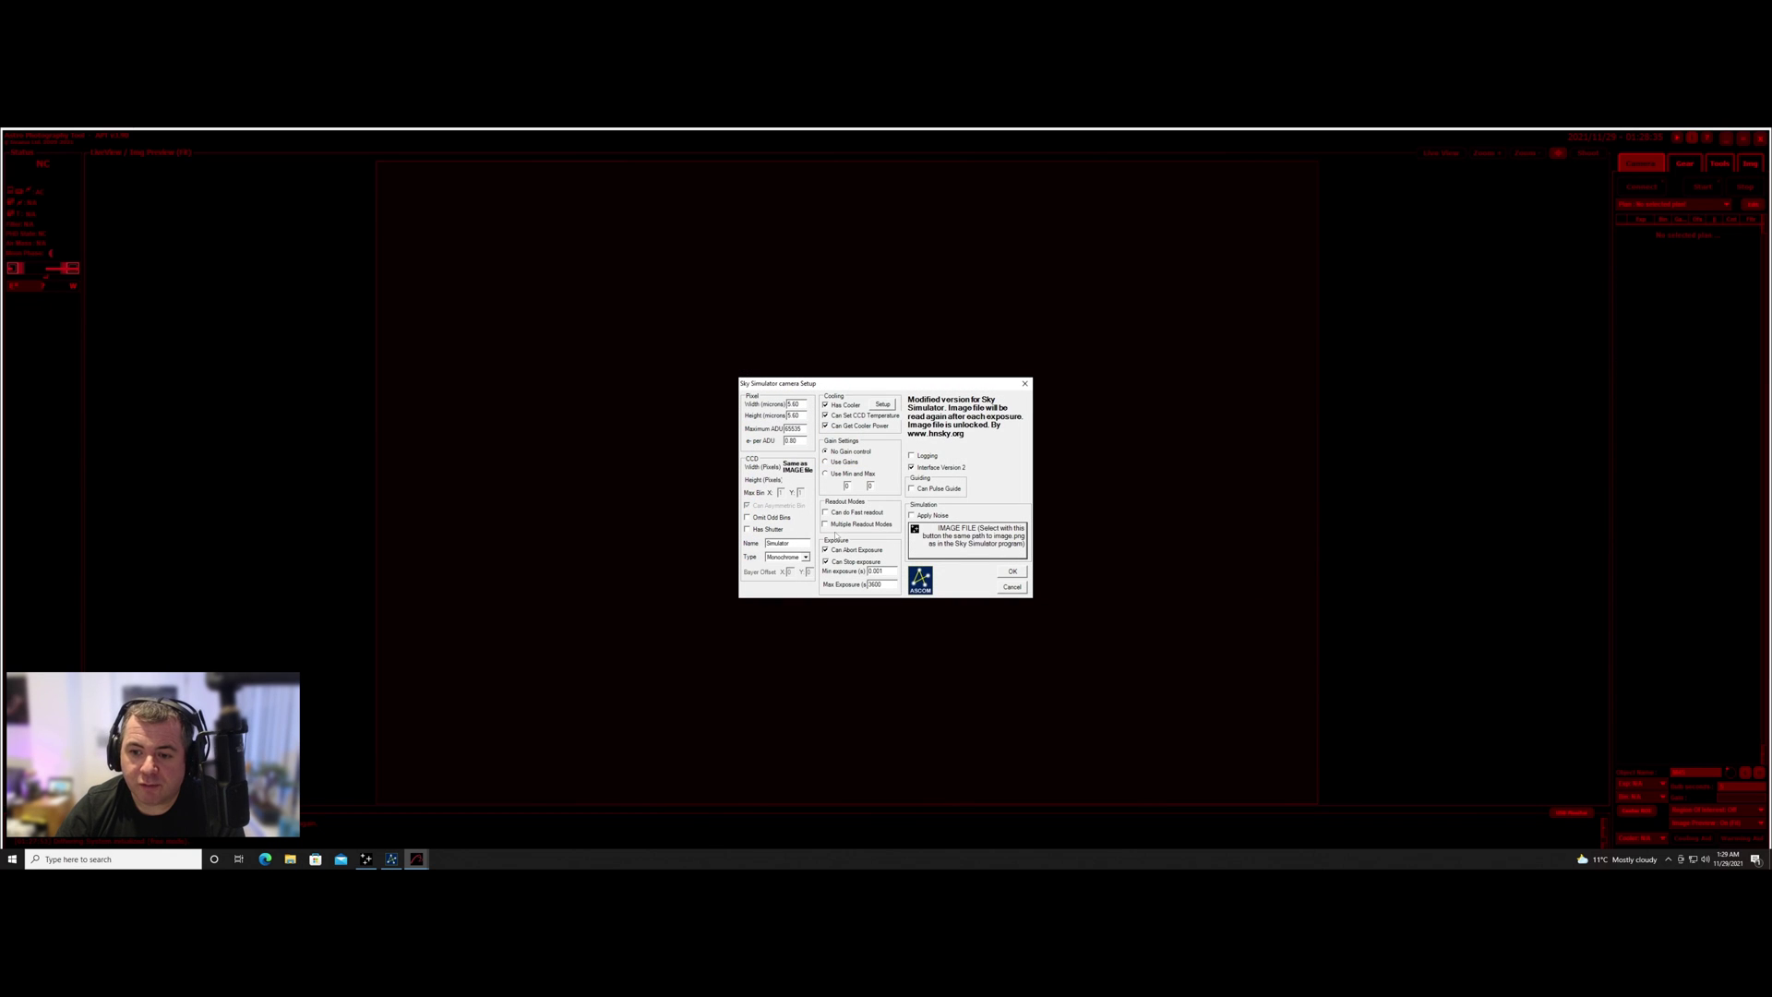
left_click(1012, 571)
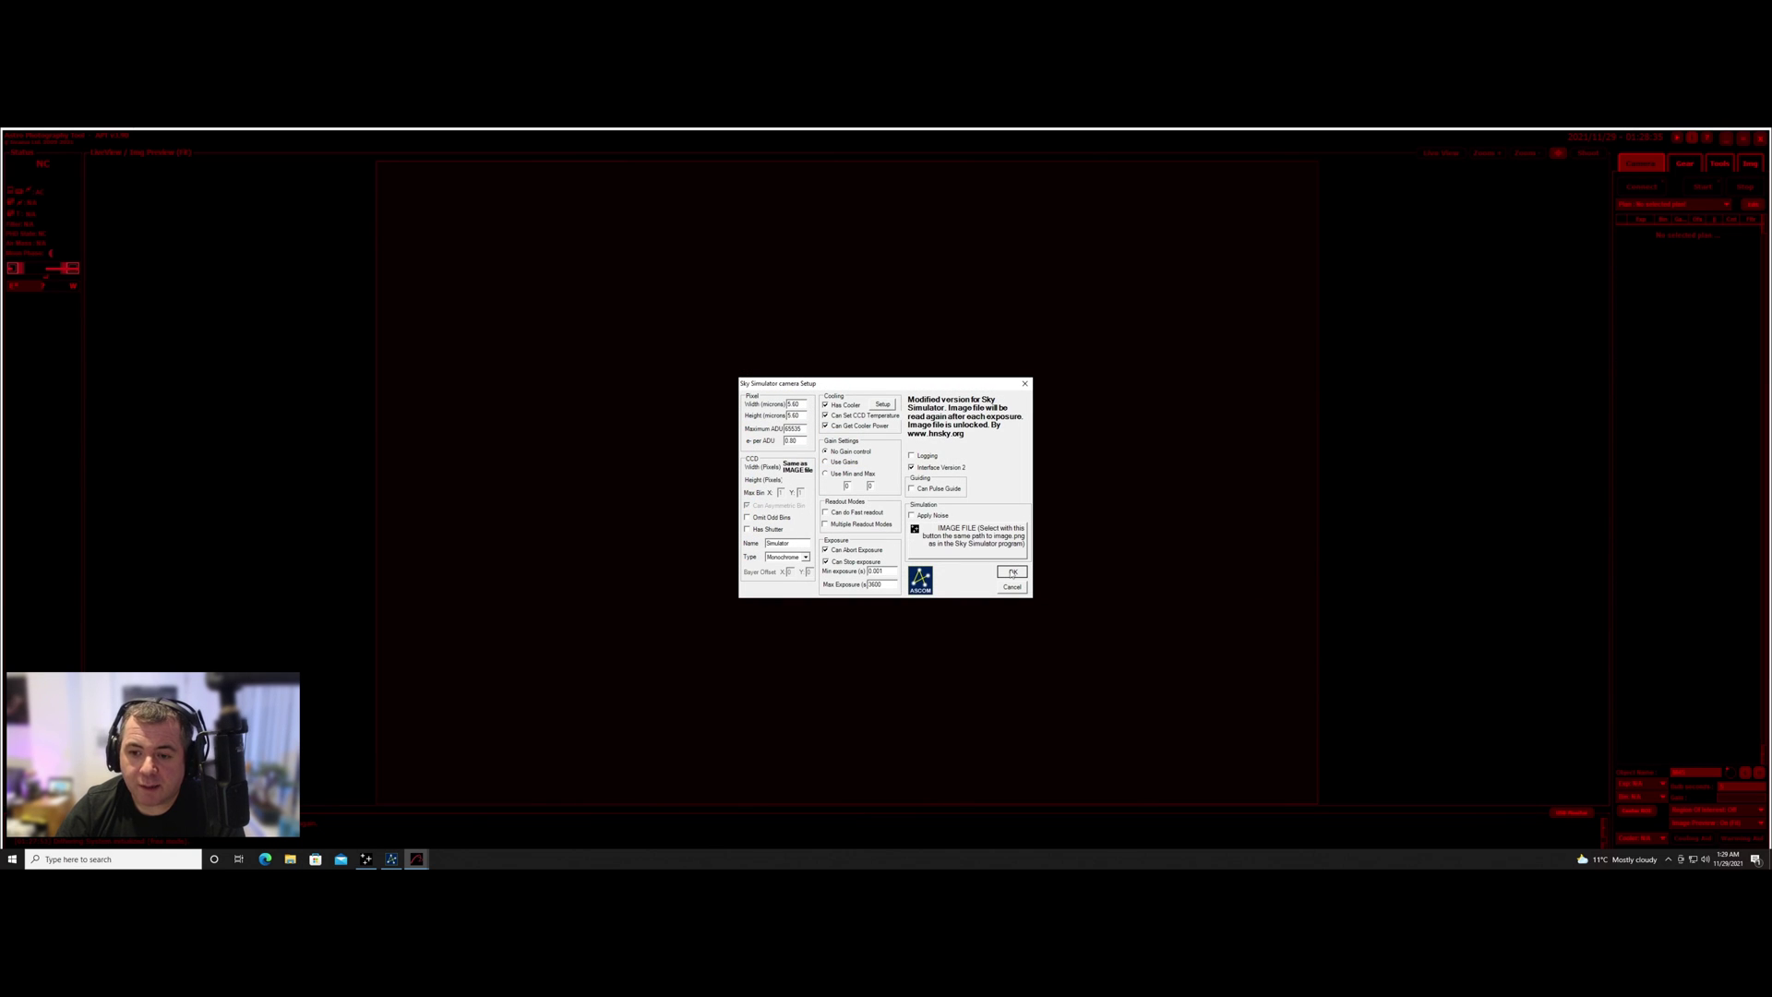
left_click(938, 513)
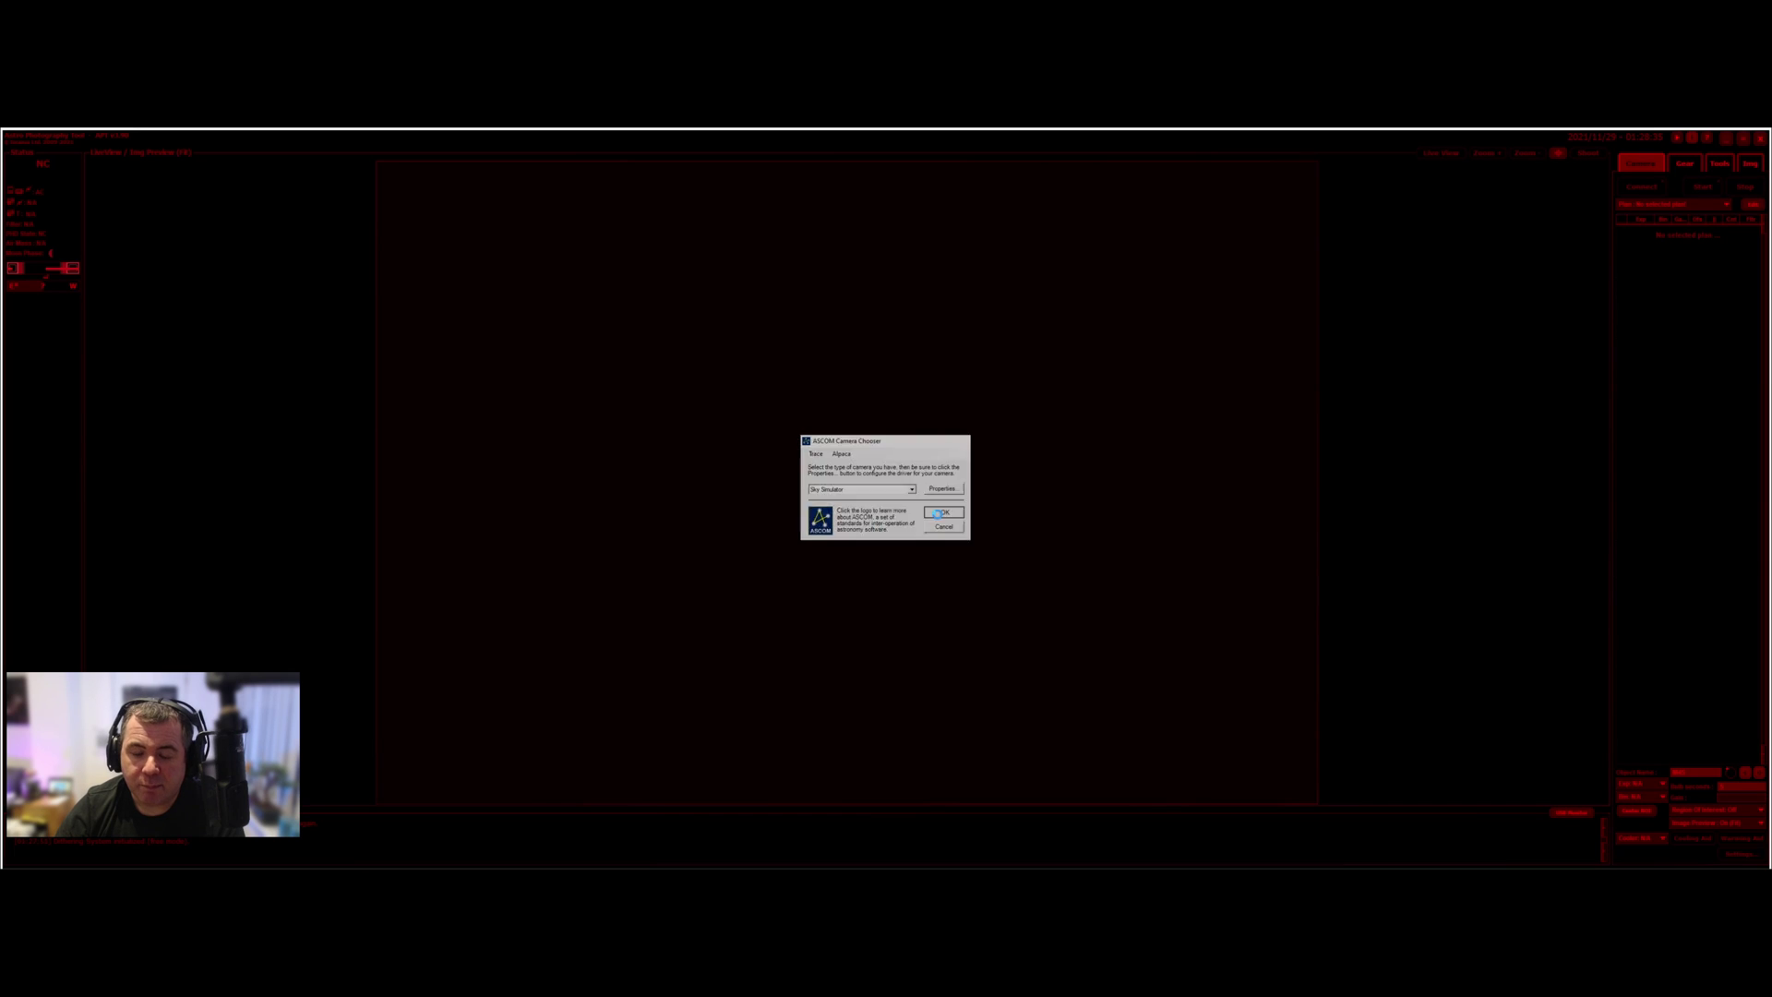
left_click(938, 513)
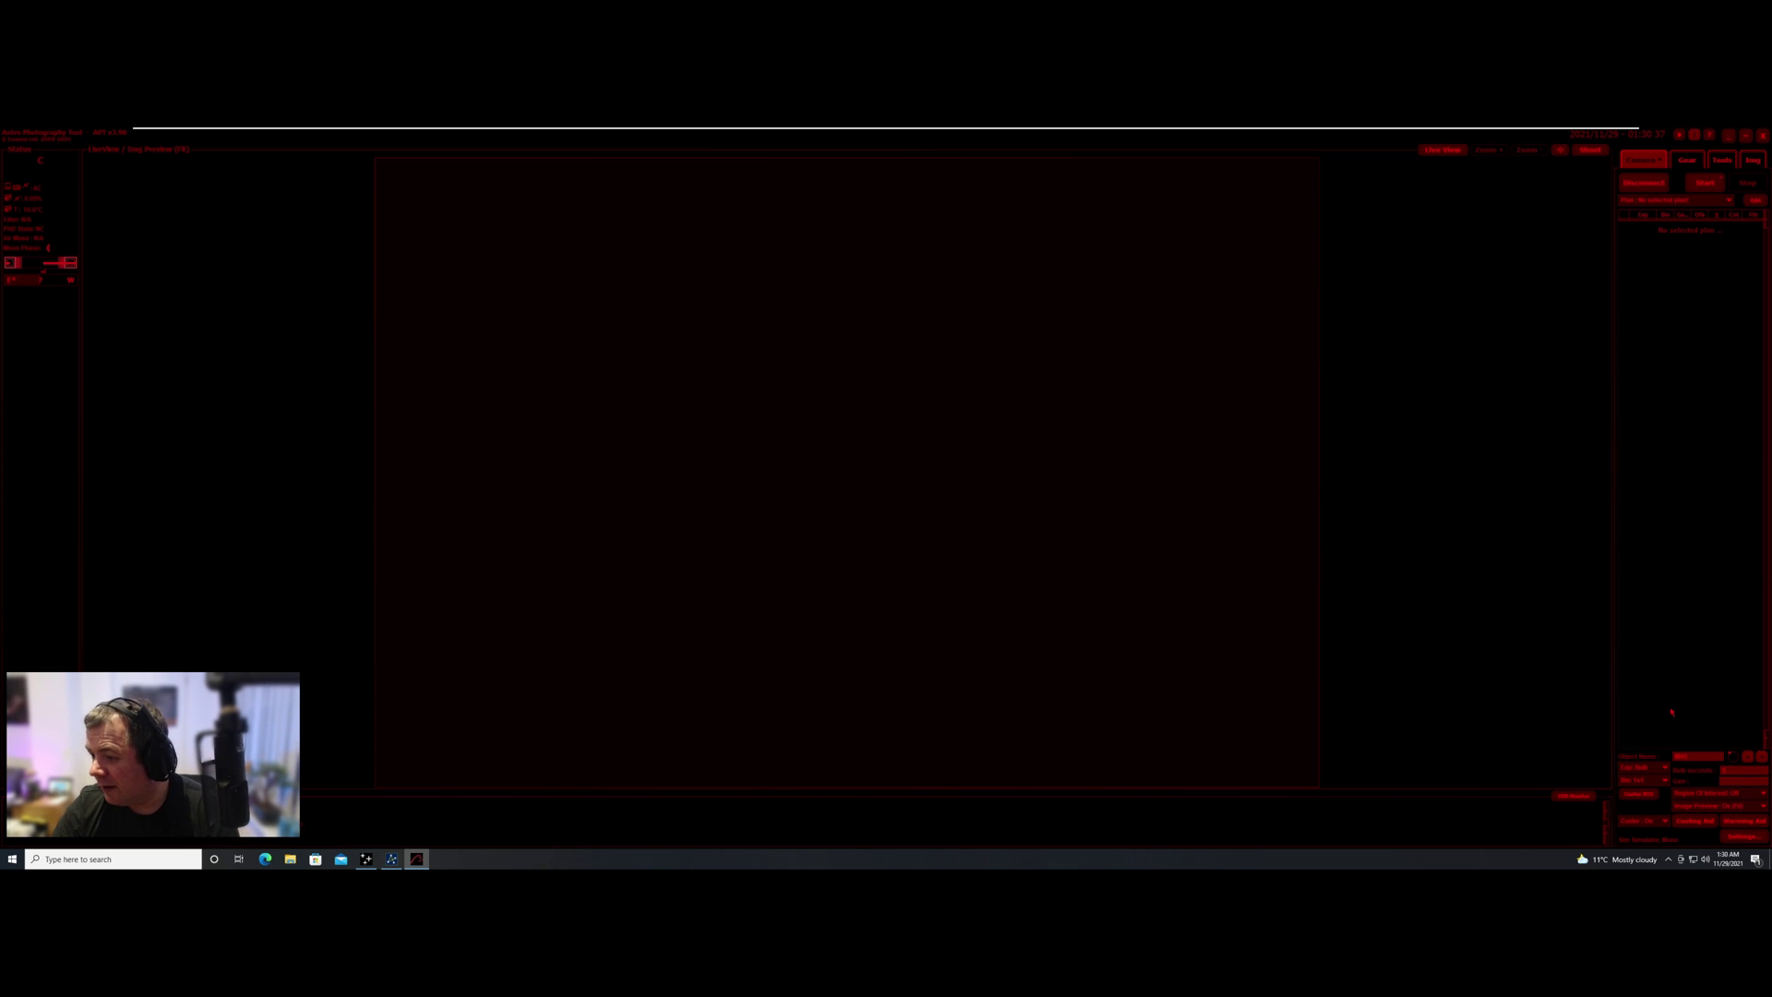
Capture an exposure, then open the Histogram and apply Auto-St-L to brighten the stars
left_click(1591, 150)
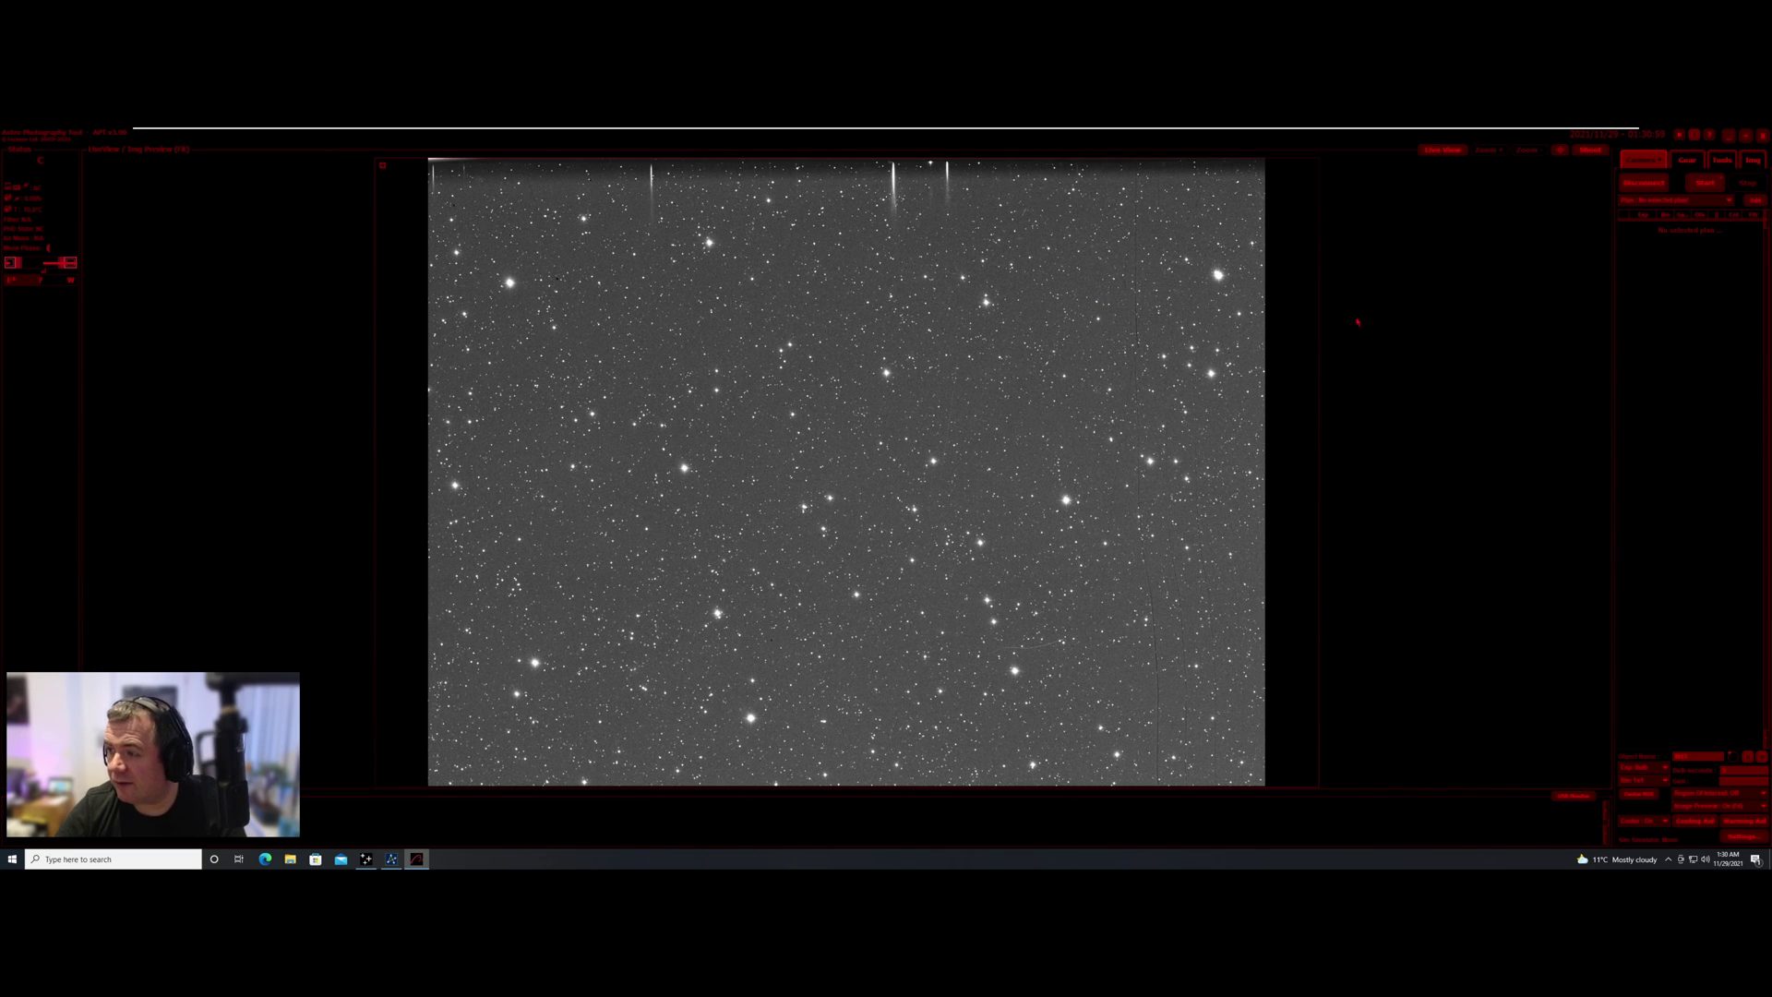
left_click(1724, 160)
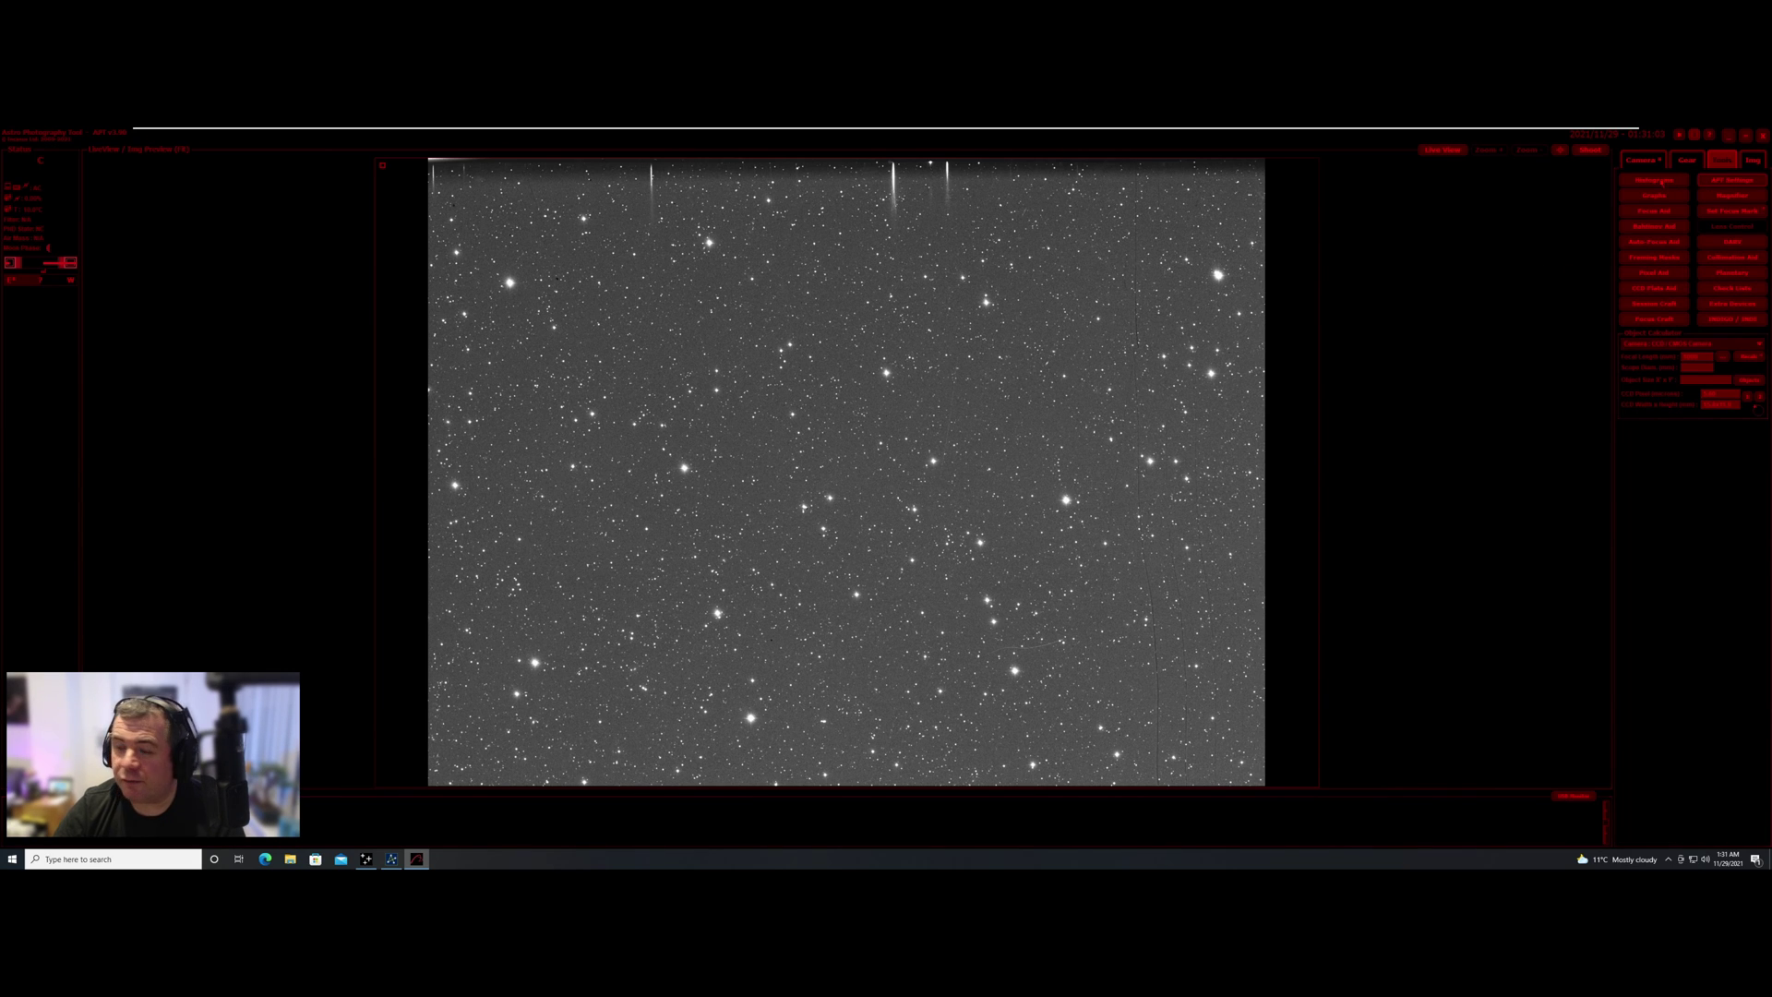
left_click(1661, 182)
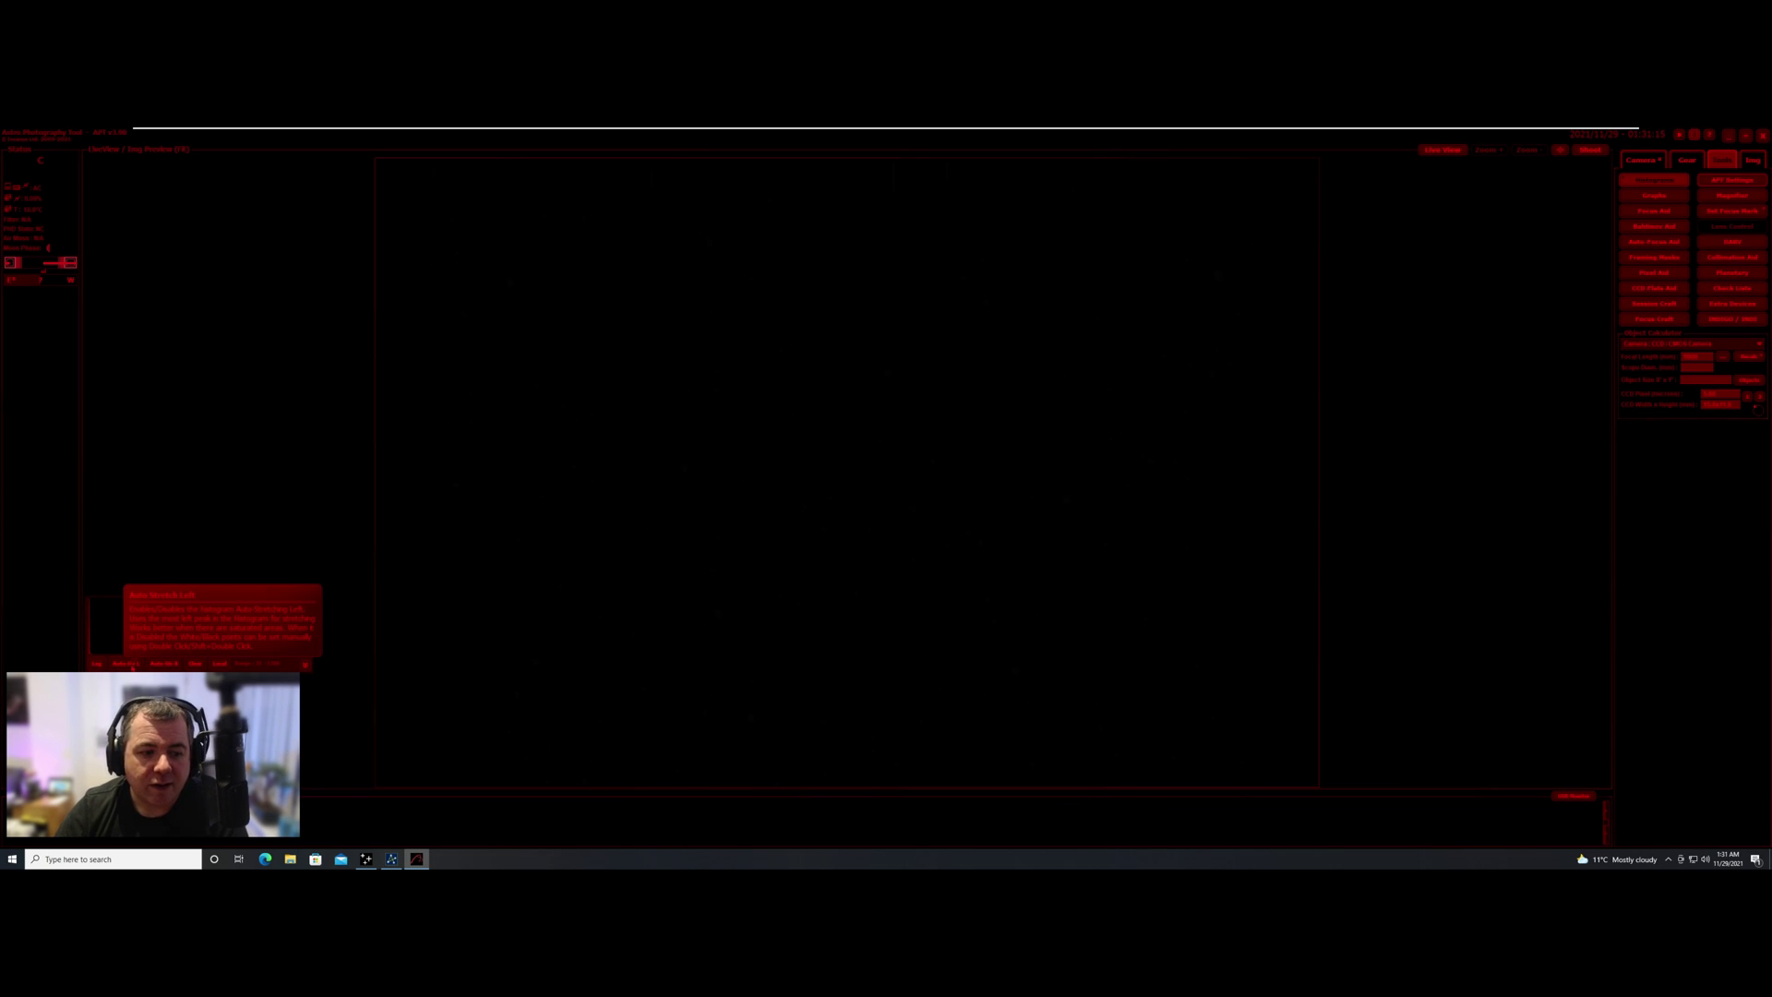
left_click(129, 663)
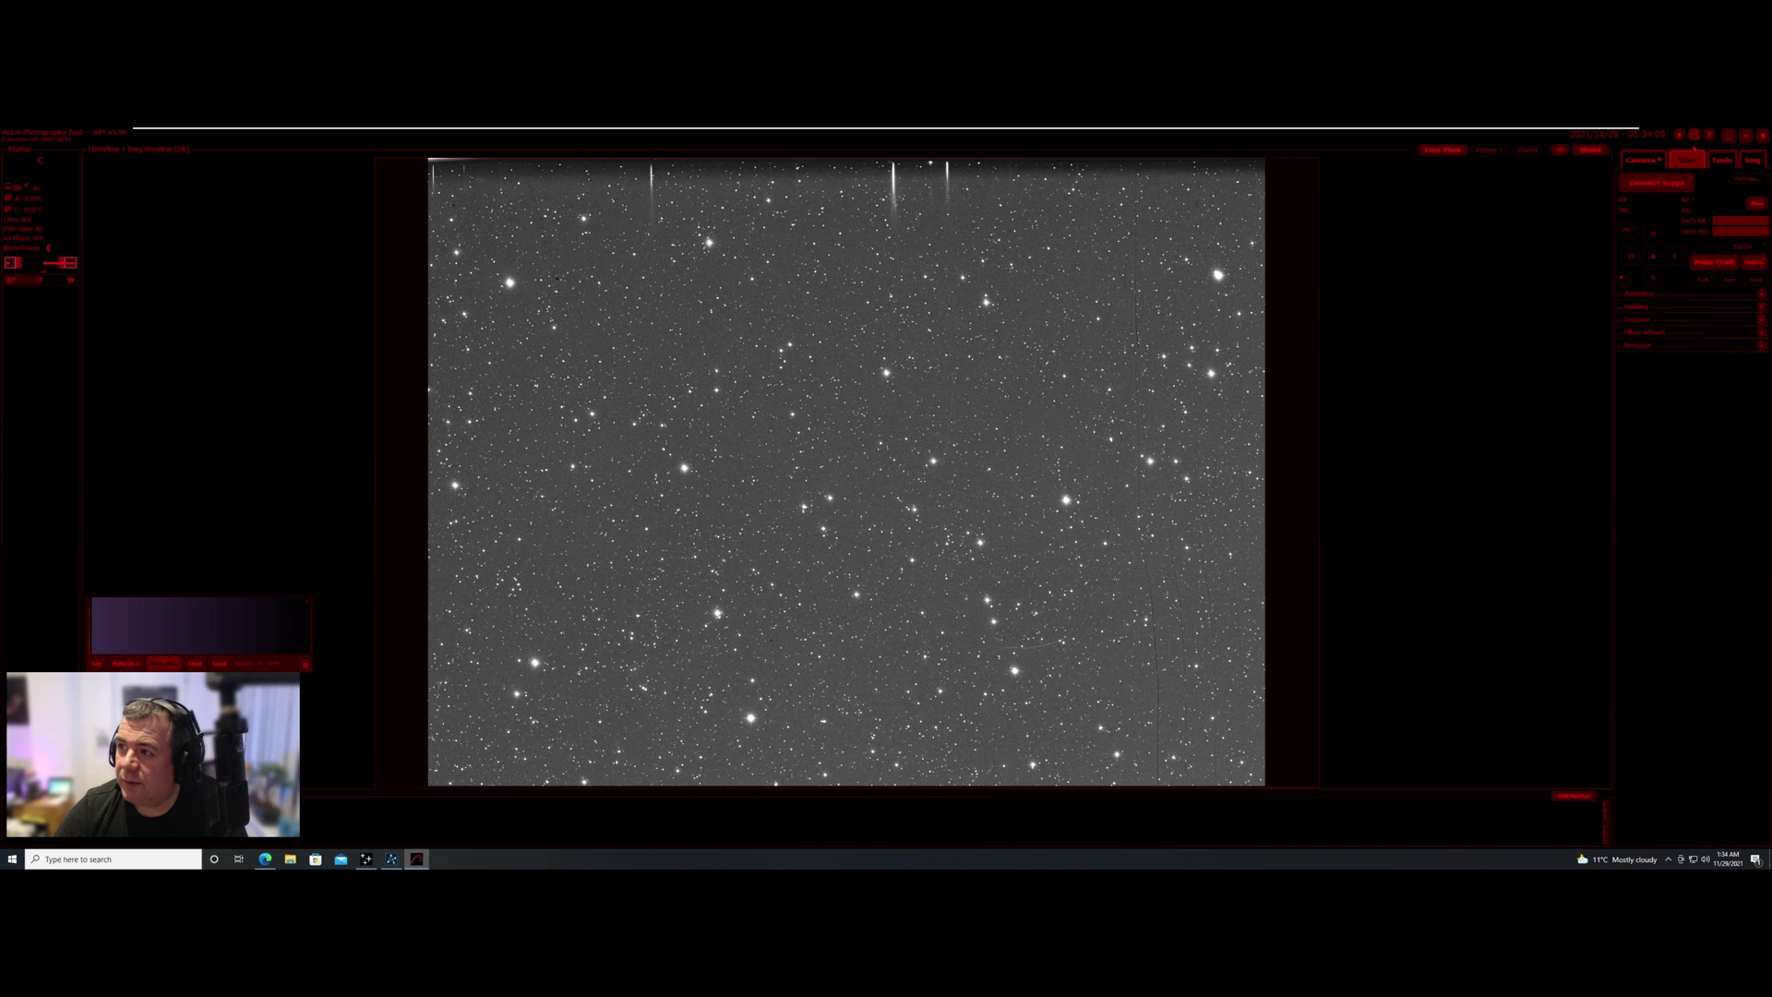
left_click(1728, 135)
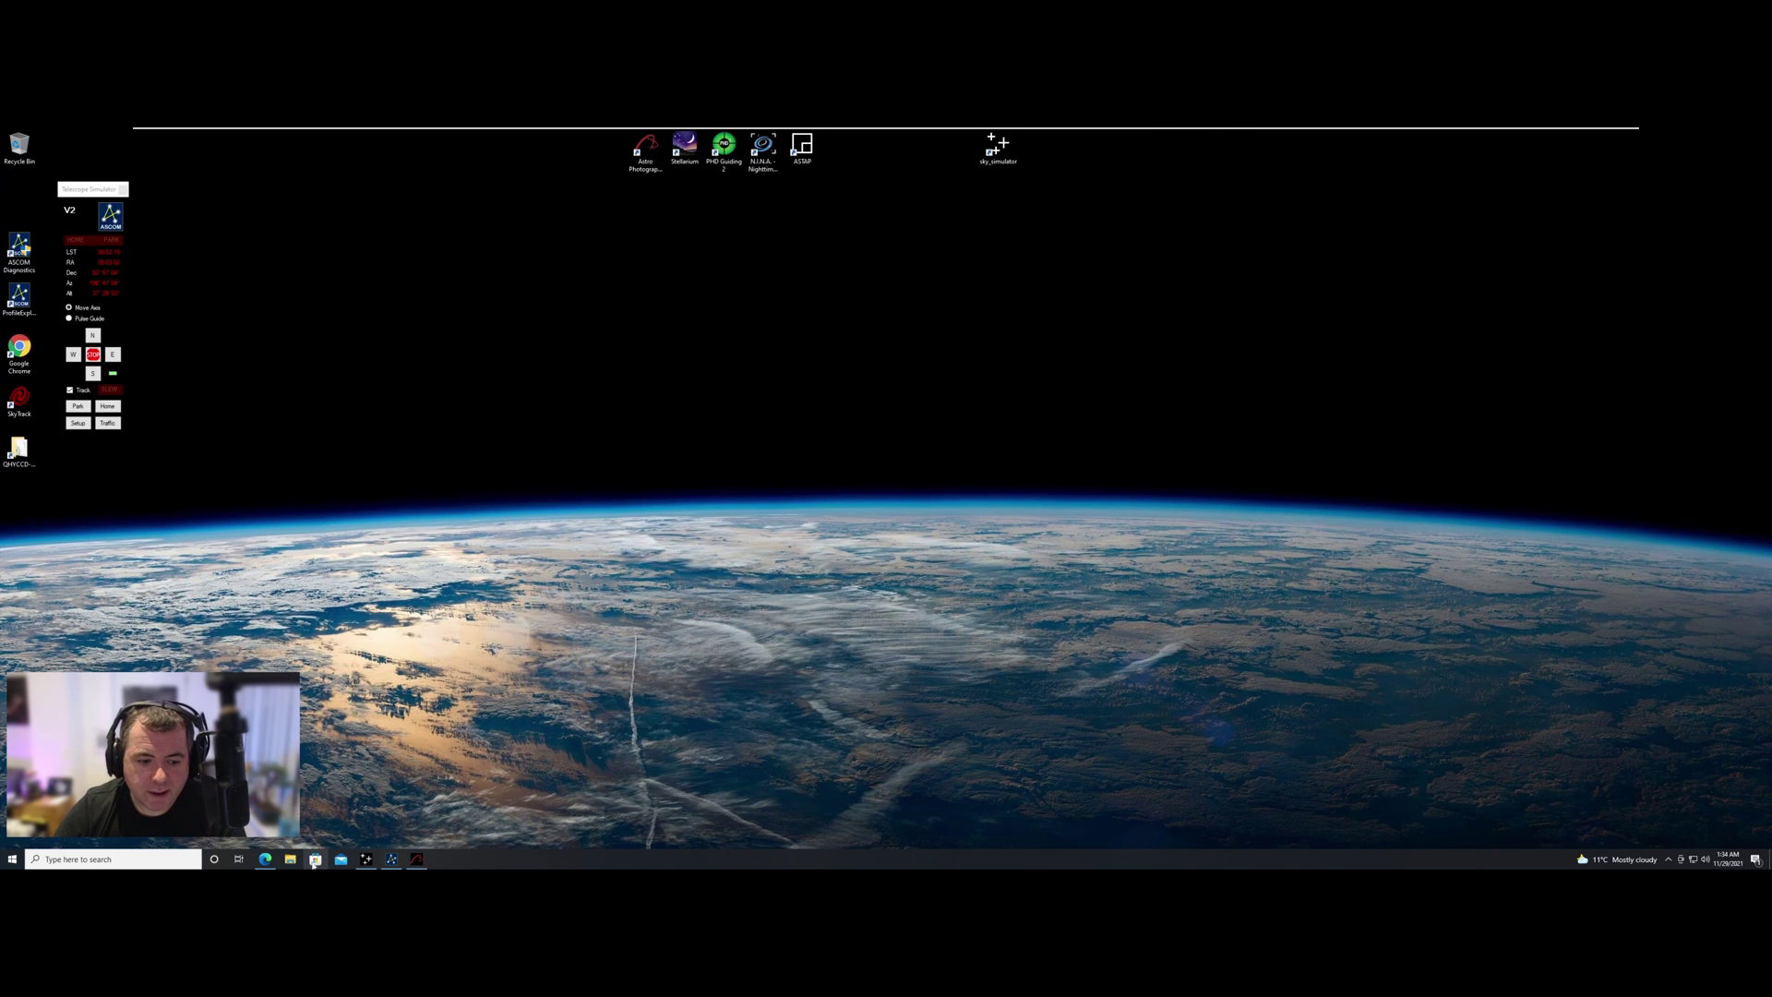
left_click(265, 858)
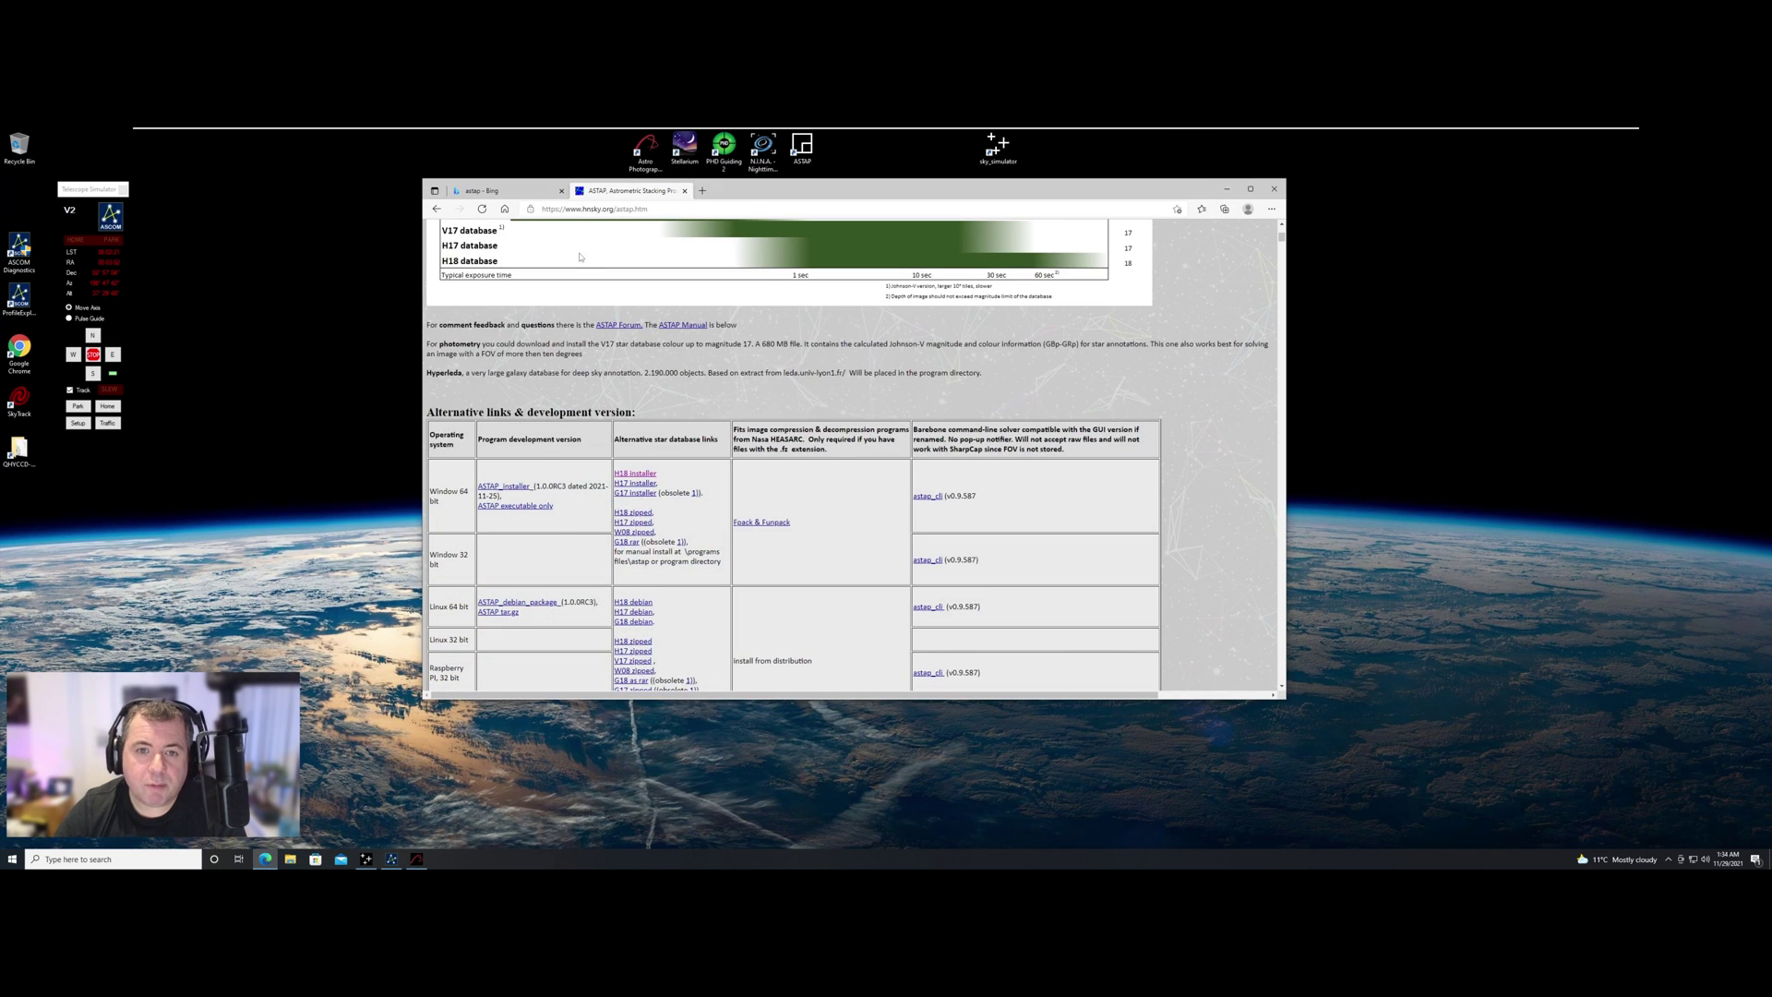
scroll(581, 258, "up", 5)
key("ctrl+l")
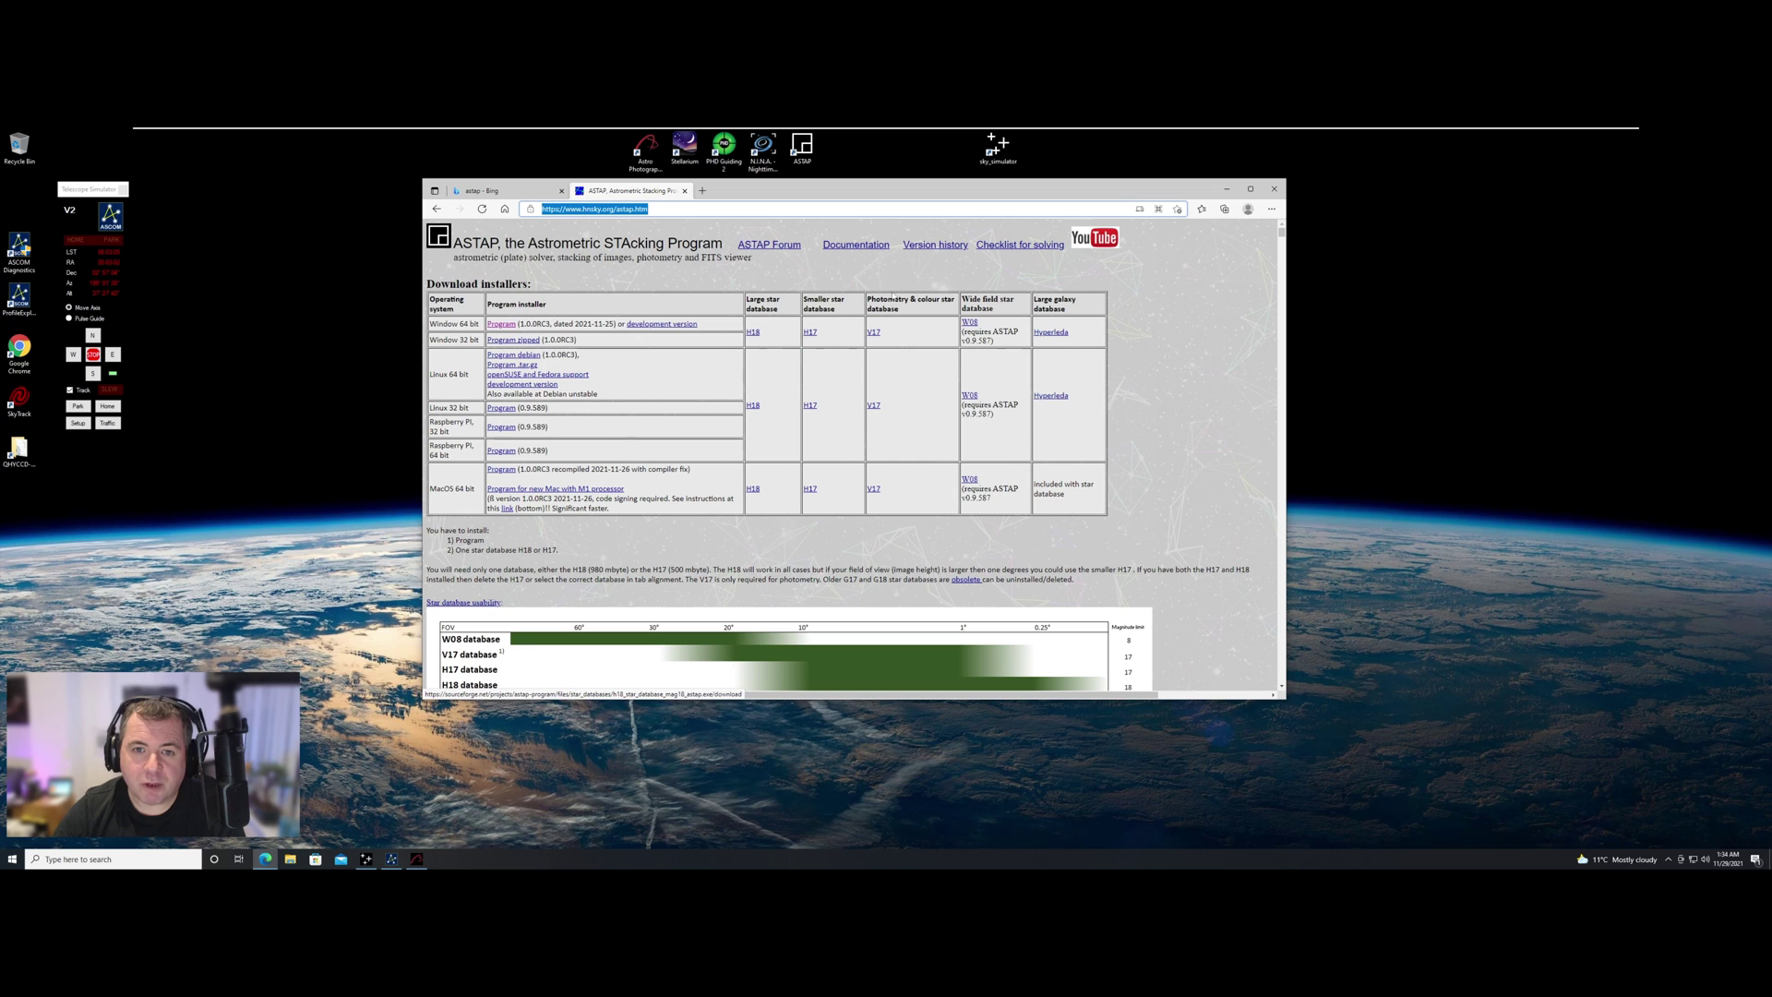
left_click(1227, 190)
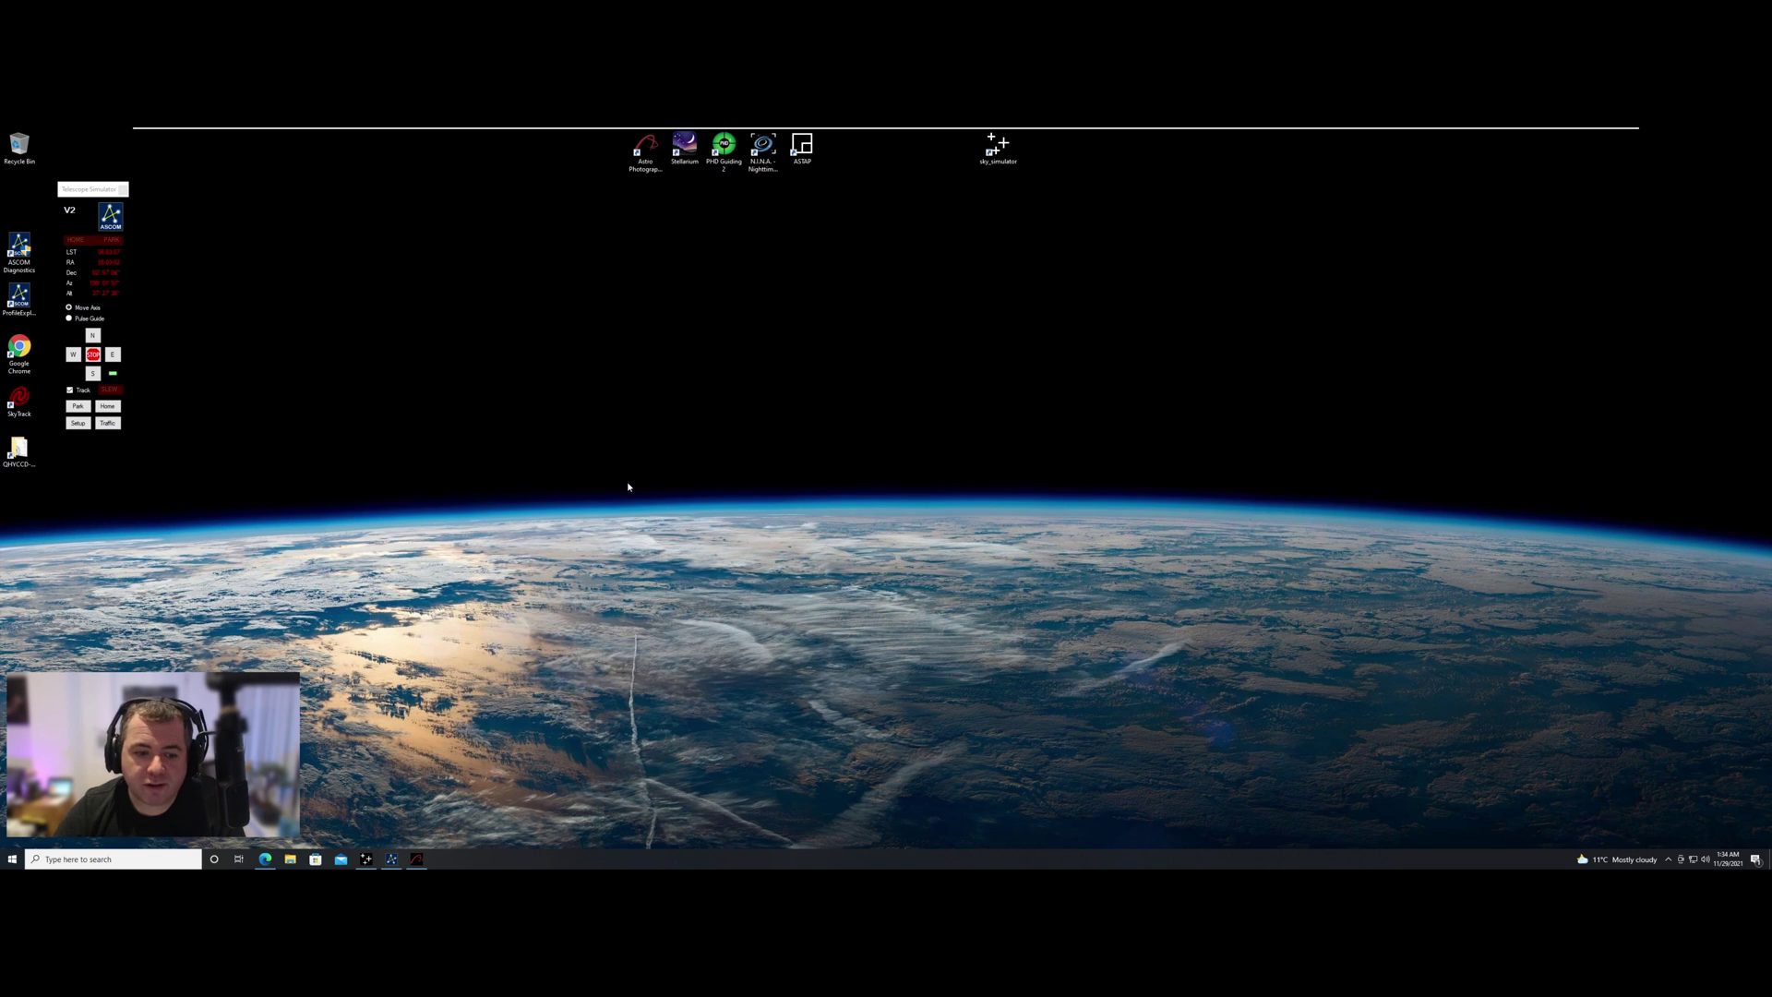
left_click(416, 858)
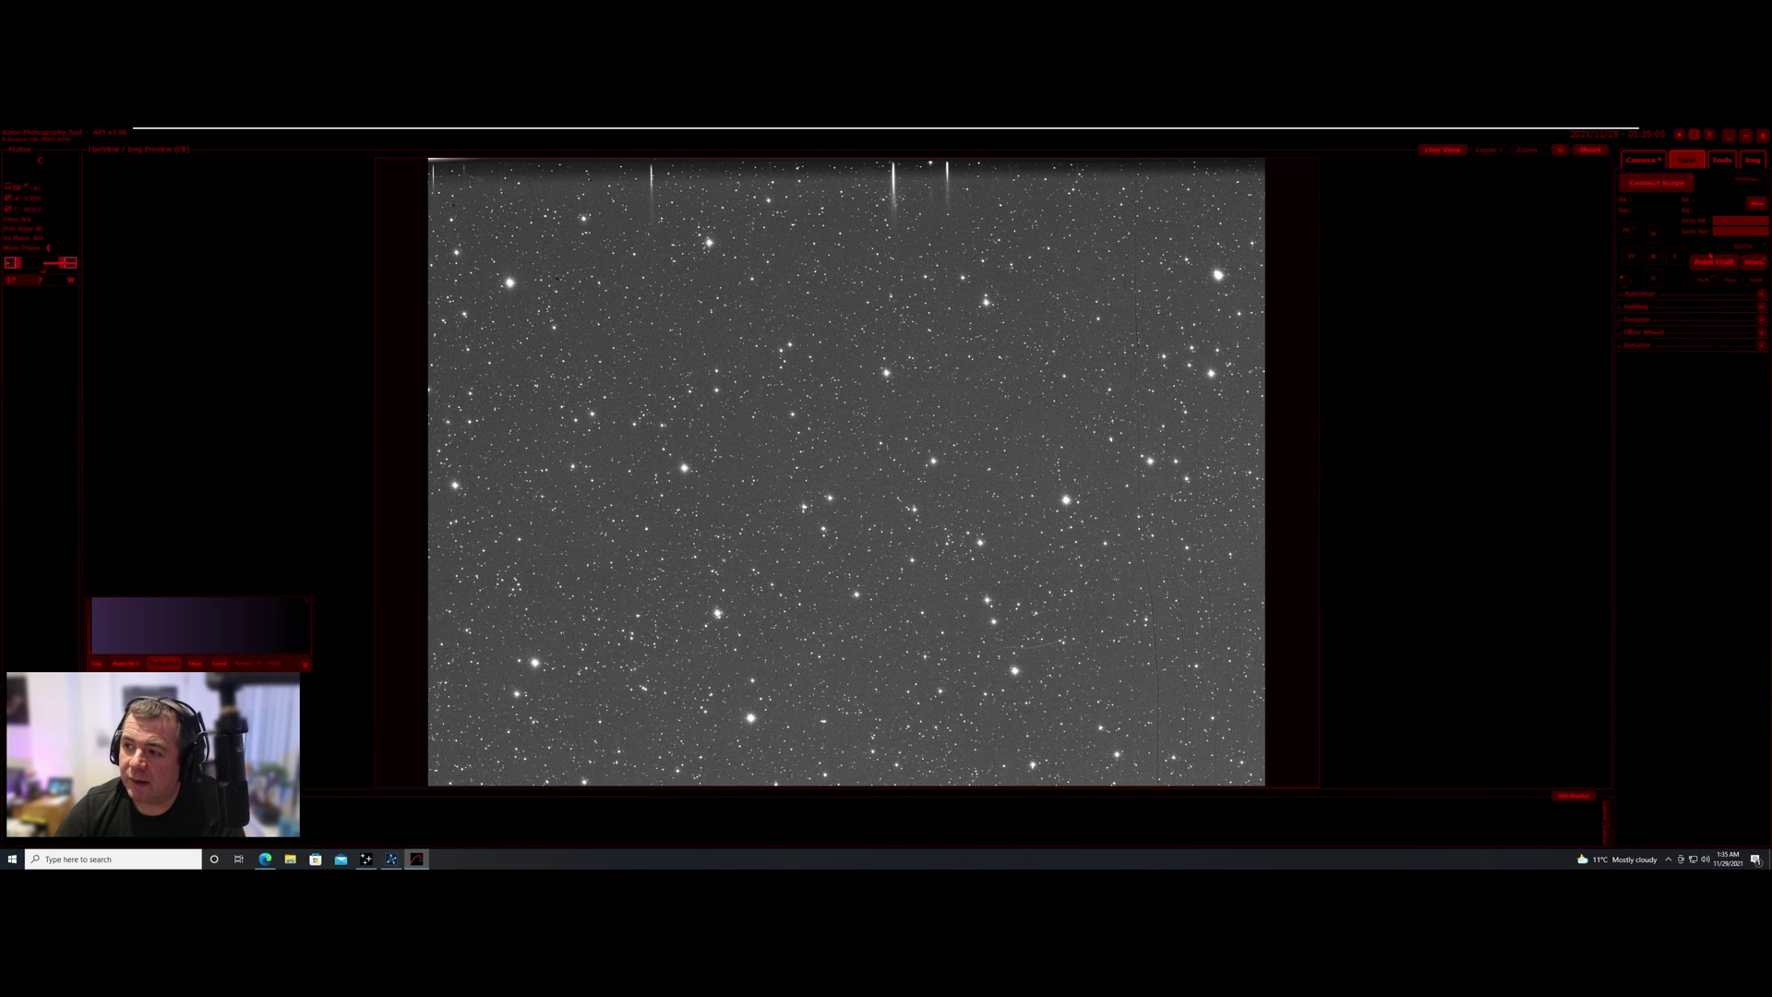
Open PointCraft, move its window to the image centre, and reach its settings option
left_click(1713, 263)
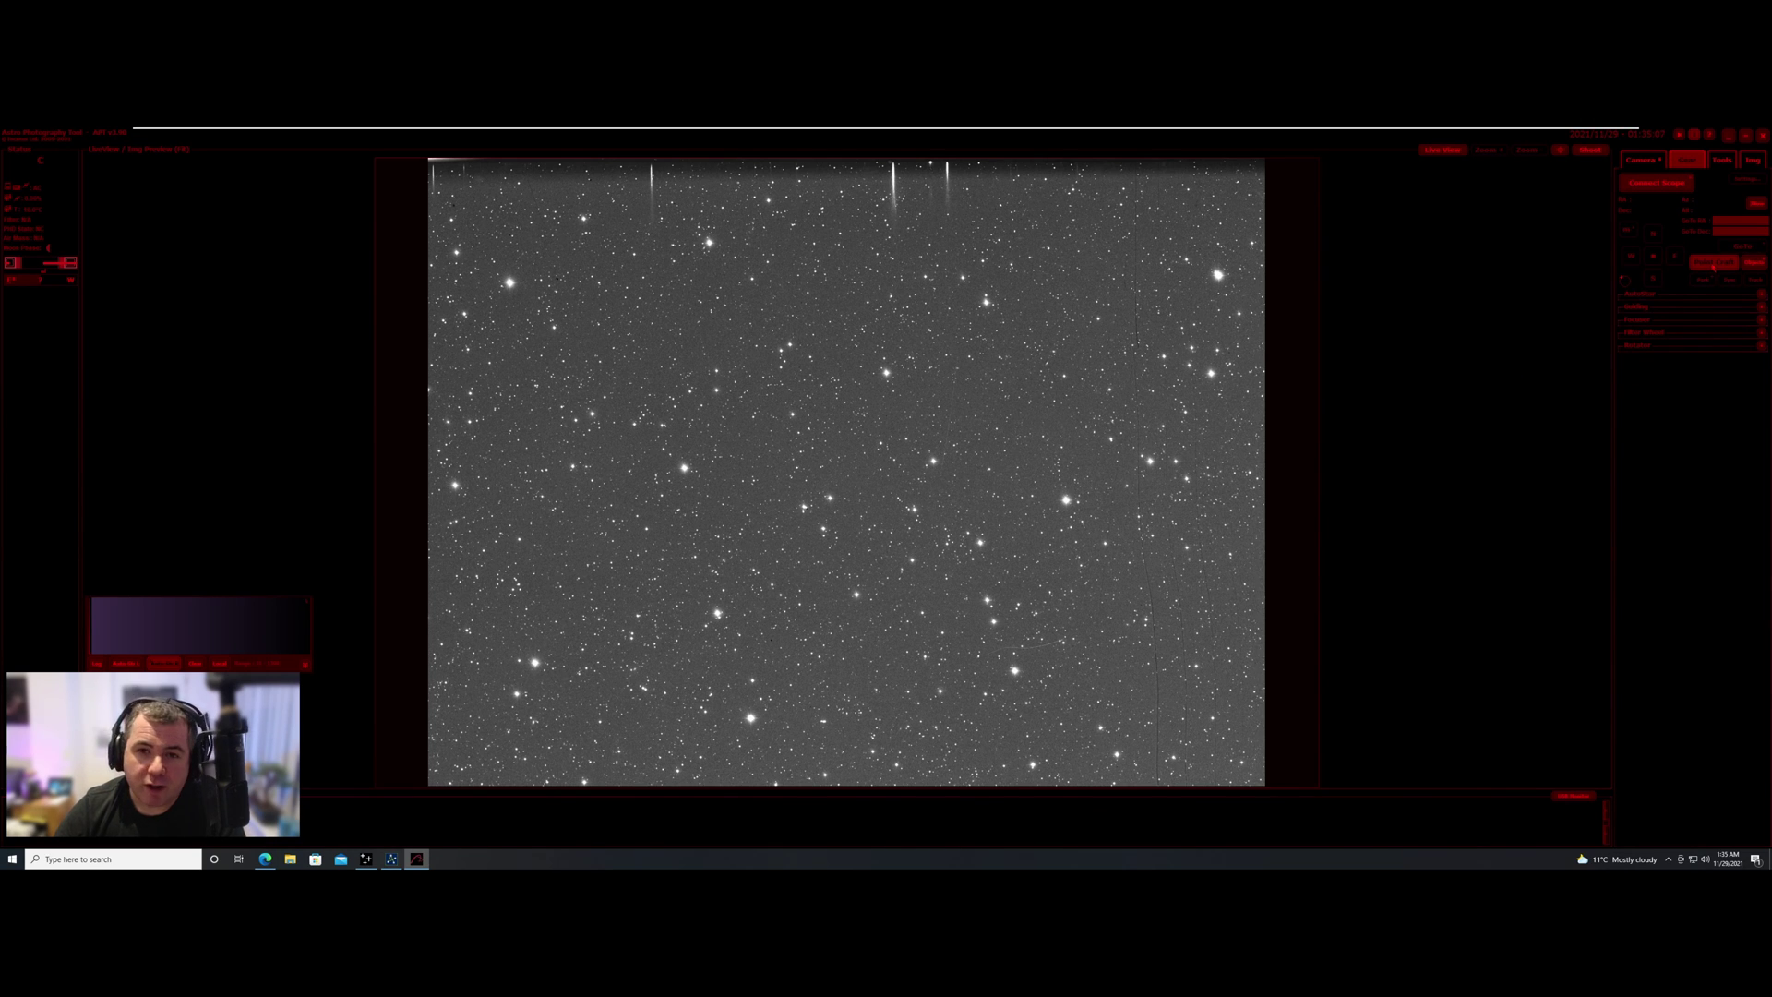
left_click_drag(1219, 535, 820, 295)
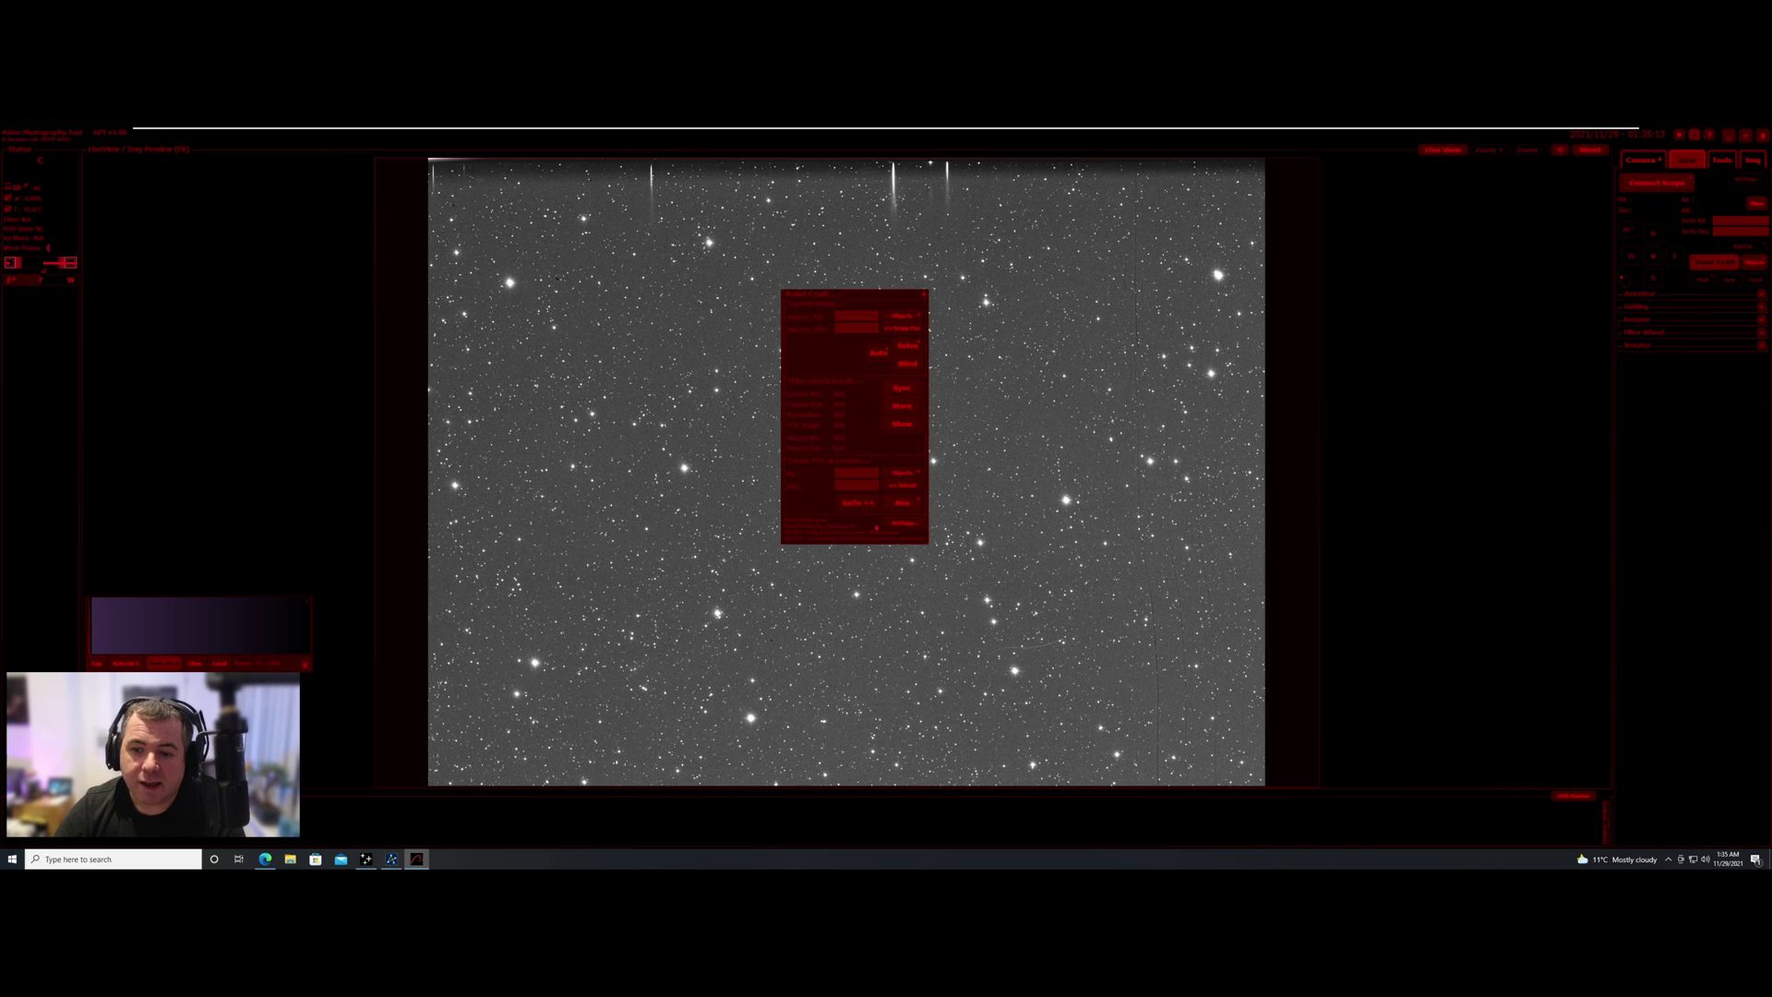
right_click(899, 477)
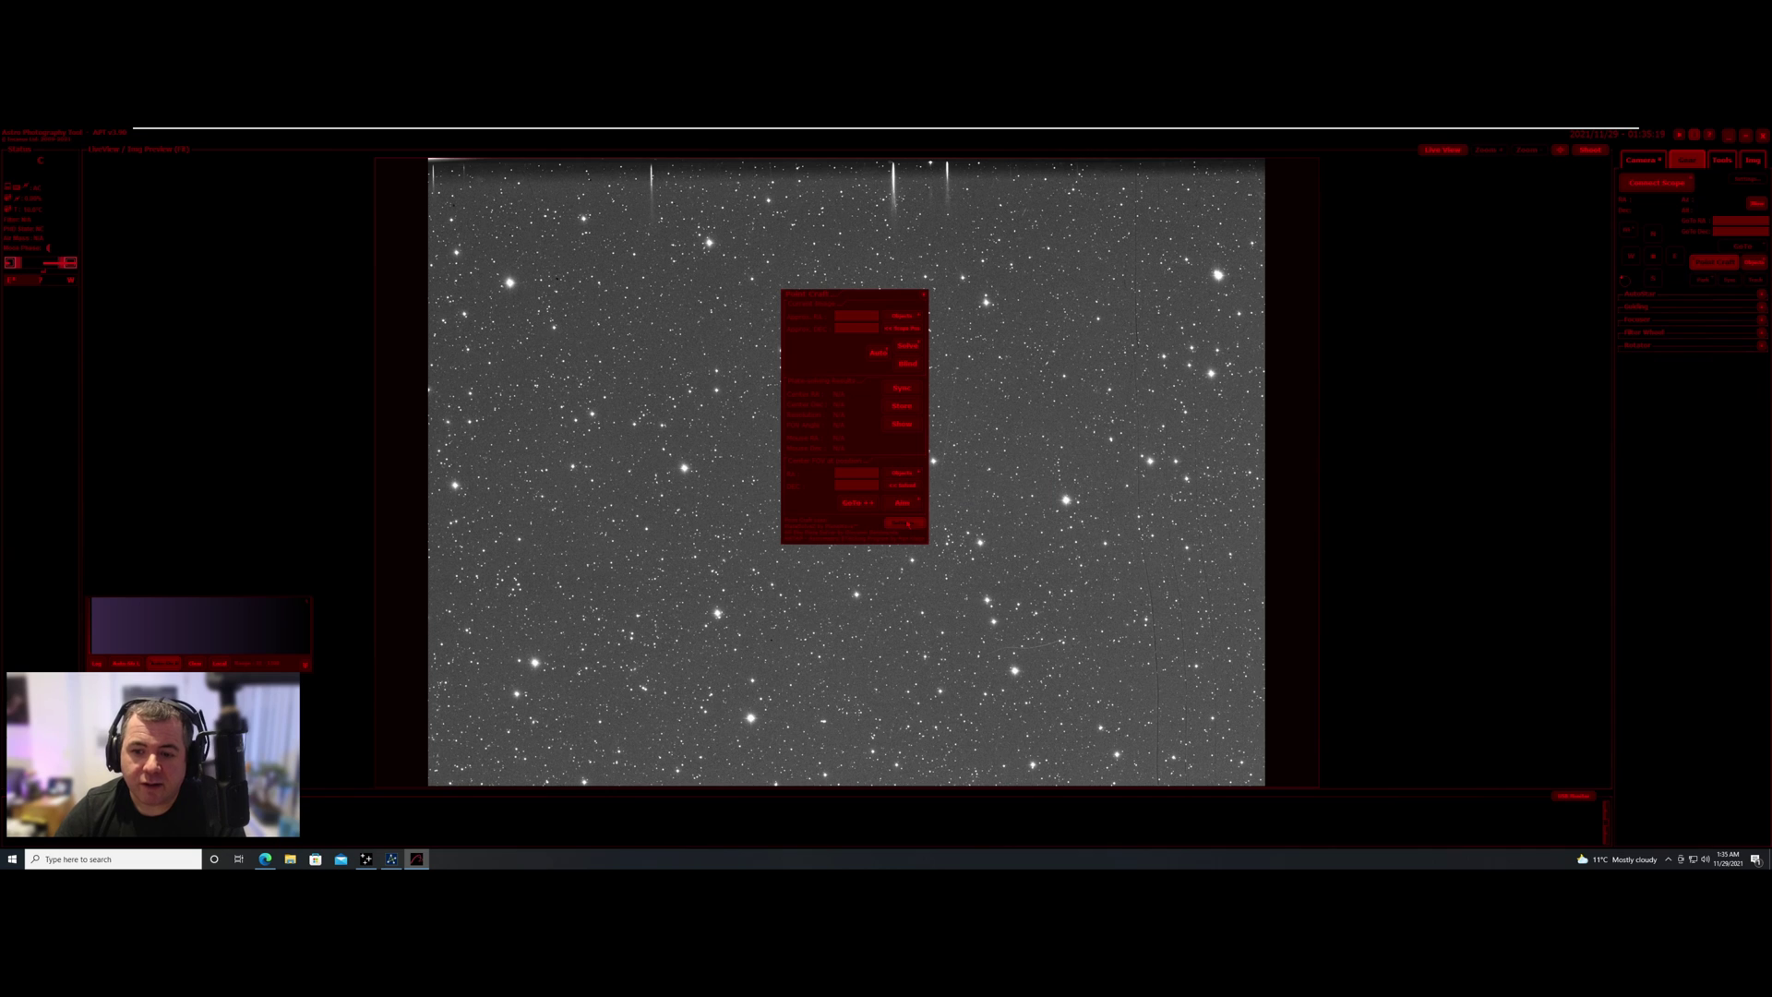
Set PointCraft's ASTAP folder to C:\Program Files\astap and save the settings
left_click(908, 524)
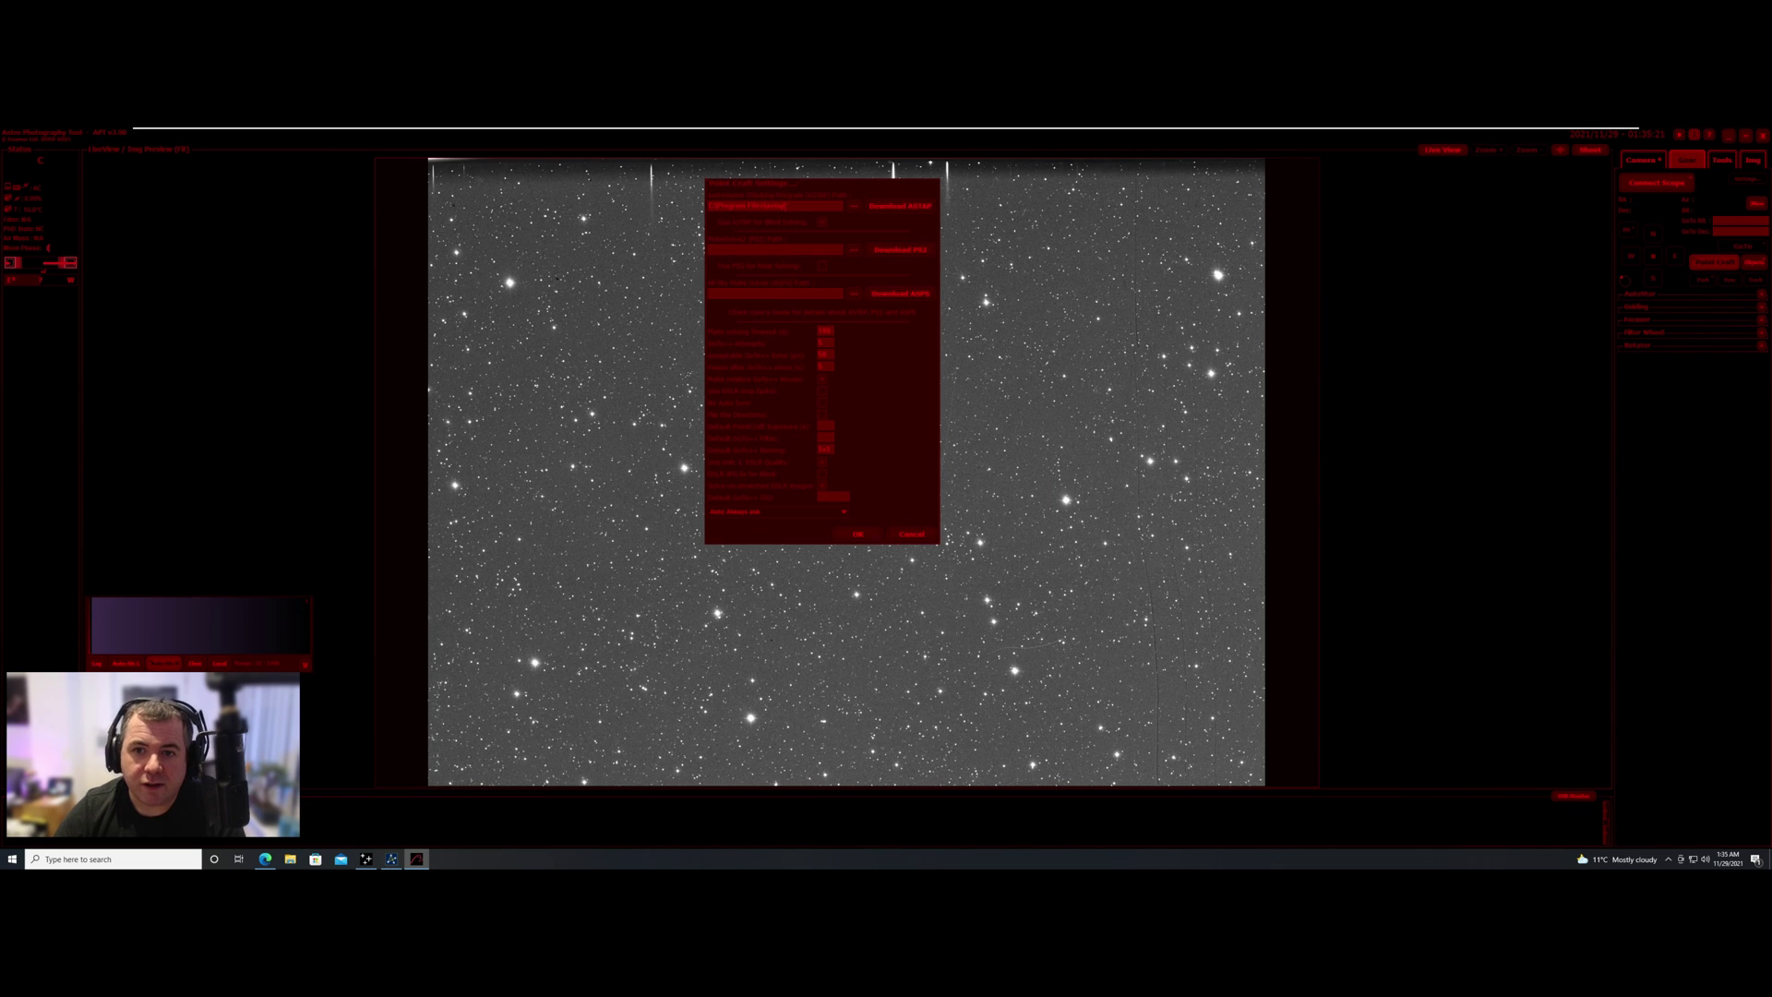
left_click_drag(792, 207, 708, 205)
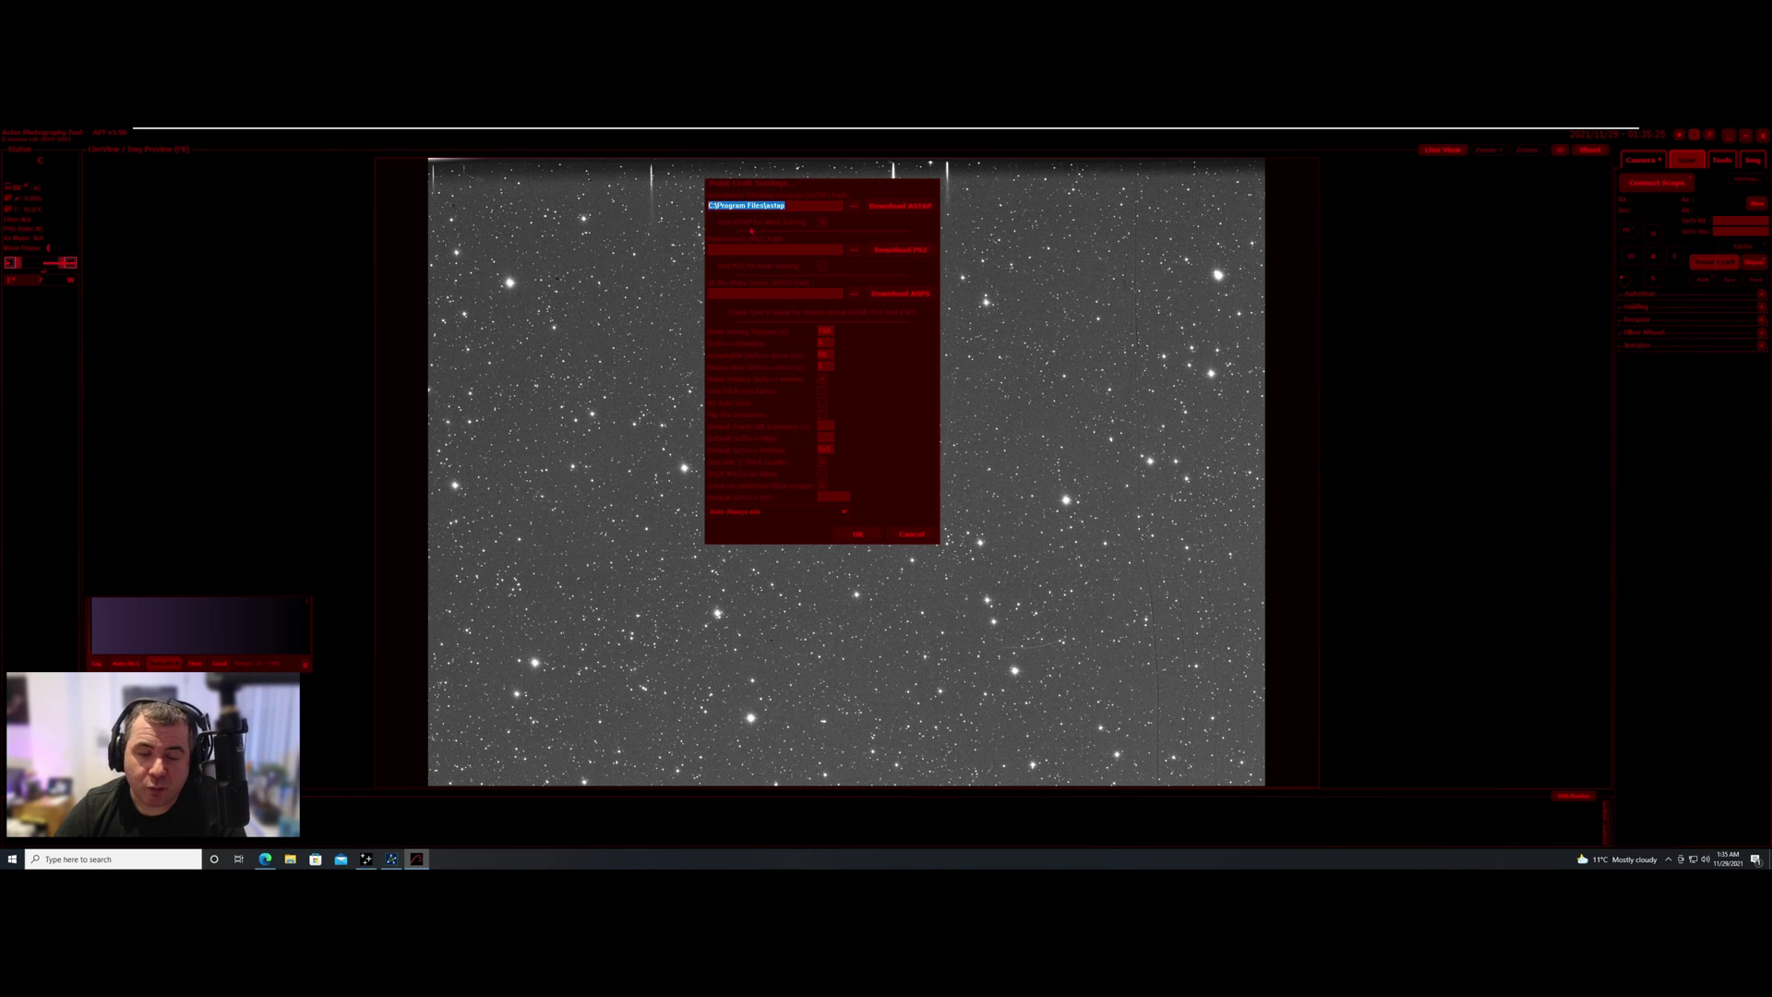
left_click(859, 207)
left_click(812, 400)
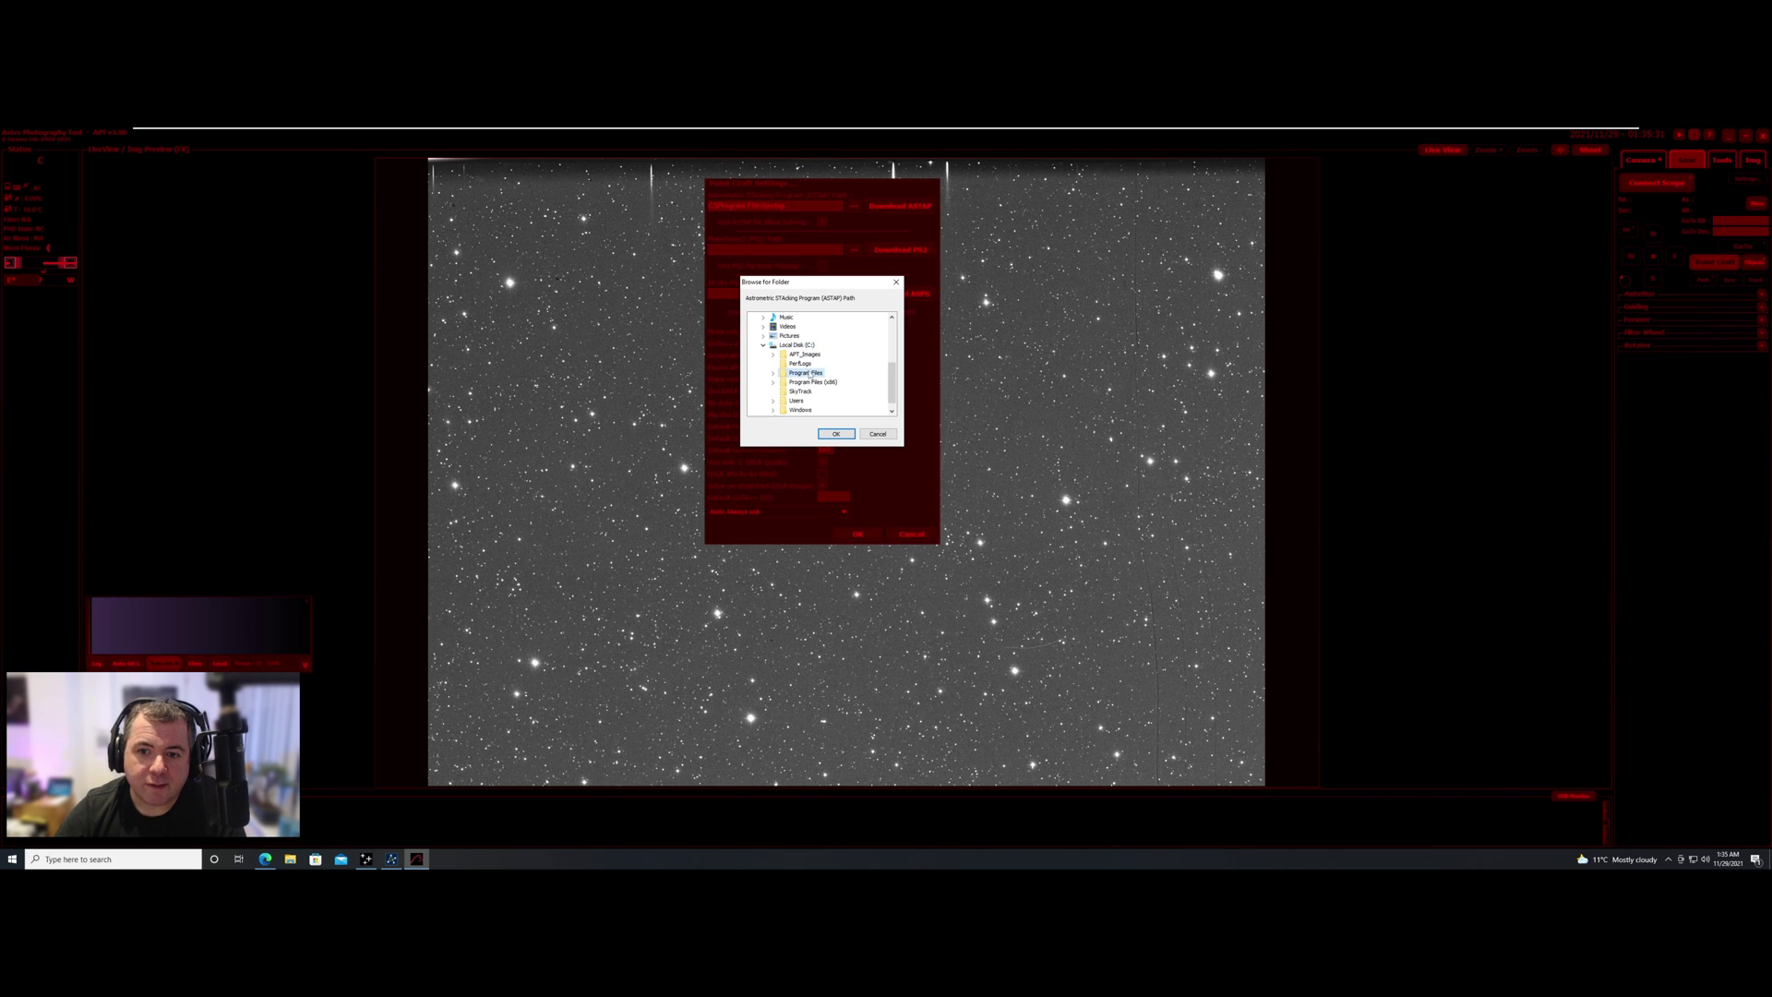
double_click(801, 373)
left_click(806, 327)
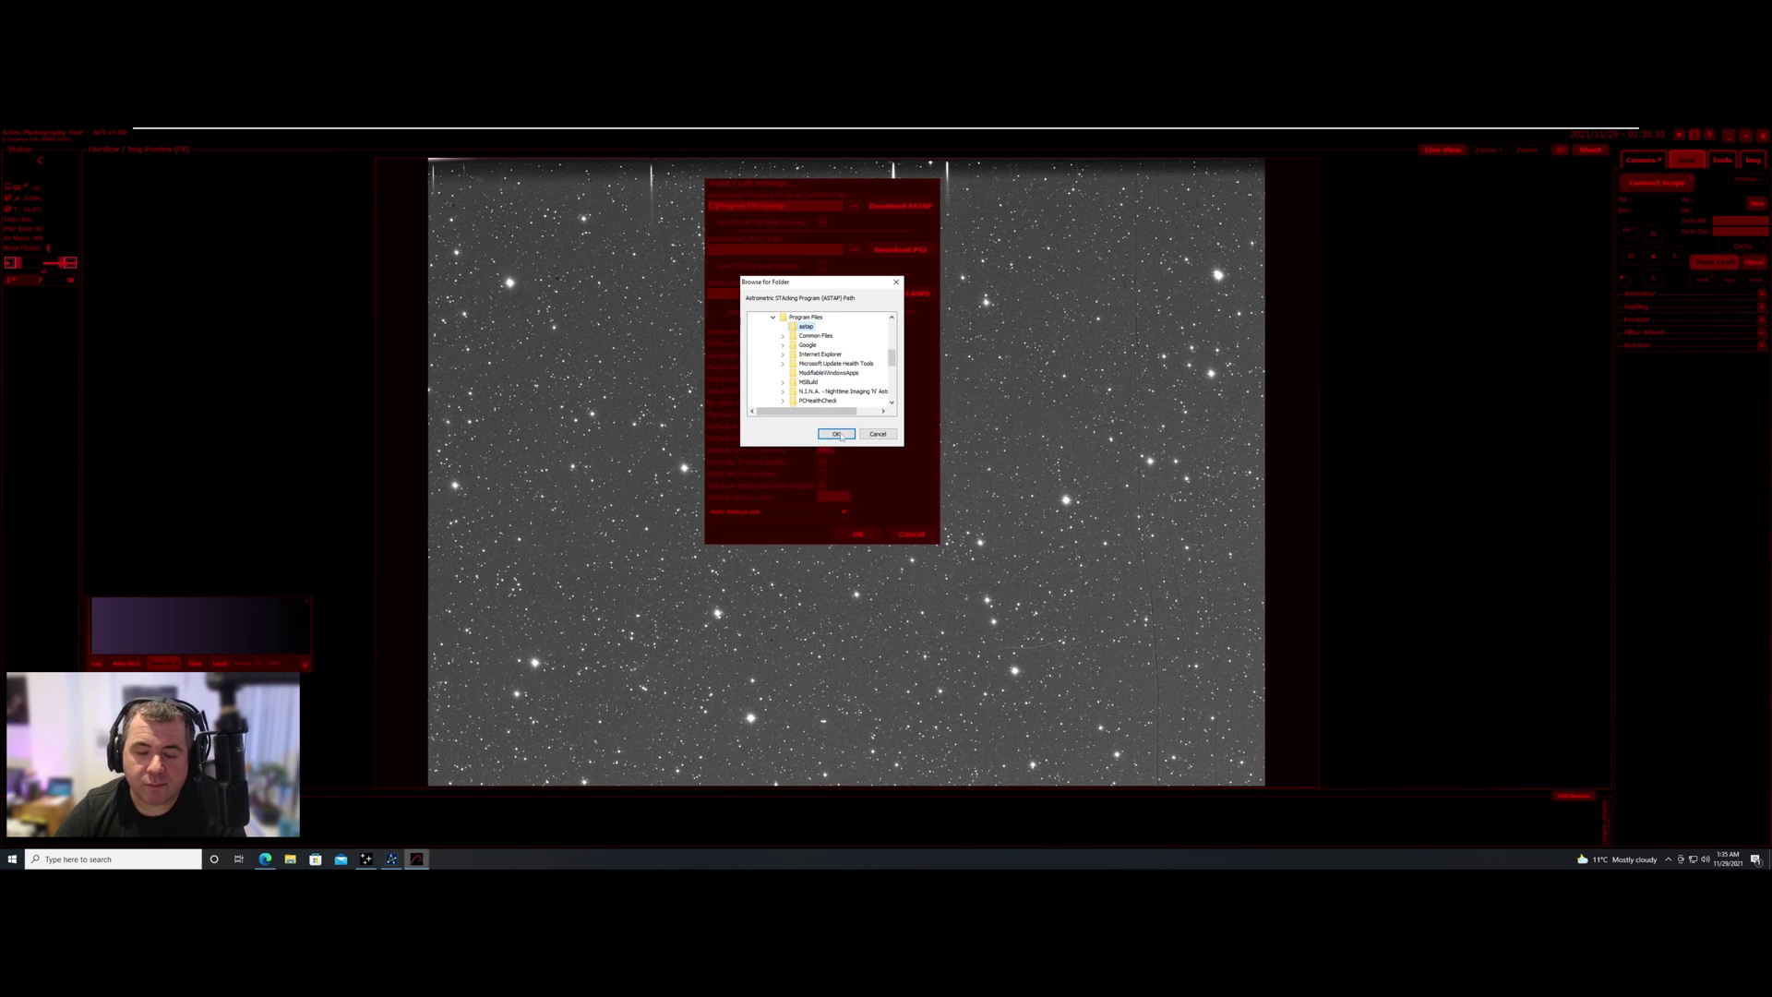
left_click(841, 435)
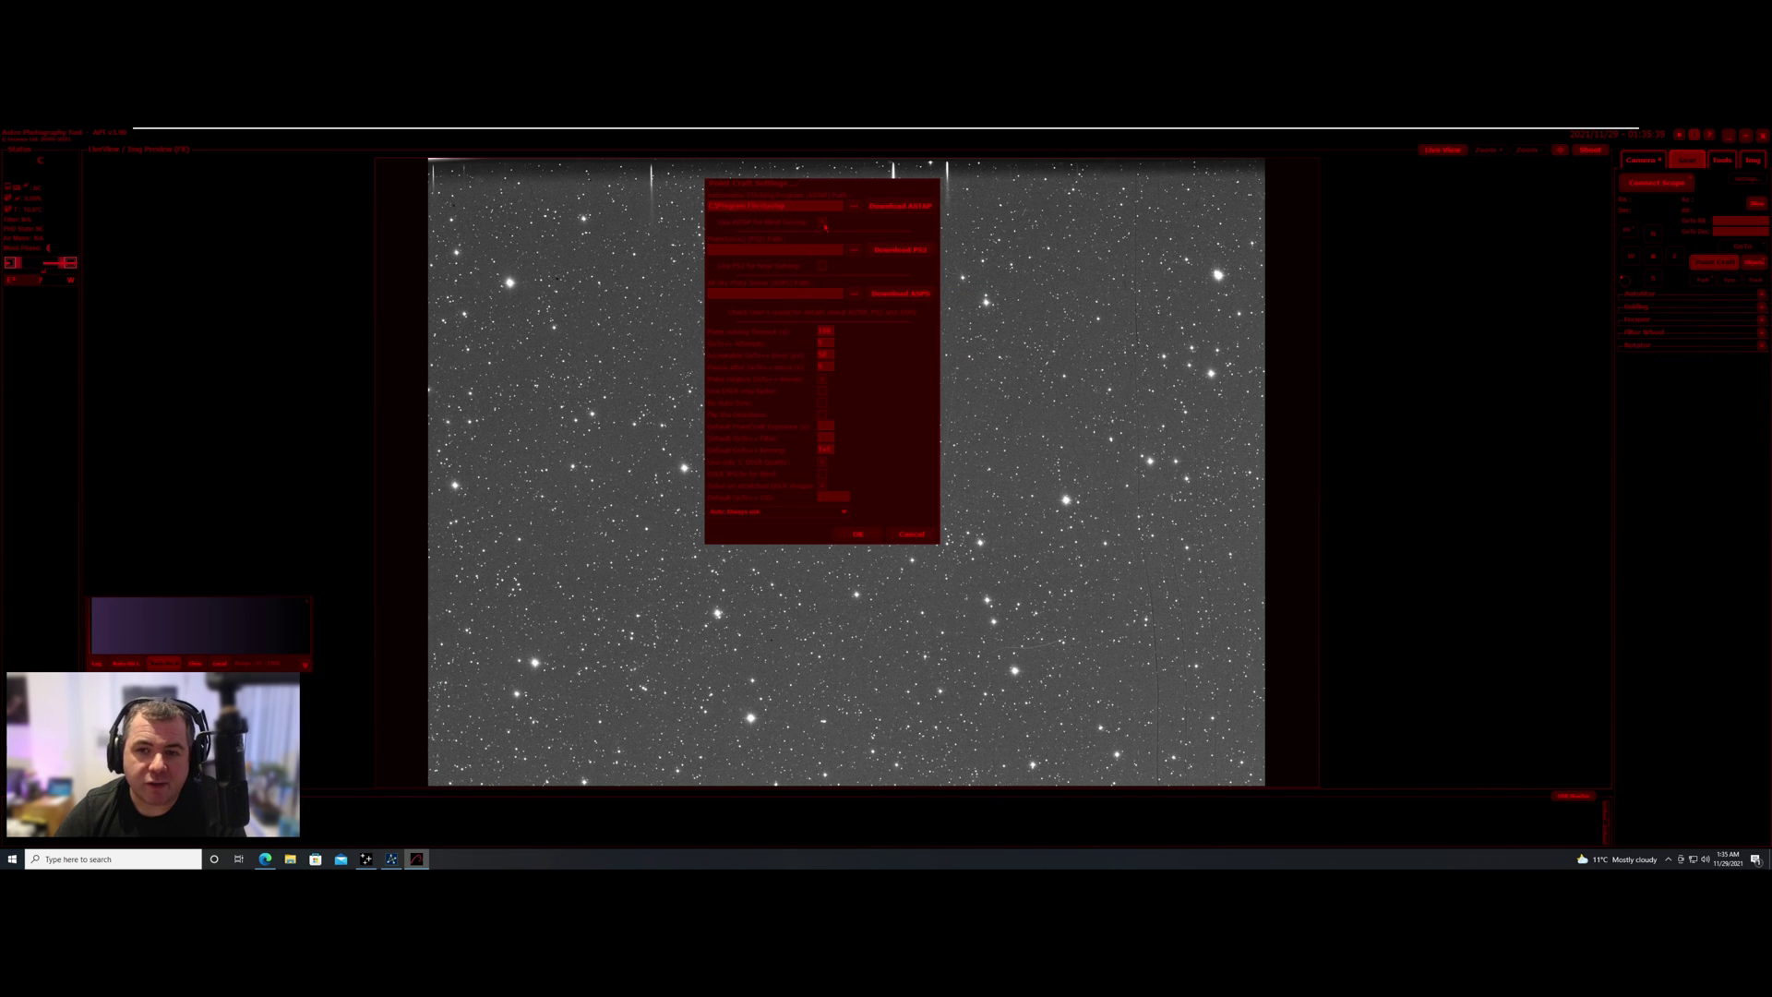
left_click(866, 535)
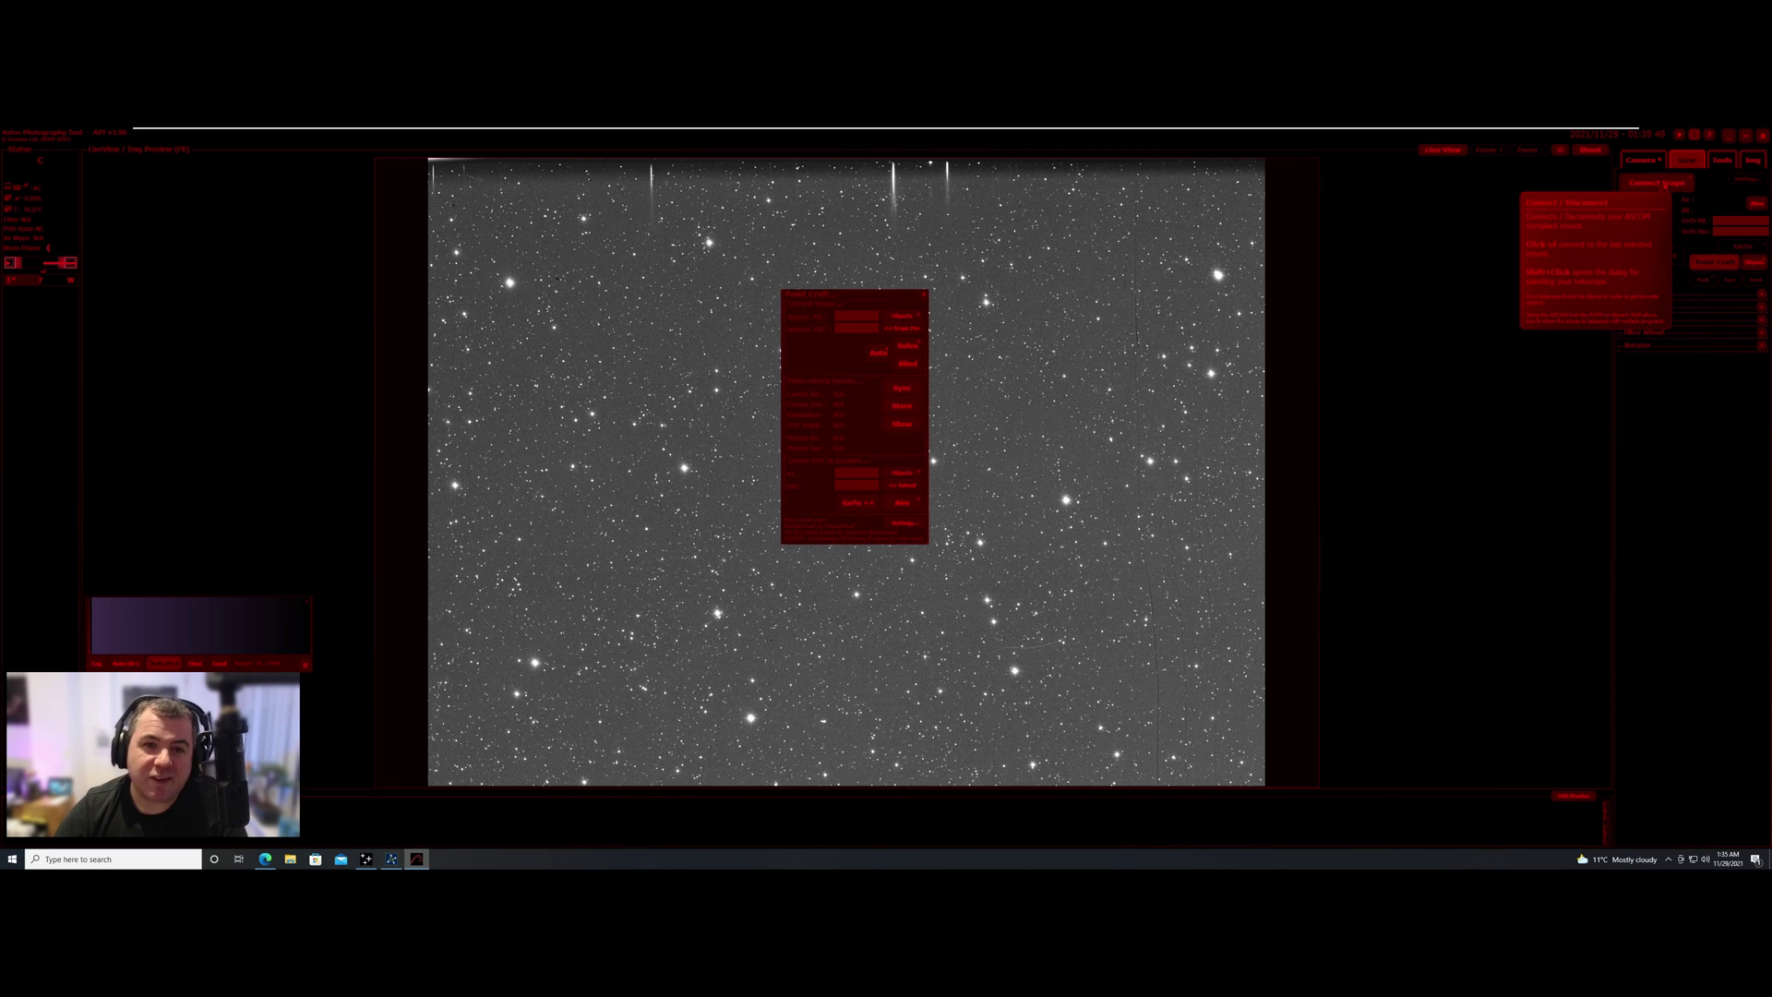
Connect the scope to Telescope Simulator for .NET through the ASCOM Telescope Chooser
left_click(1665, 183)
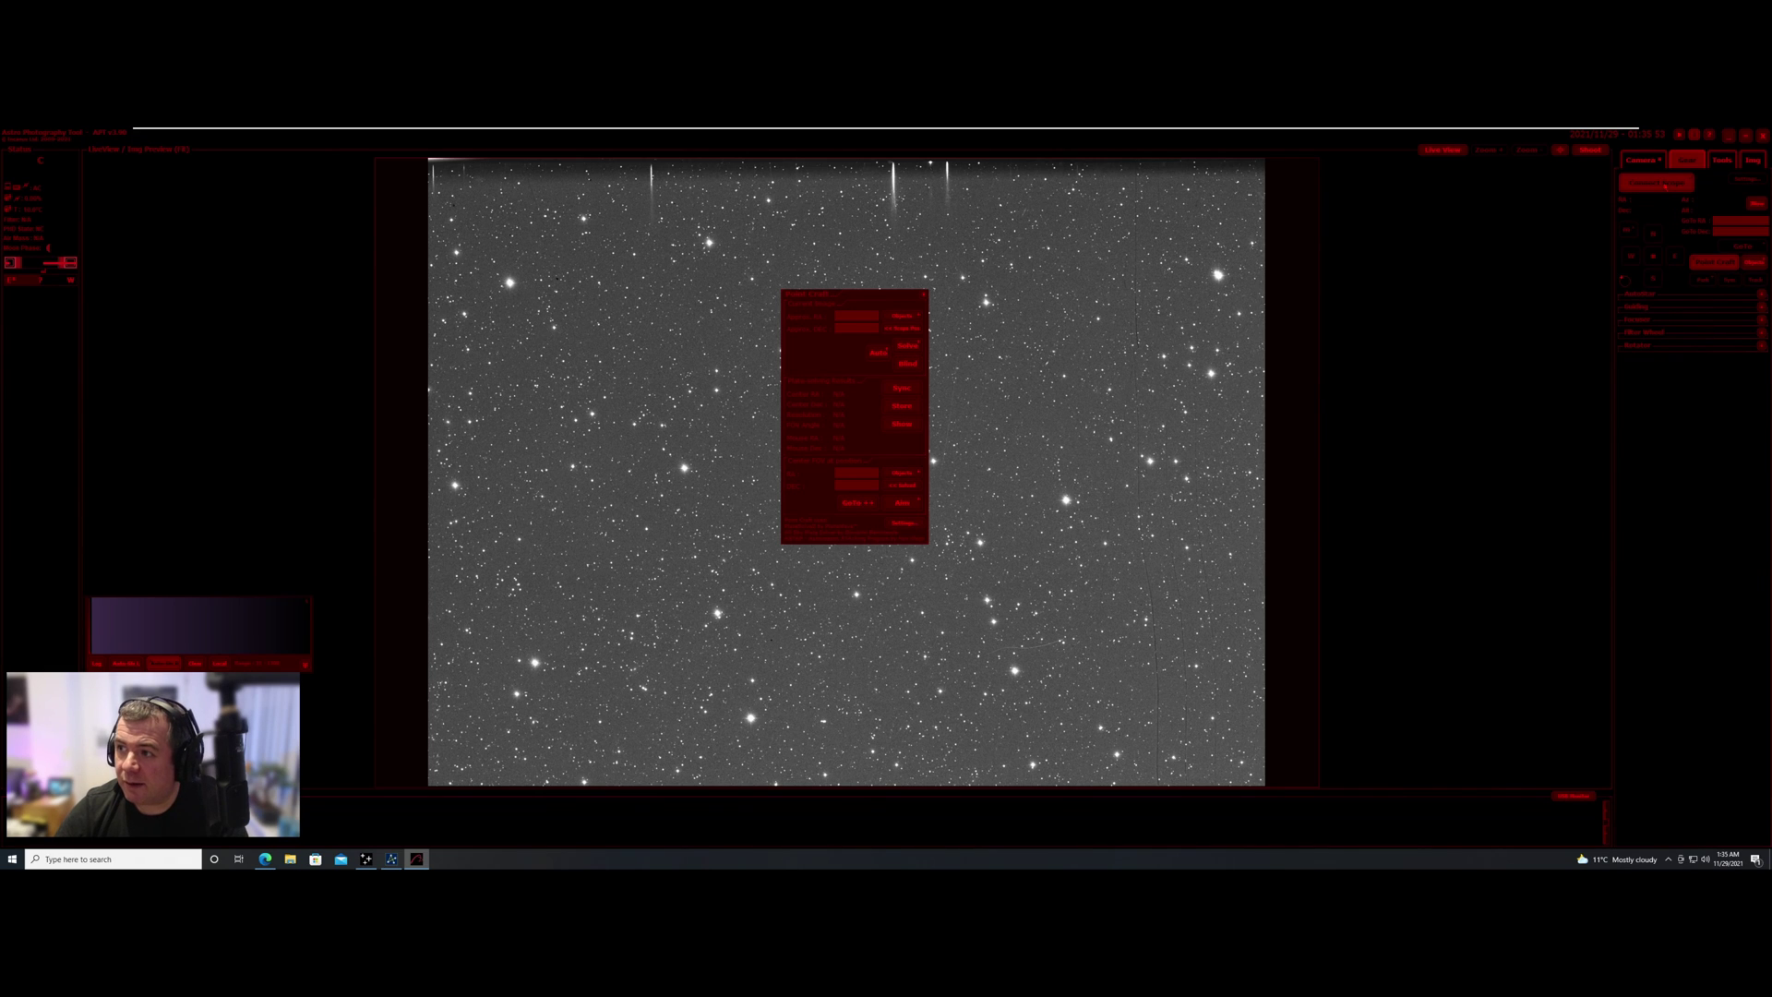
left_click(912, 490)
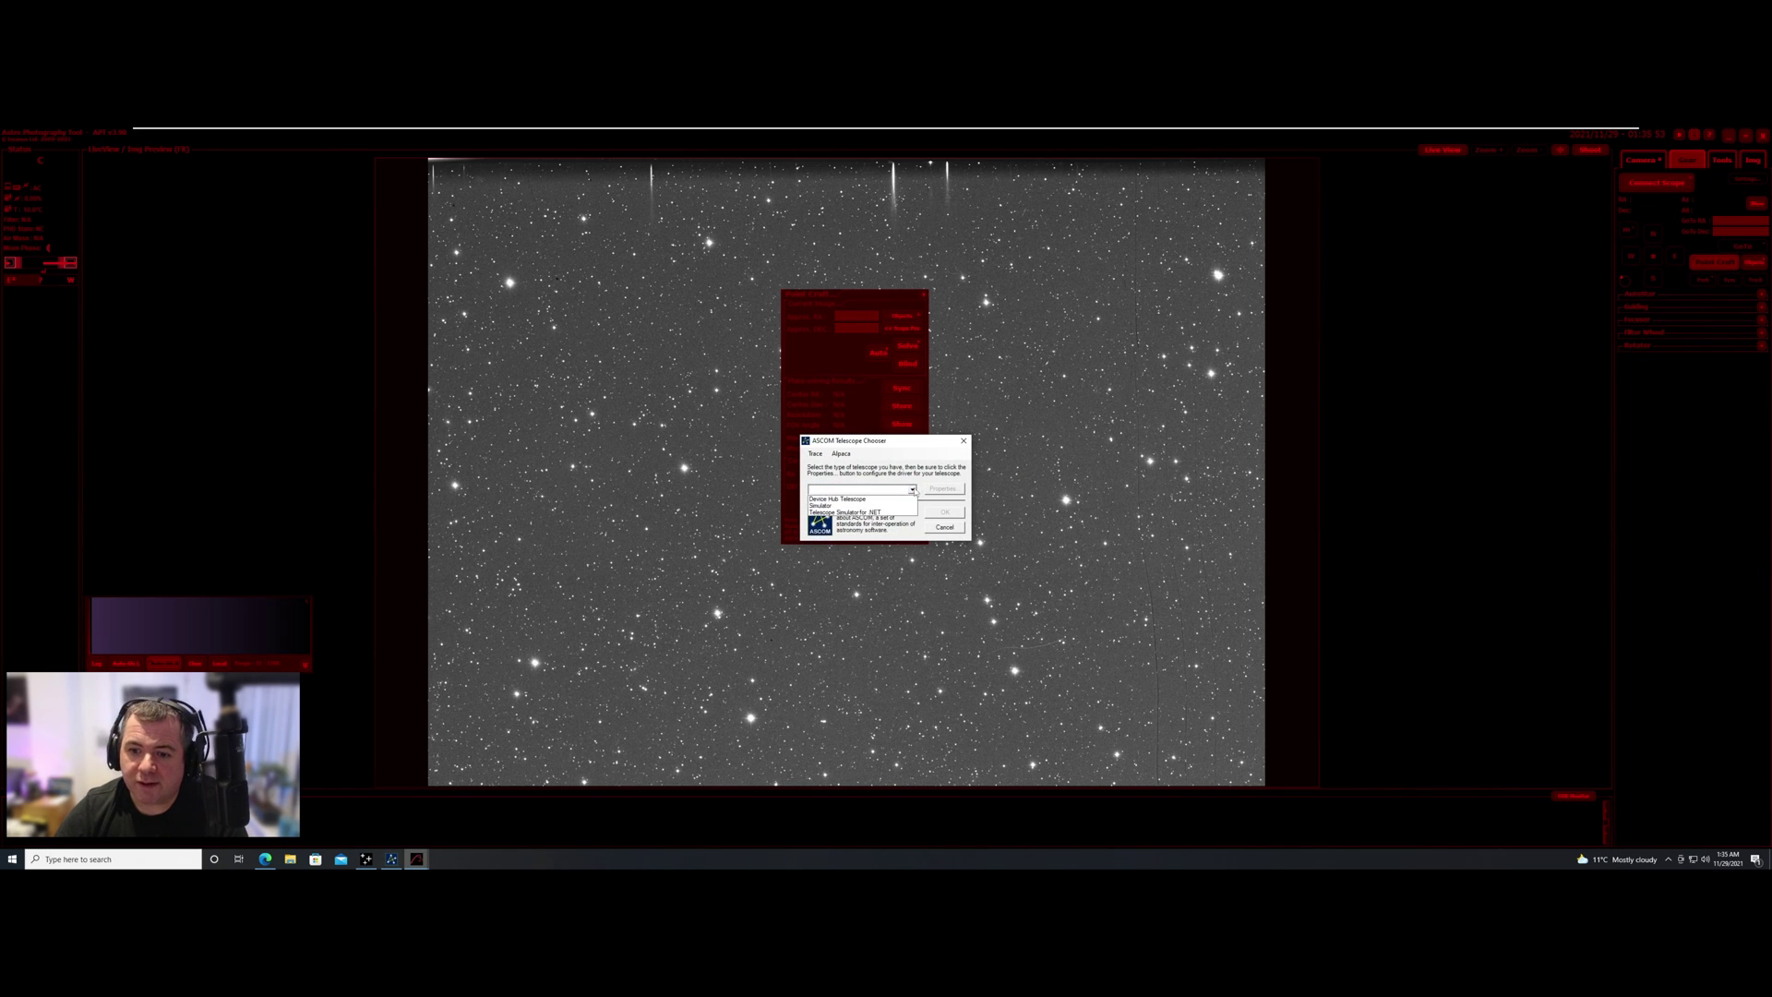
left_click(856, 513)
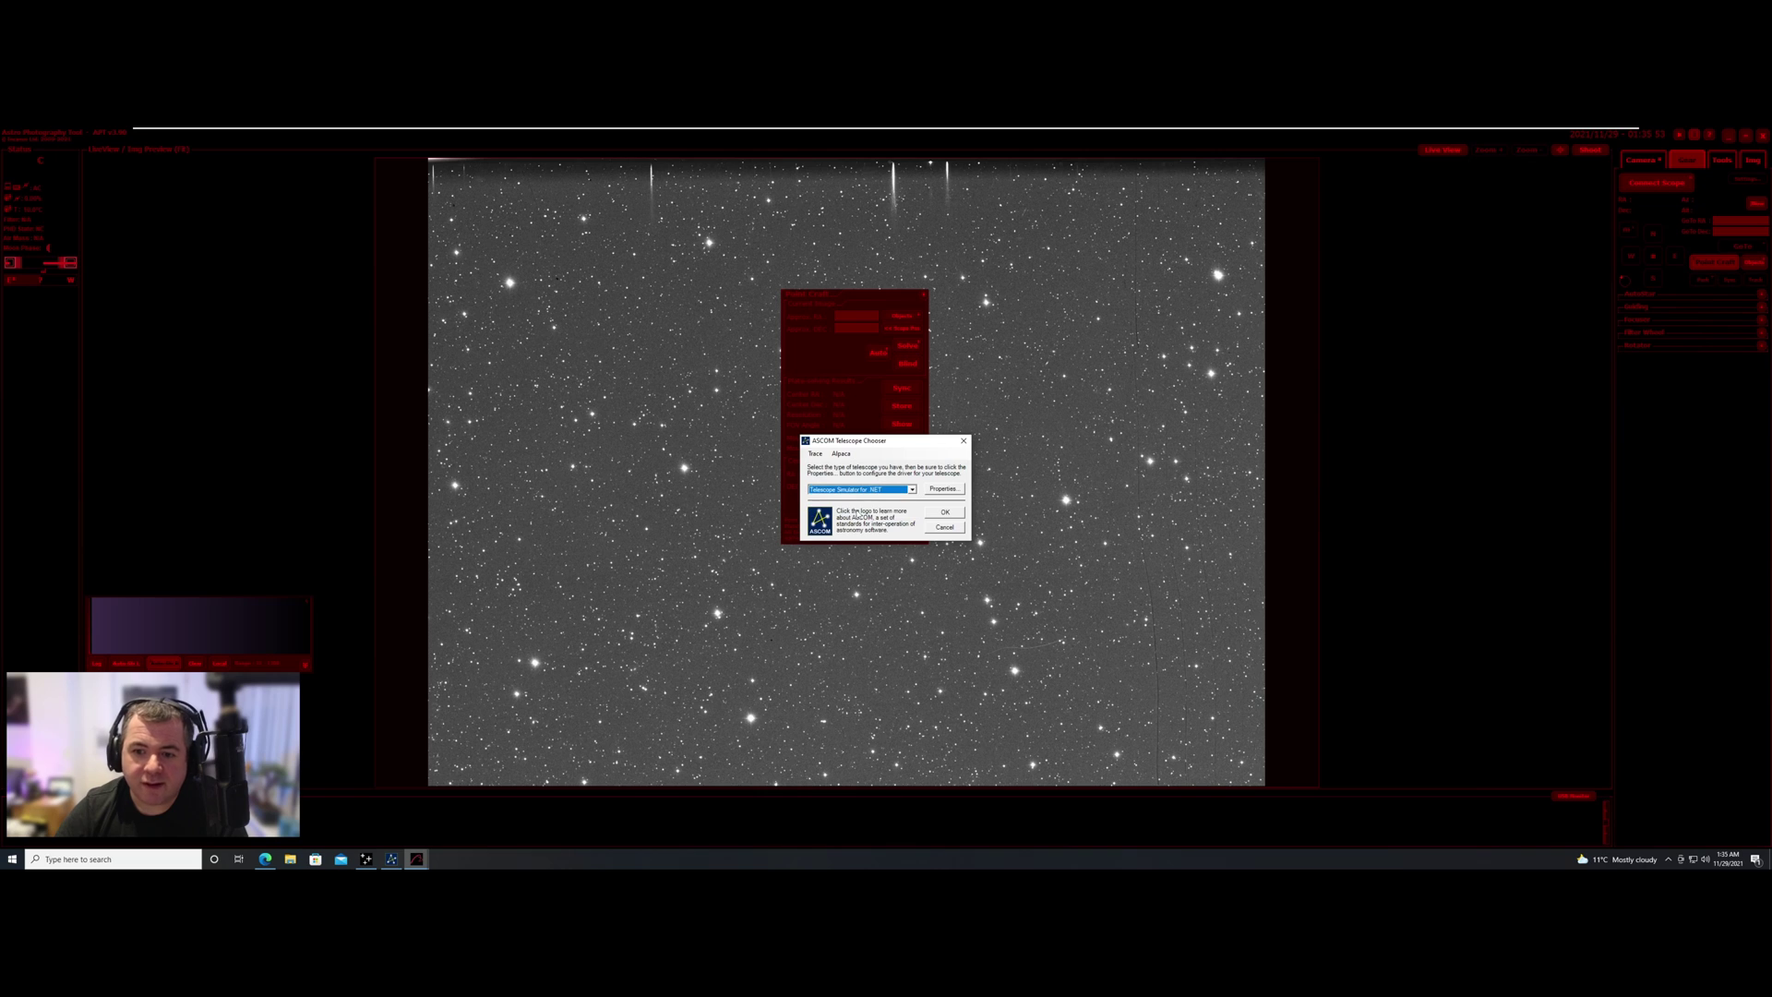
left_click(943, 512)
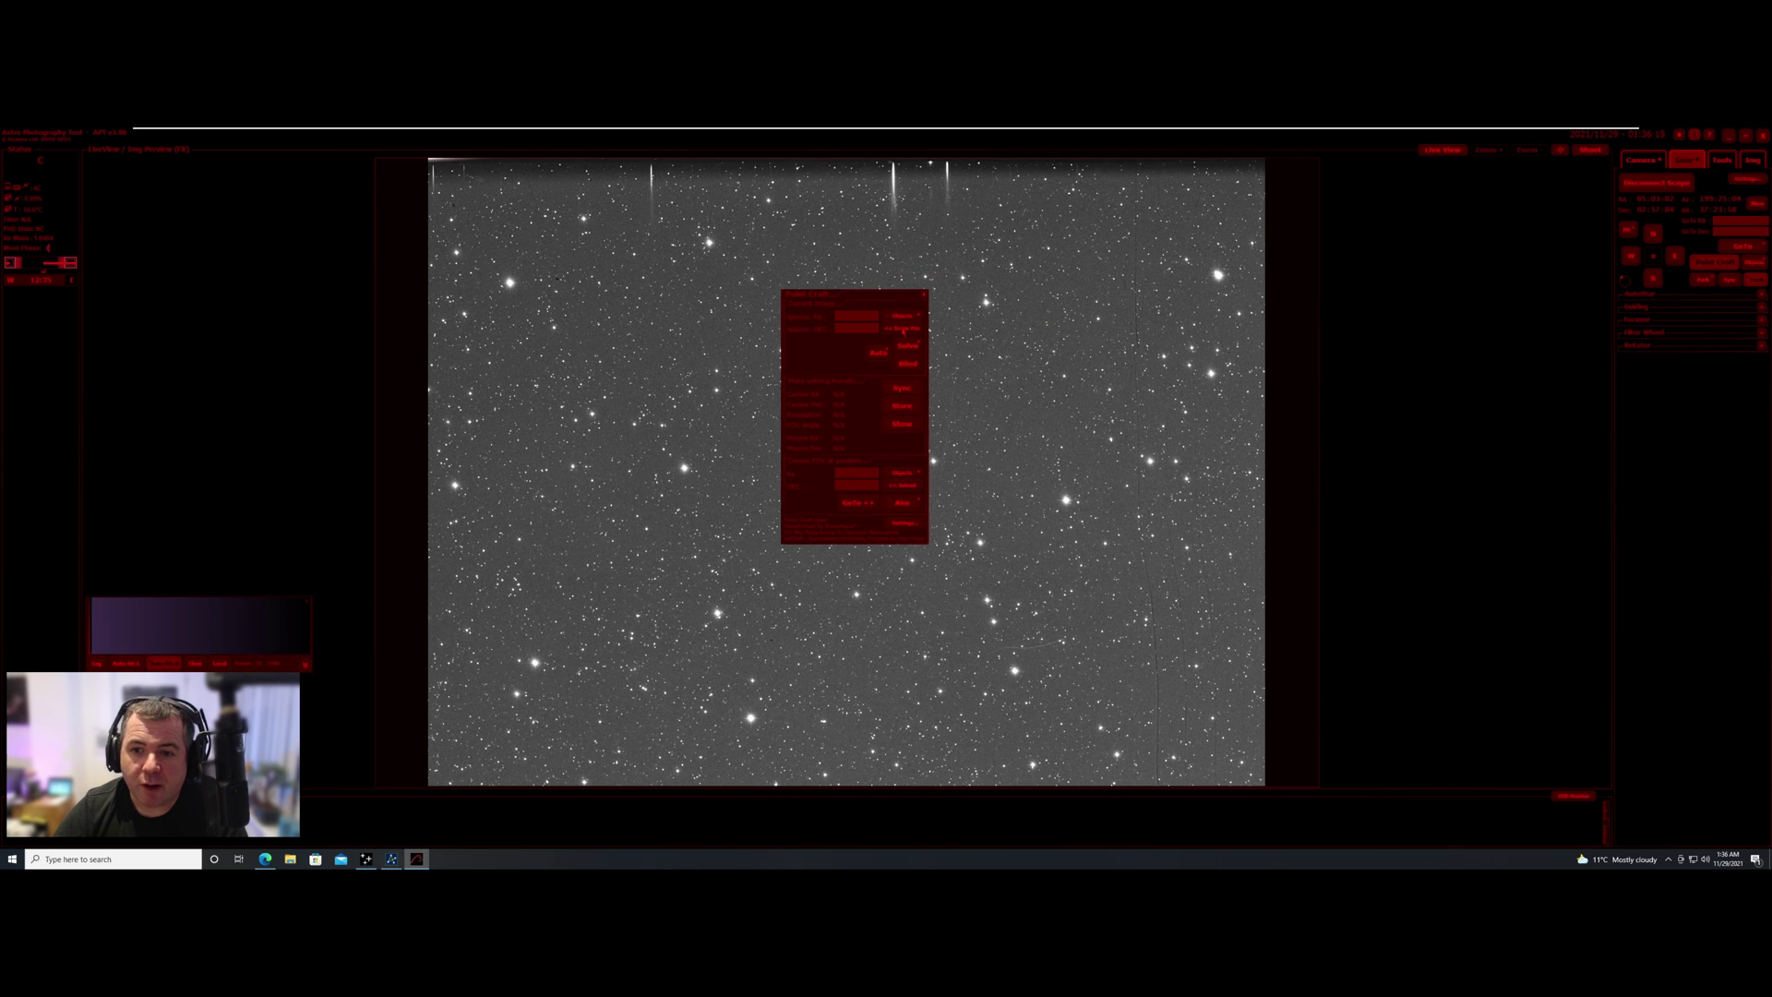
Fill PointCraft coordinates from the scope position and solve the star image with ASTAP
left_click(903, 328)
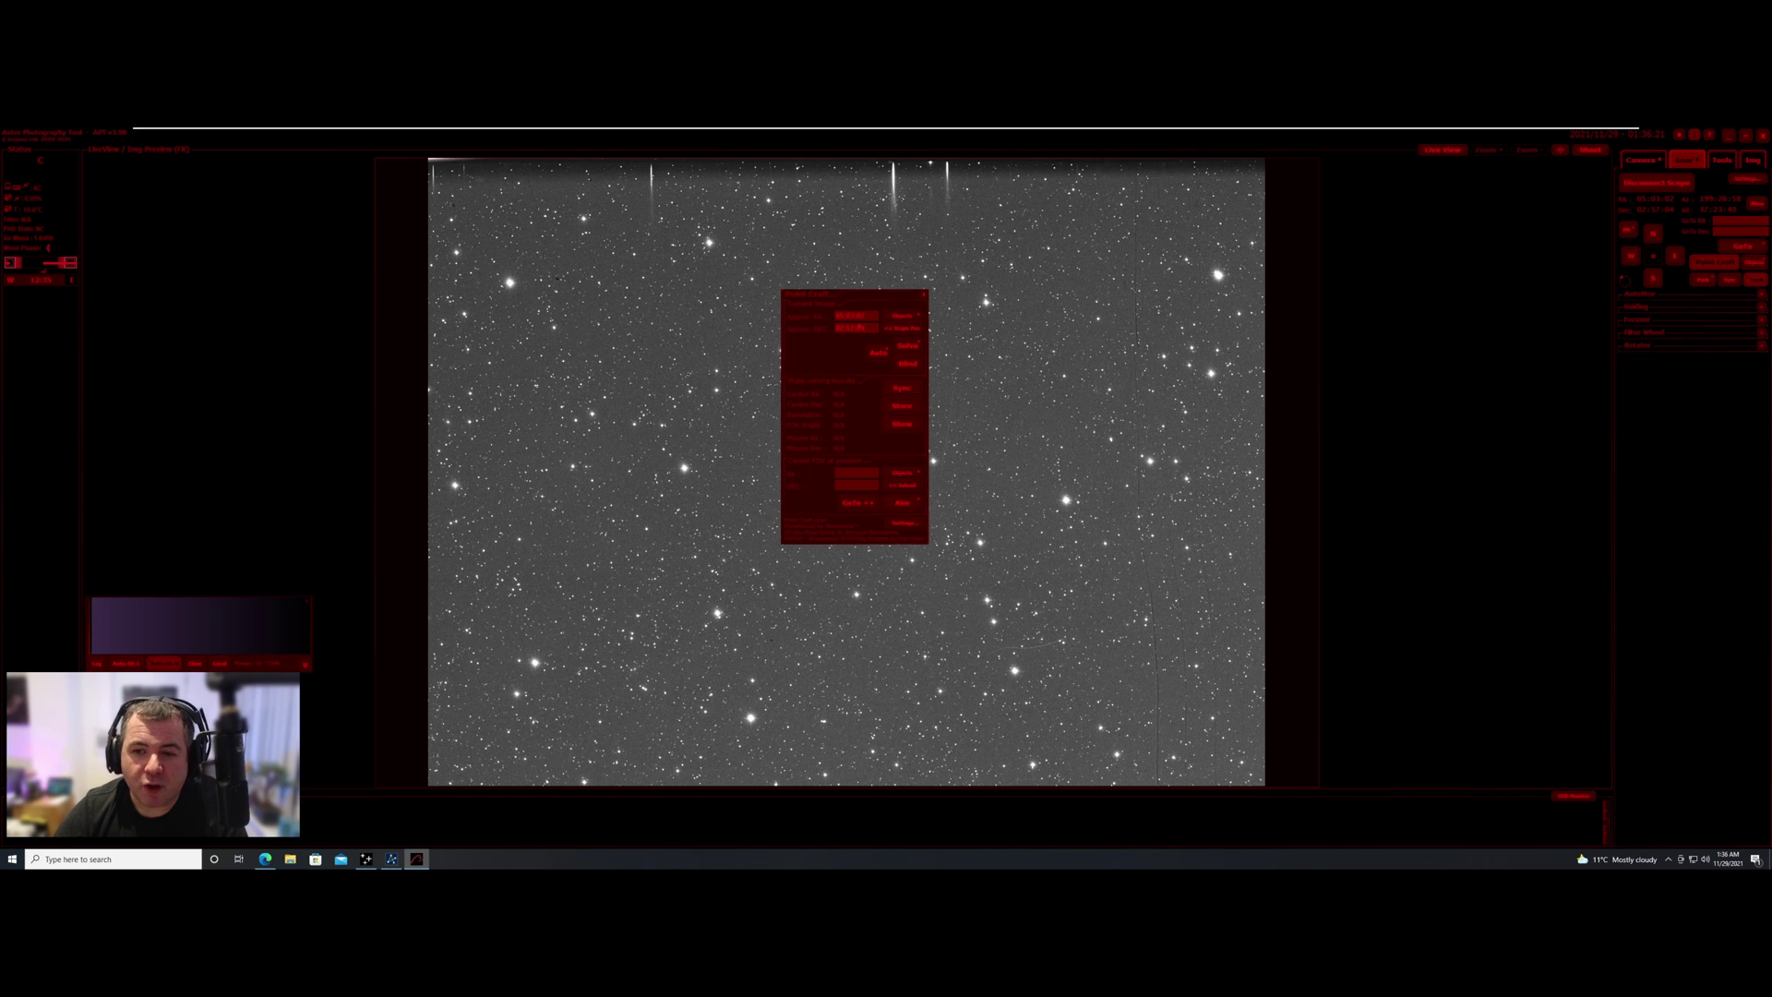
left_click(907, 346)
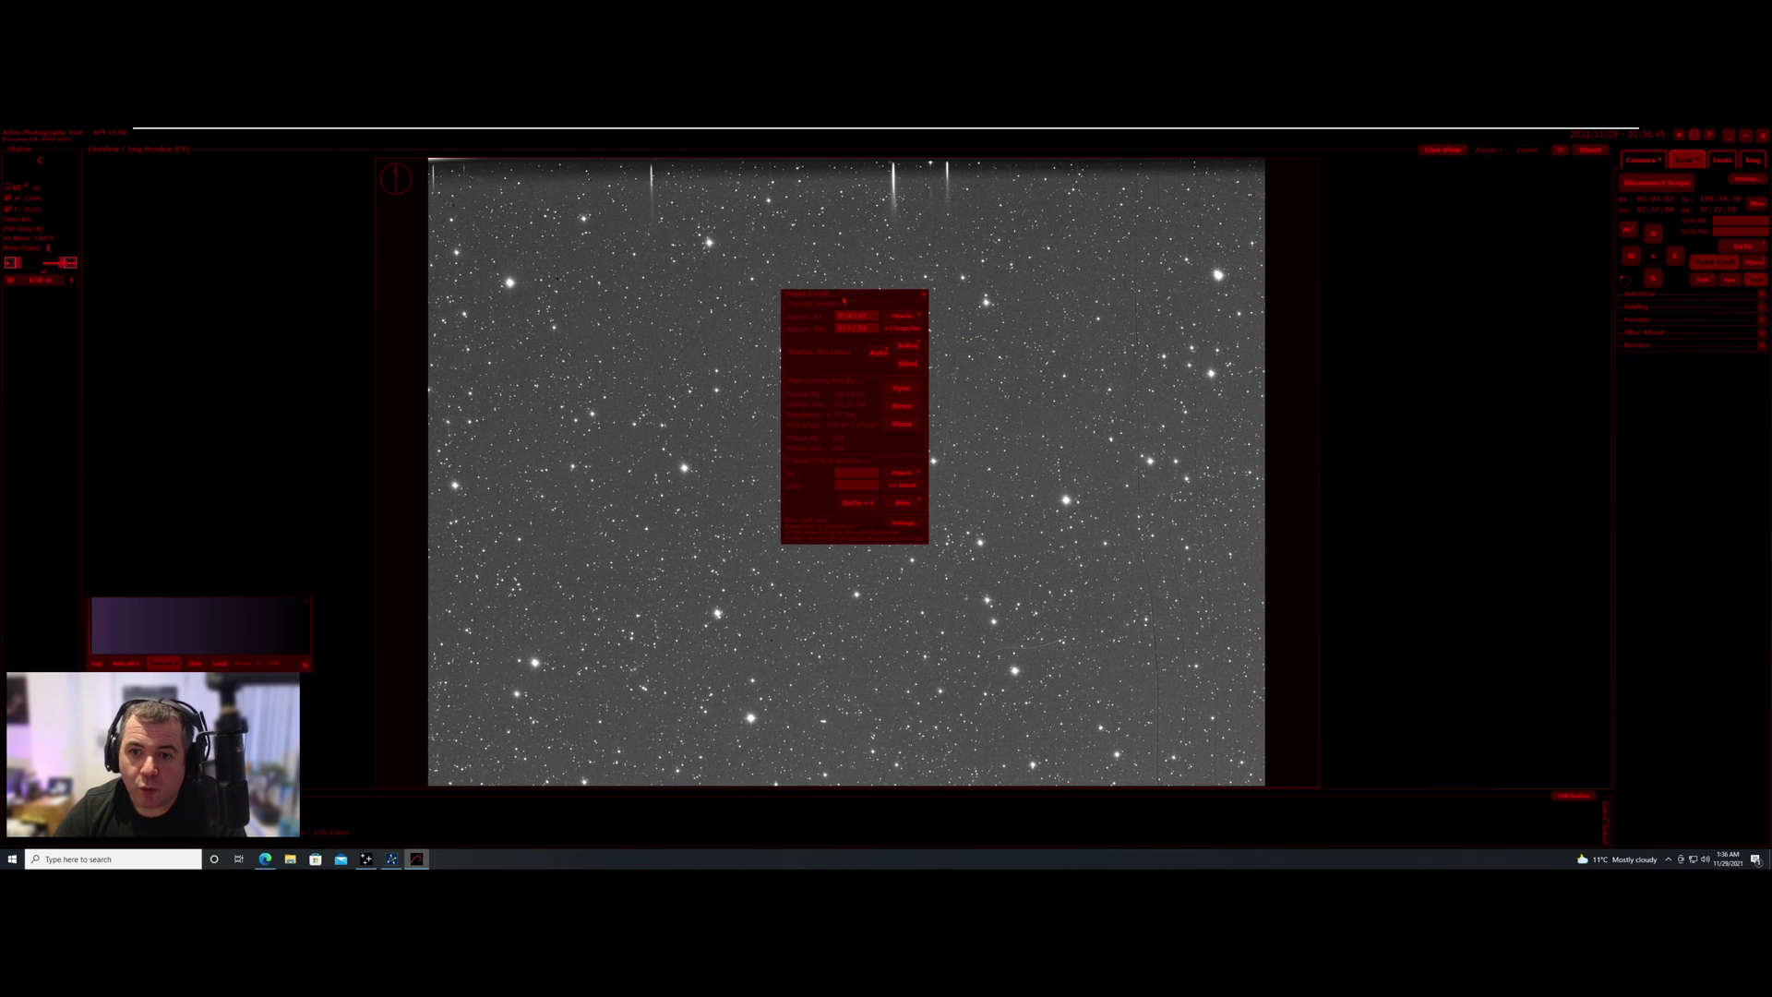
left_click_drag(843, 300, 1117, 327)
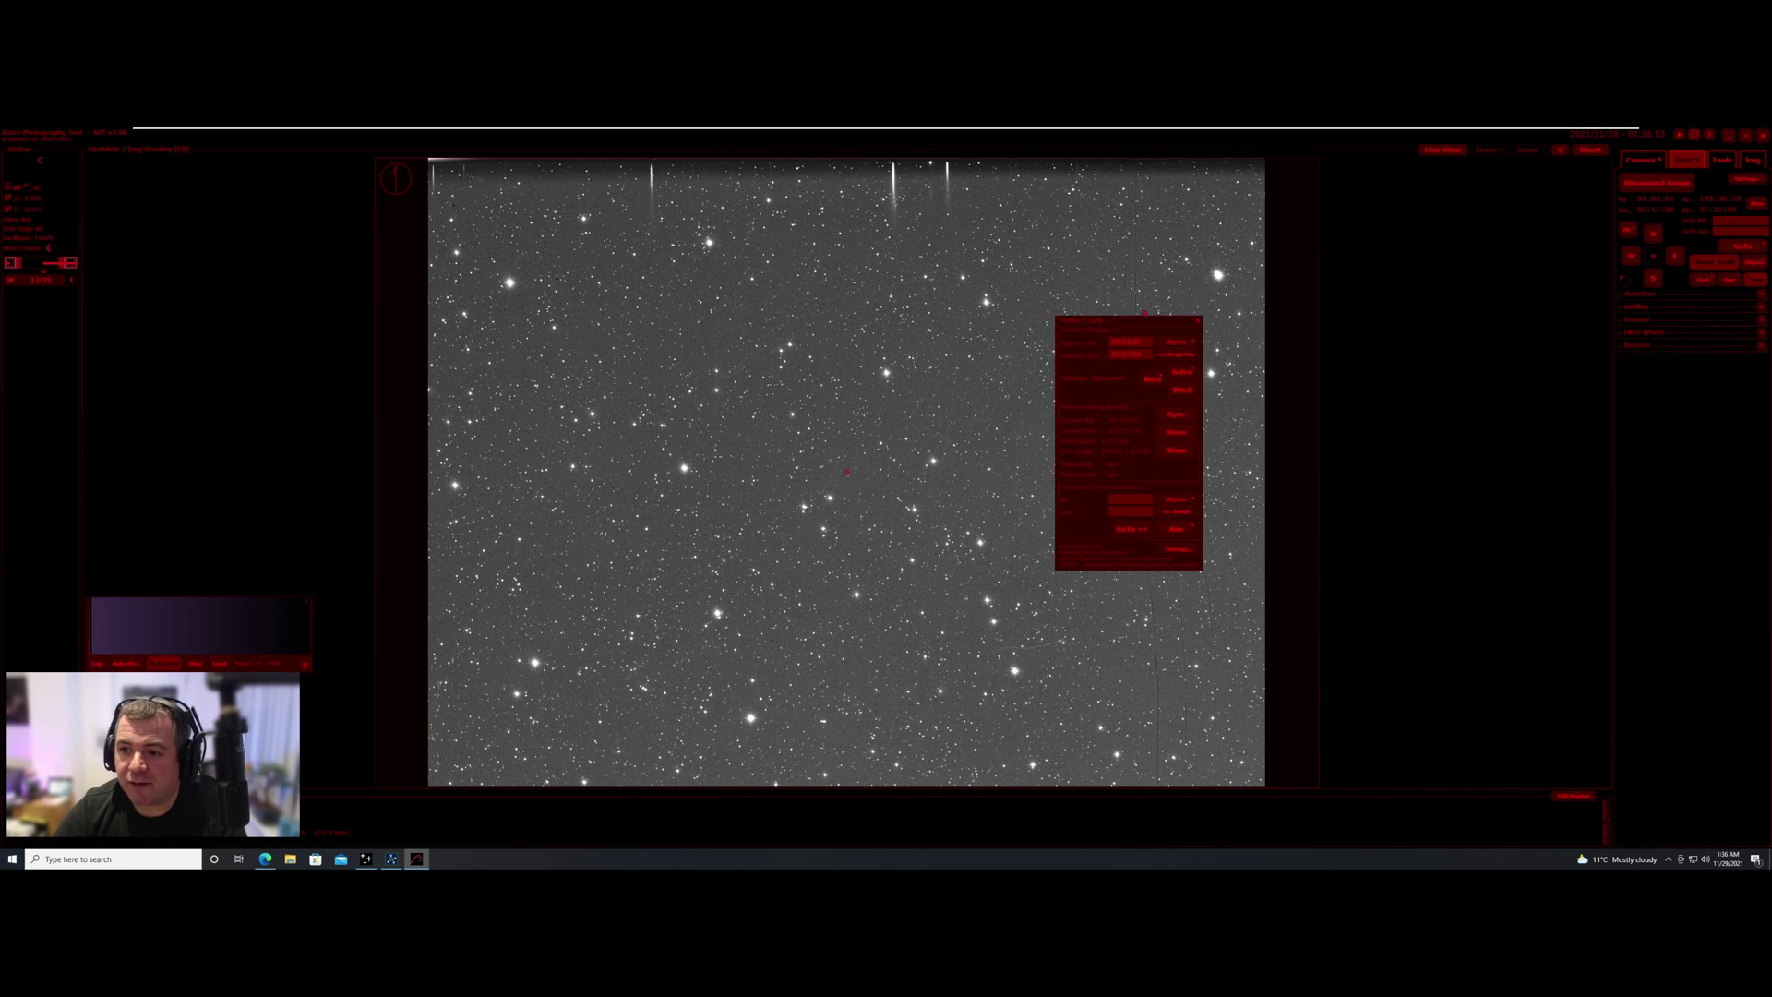
left_click_drag(1144, 314, 975, 320)
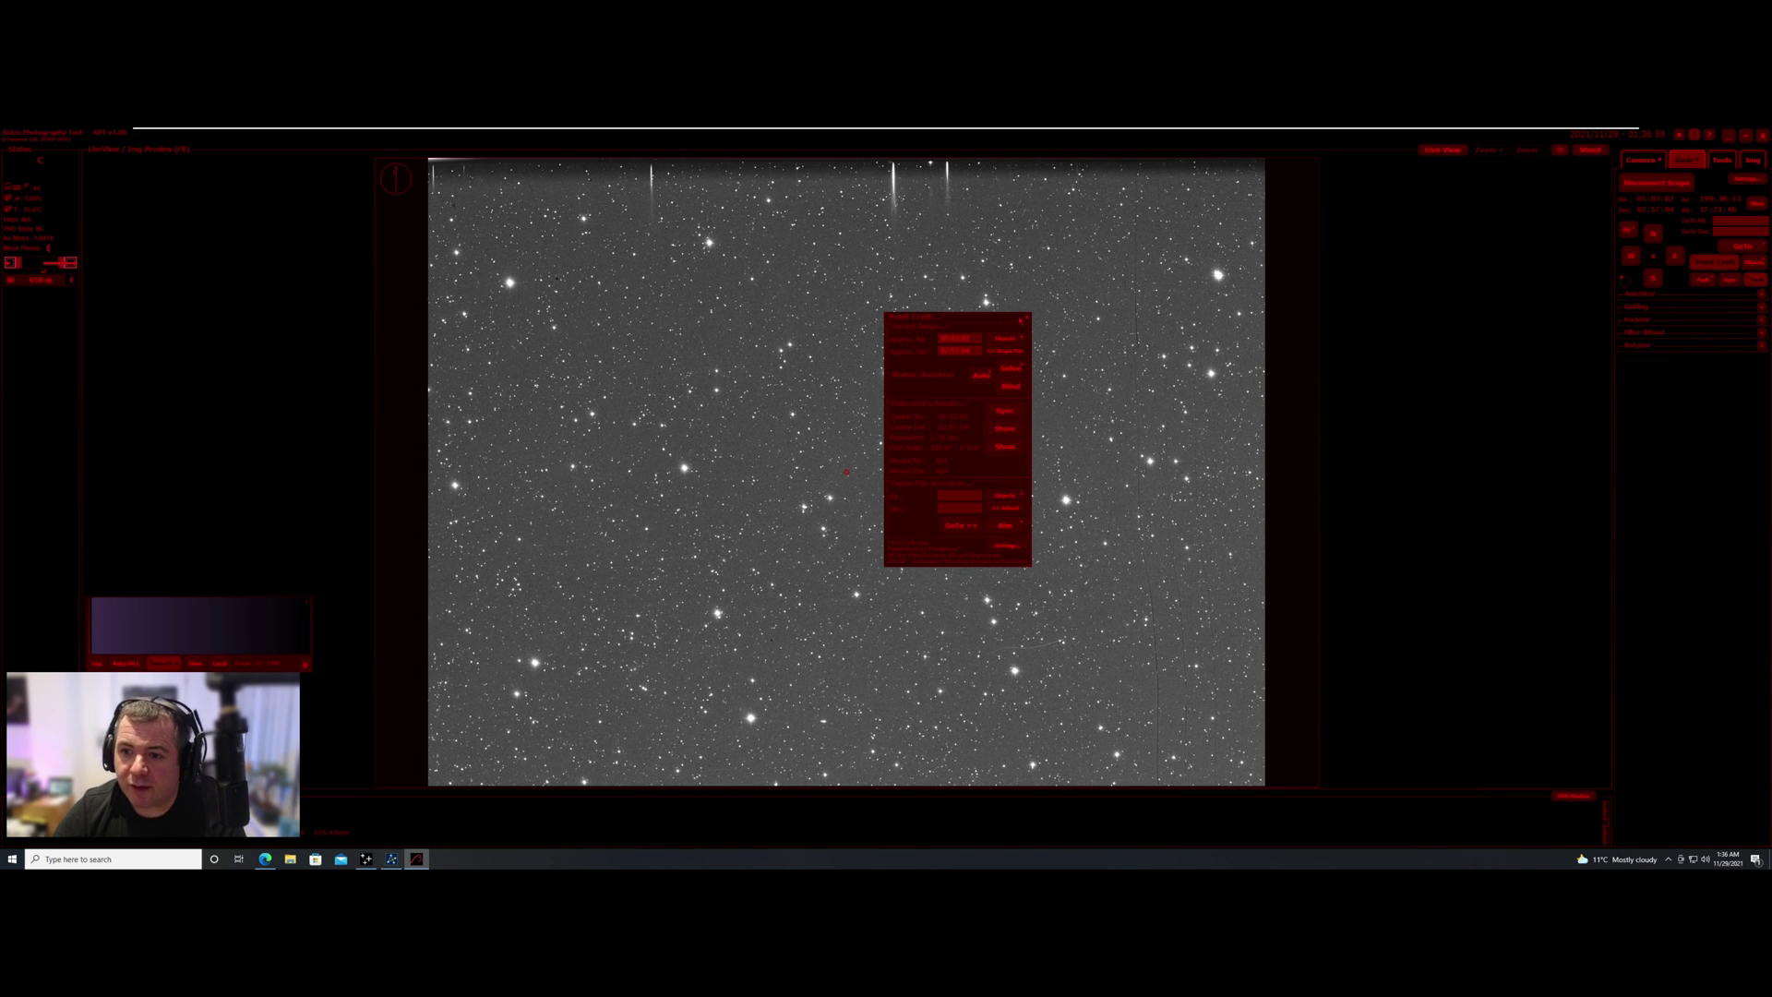
Close PointCraft and show the camera, image tools and mount control panels
left_click(1713, 262)
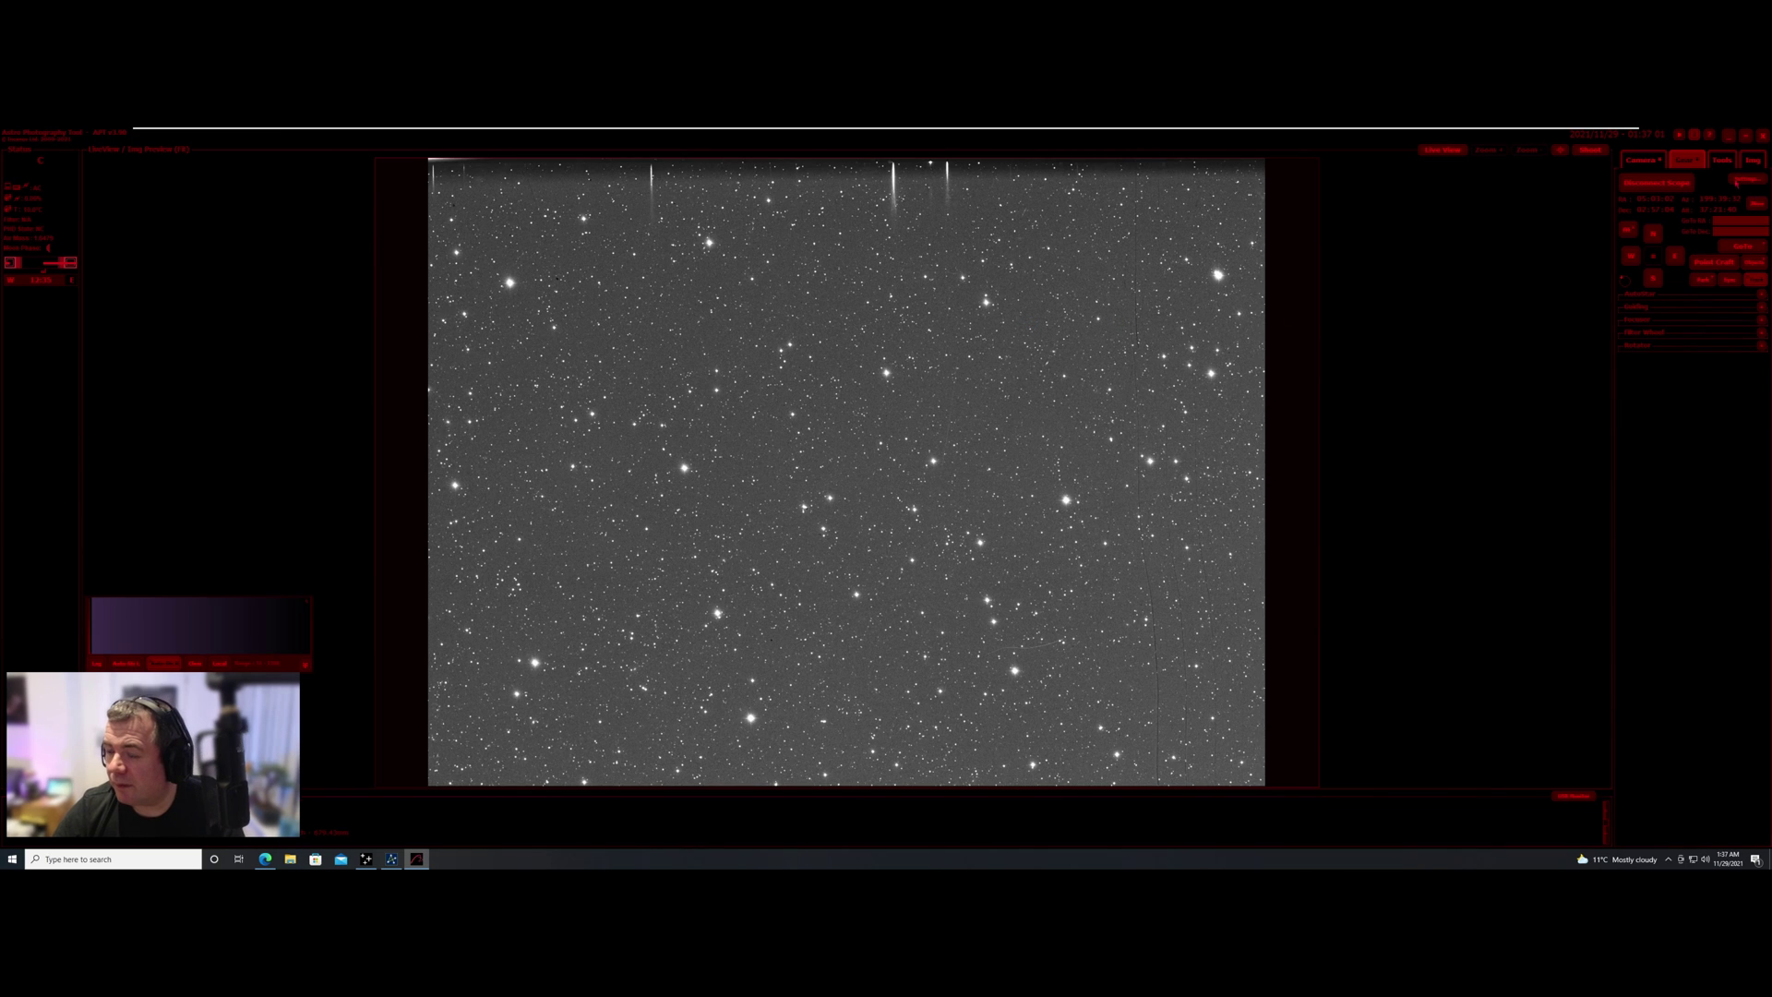
left_click(1640, 162)
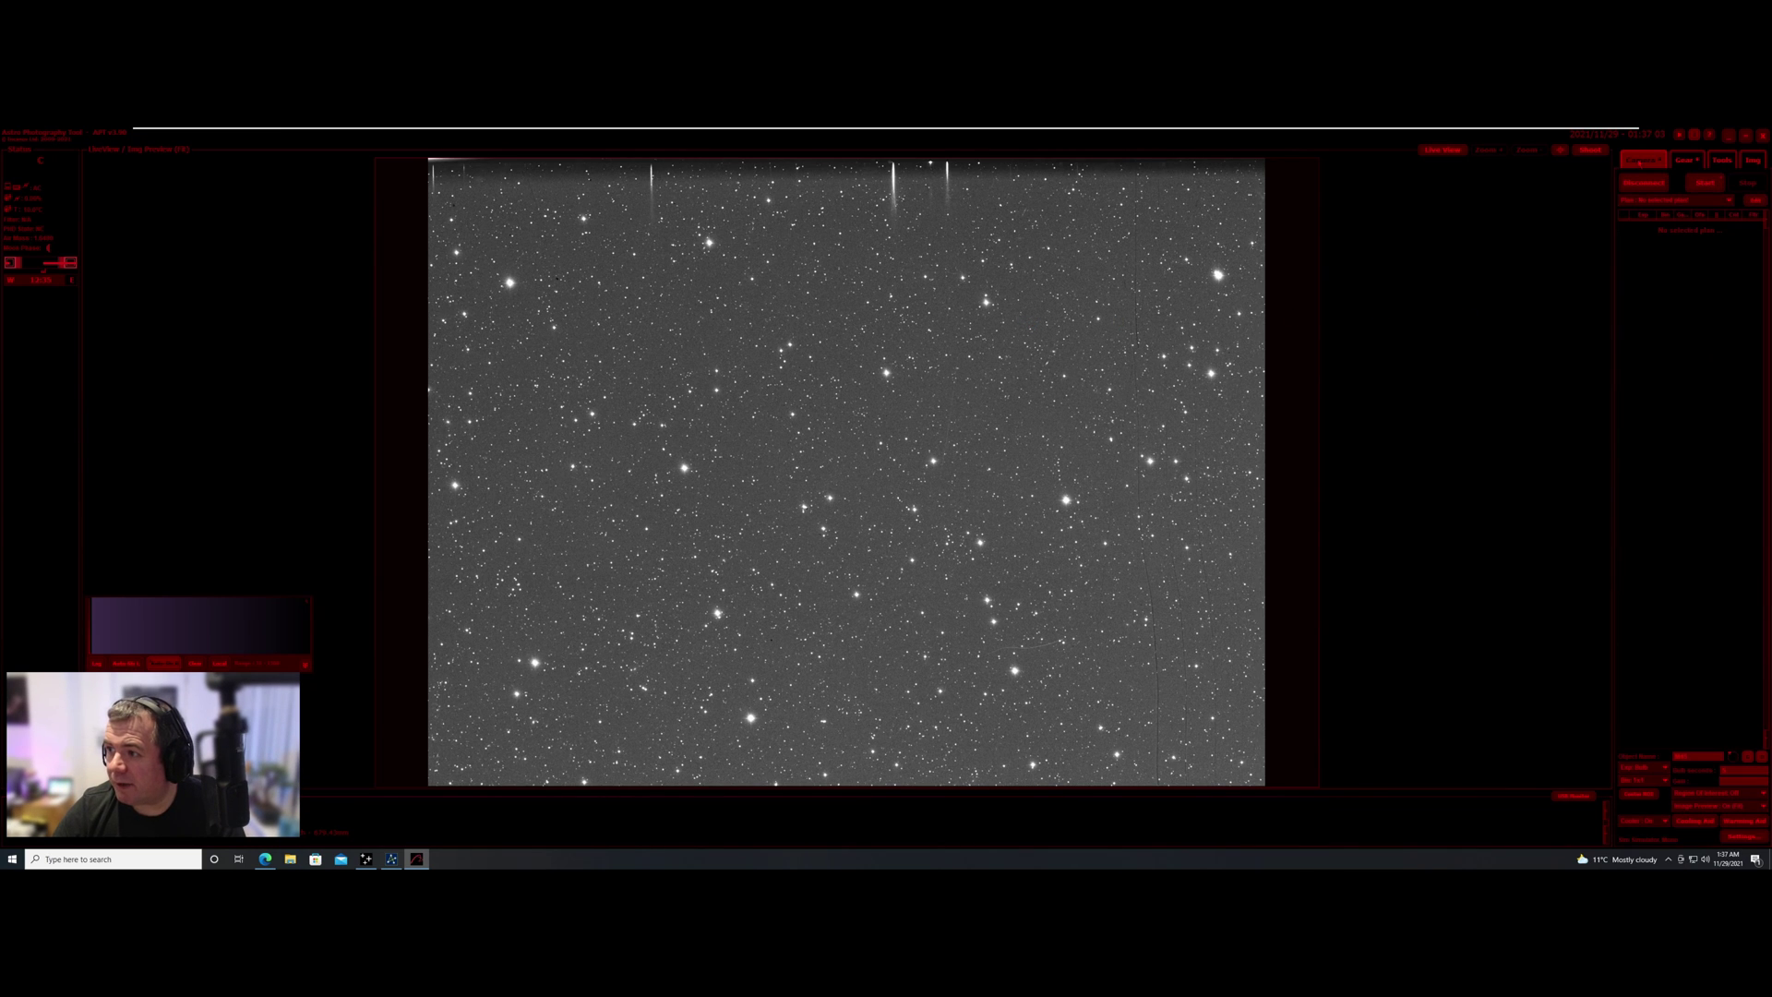
left_click(1723, 161)
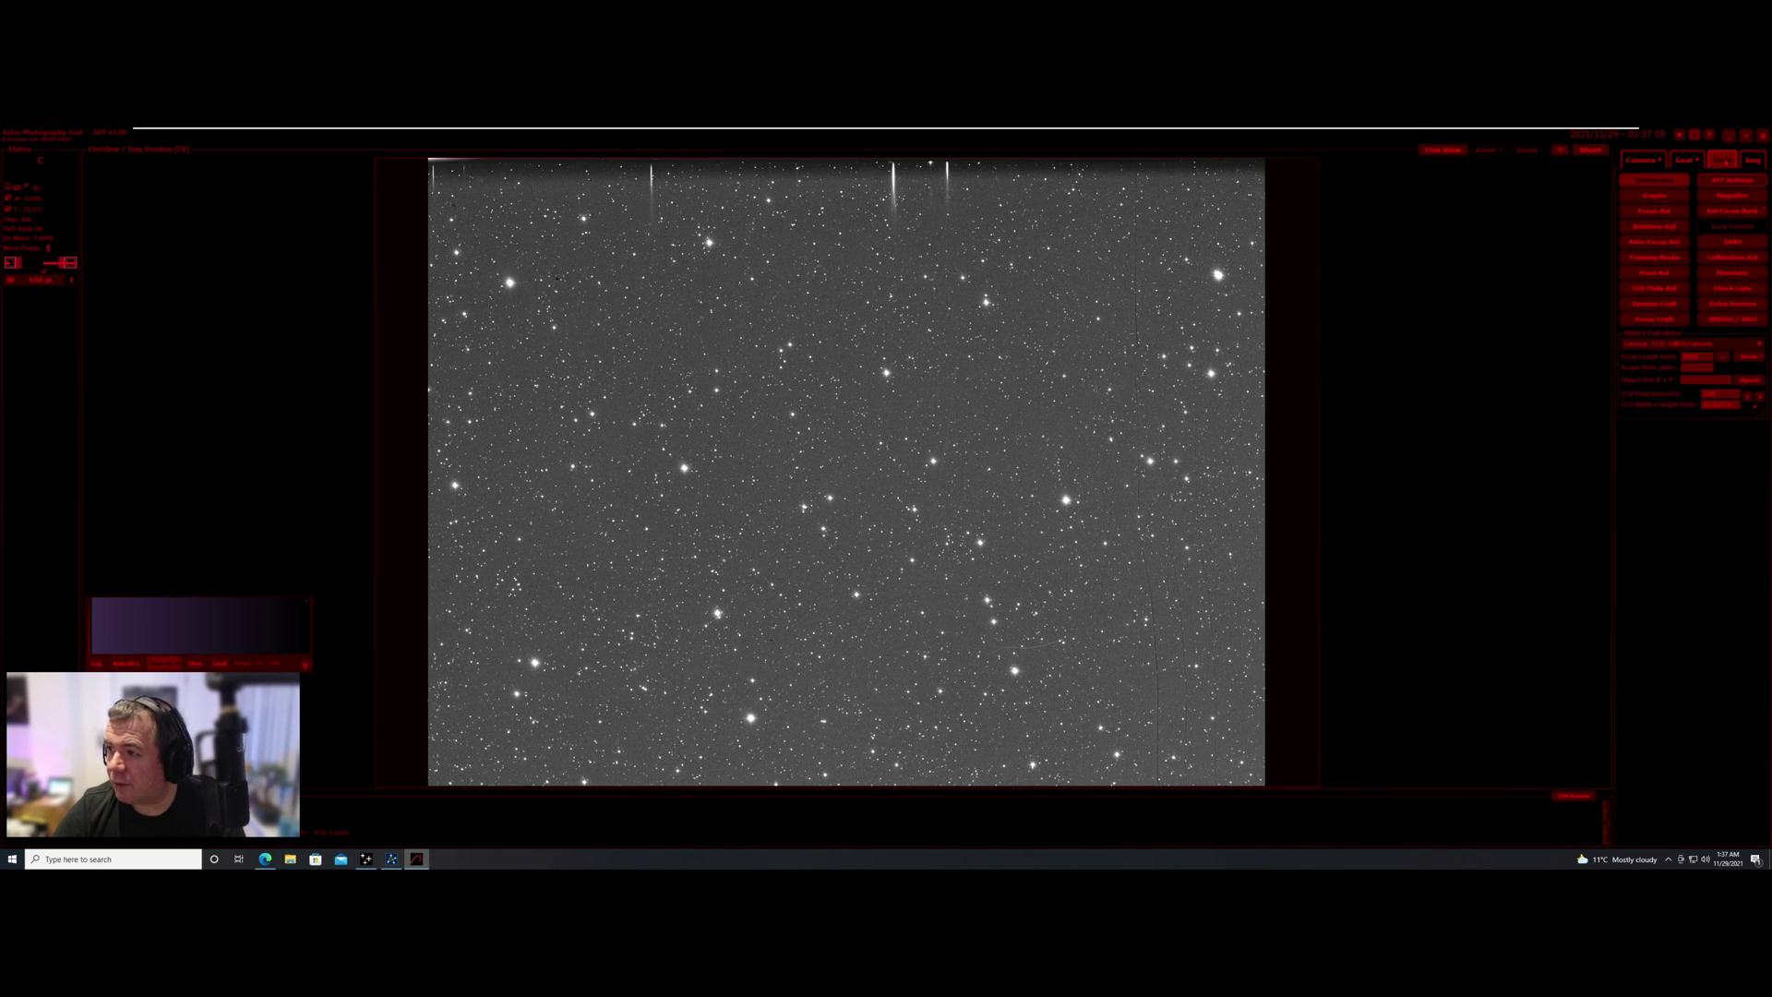
left_click(1685, 161)
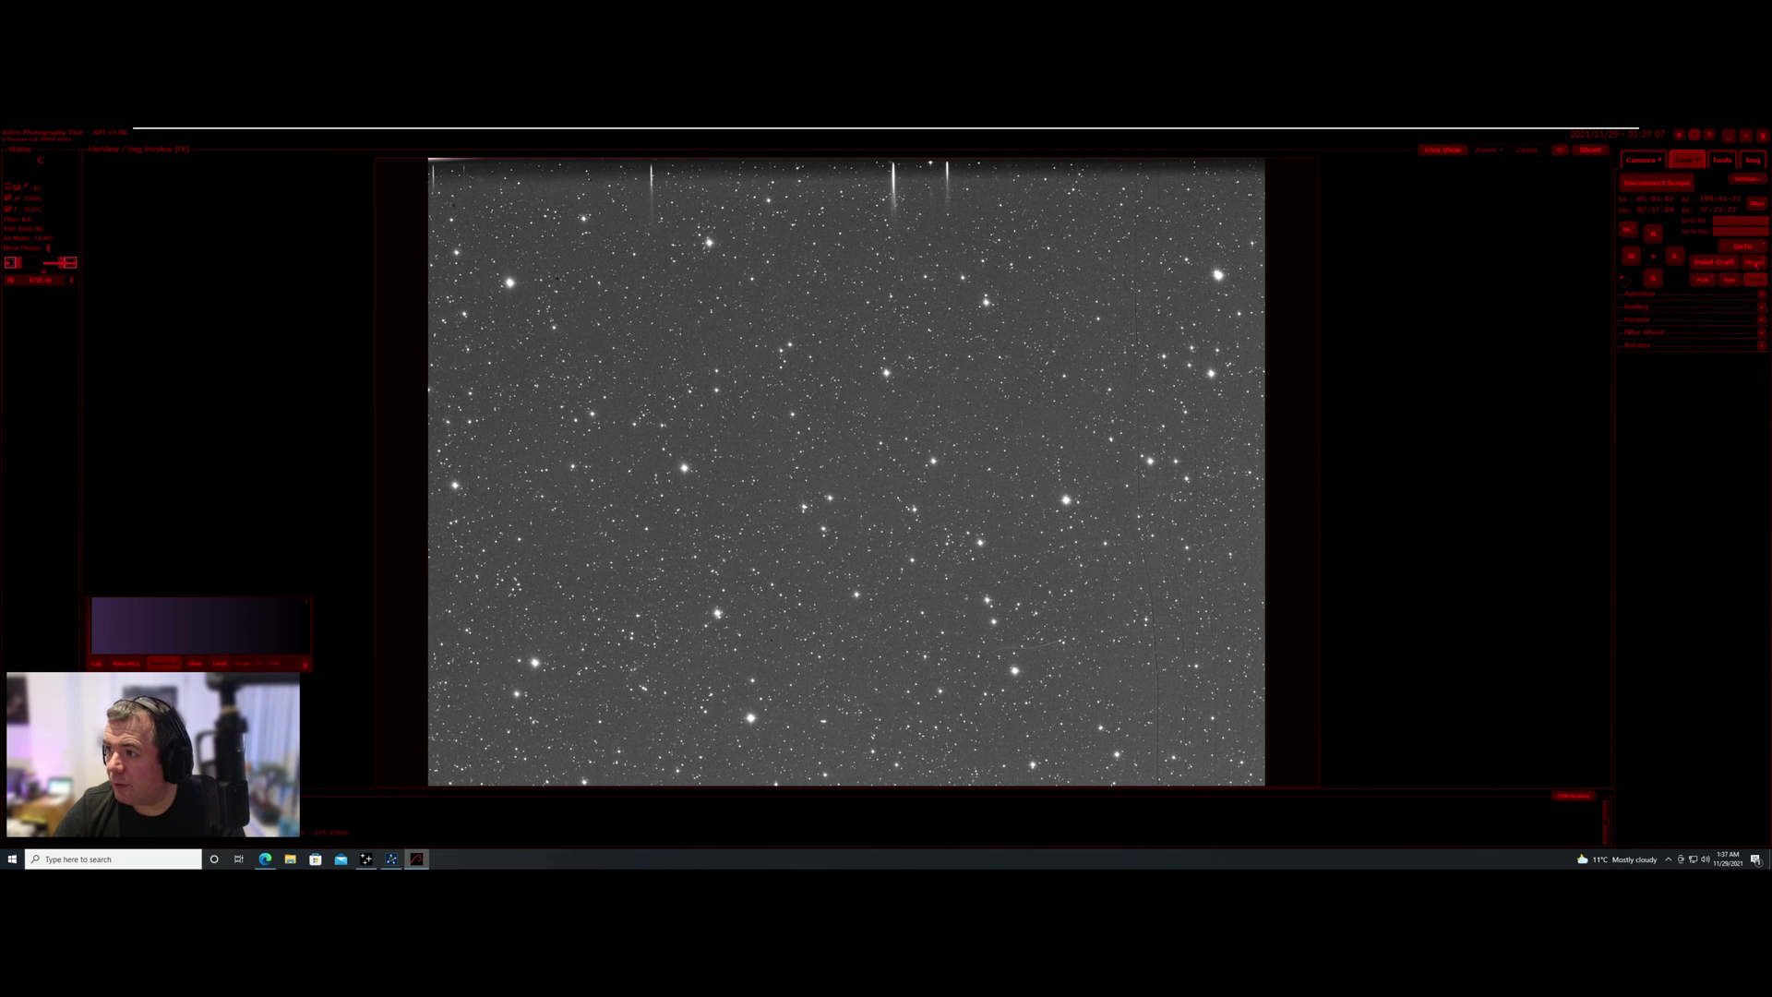
Make M20 Trifid Nebula the target, slew the mount to it, and take an exposure
left_click(1753, 262)
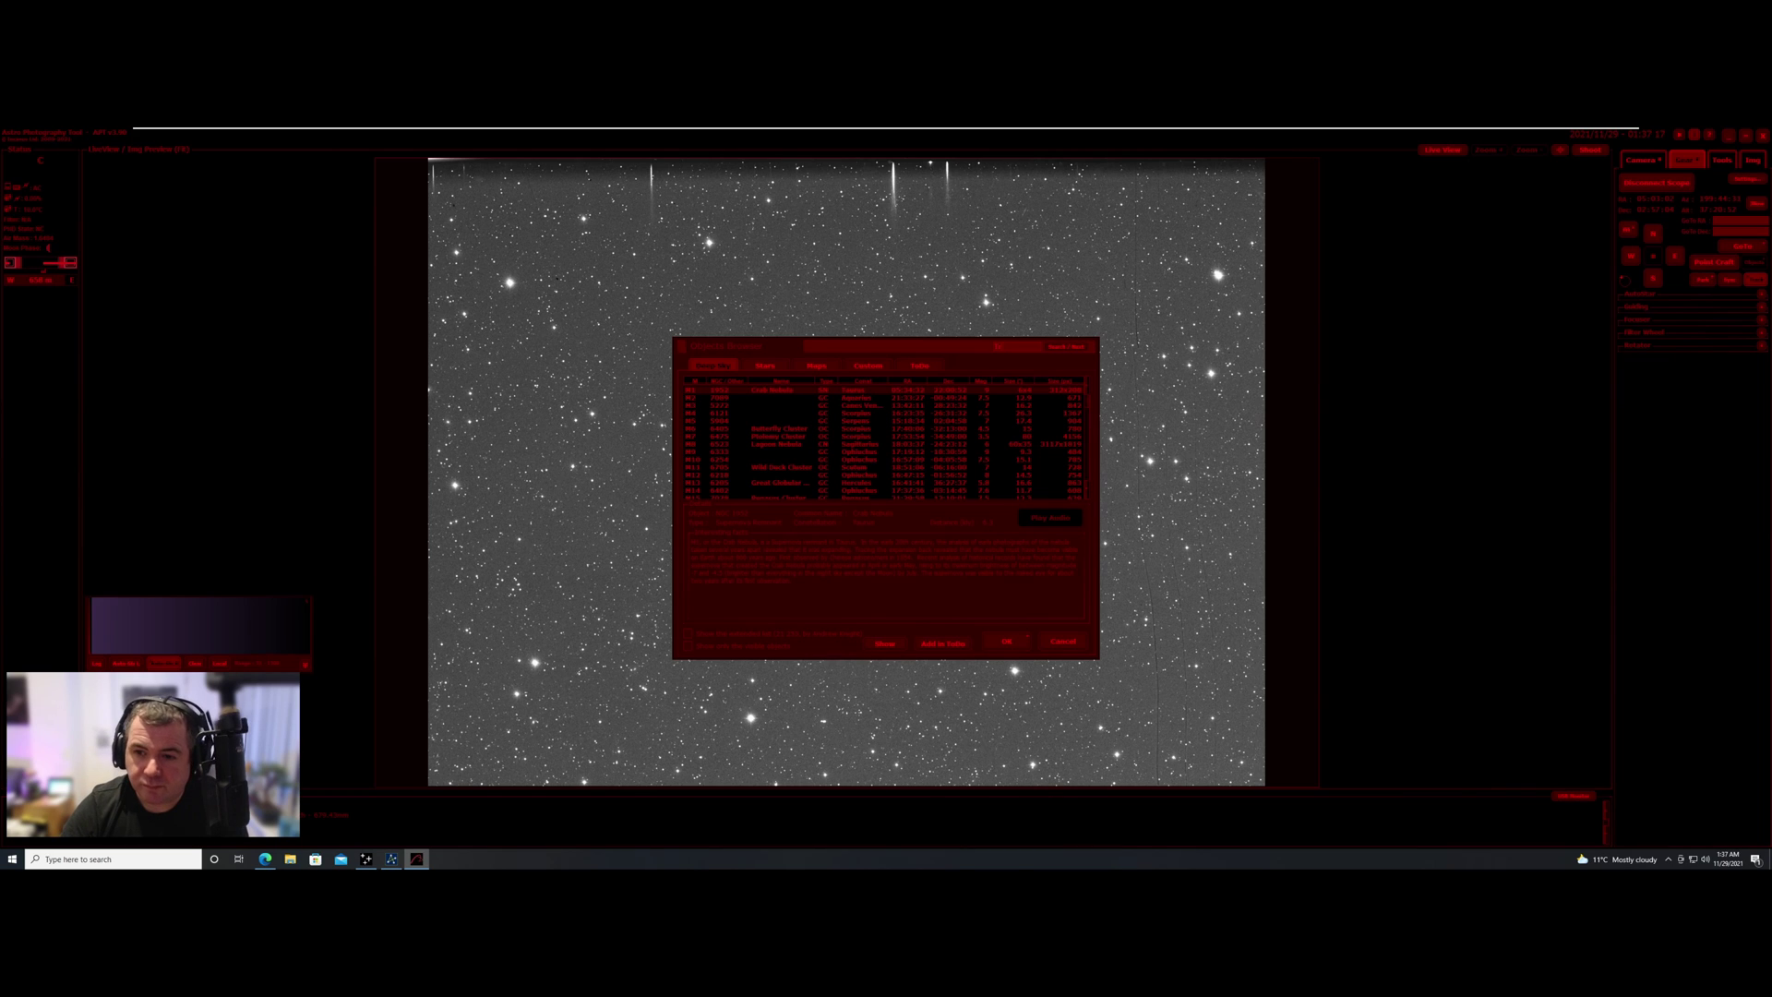
scroll(843, 416, "down", 5)
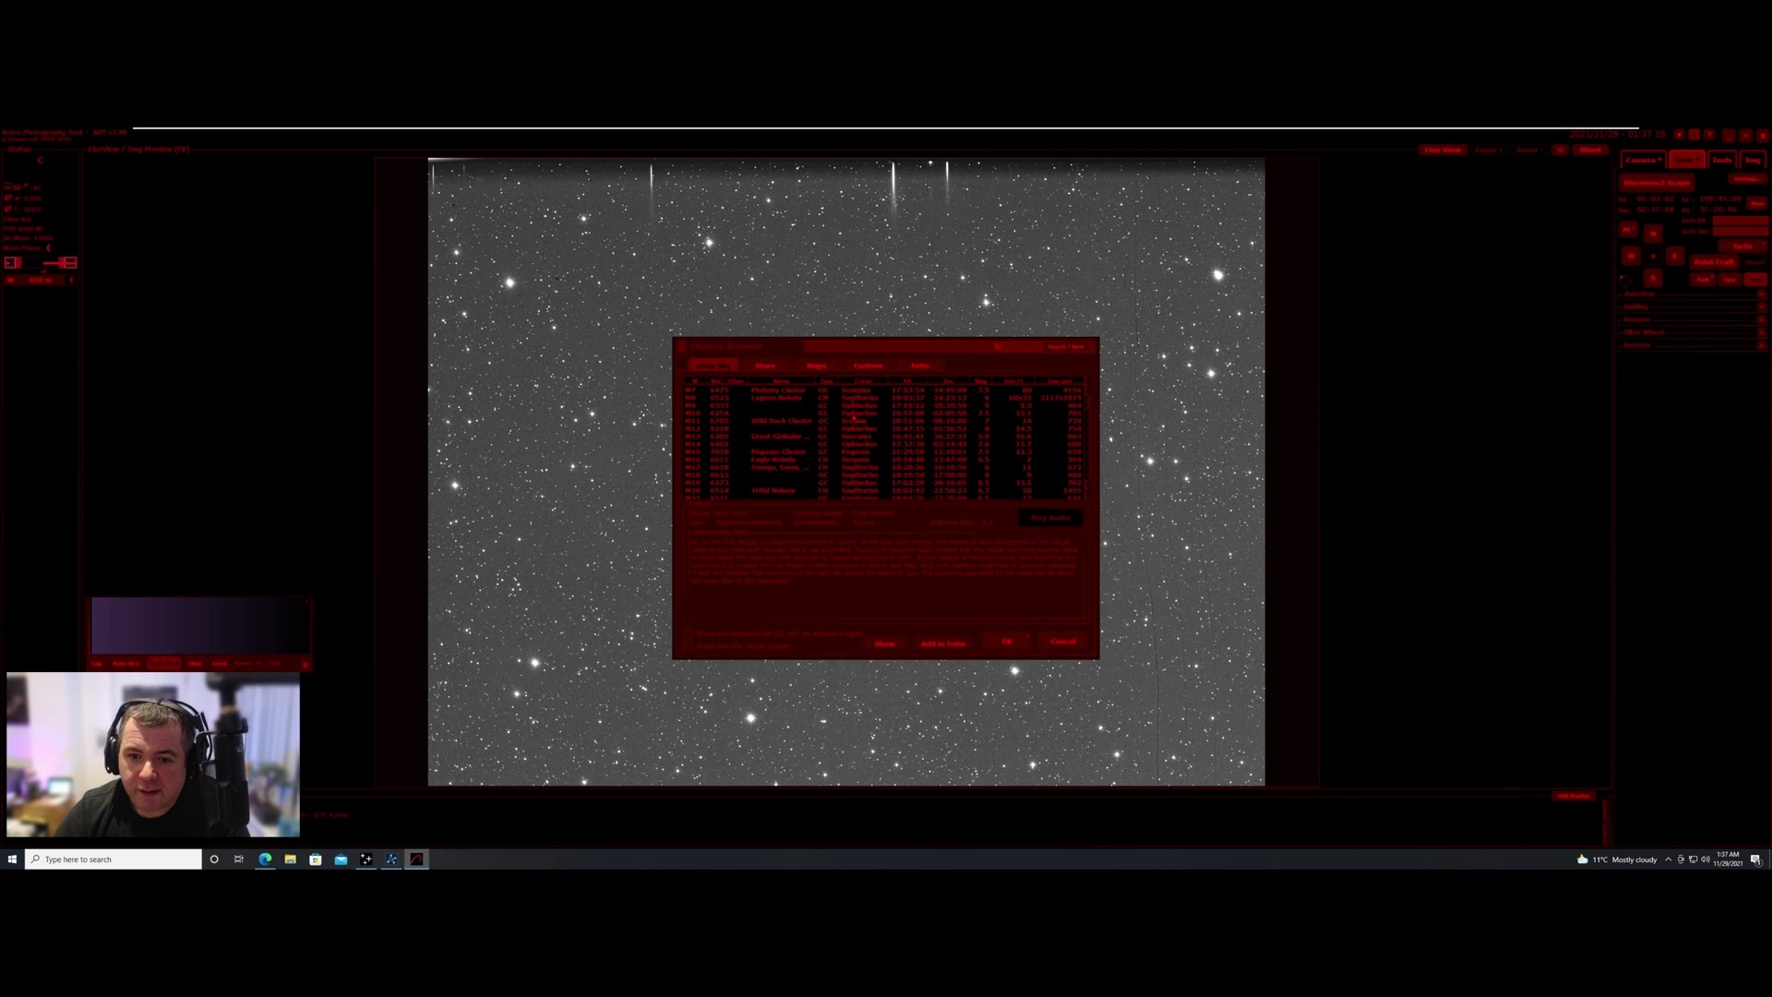
left_click(774, 422)
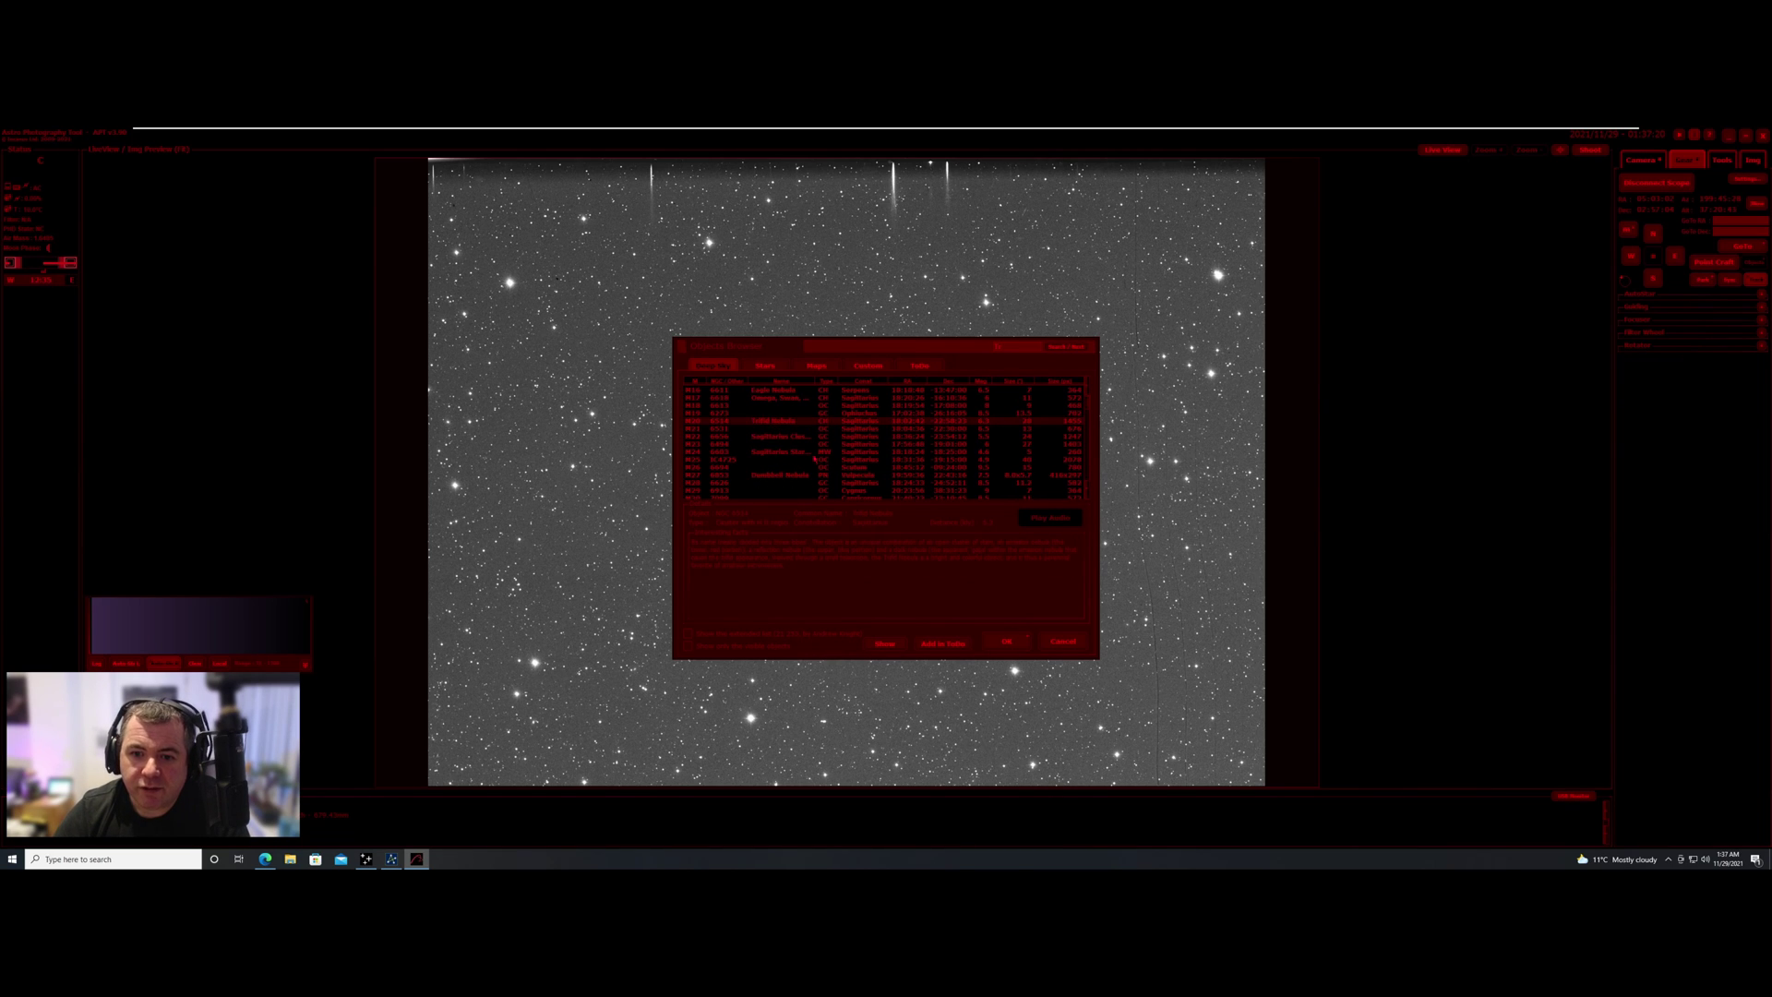
double_click(777, 422)
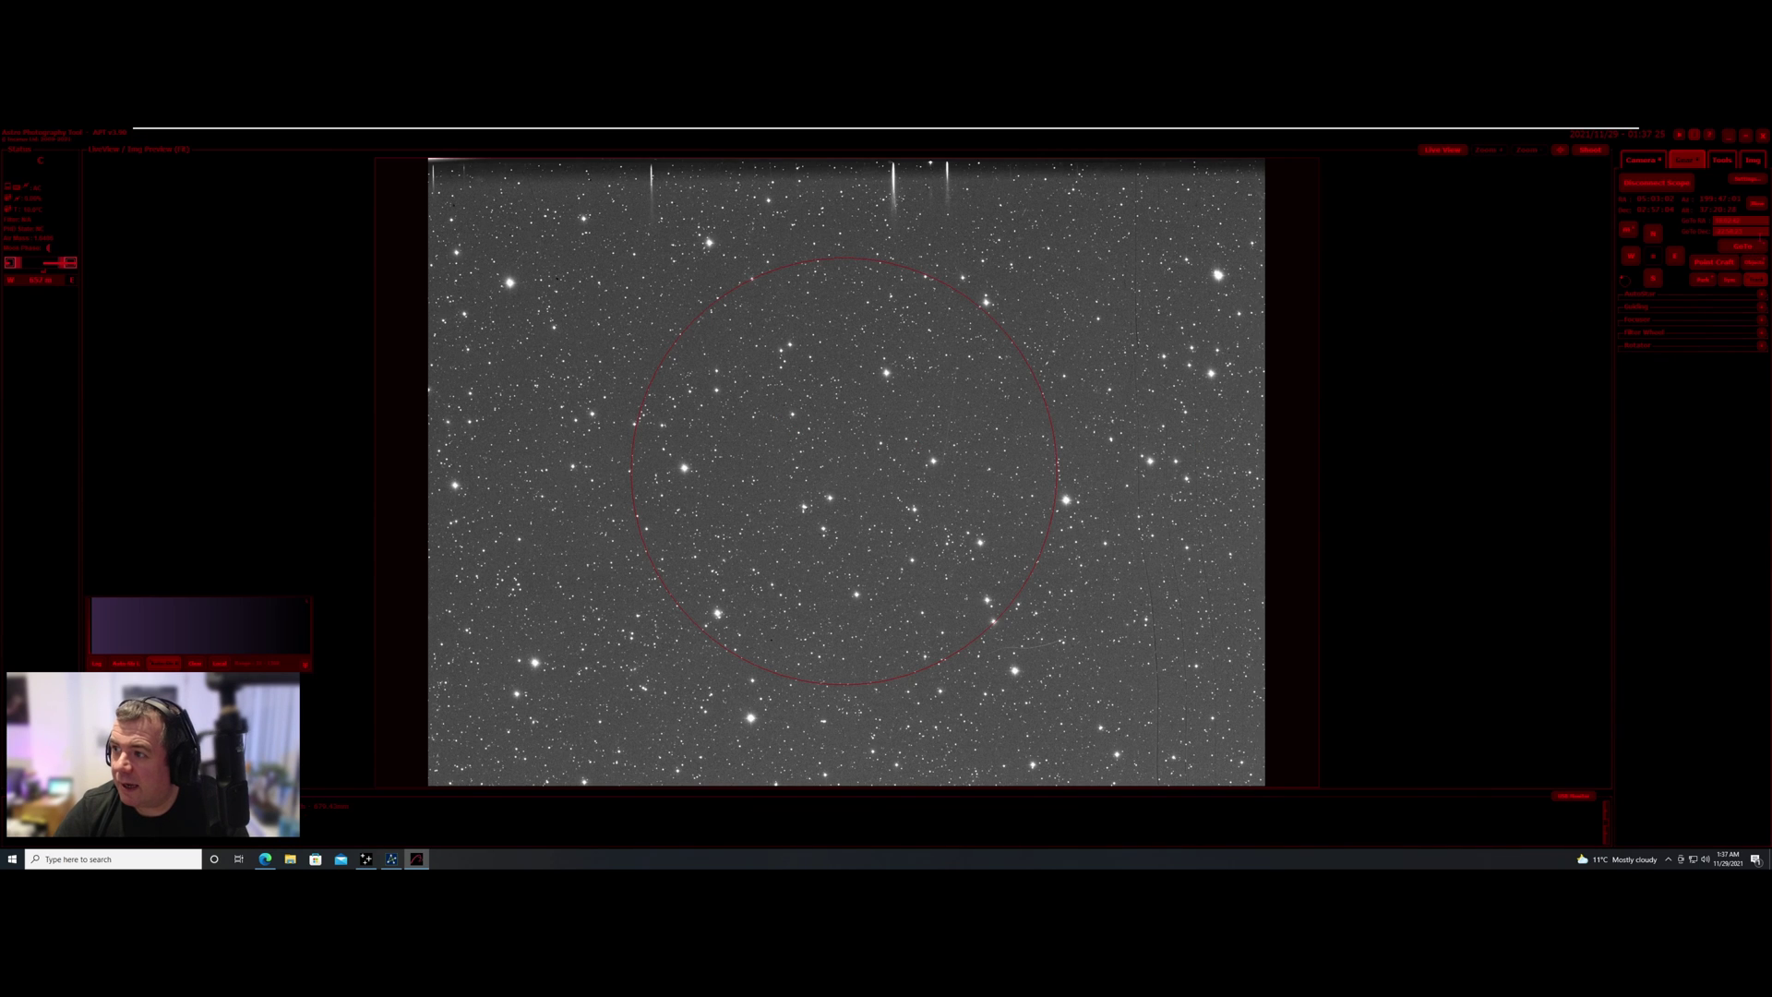
left_click(1743, 247)
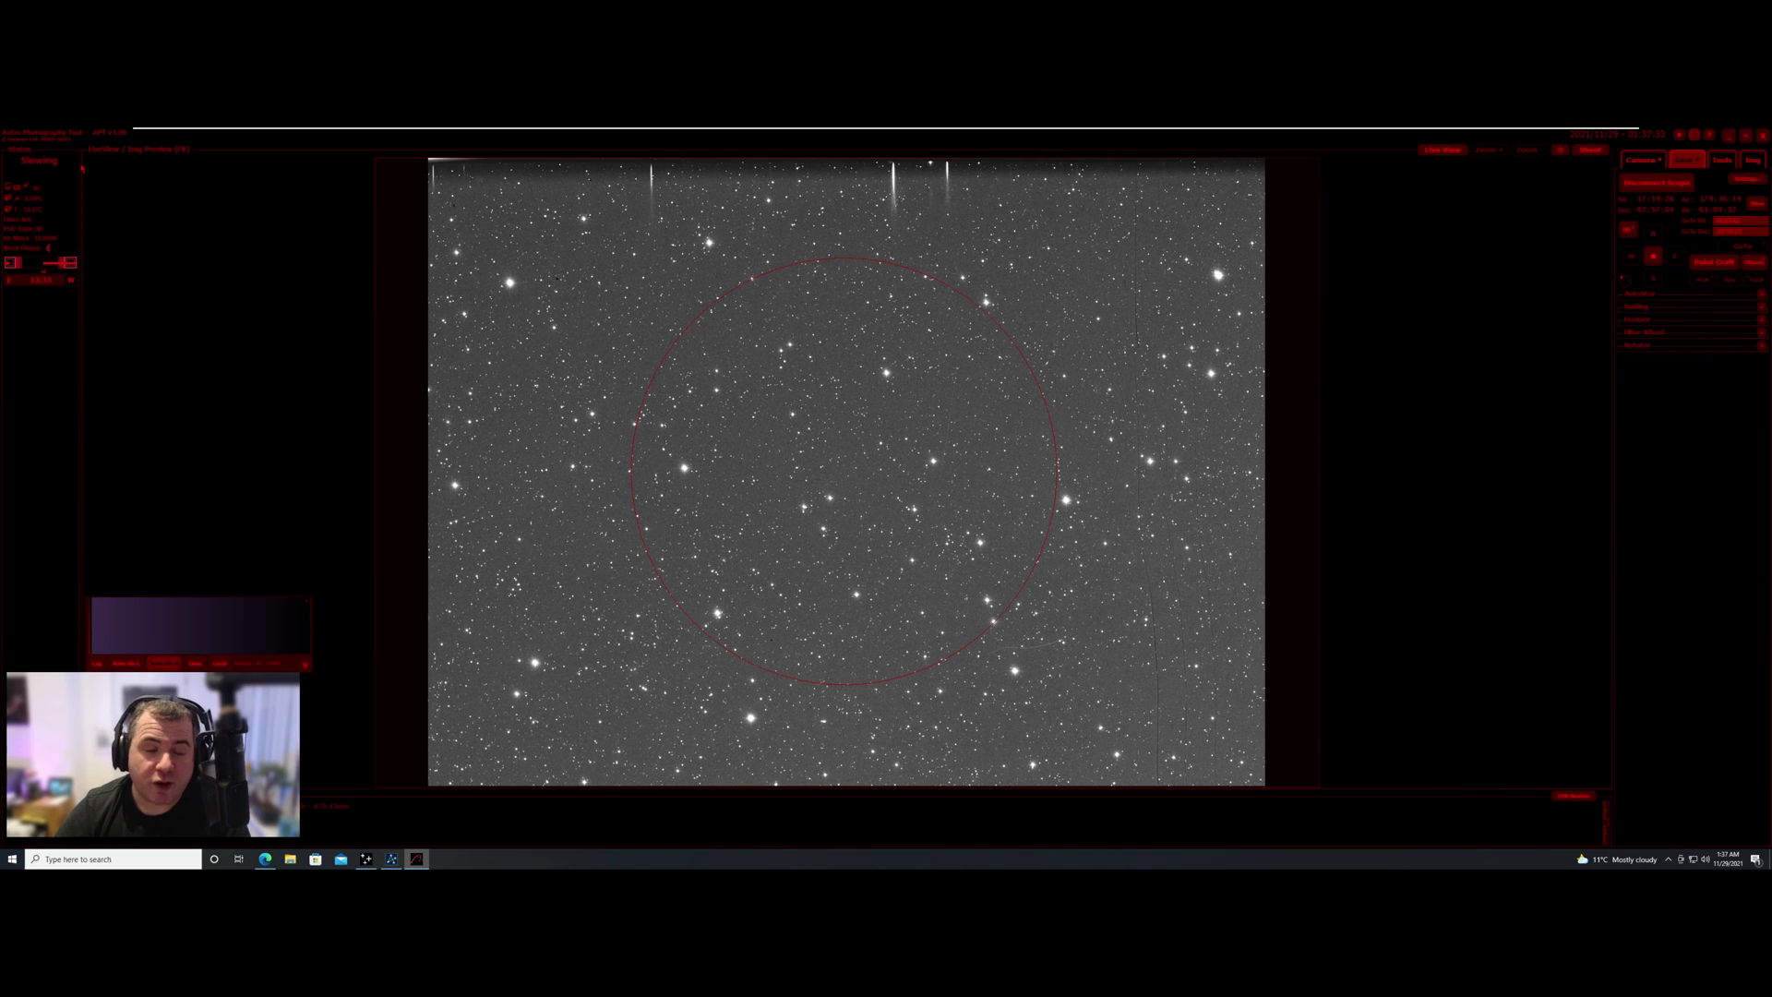
mouse_move(66, 167)
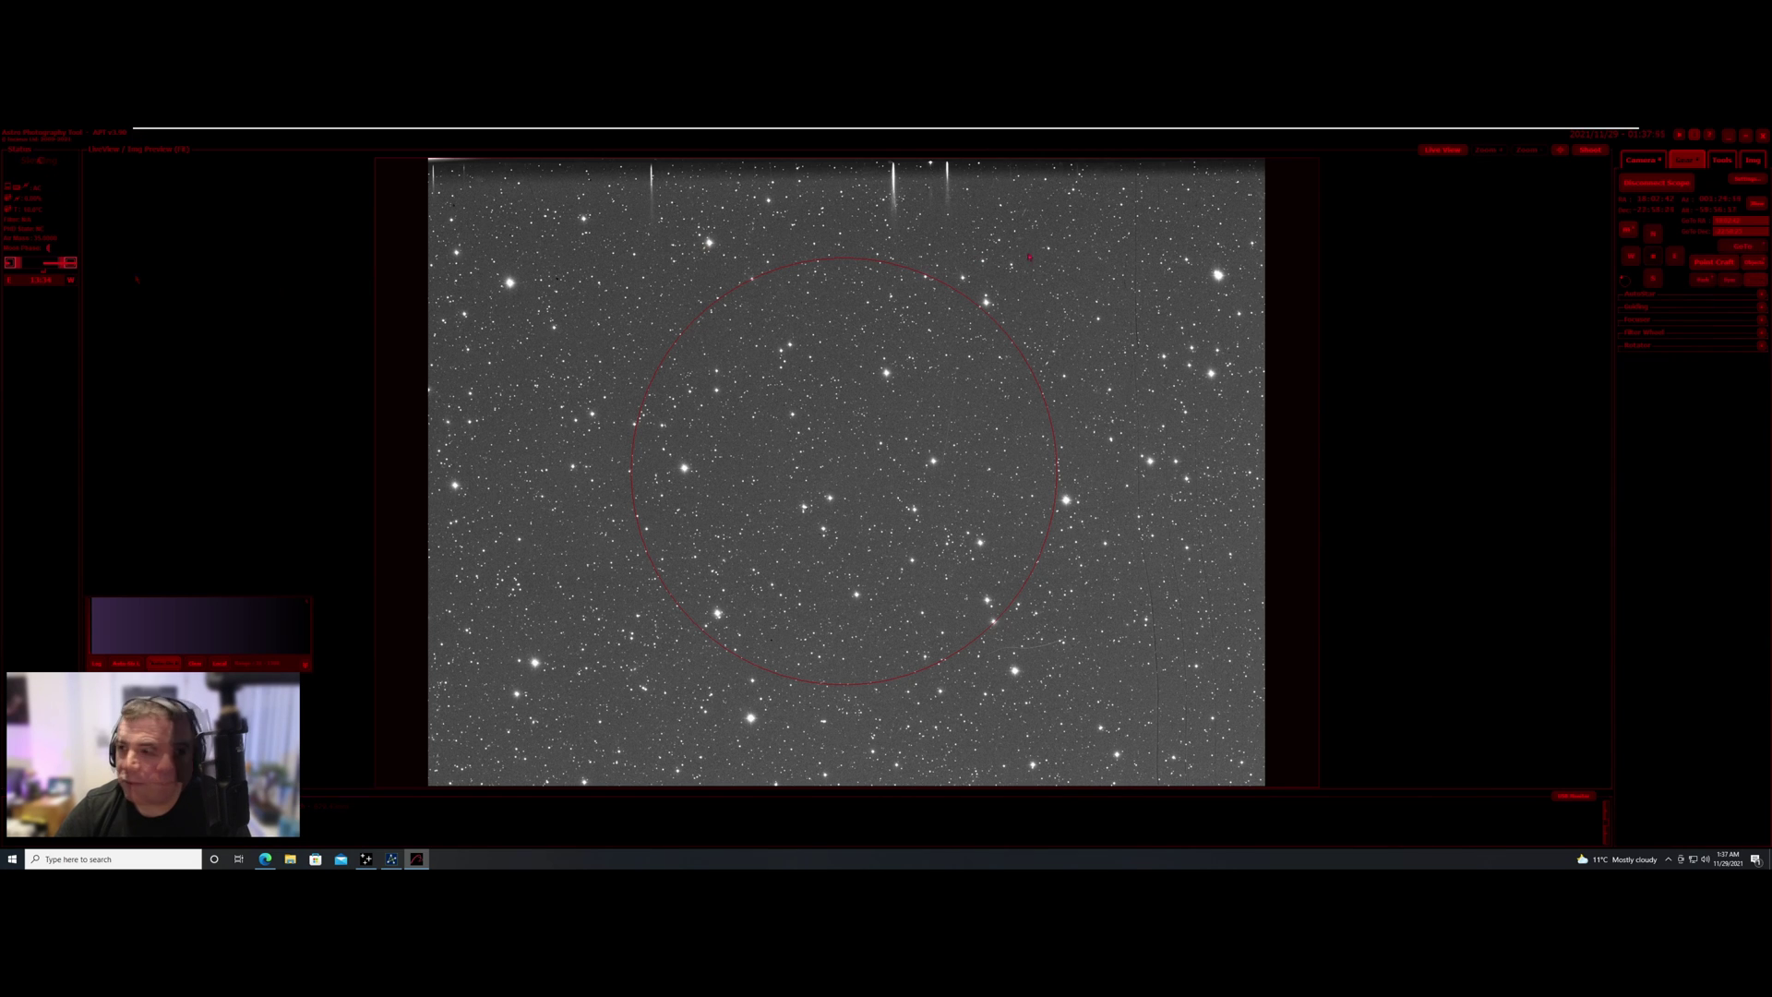
left_click(1590, 150)
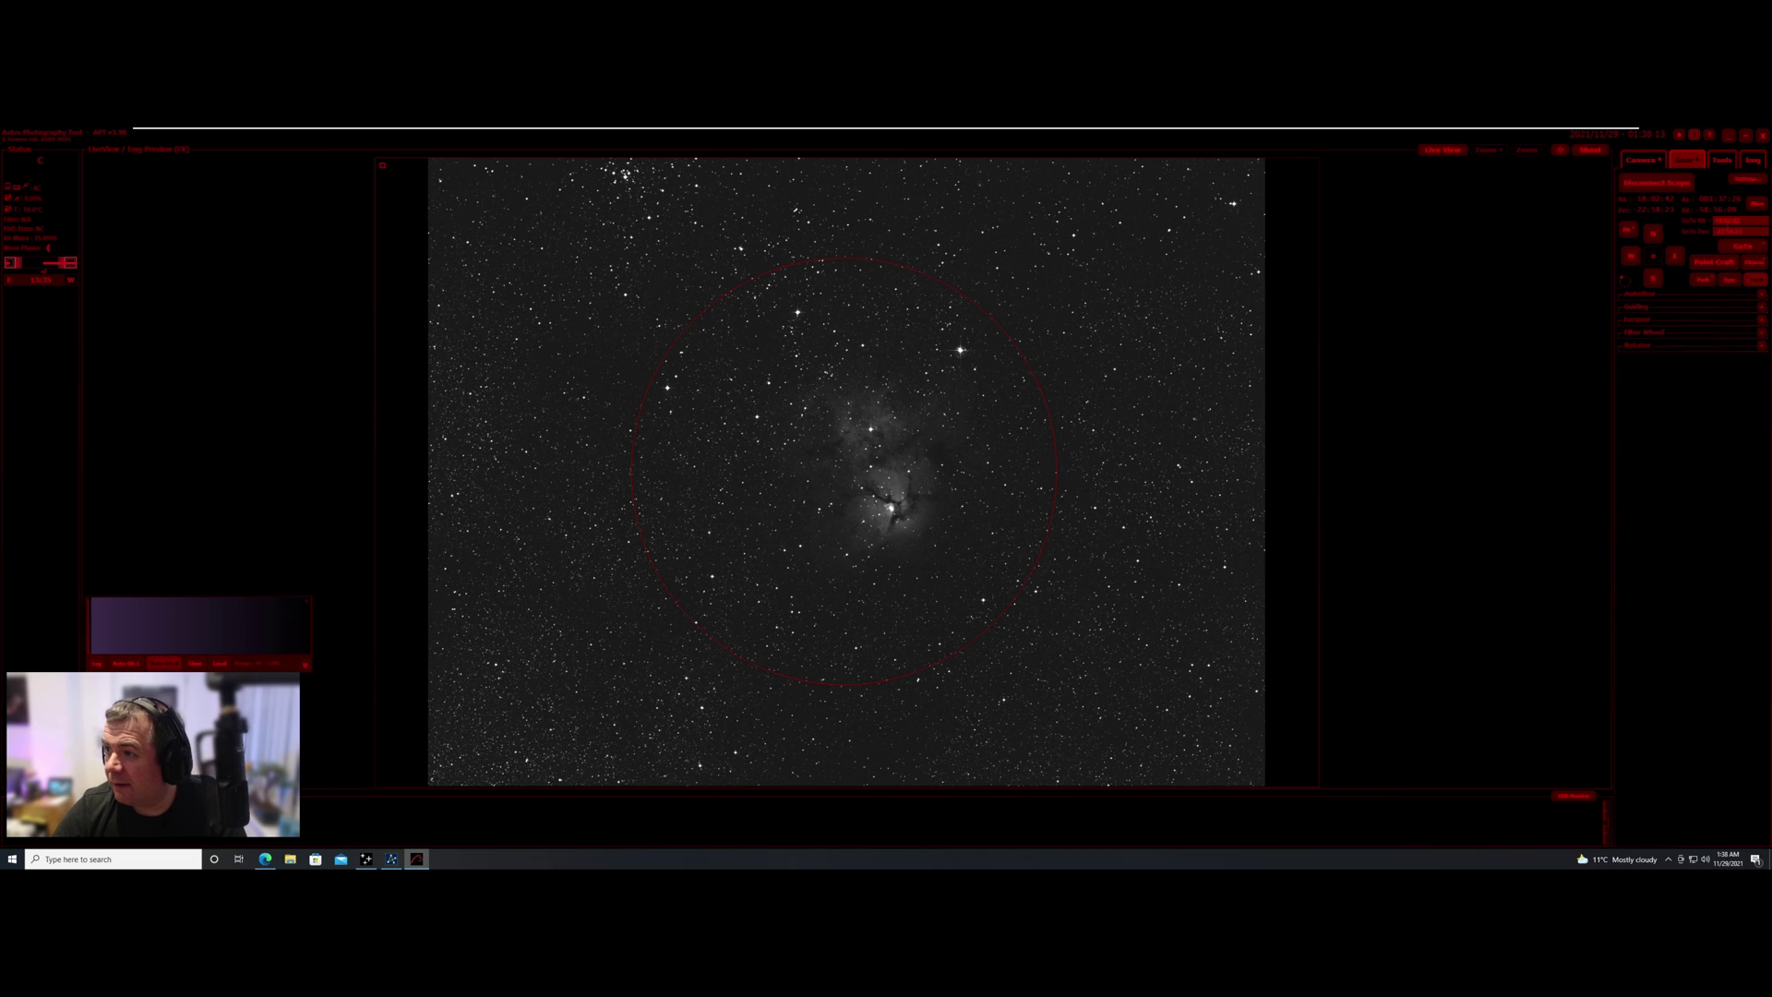
Open Point Craft, move it aside, and plate-solve the Trifid Nebula frame
left_click(1712, 262)
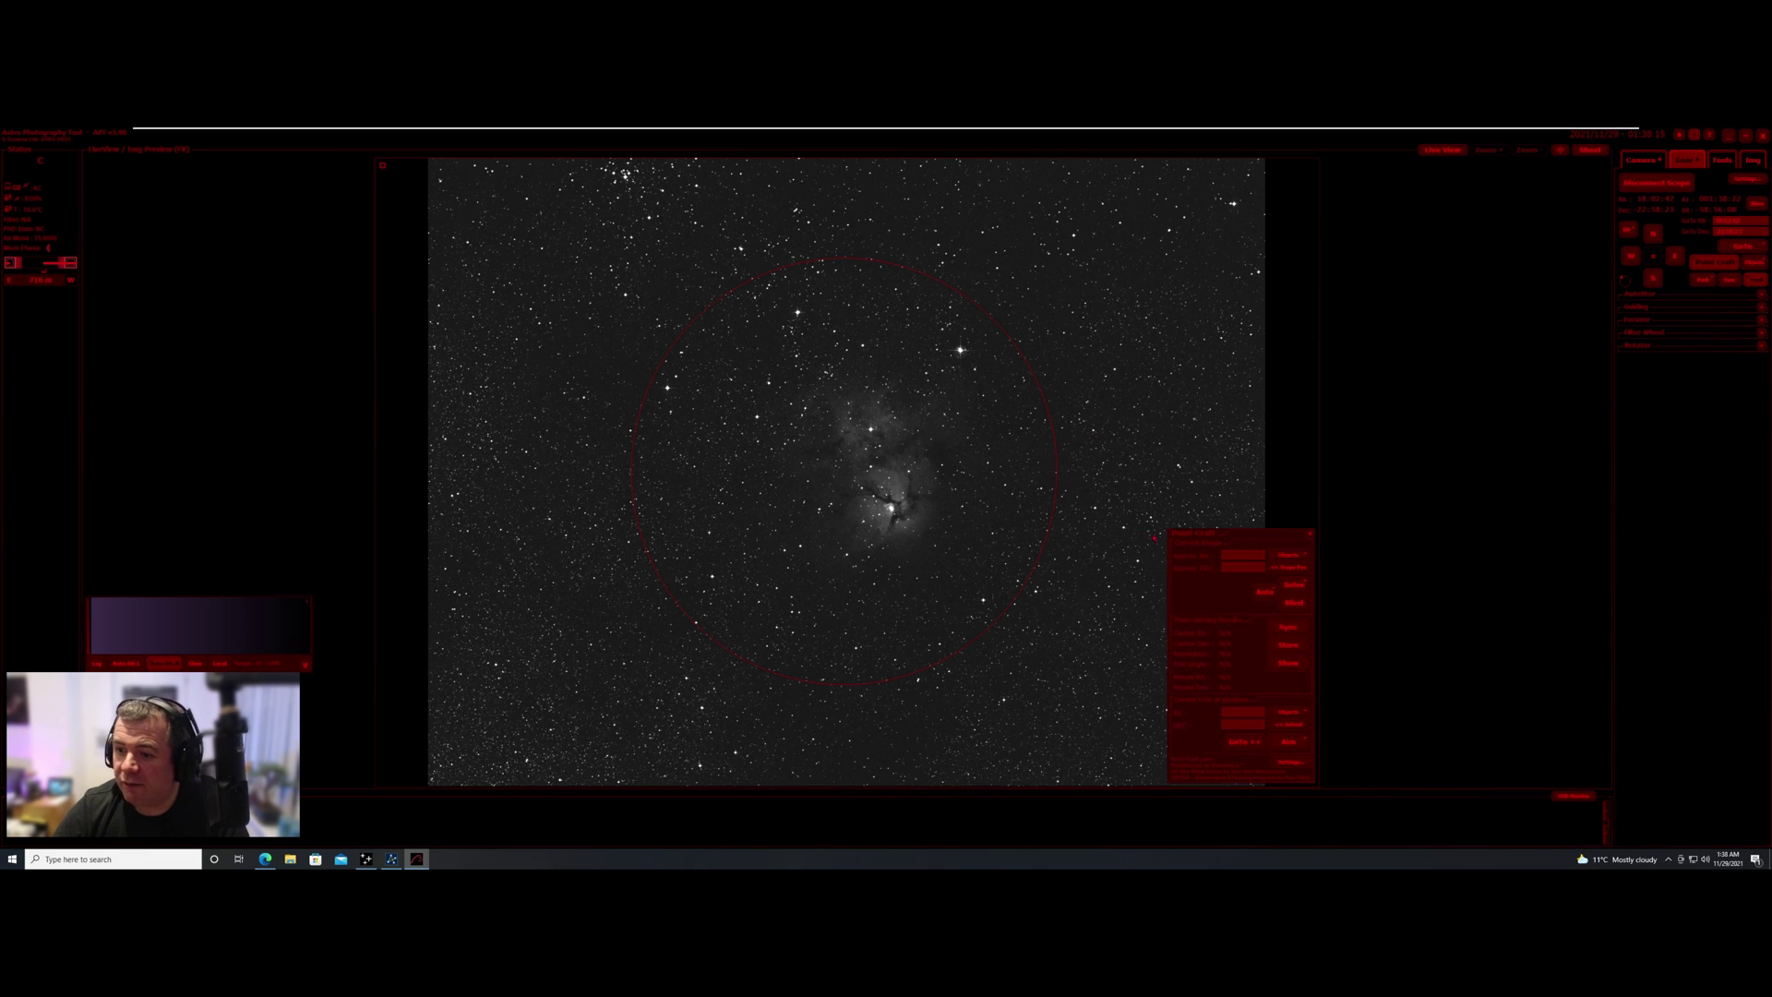
left_click_drag(1260, 537, 1224, 252)
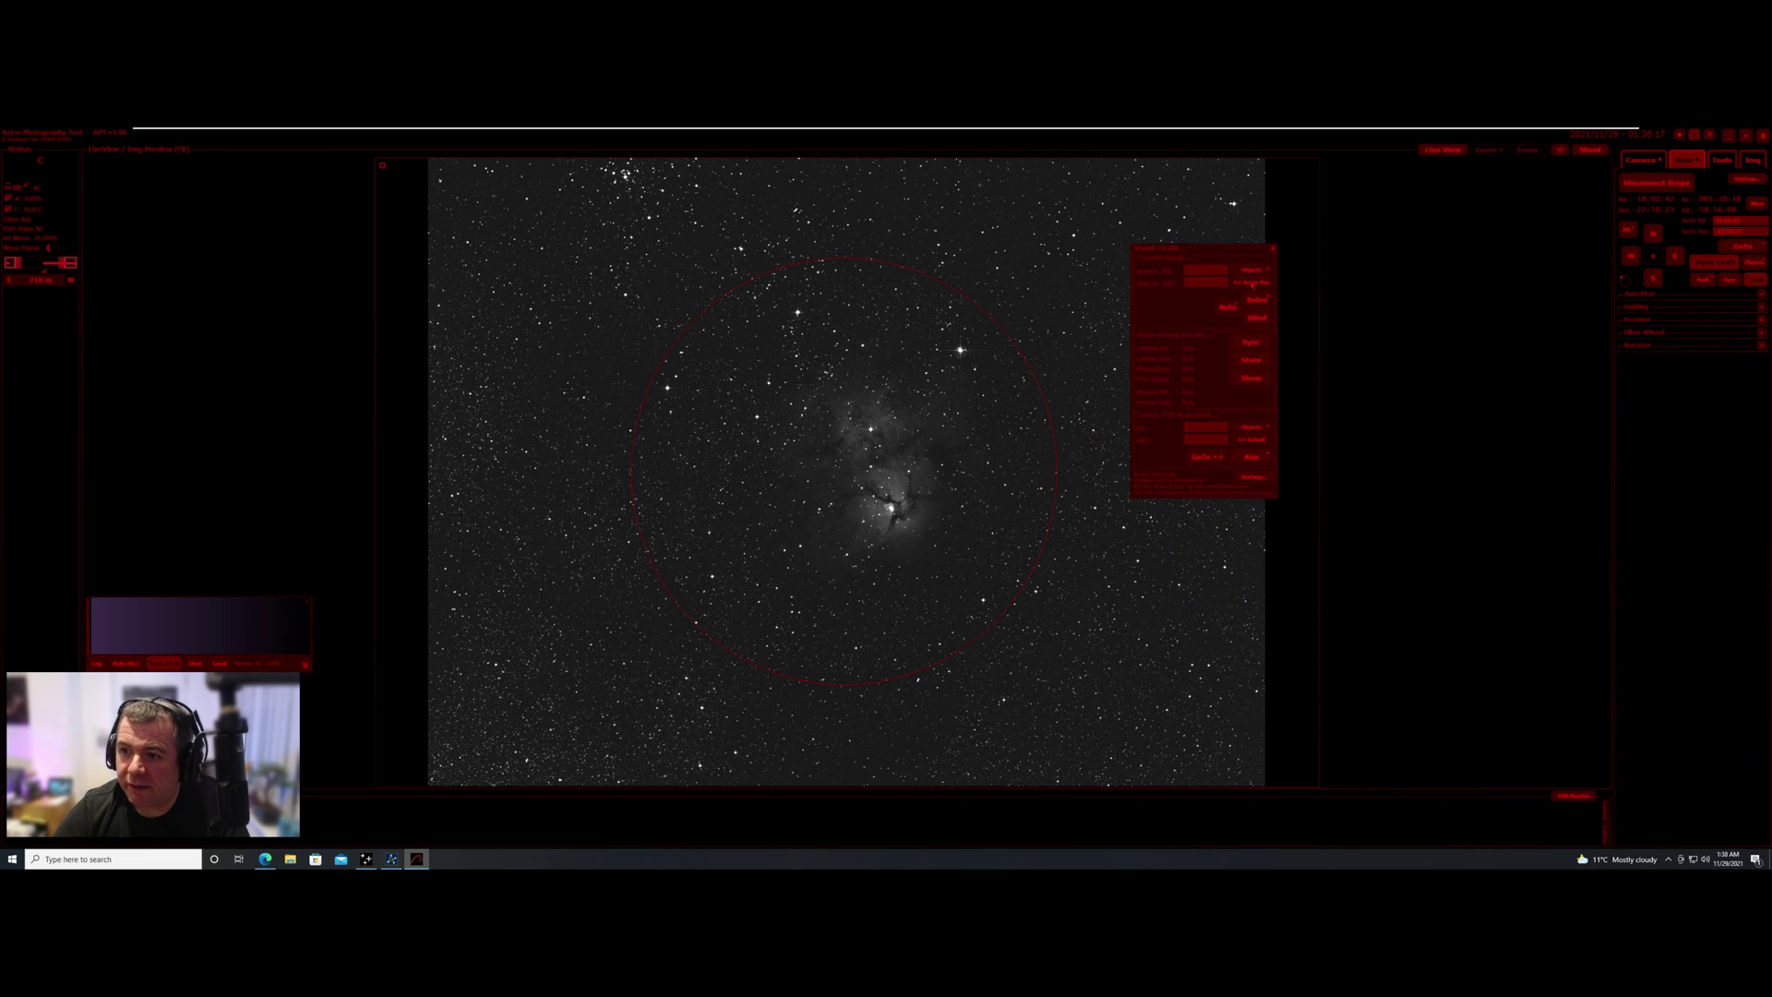
left_click(1252, 284)
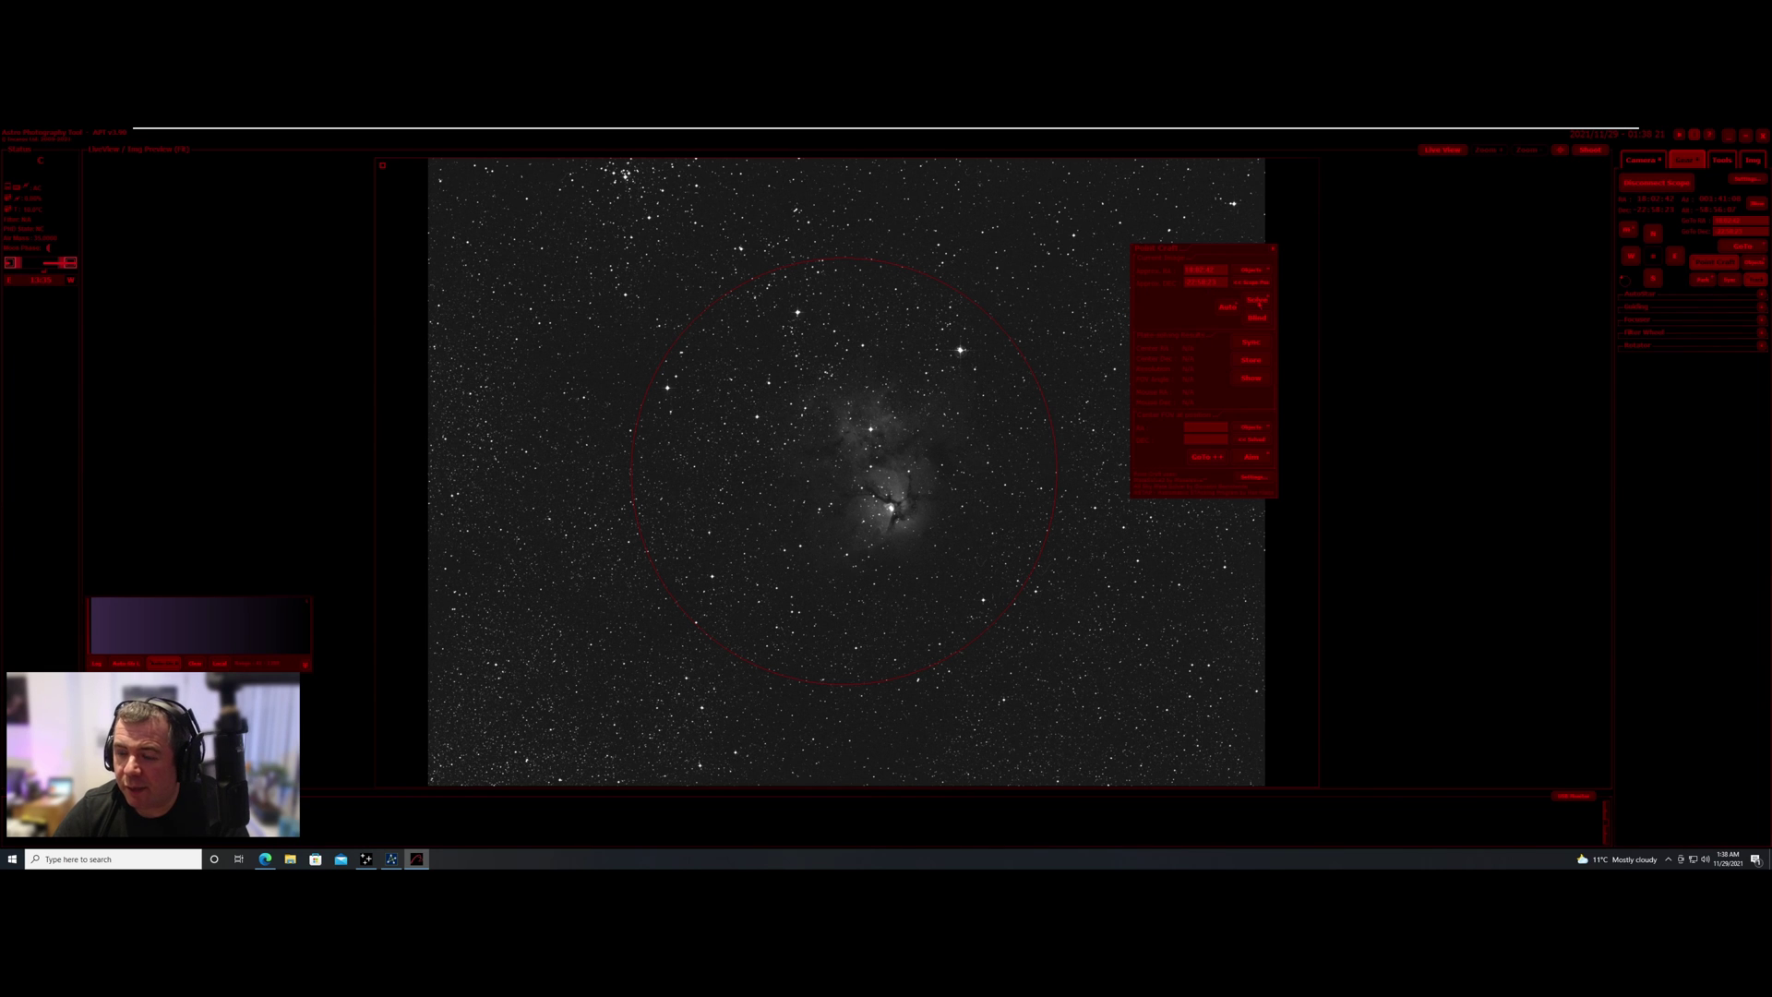
left_click(1257, 301)
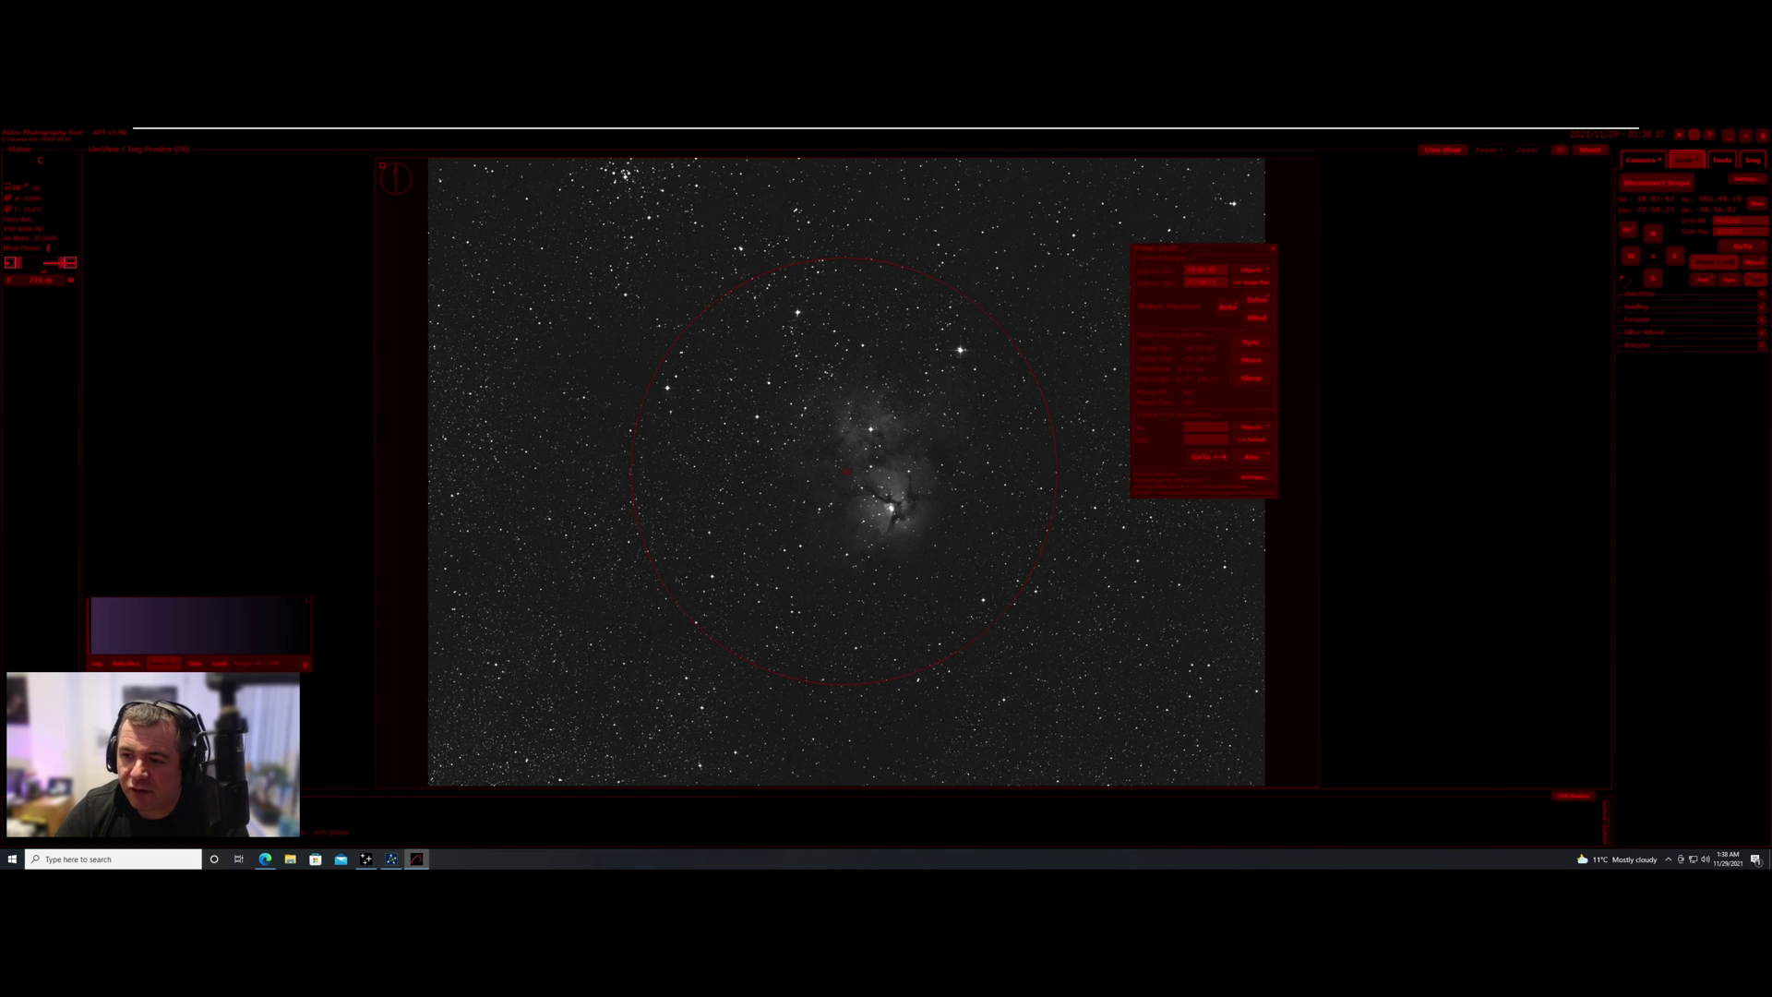
Reload, Align and GoTo++ on the solution until the sync confirmation appears
left_click(1253, 440)
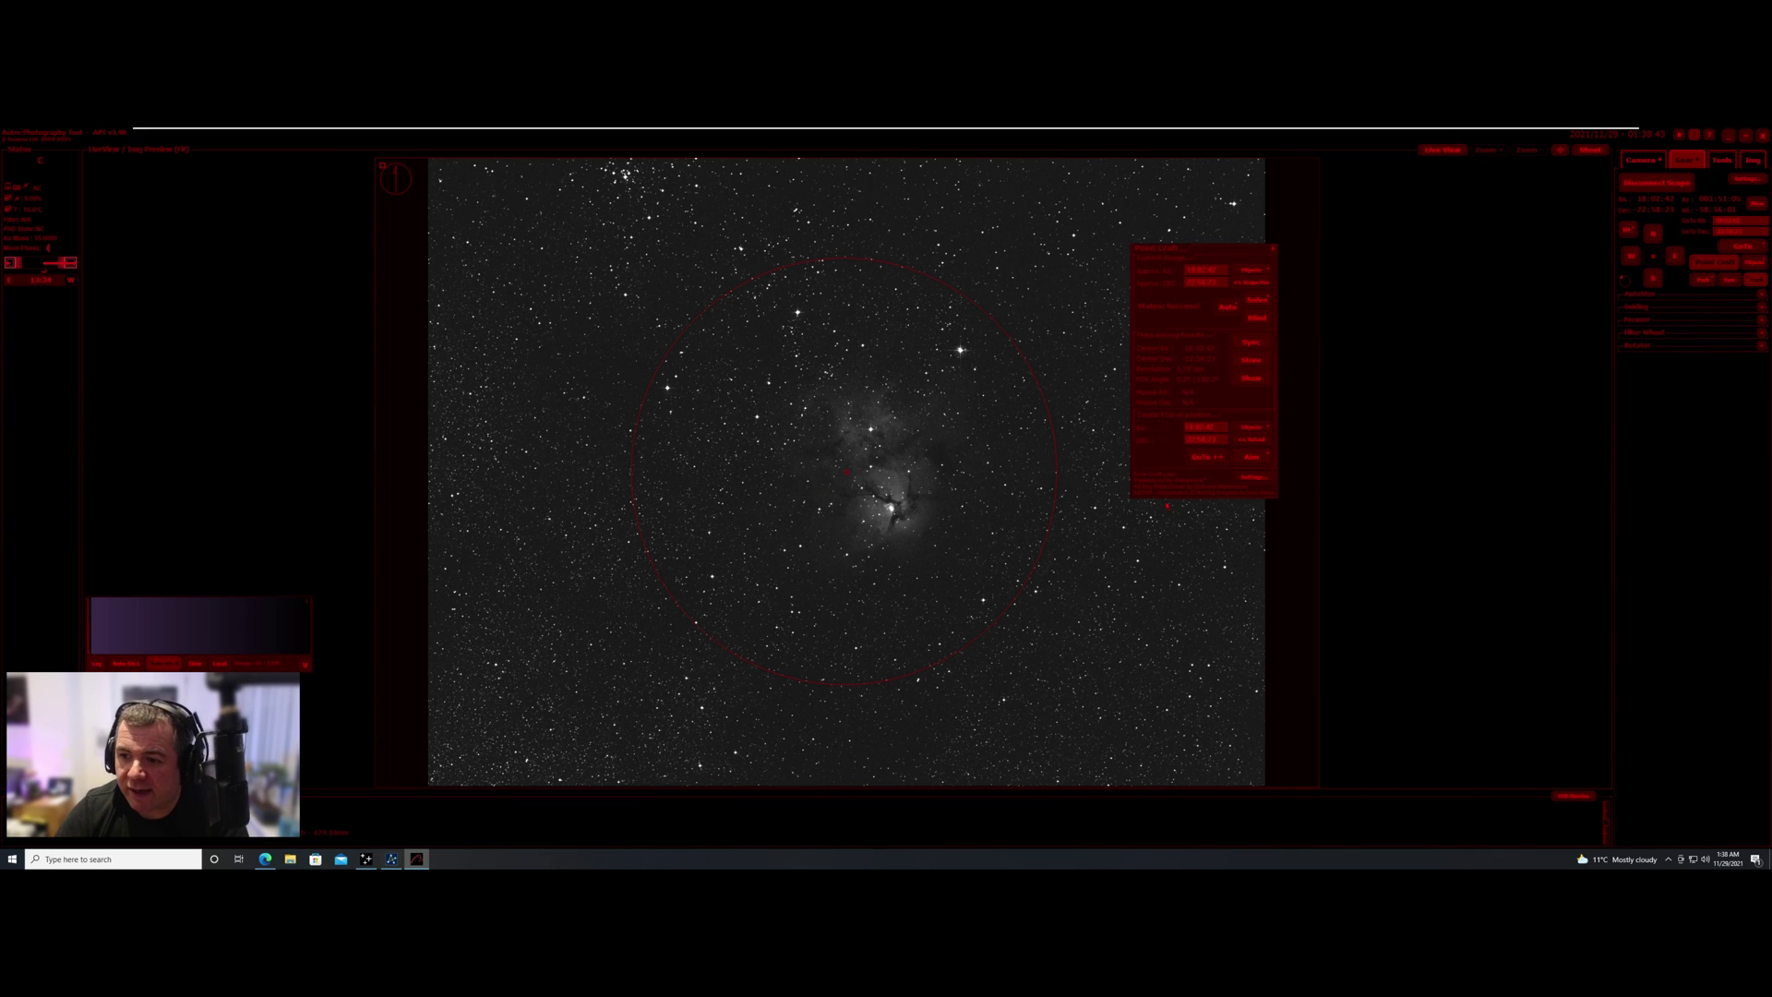
left_click(1257, 462)
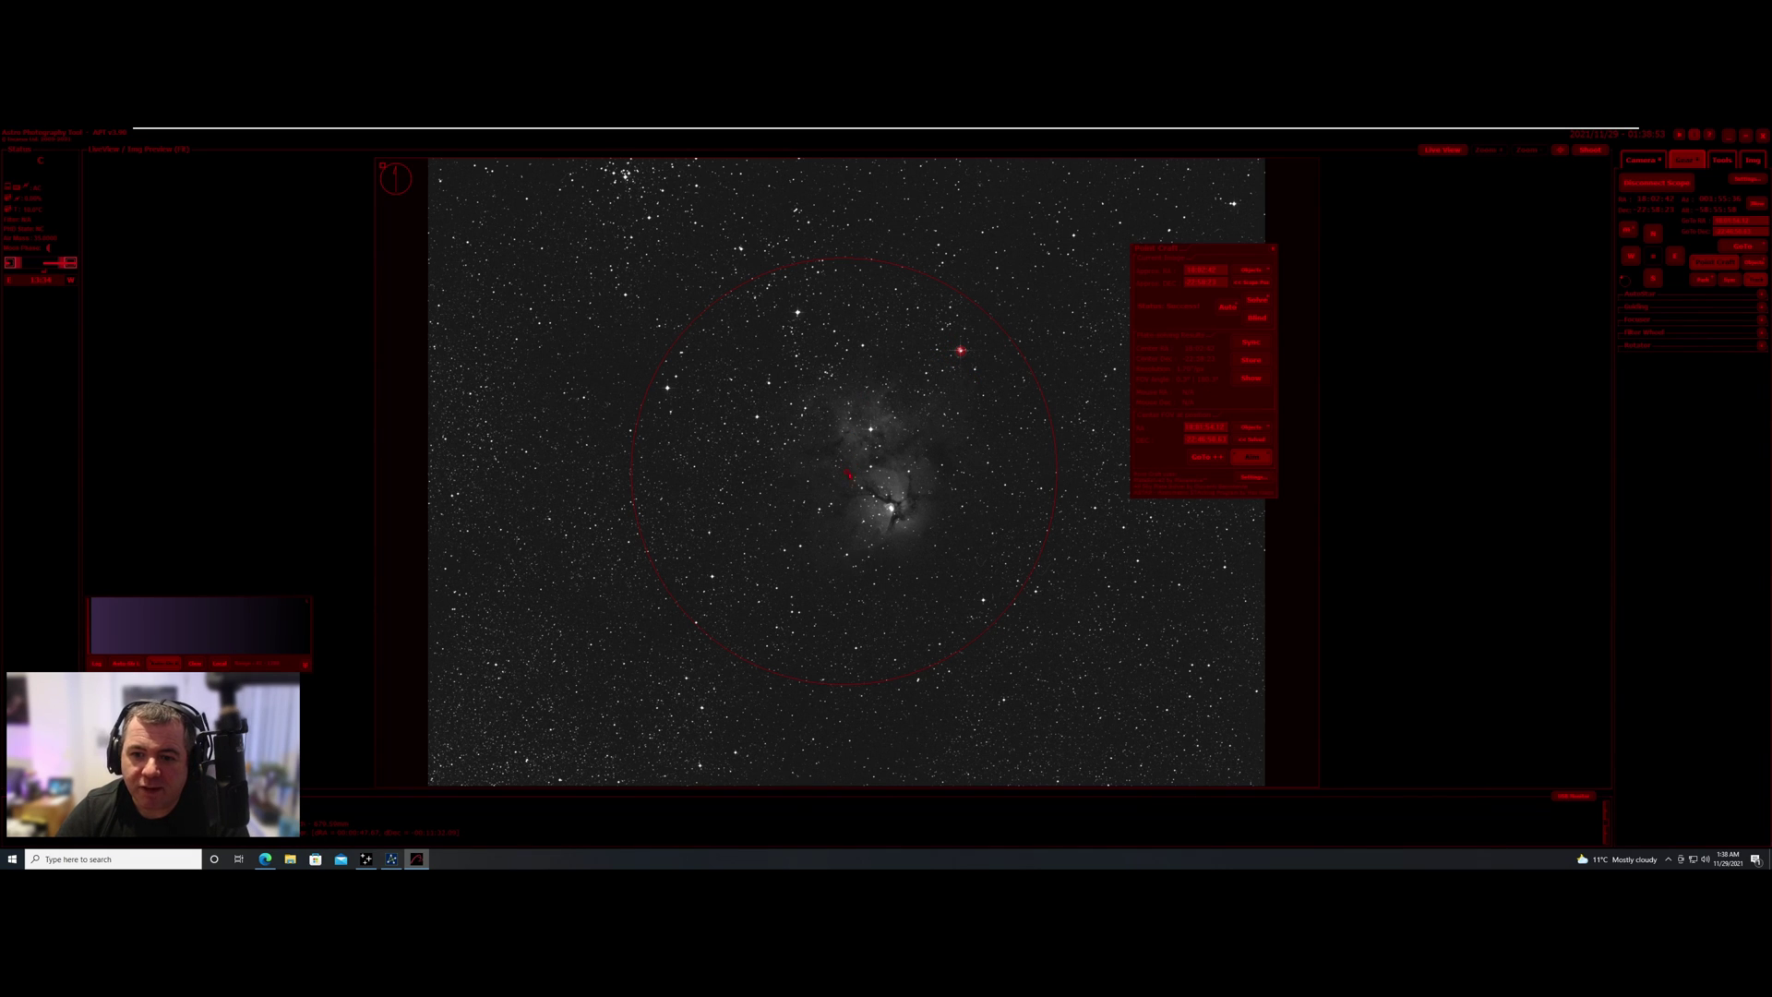
left_click(1209, 459)
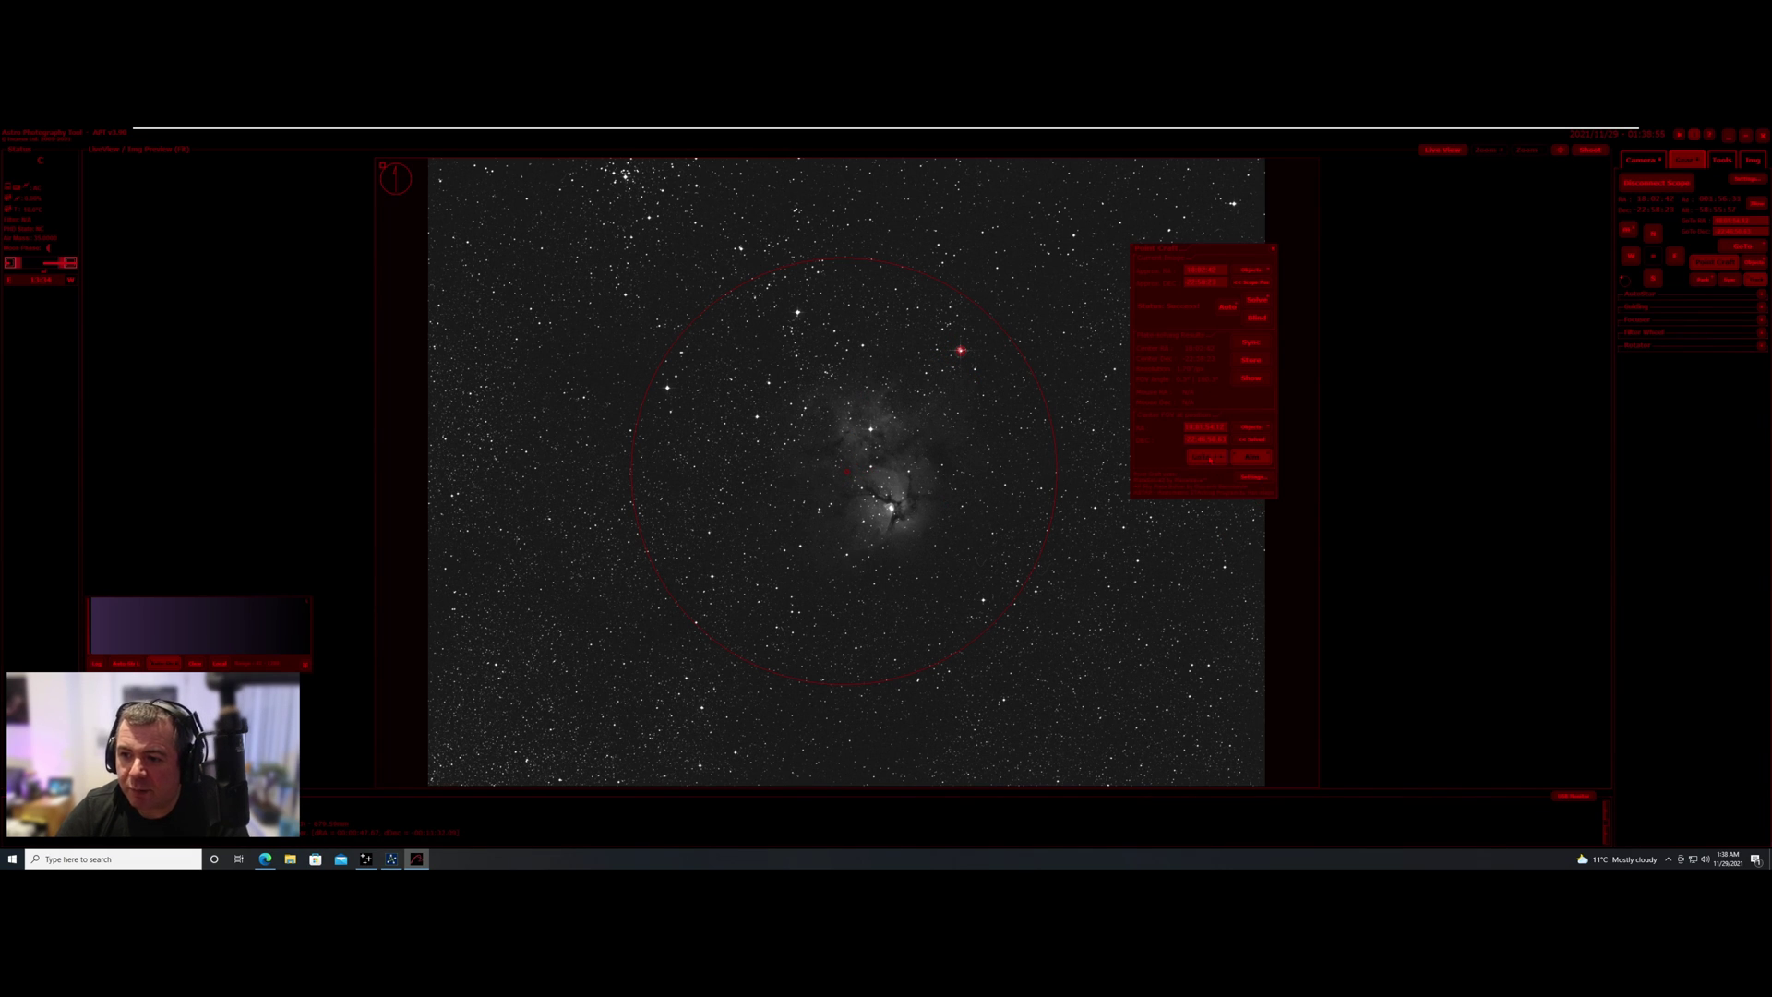
left_click(1210, 459)
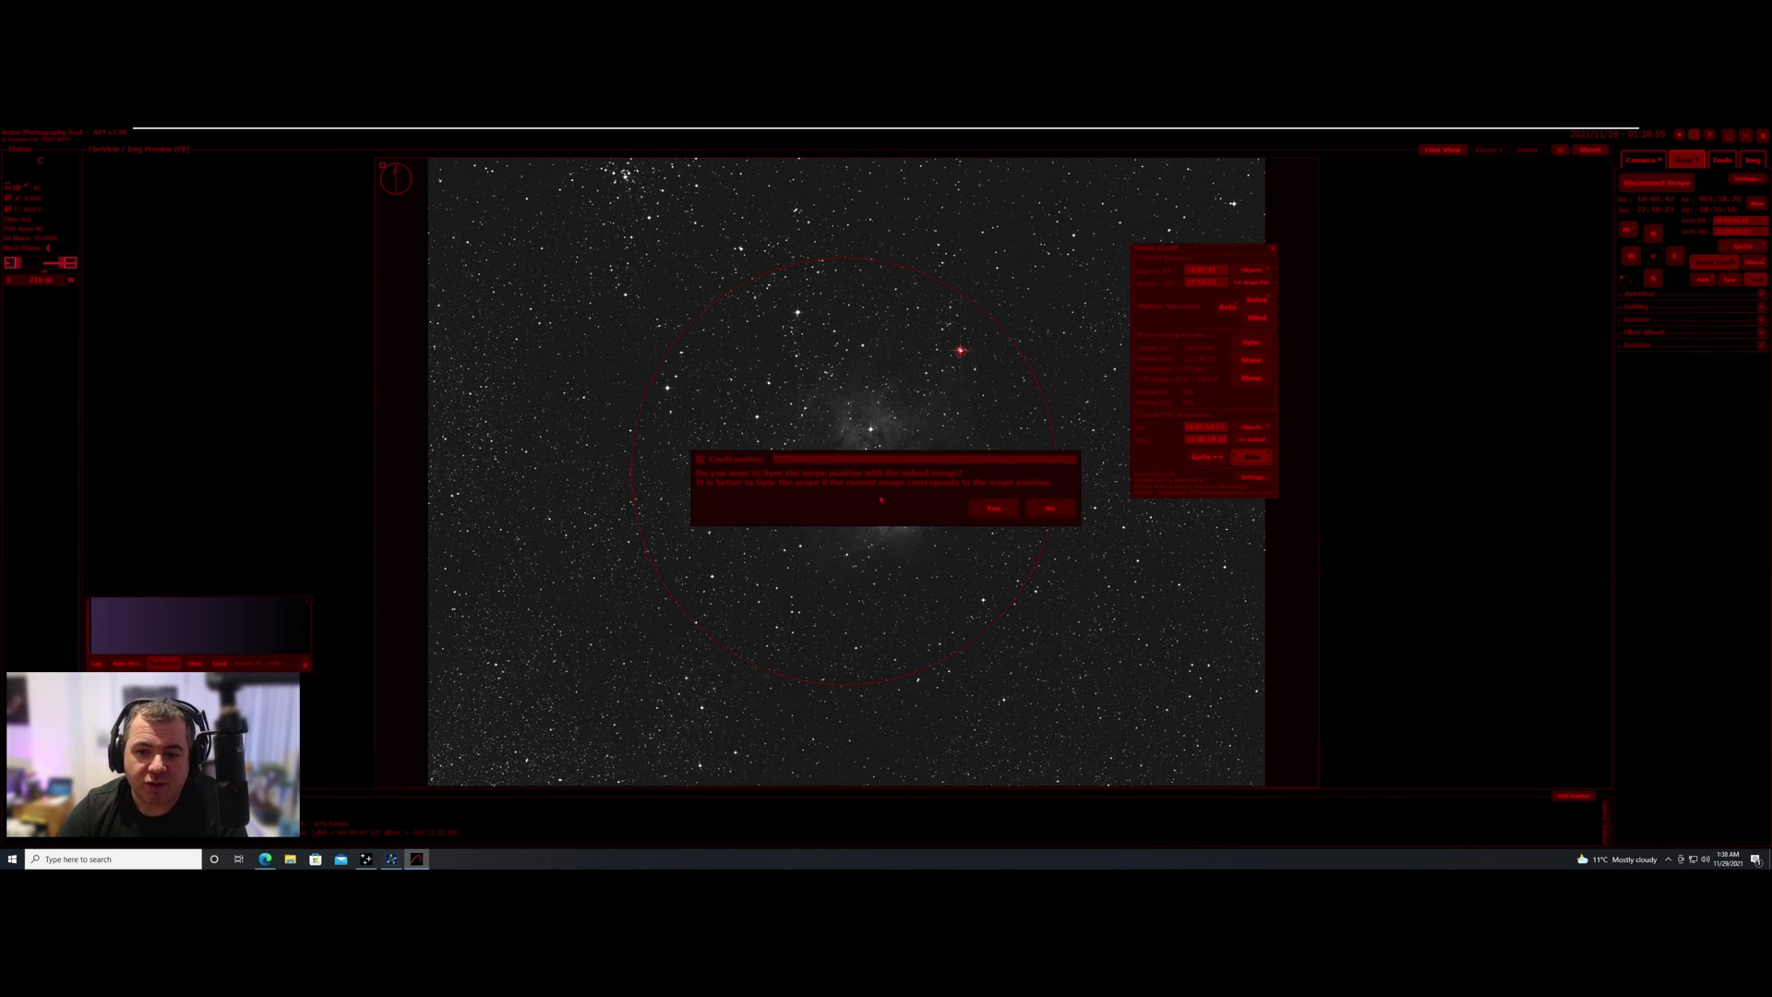
Confirm Yes to sync the scope to the solved M20 position
left_click(994, 509)
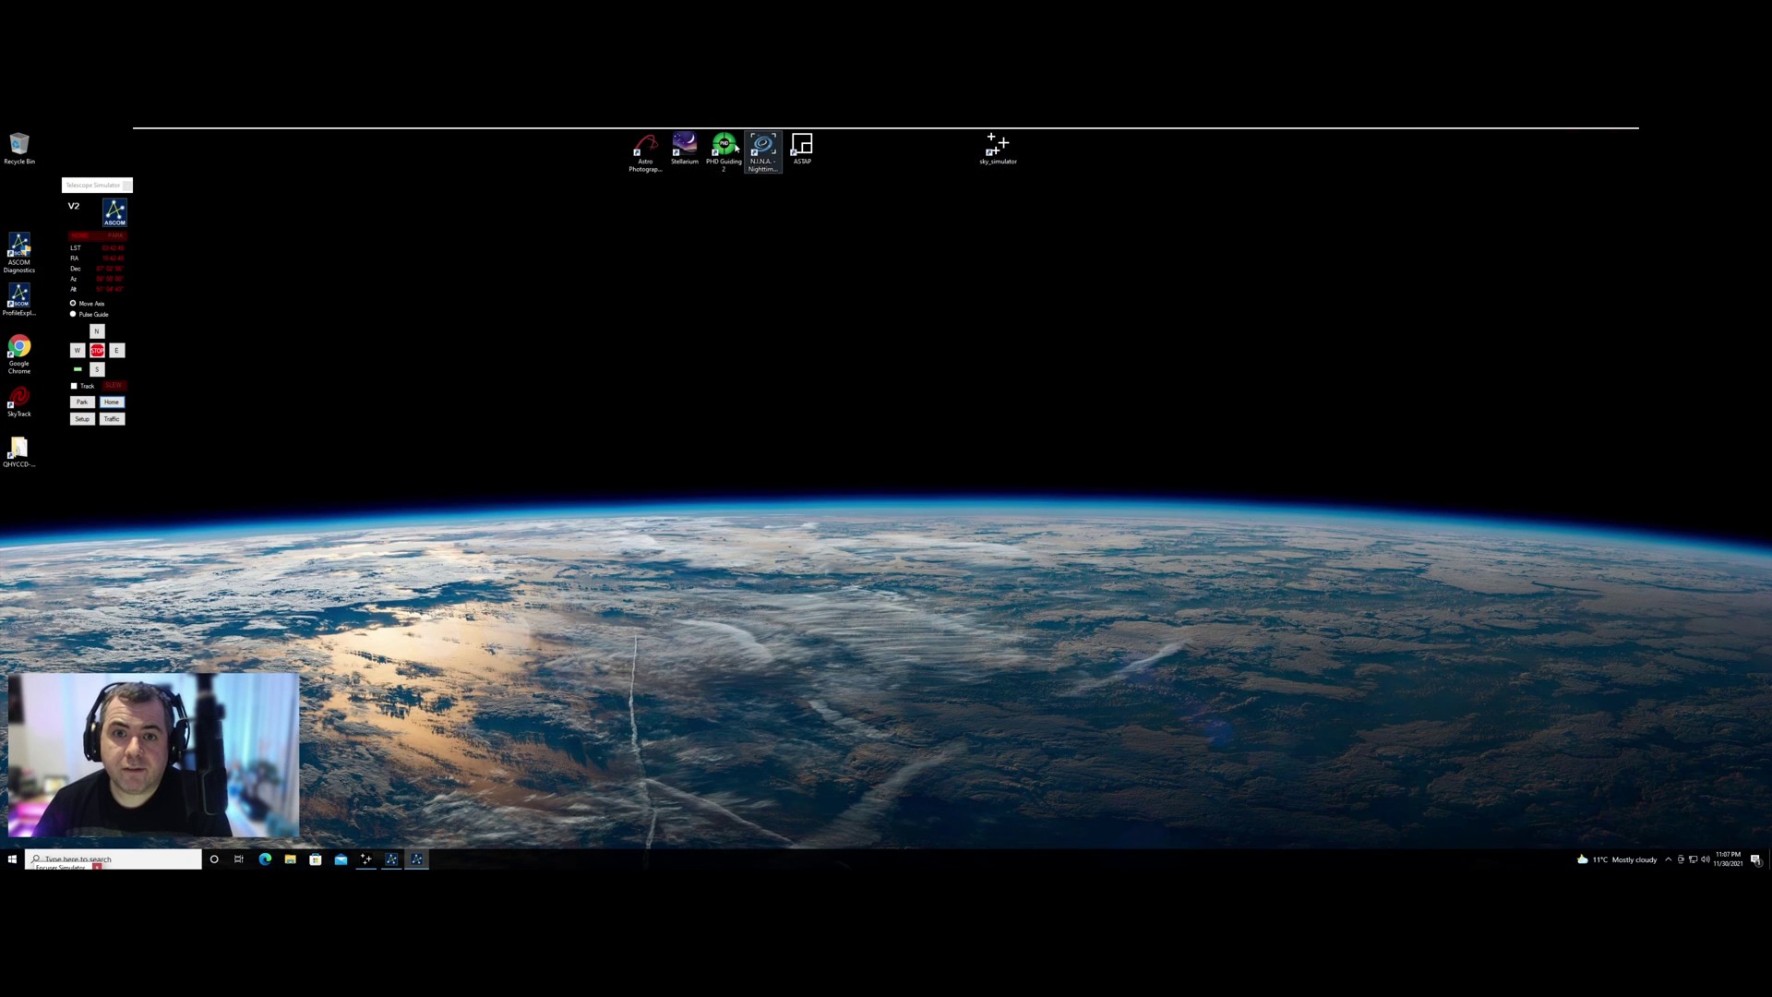
Start N.I.N.A. from its desktop icon
double_click(761, 150)
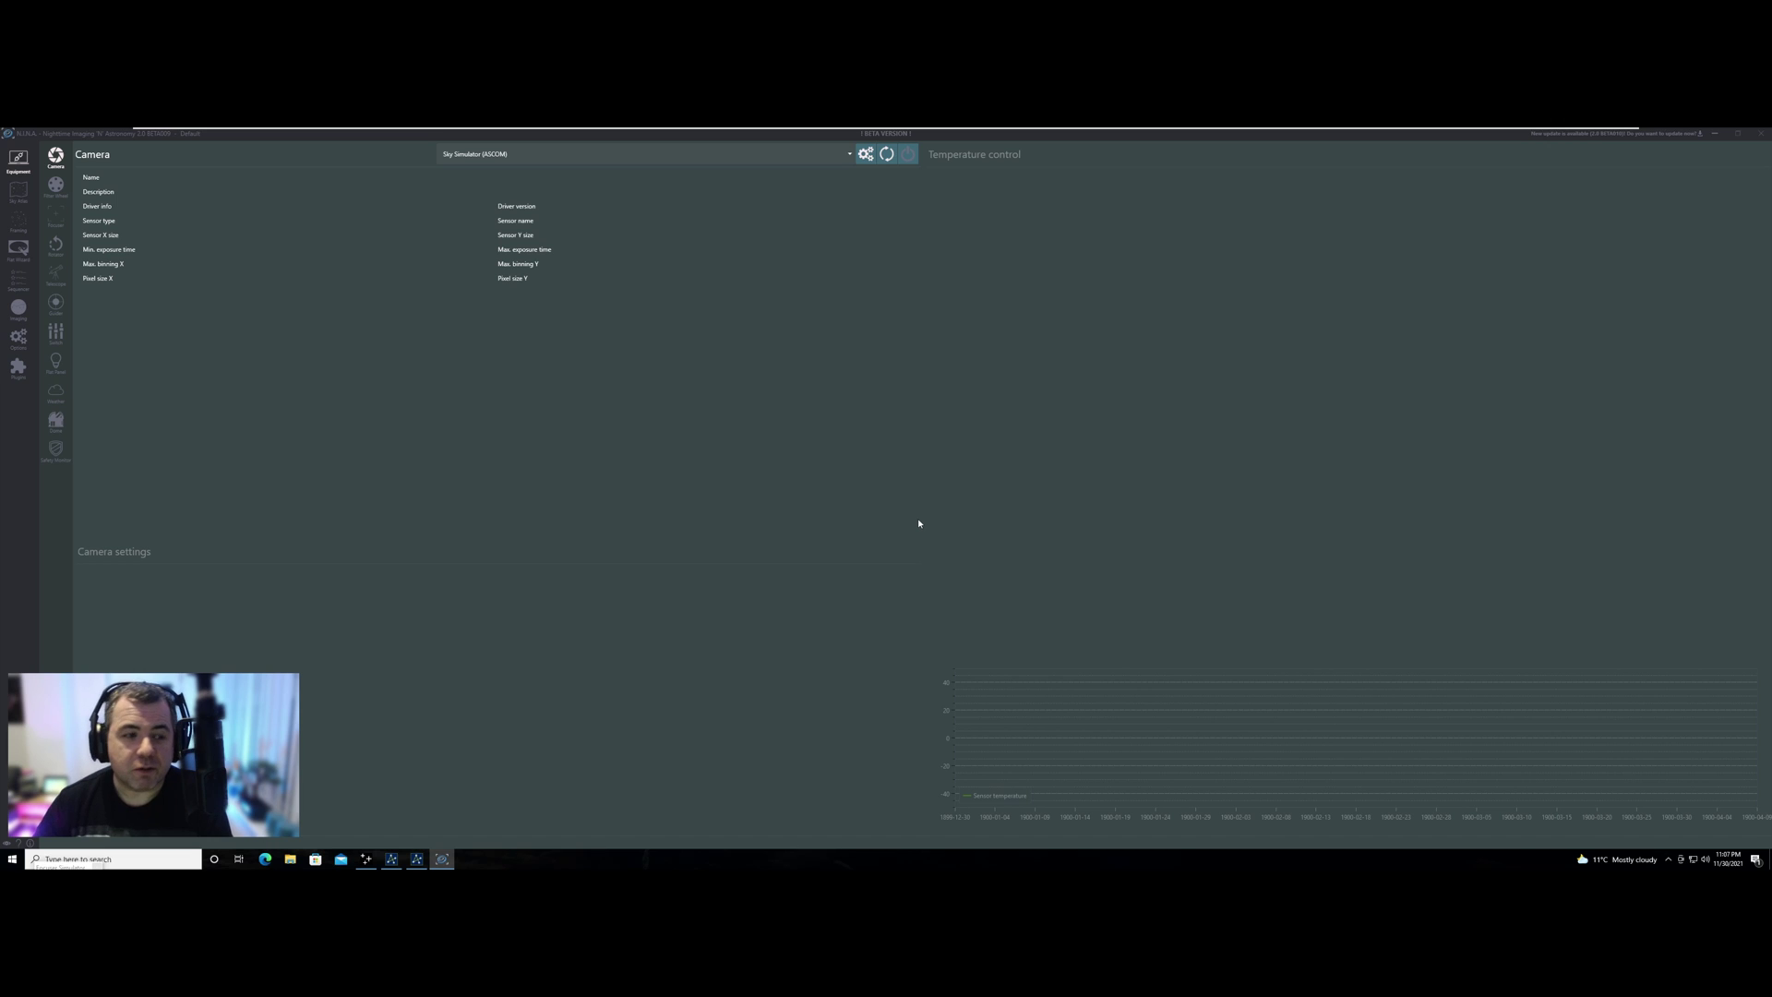
Review the ASTAP settings under Options > Plate Solving, then return to the camera page
left_click(14, 339)
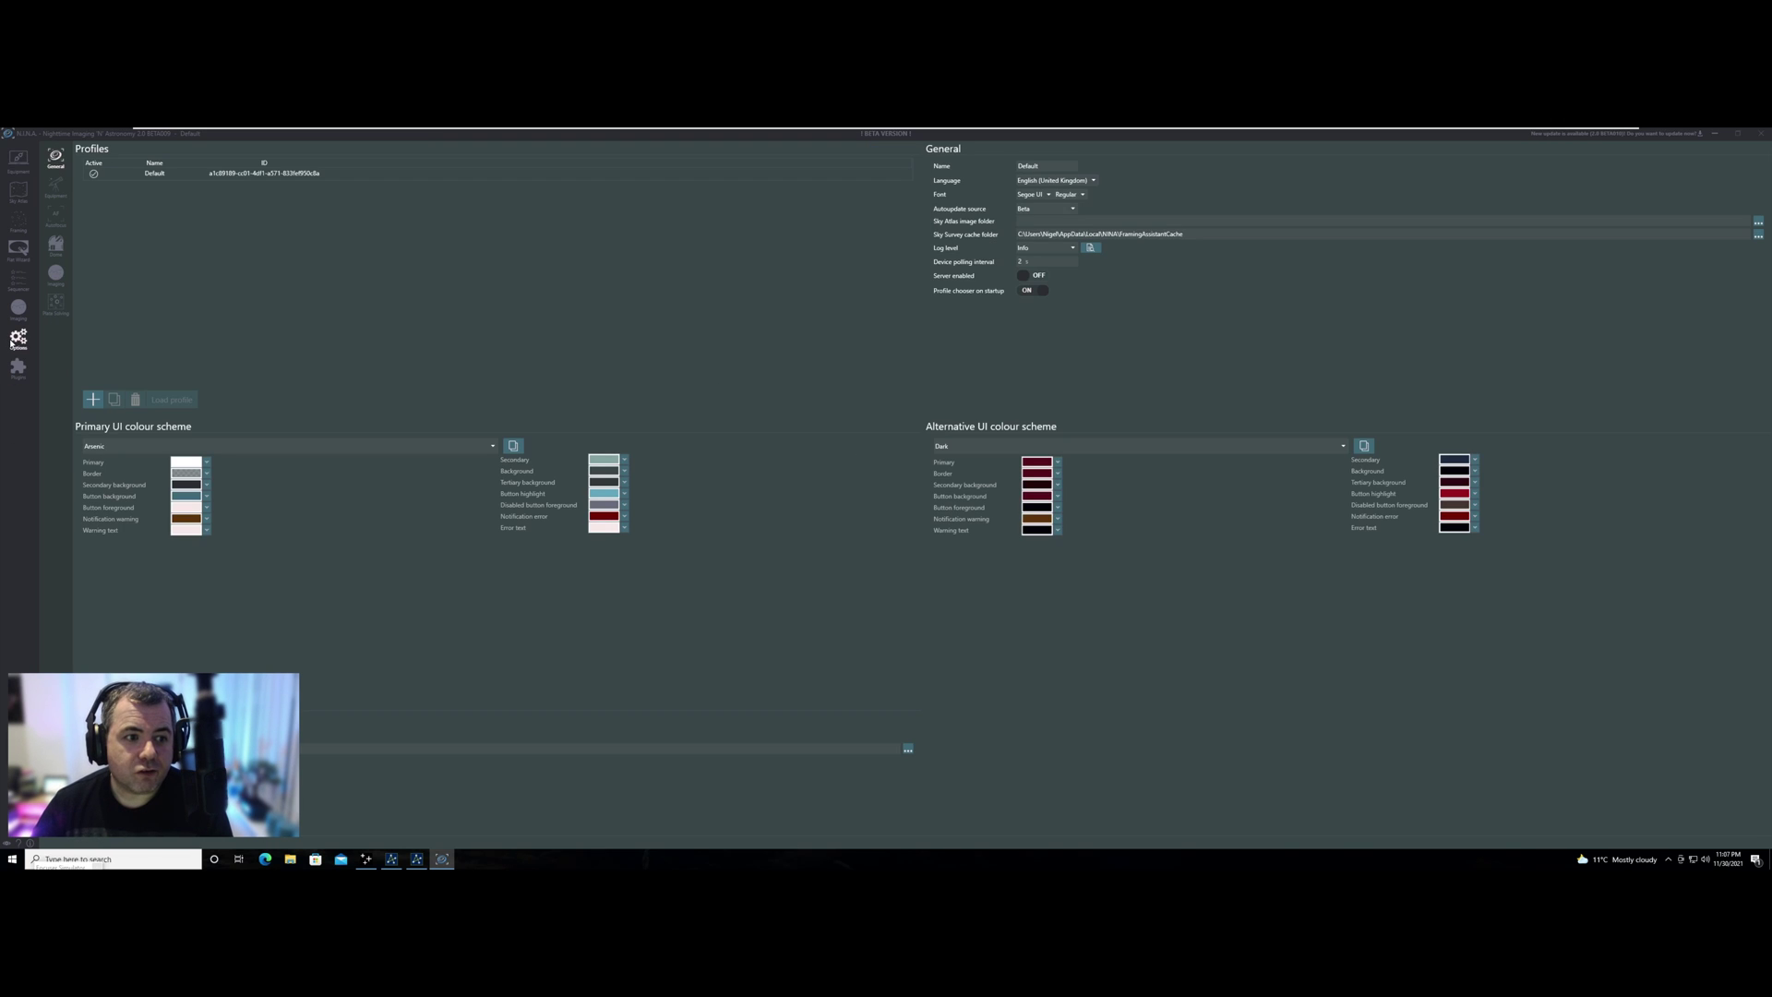
left_click(57, 312)
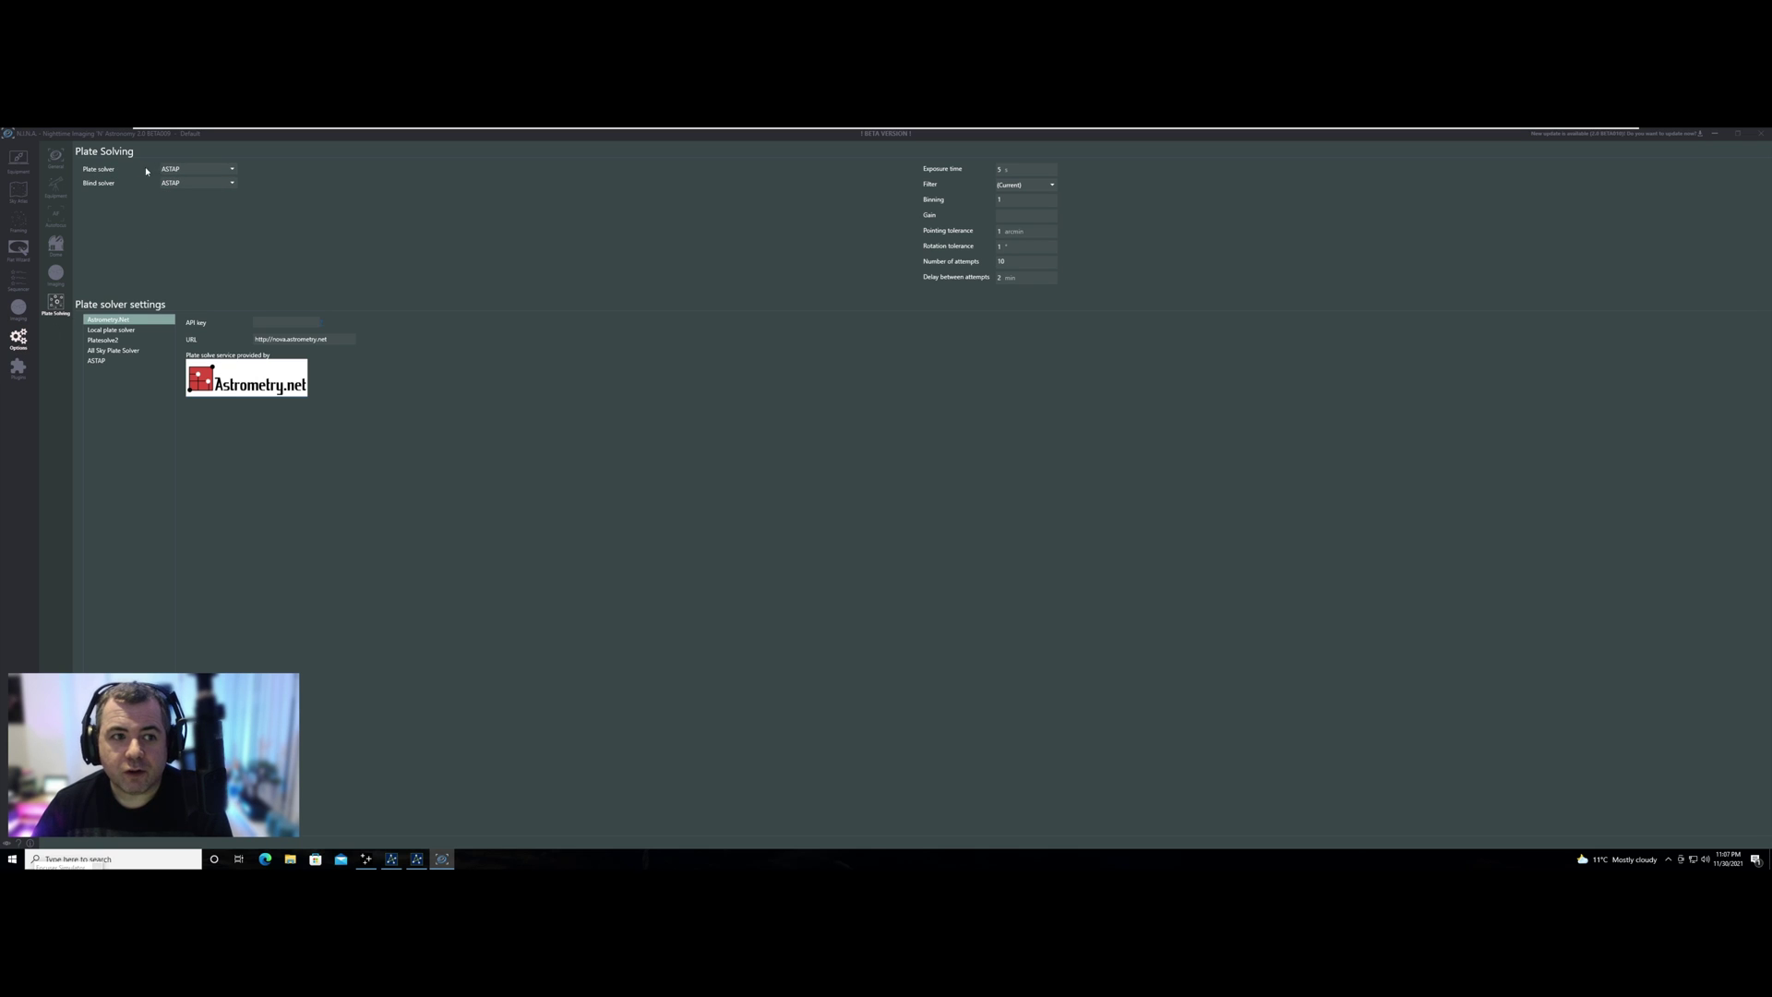
left_click(97, 362)
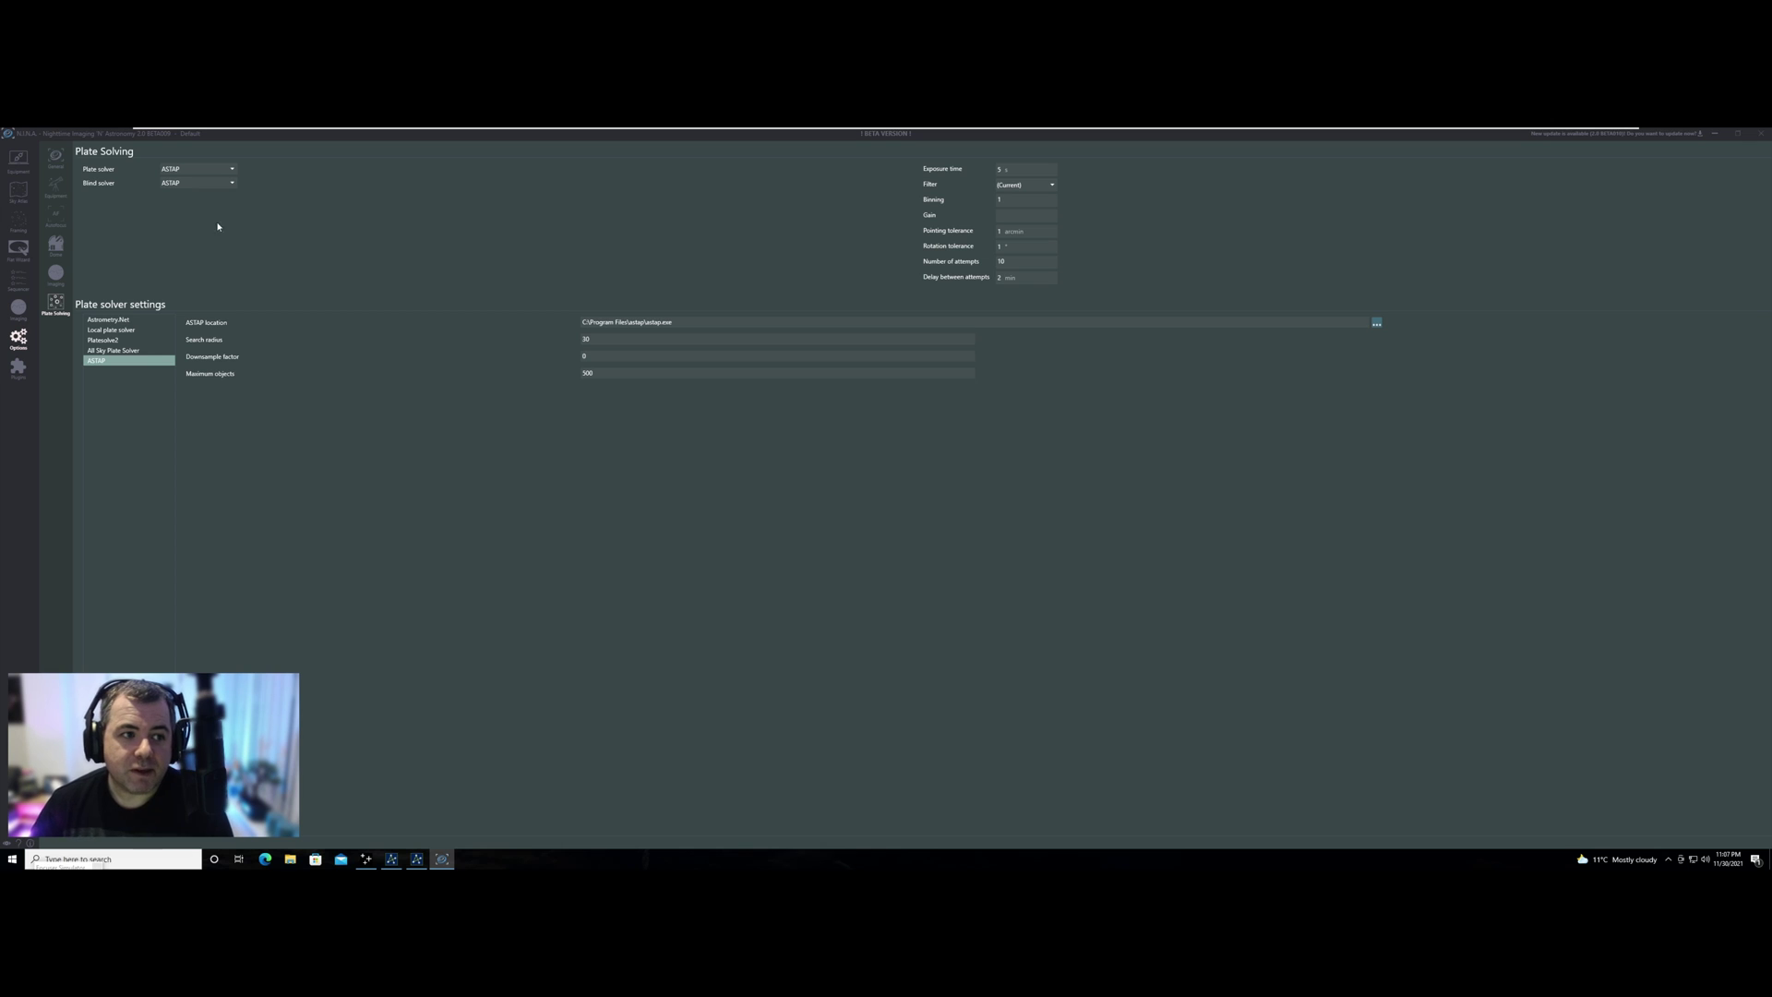
left_click(18, 159)
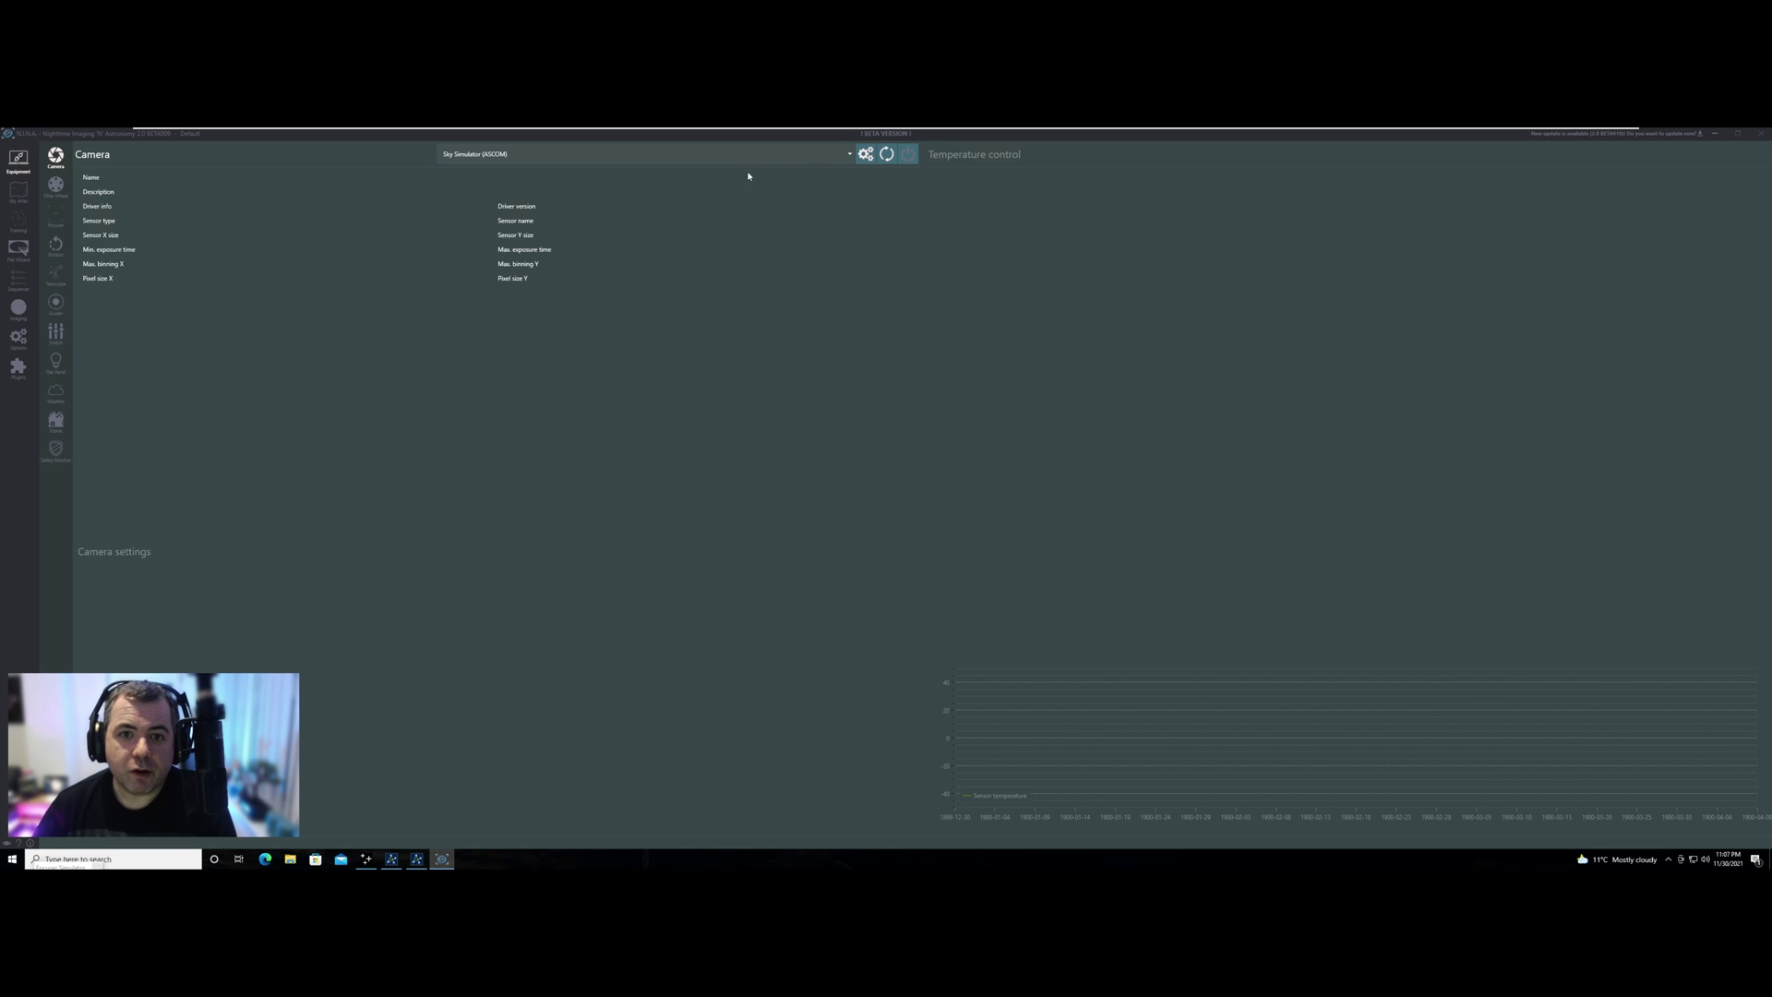
Connect the Sky Simulator (ASCOM) camera and start cooling it toward -10 °C
left_click(720, 155)
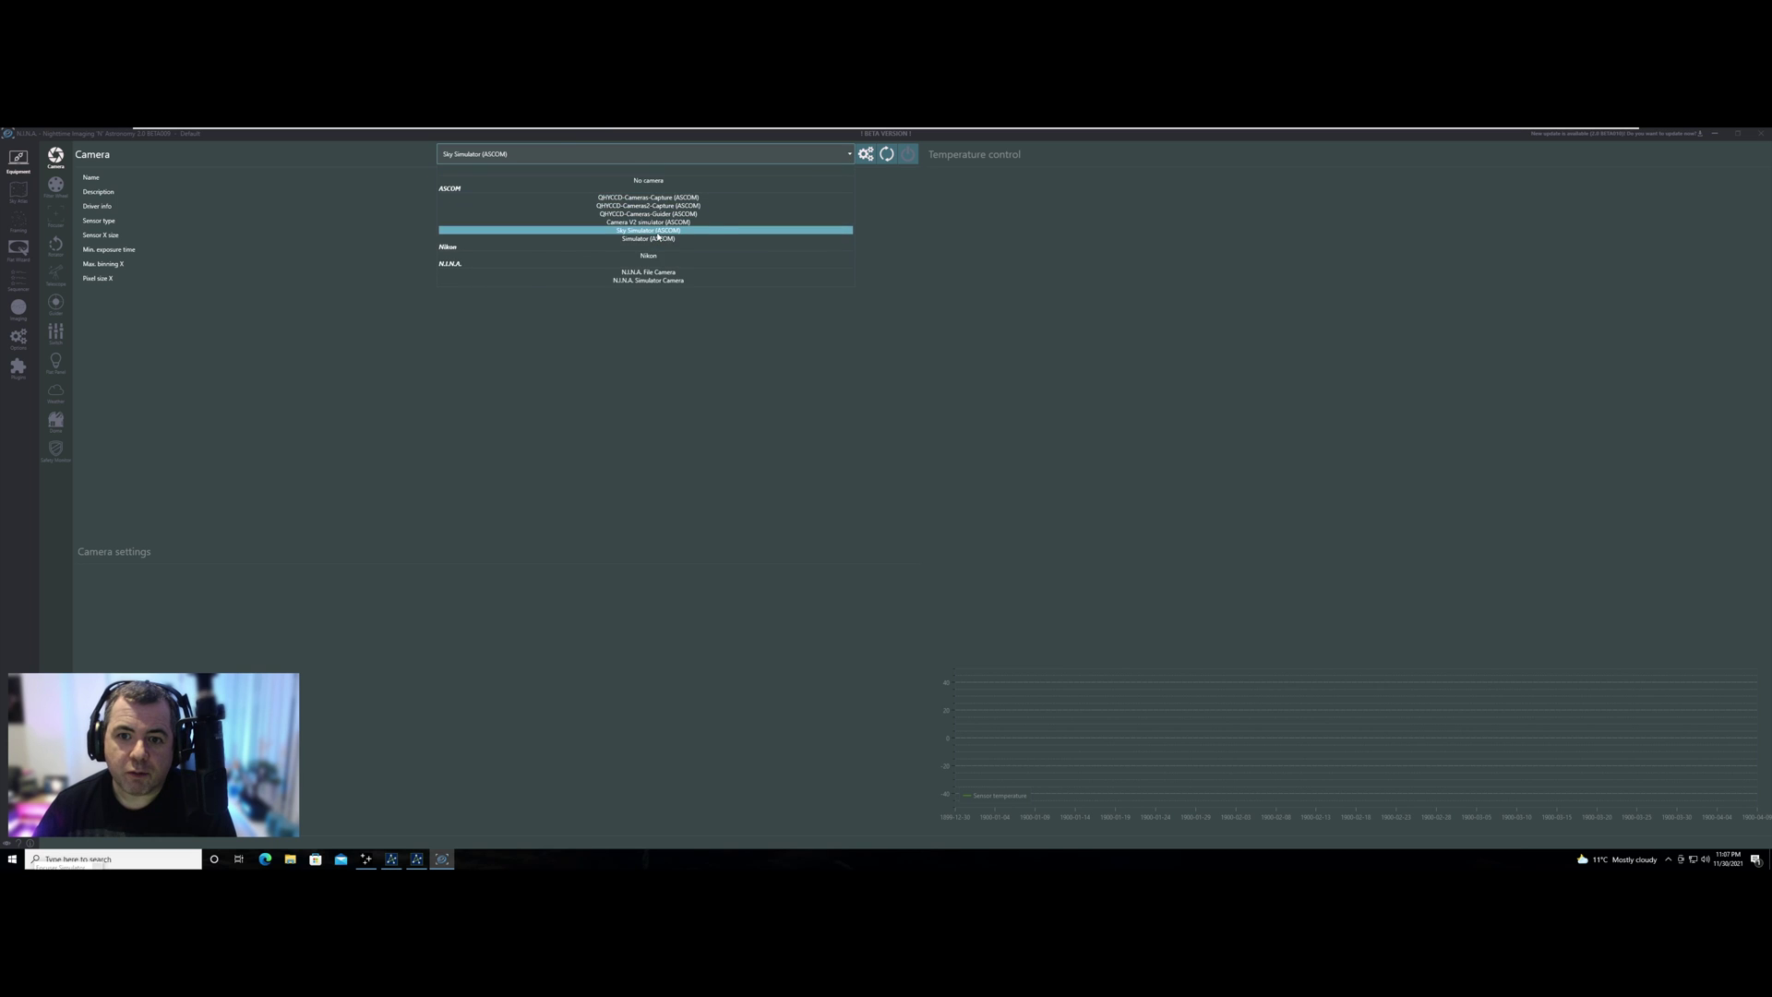
left_click(658, 231)
left_click(908, 155)
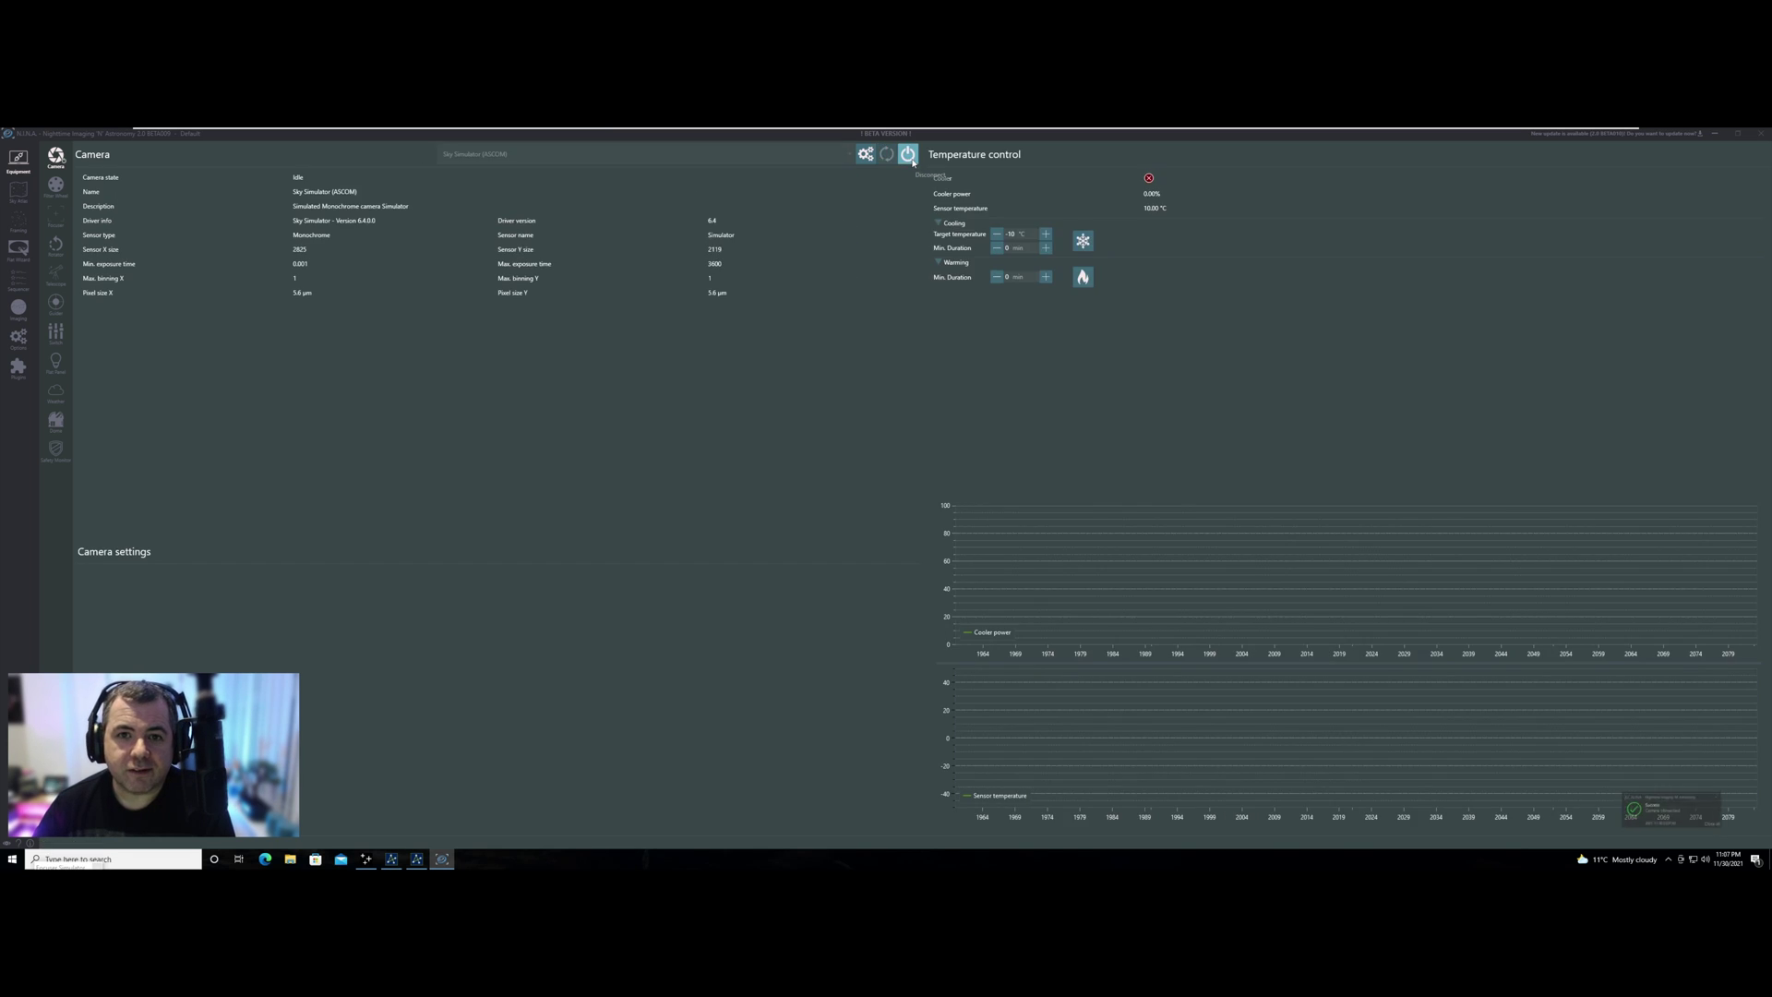
left_click(1084, 242)
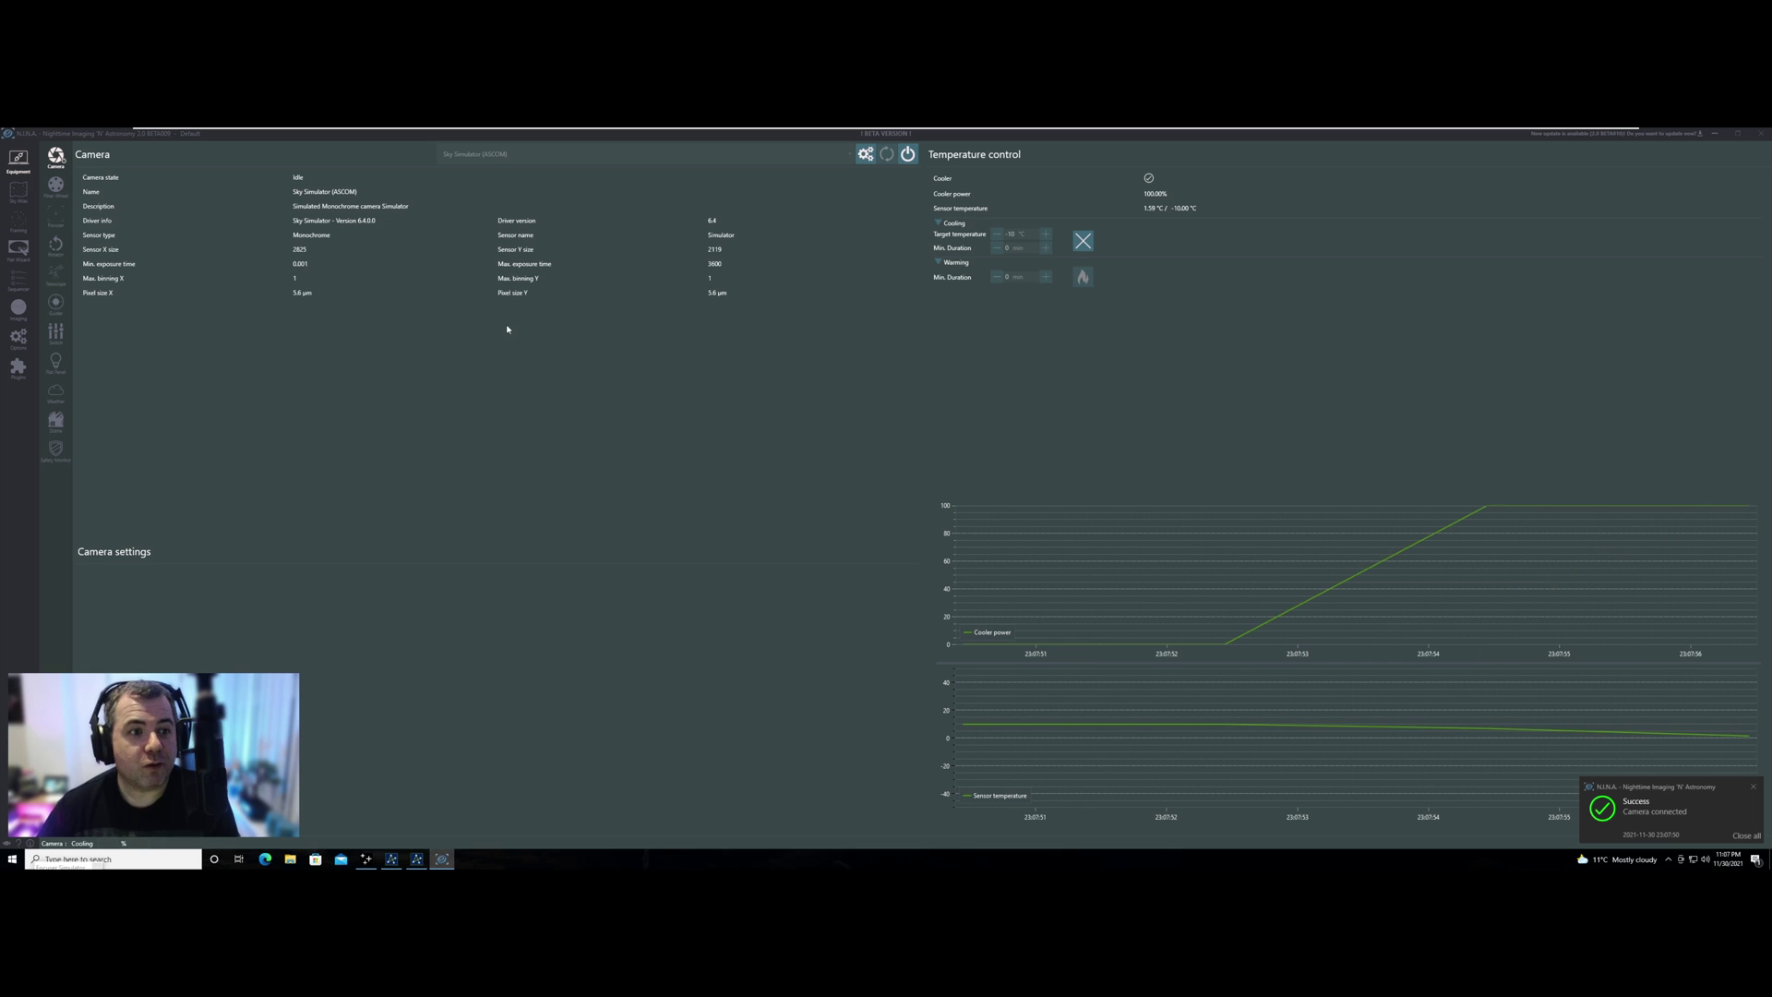
left_click(56, 274)
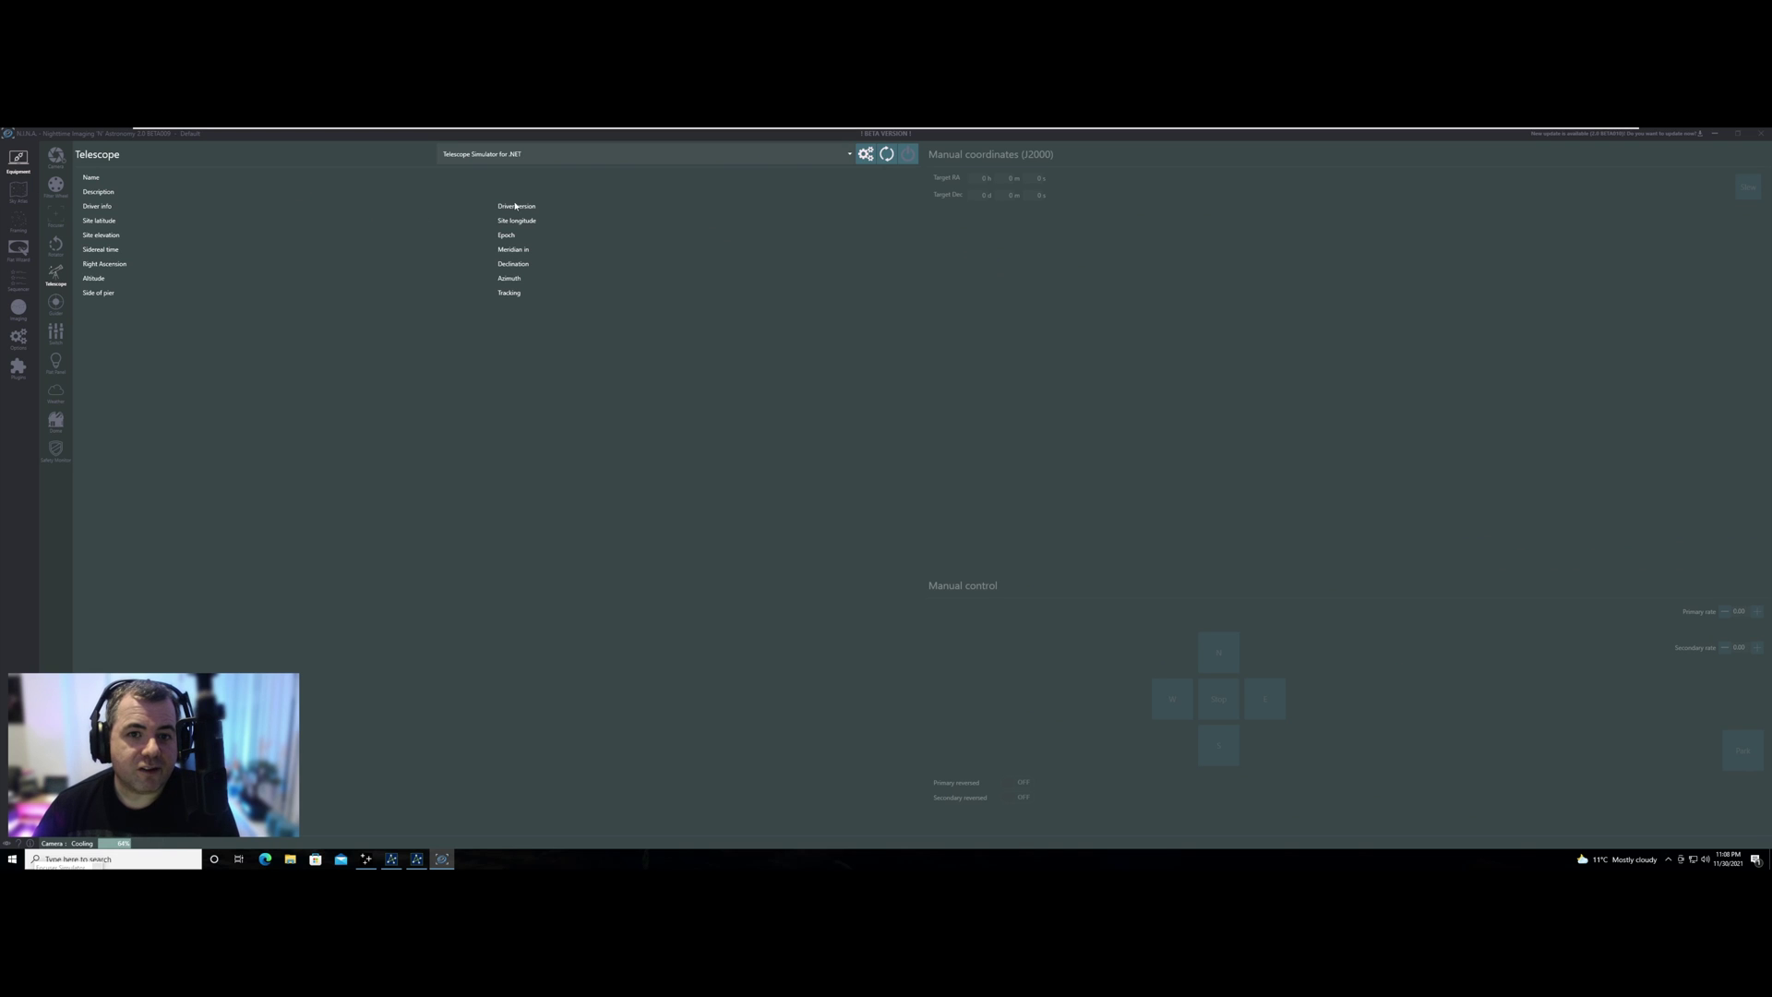
Connect Telescope Simulator for .NET as the mount
left_click(847, 154)
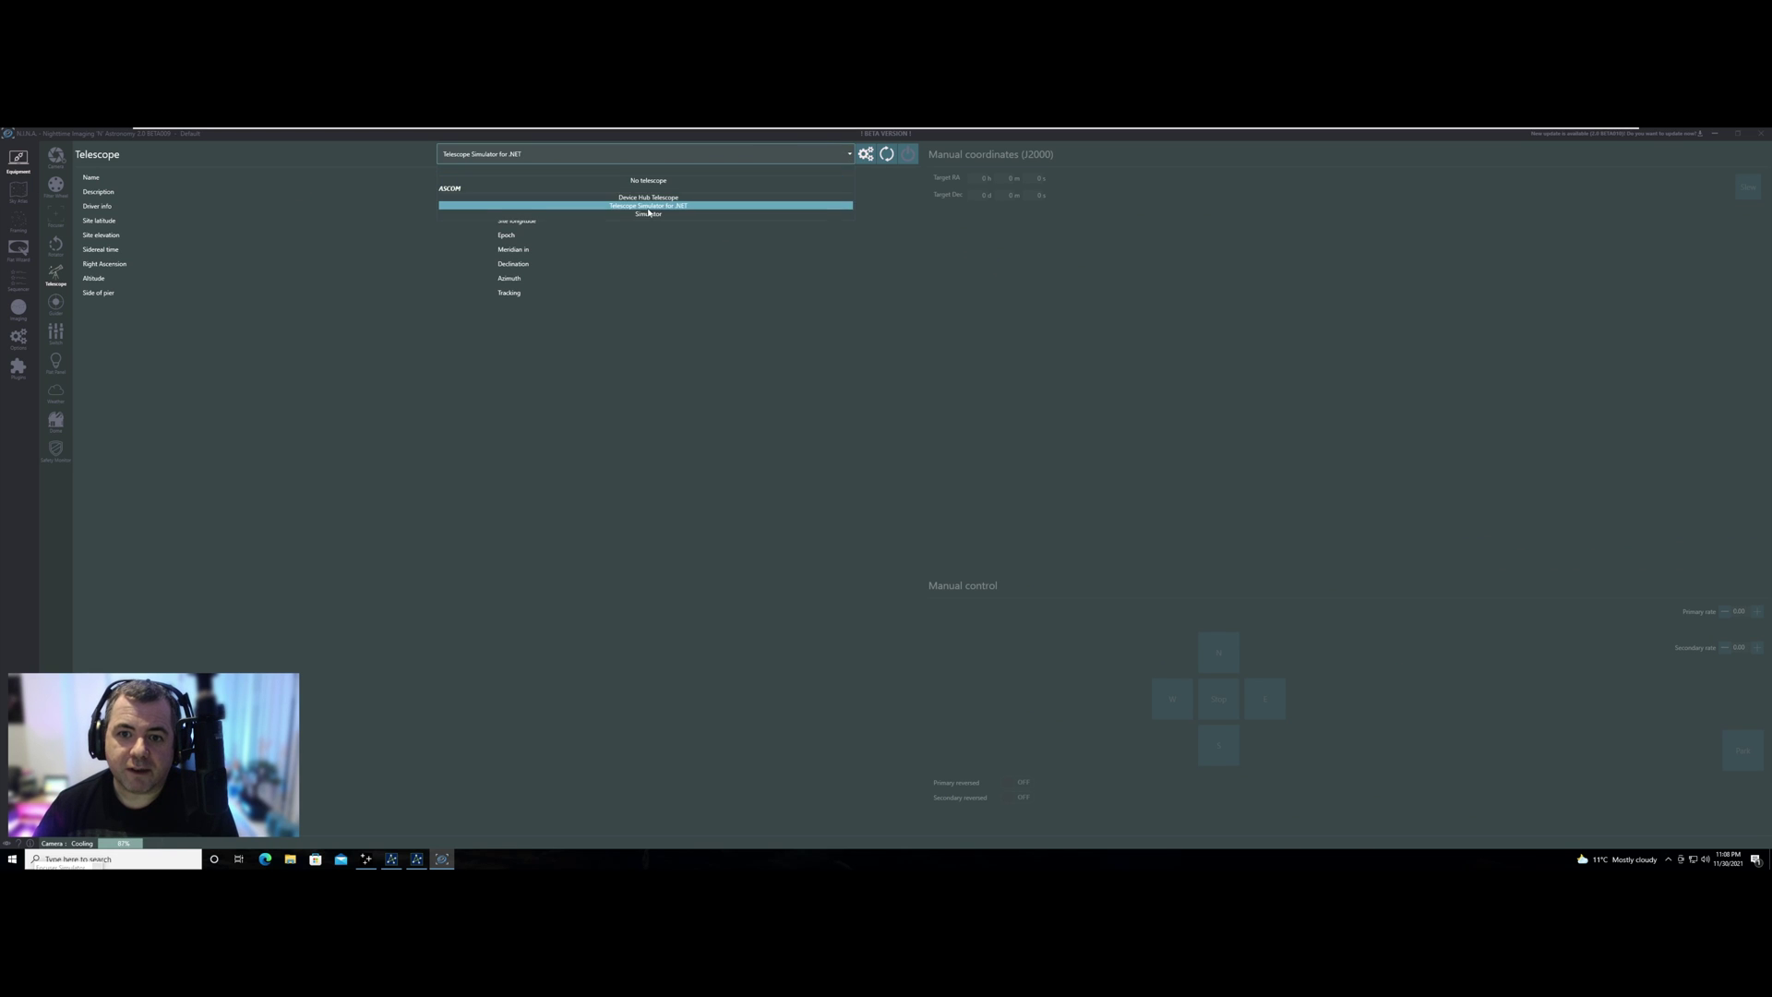
left_click(648, 208)
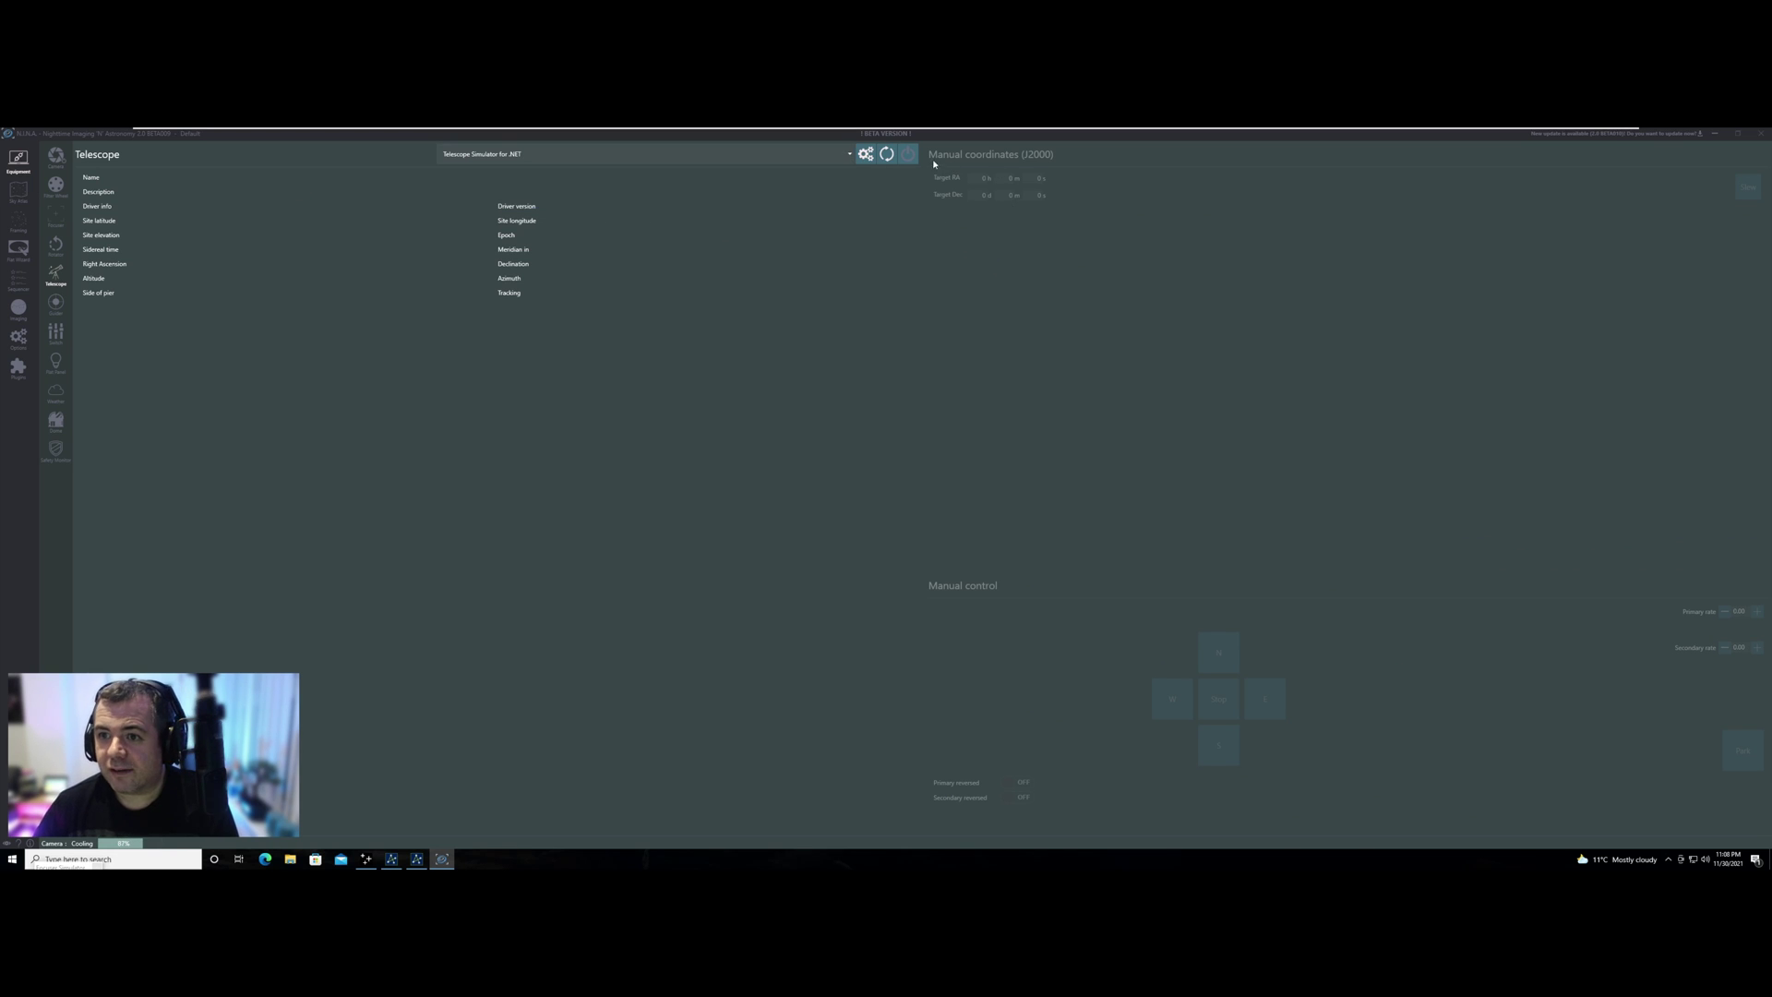
left_click(907, 154)
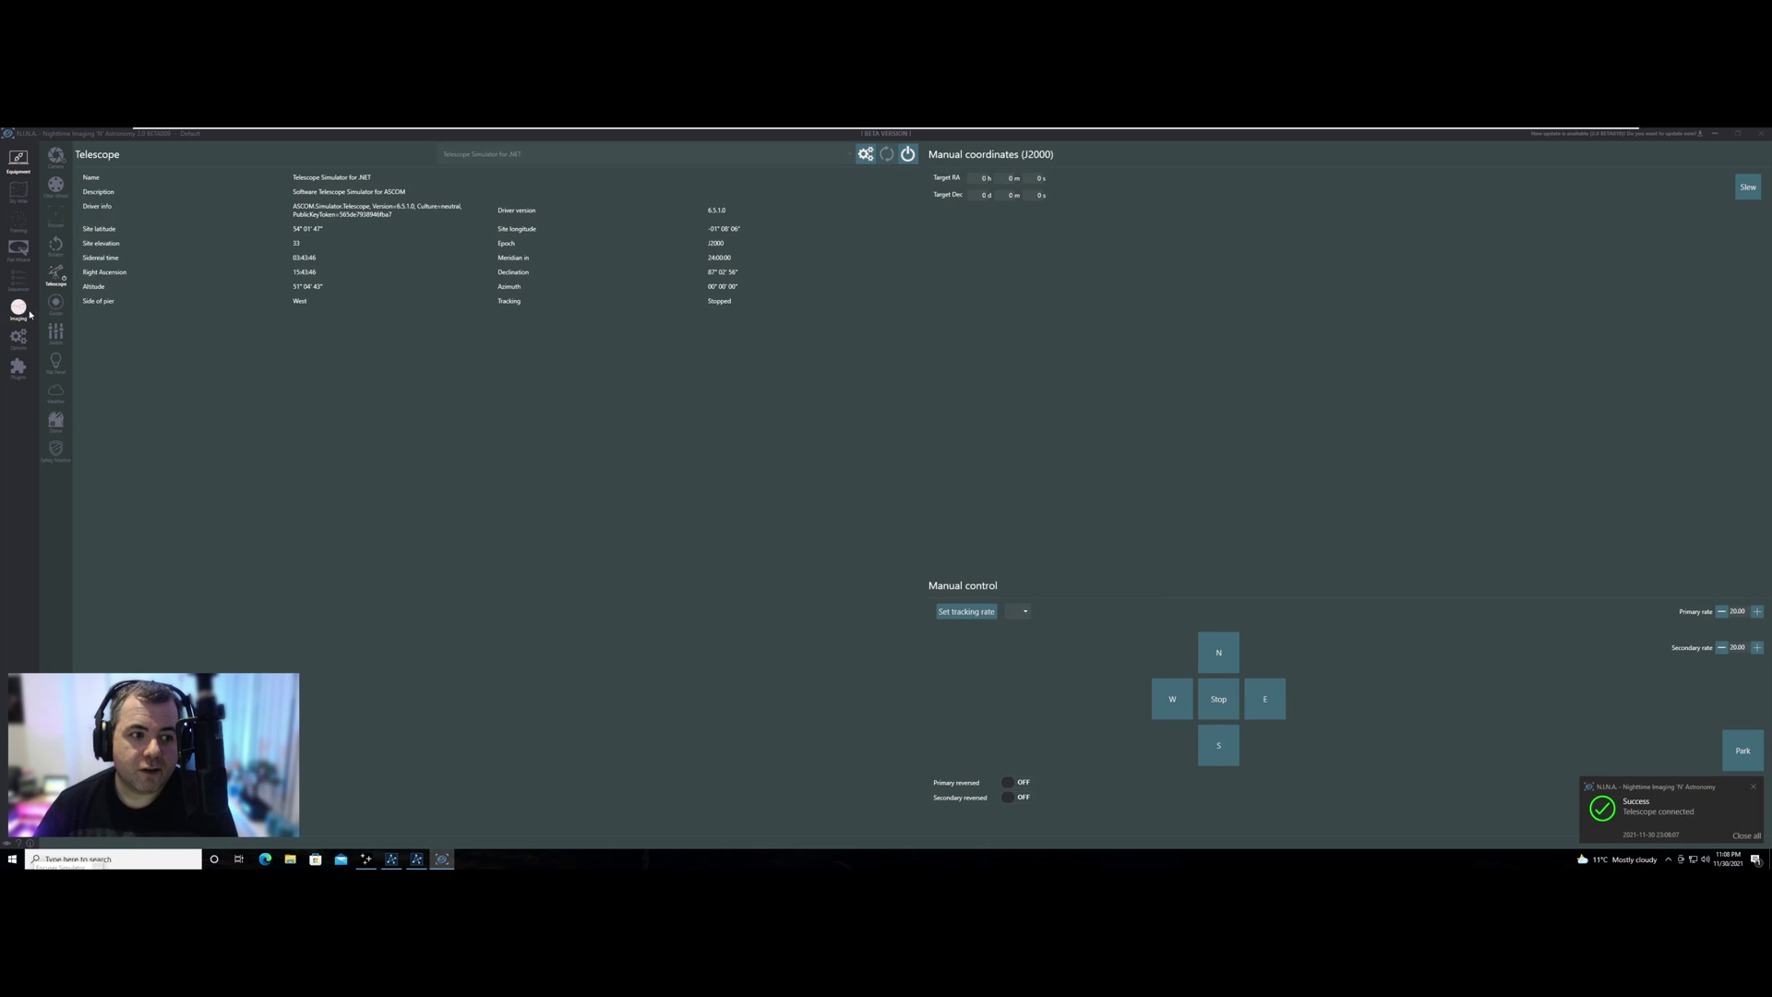
left_click(18, 309)
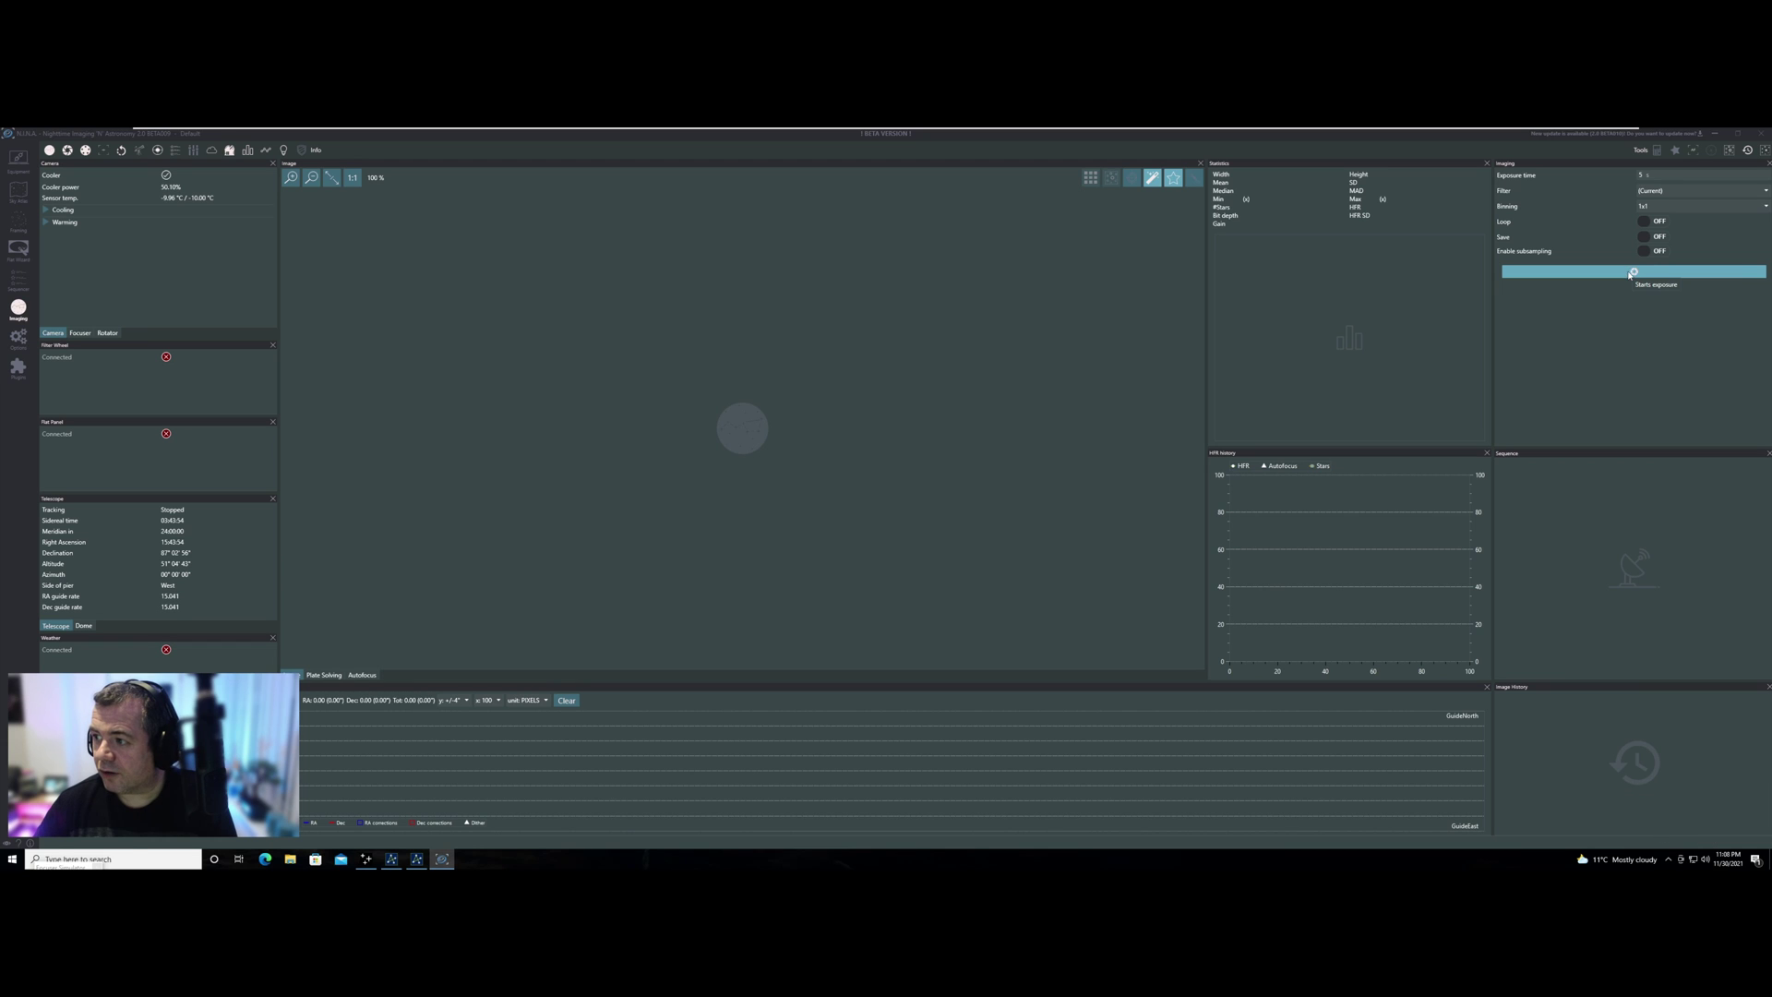
Take a test exposure of the simulated star field and fit it to the window
left_click(1632, 274)
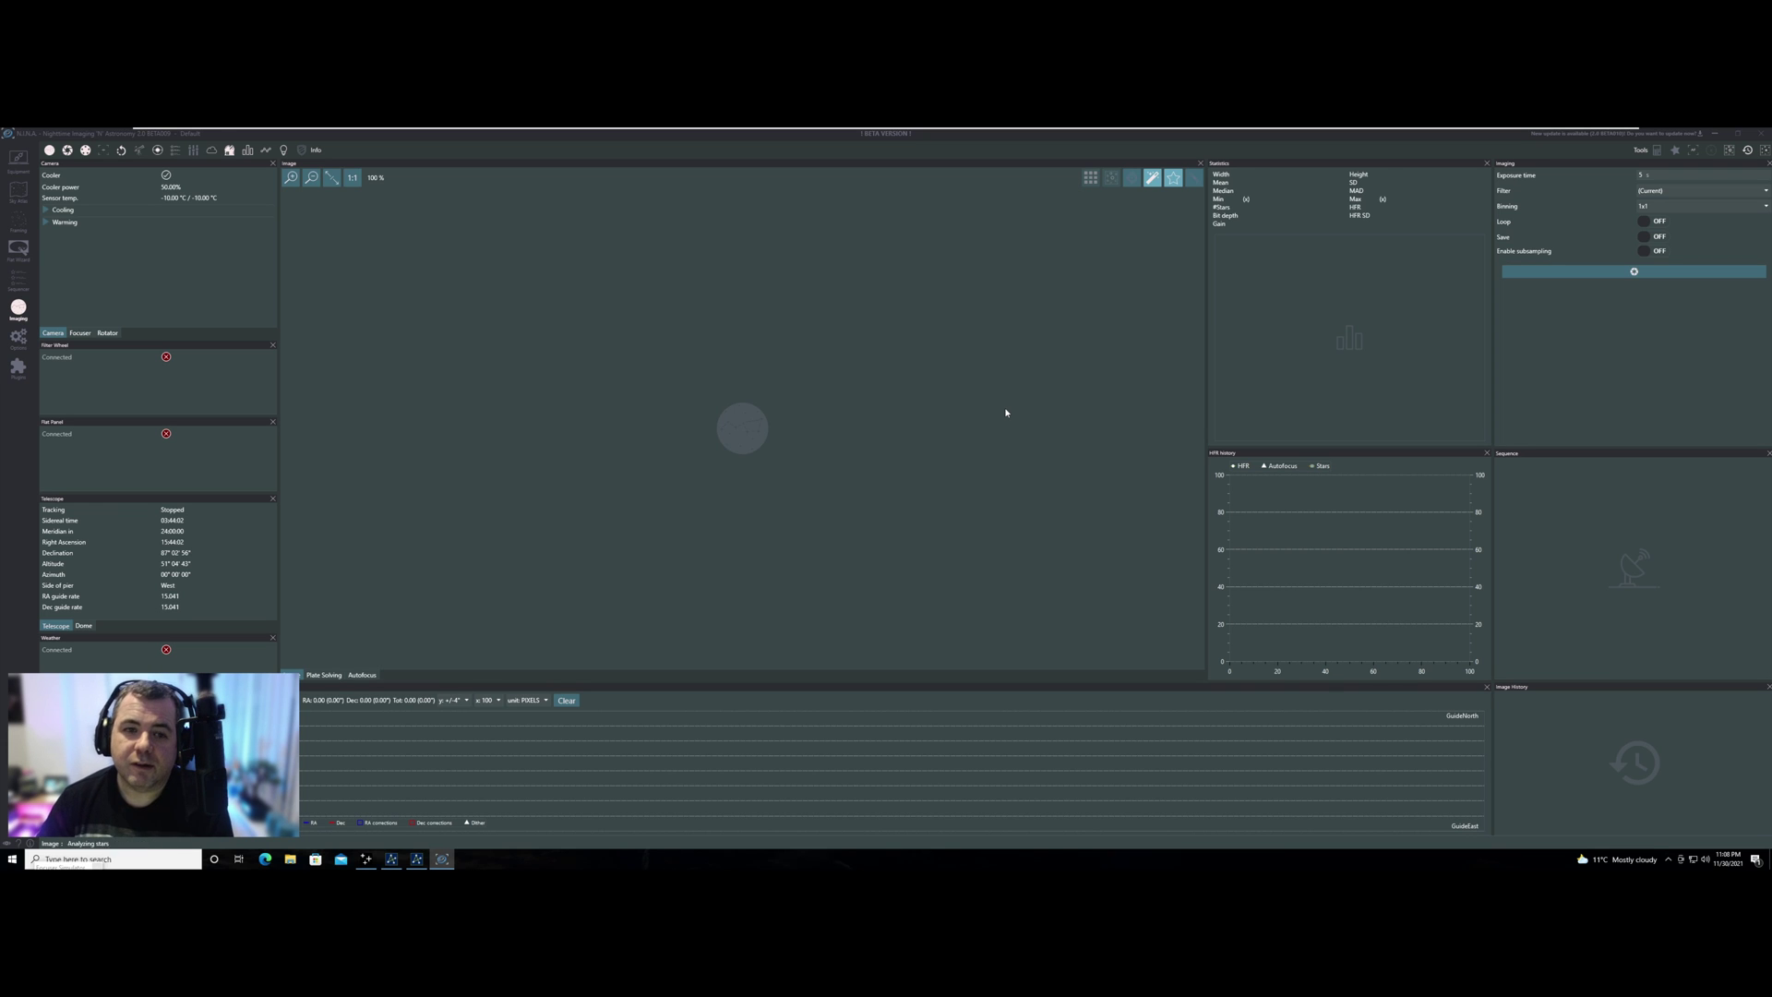
left_click(331, 177)
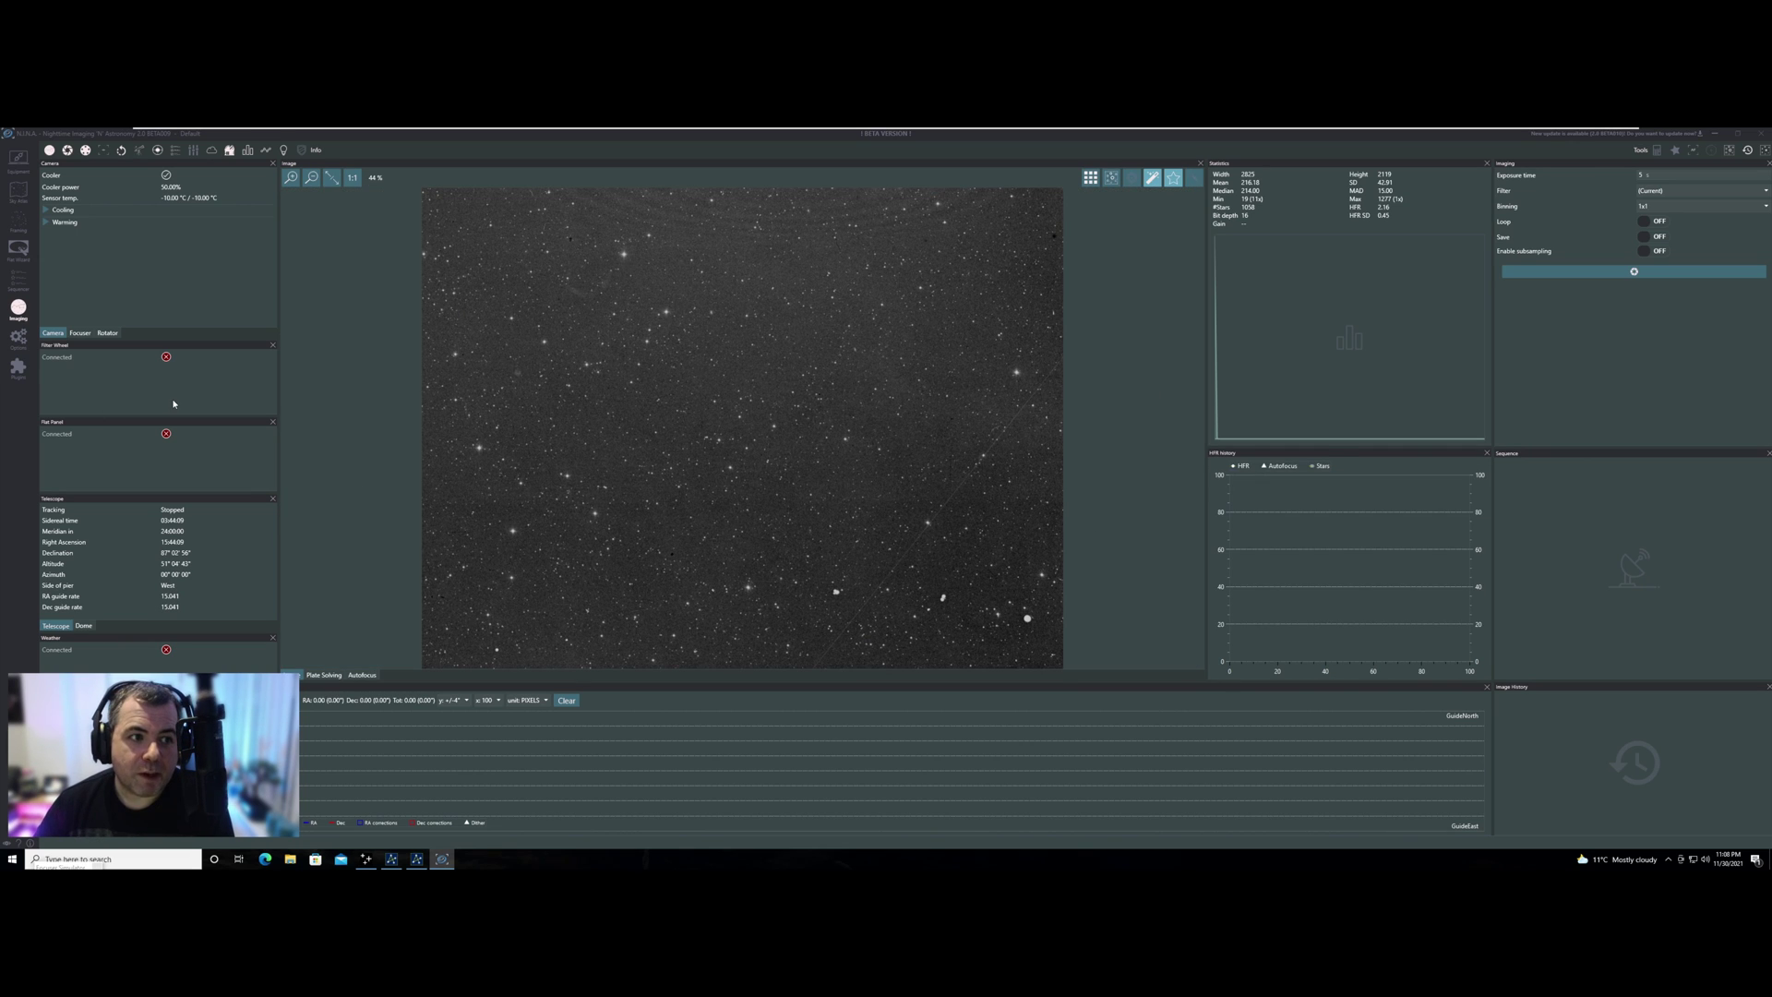
left_click(17, 221)
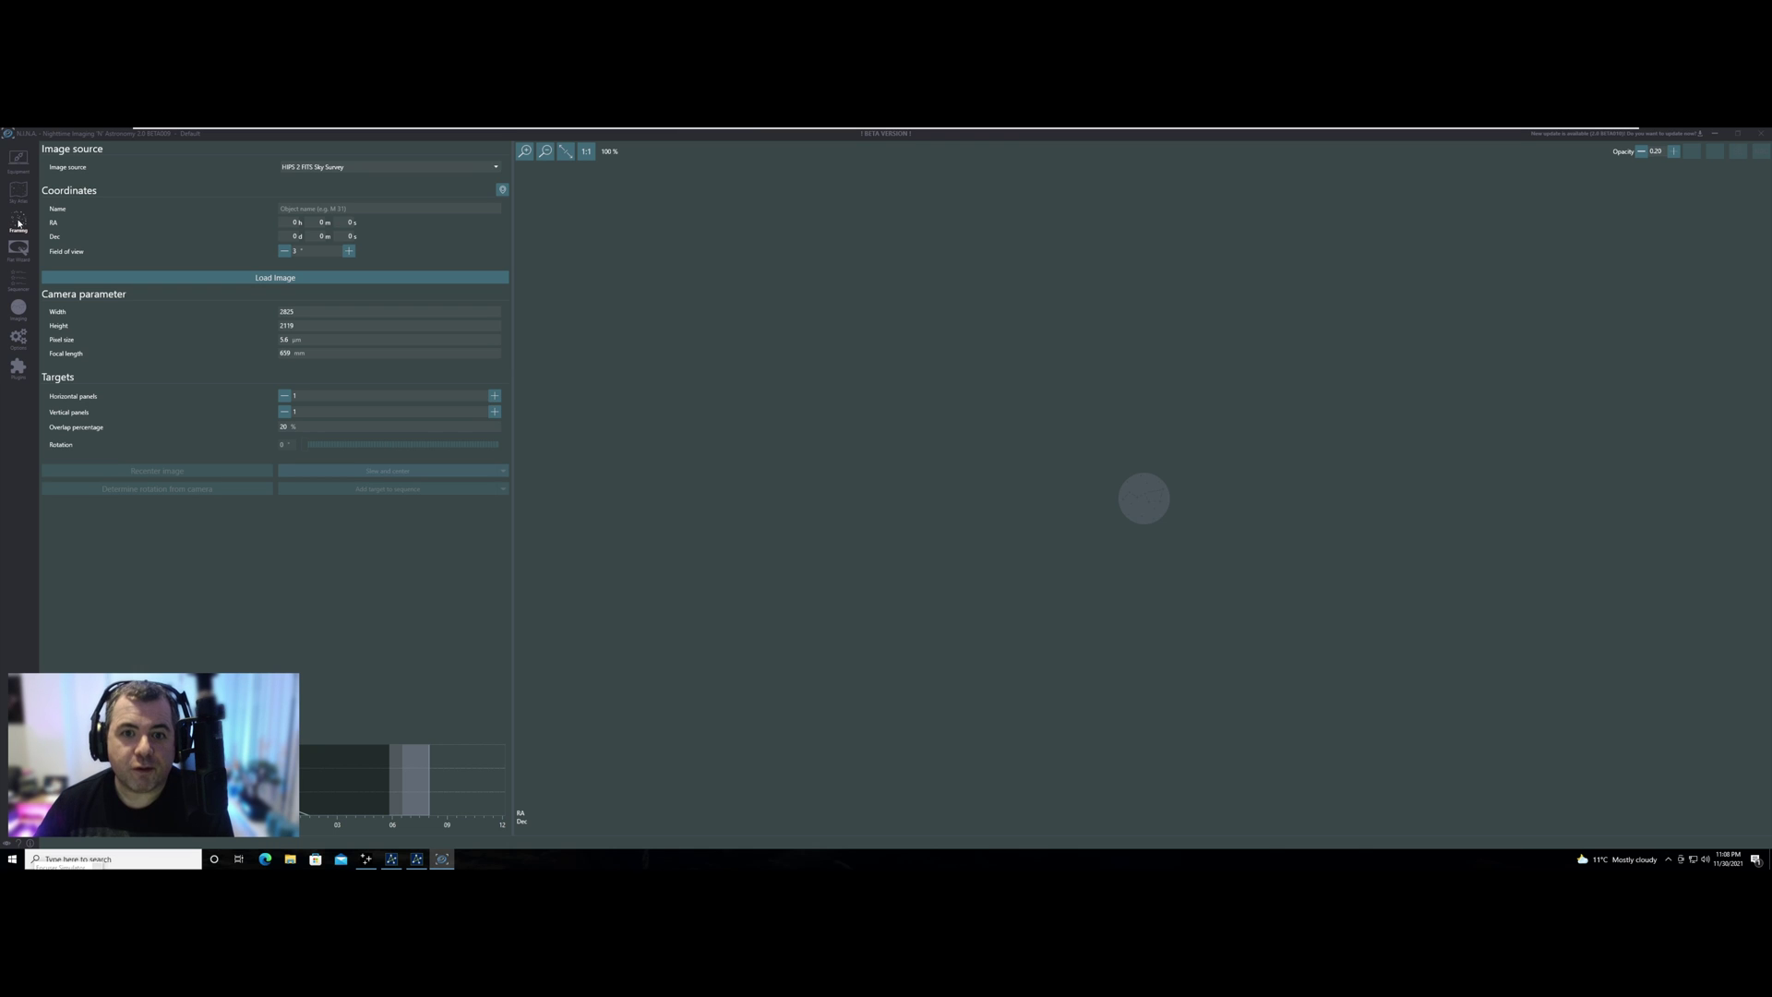
Load the sky survey image for M 81 and shift the frame up to include M 82
left_click(360, 274)
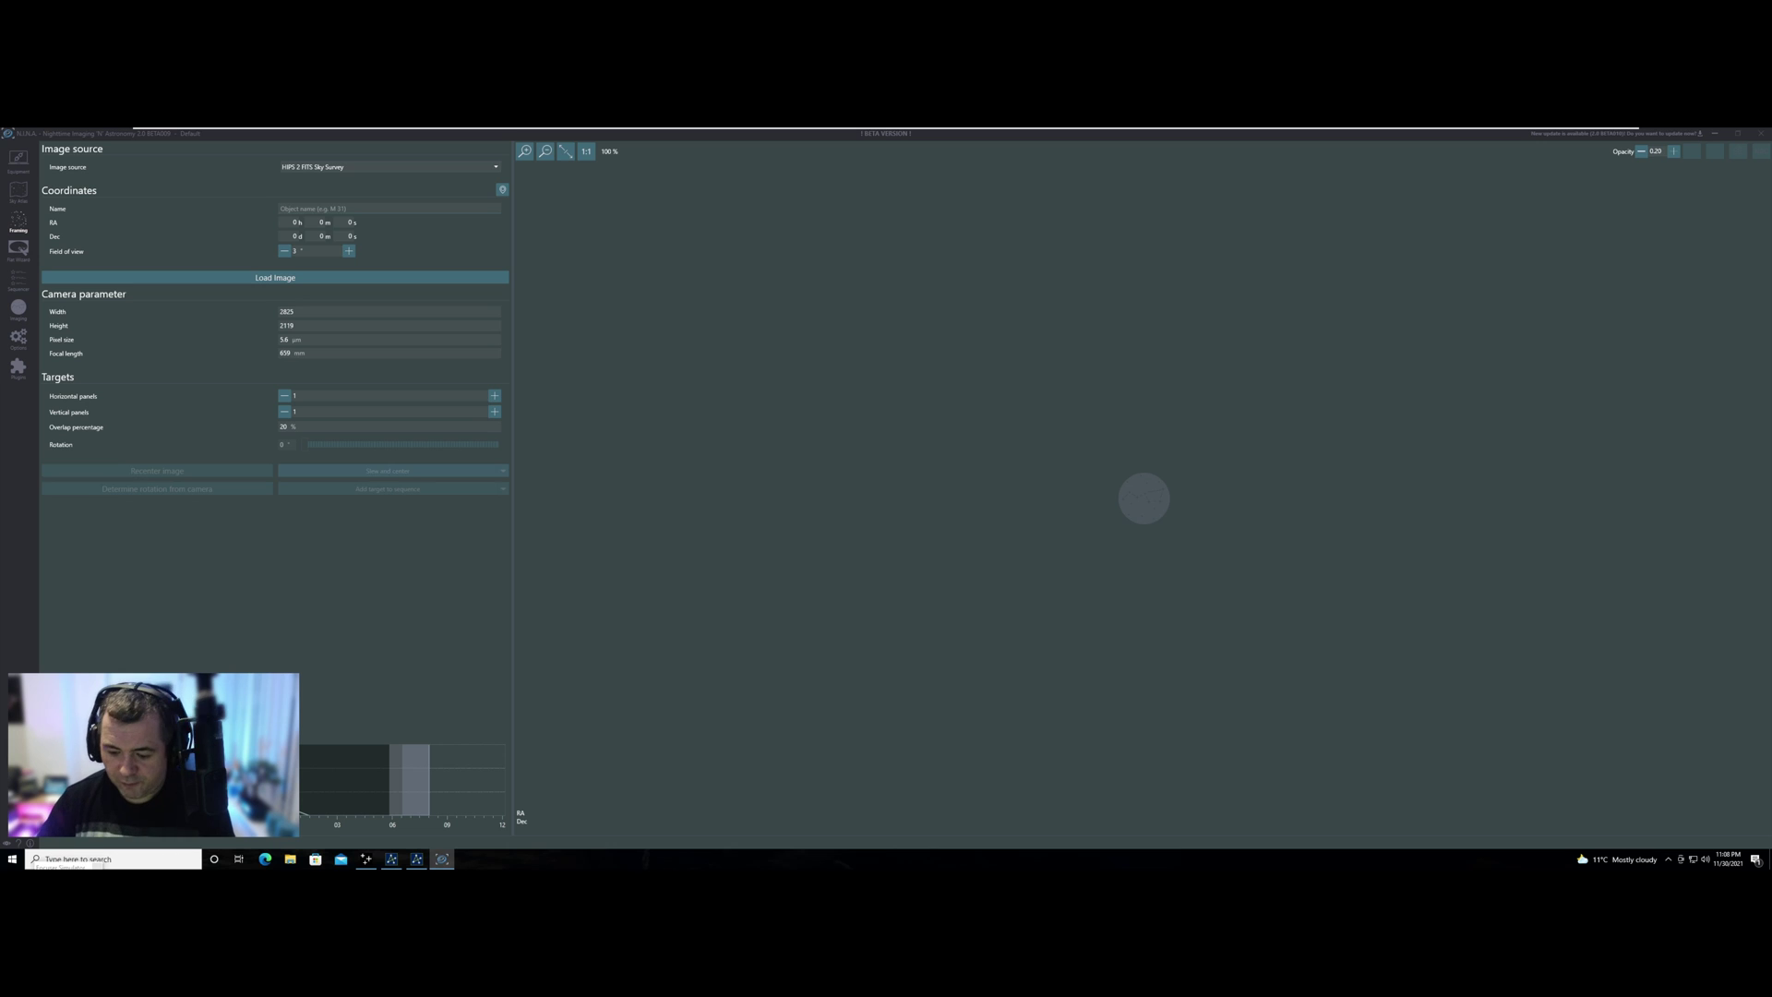
type("M 8")
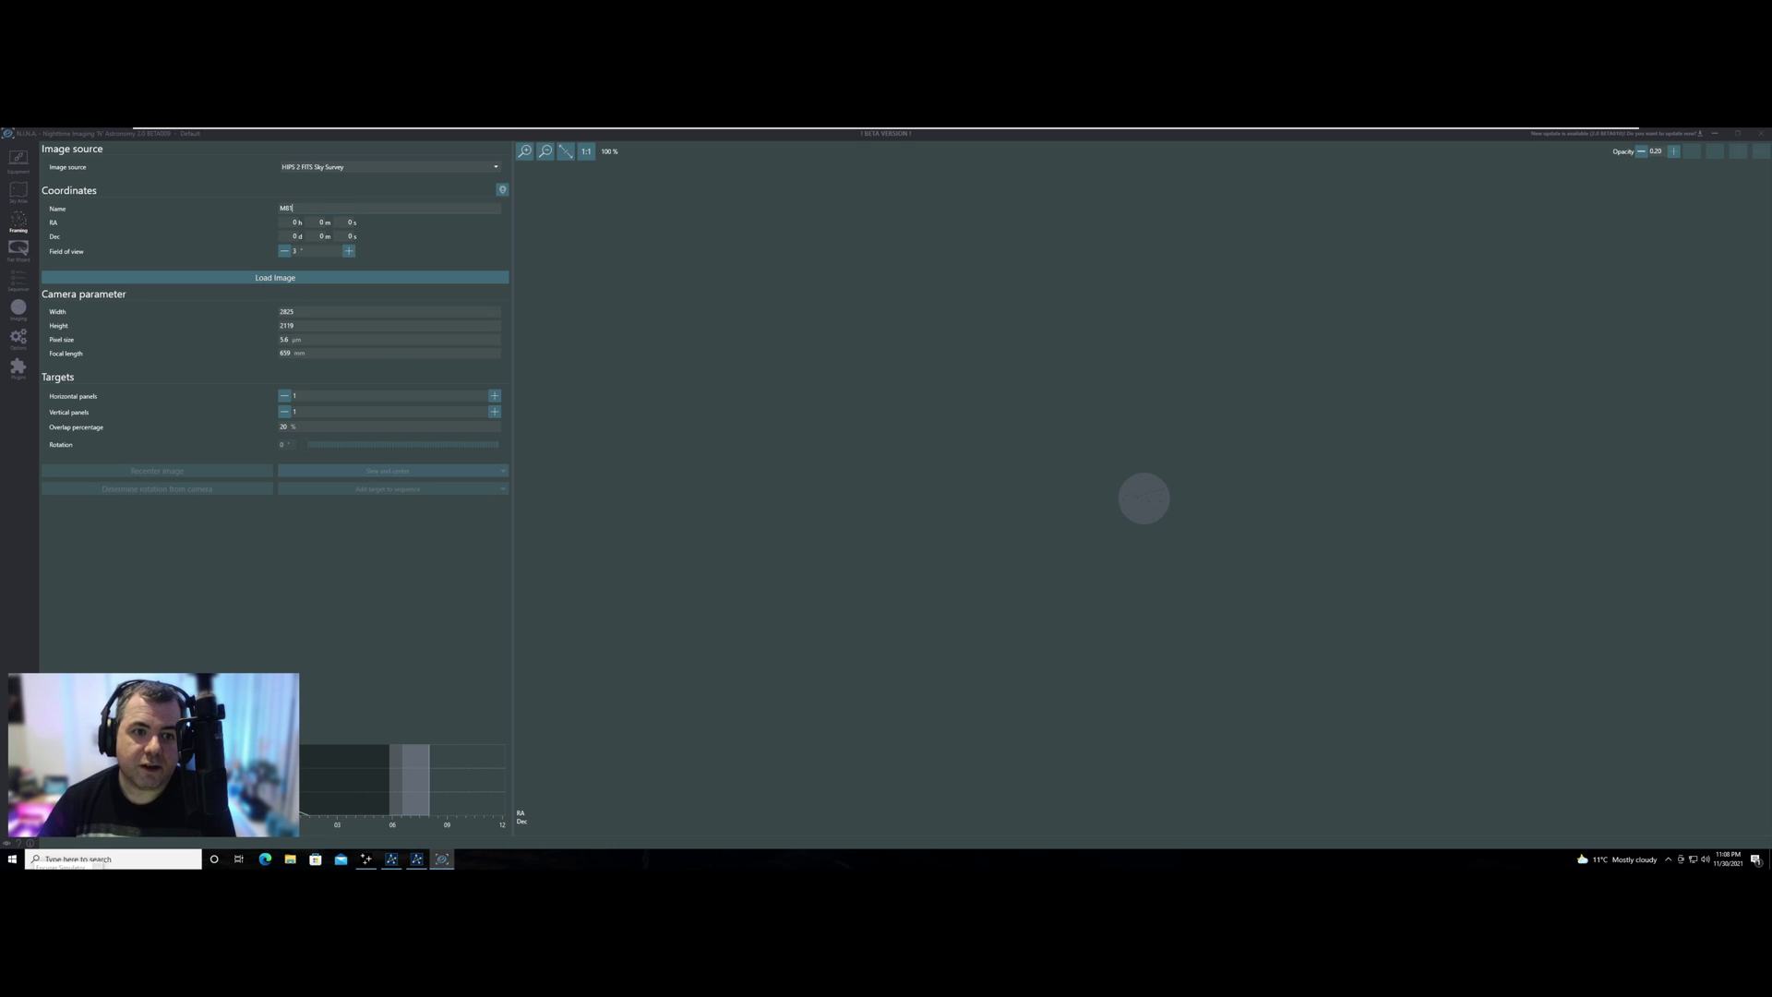
type("1")
key("Return")
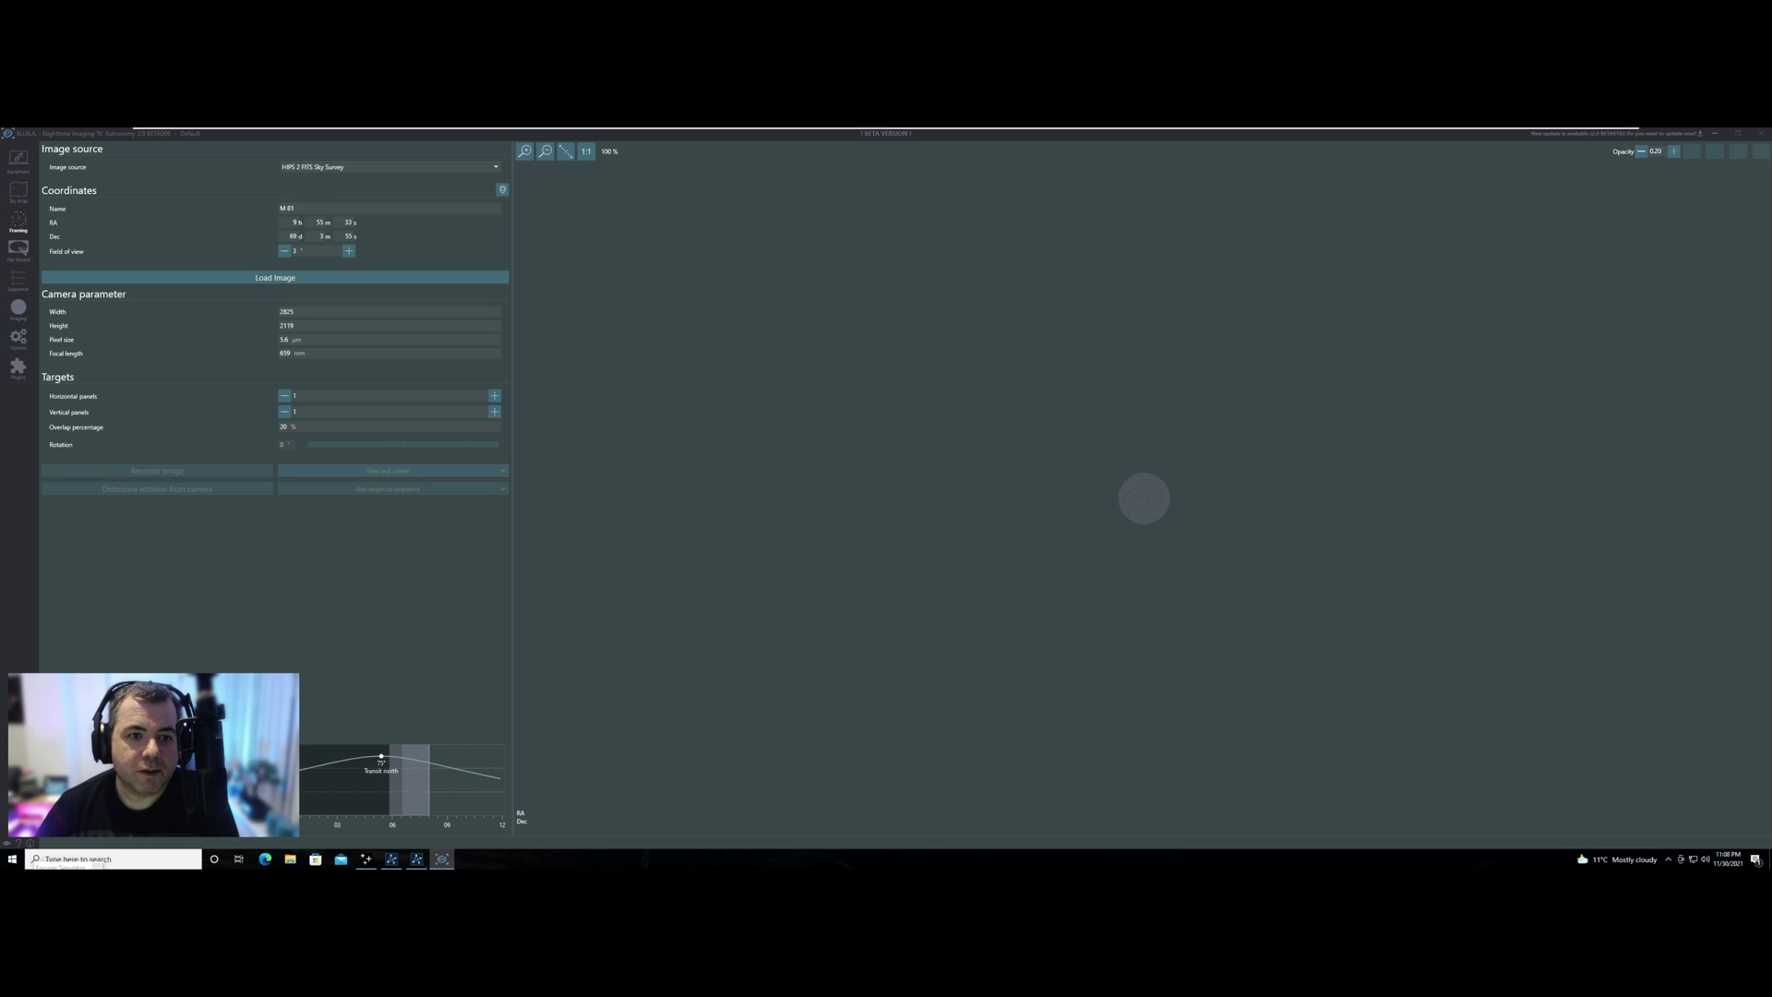
left_click(272, 278)
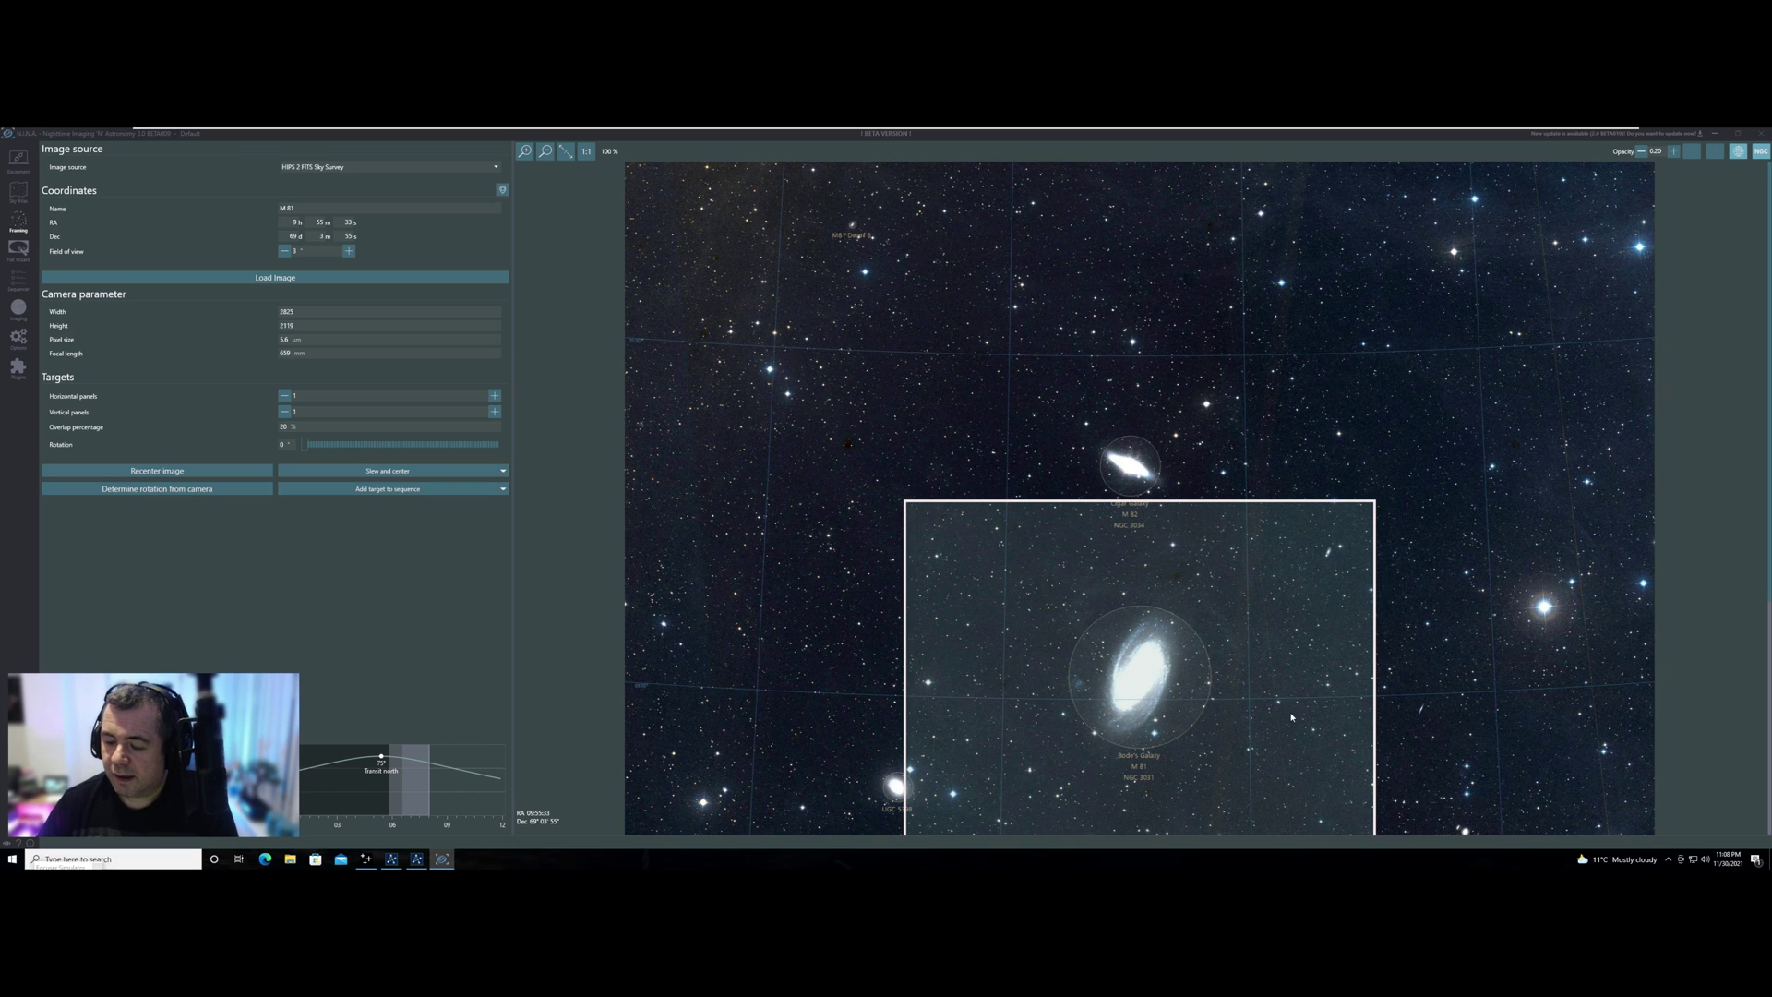
left_click_drag(1291, 717, 1284, 635)
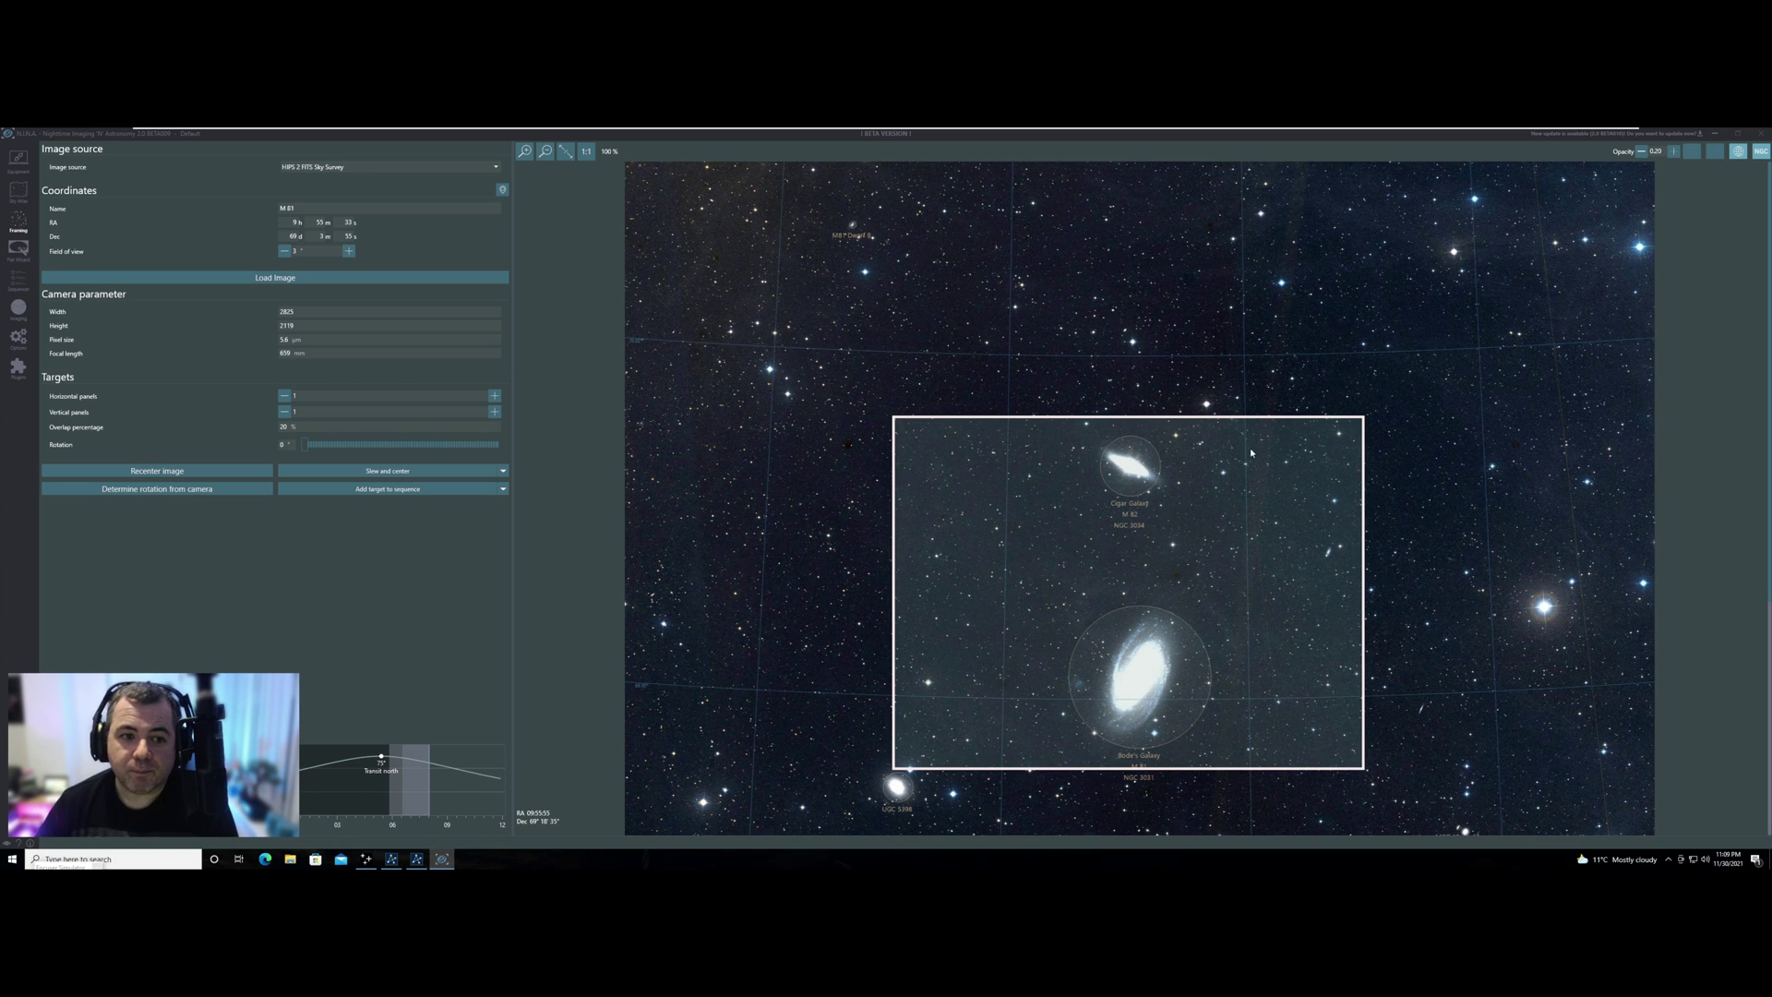
Add the framed M 81 target to the Simple Sequencer
left_click(503, 489)
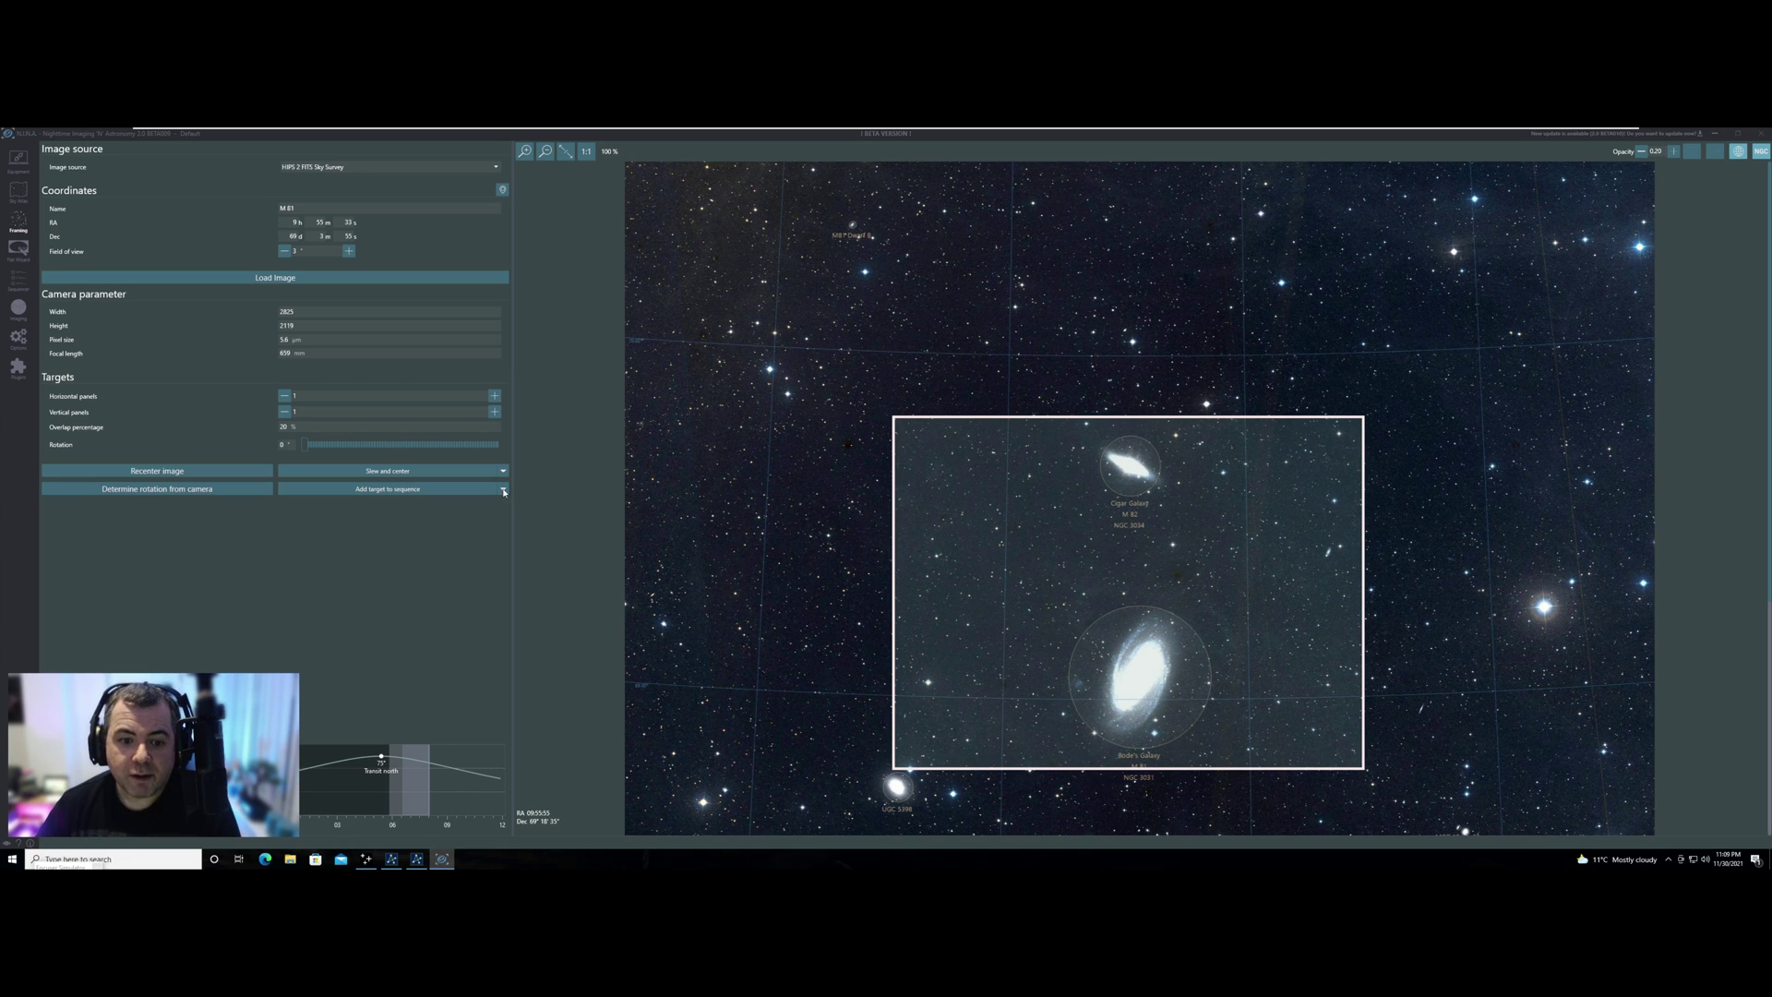
left_click(397, 489)
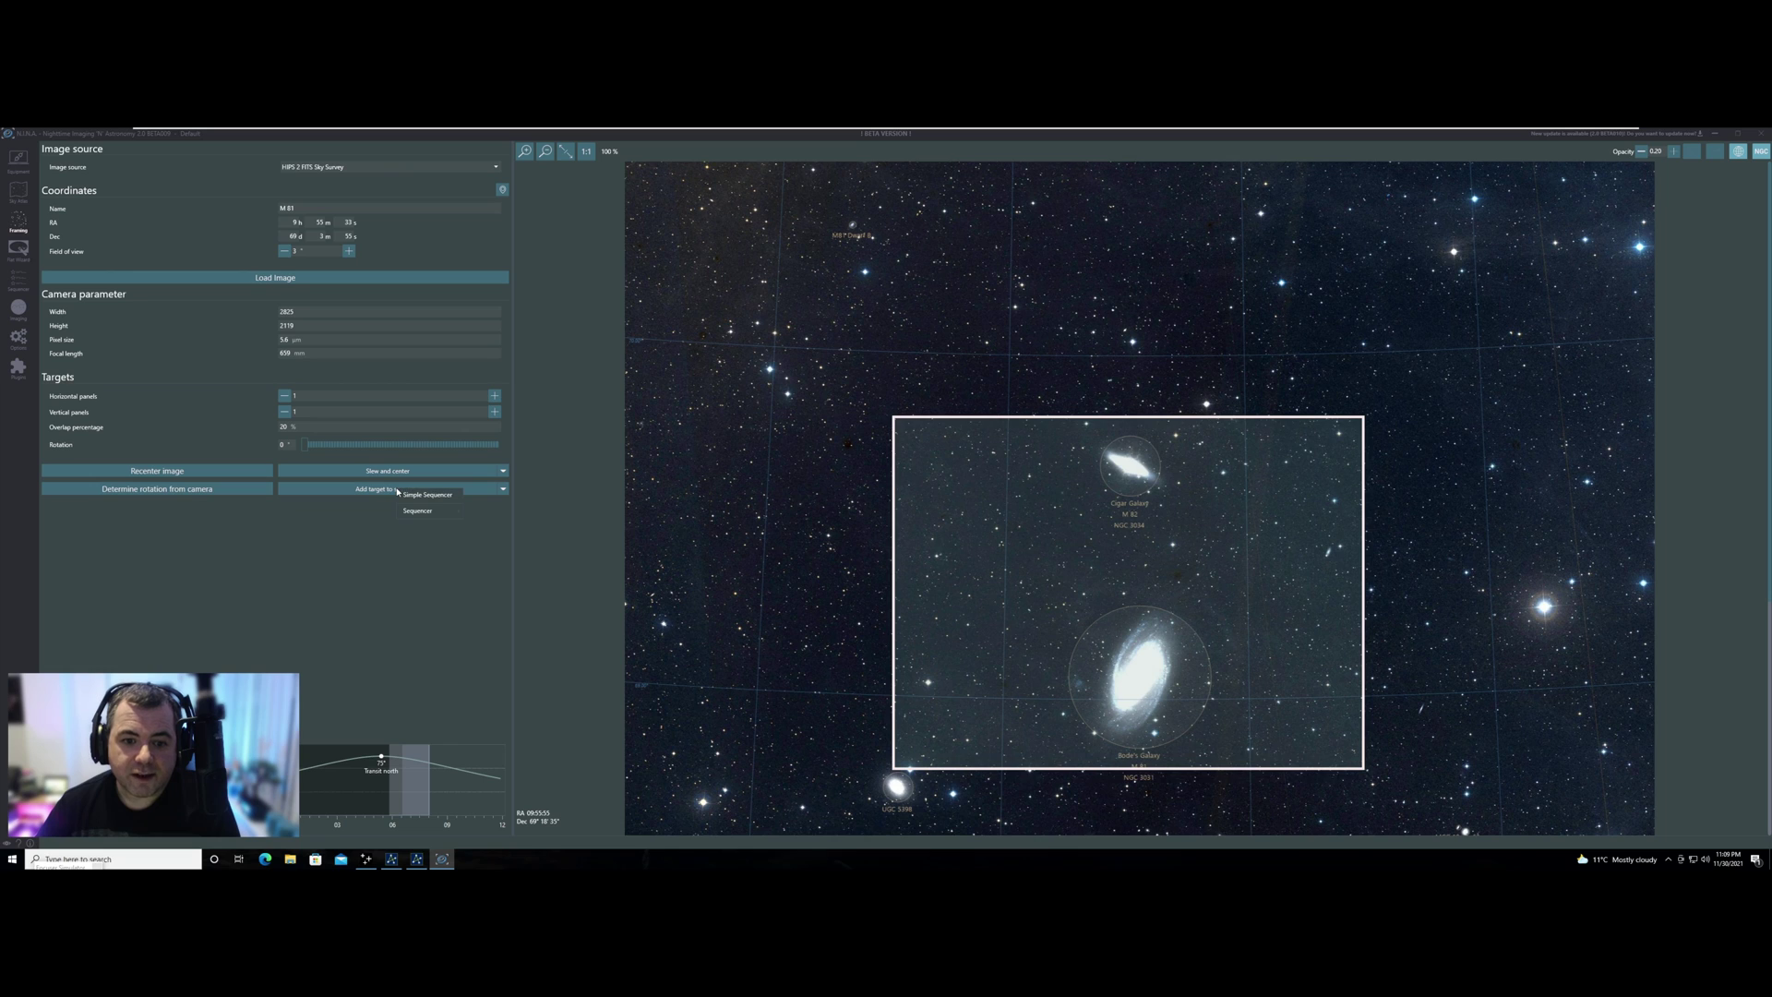
left_click(429, 496)
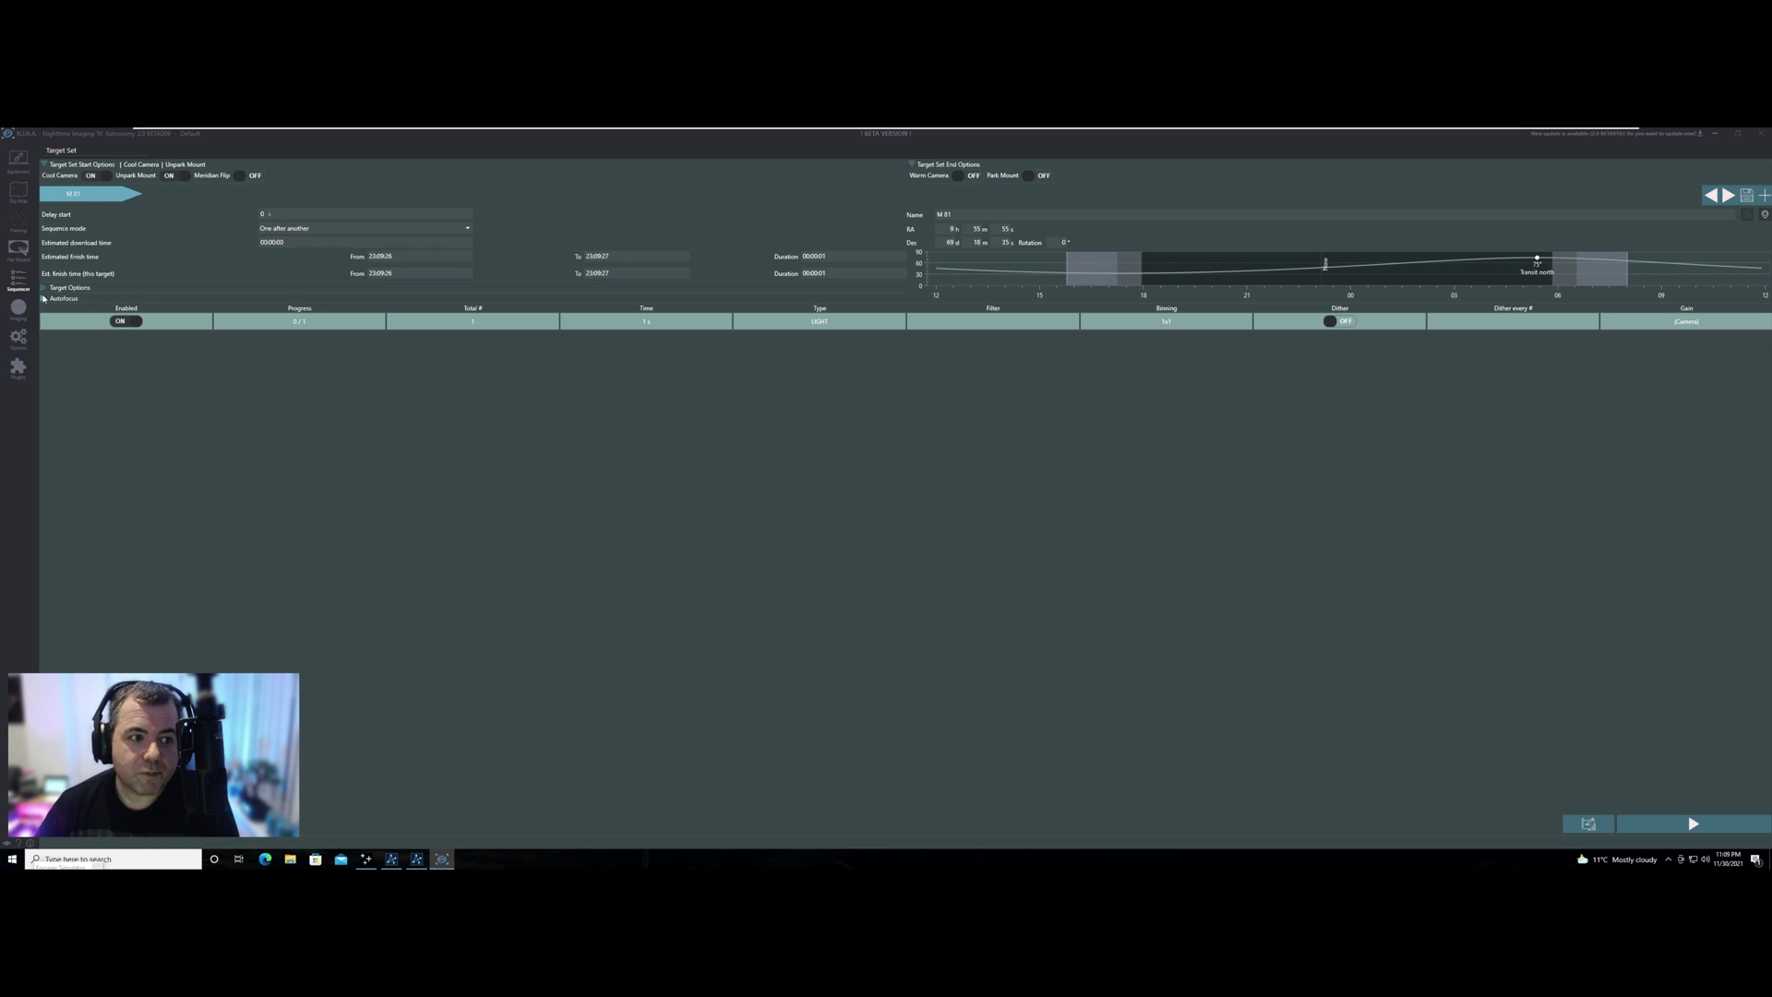
Turn on Slew to target and Center target for M 81 in its Target Options
left_click(42, 288)
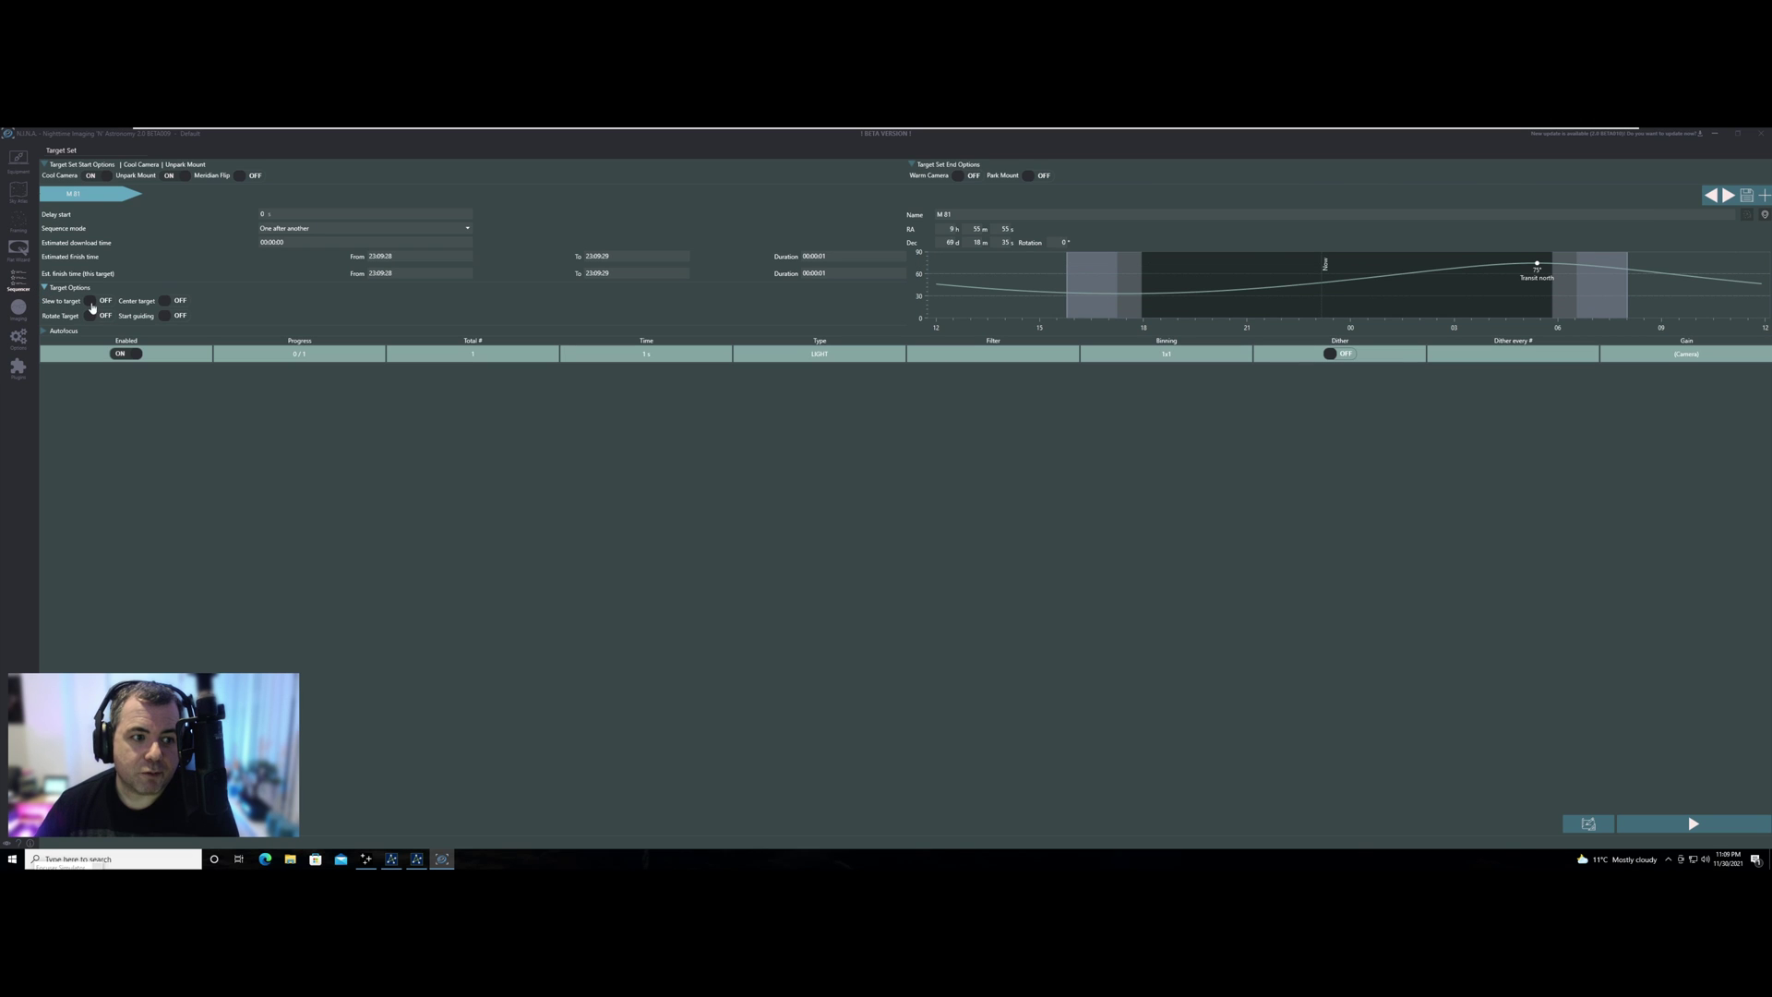
left_click(92, 302)
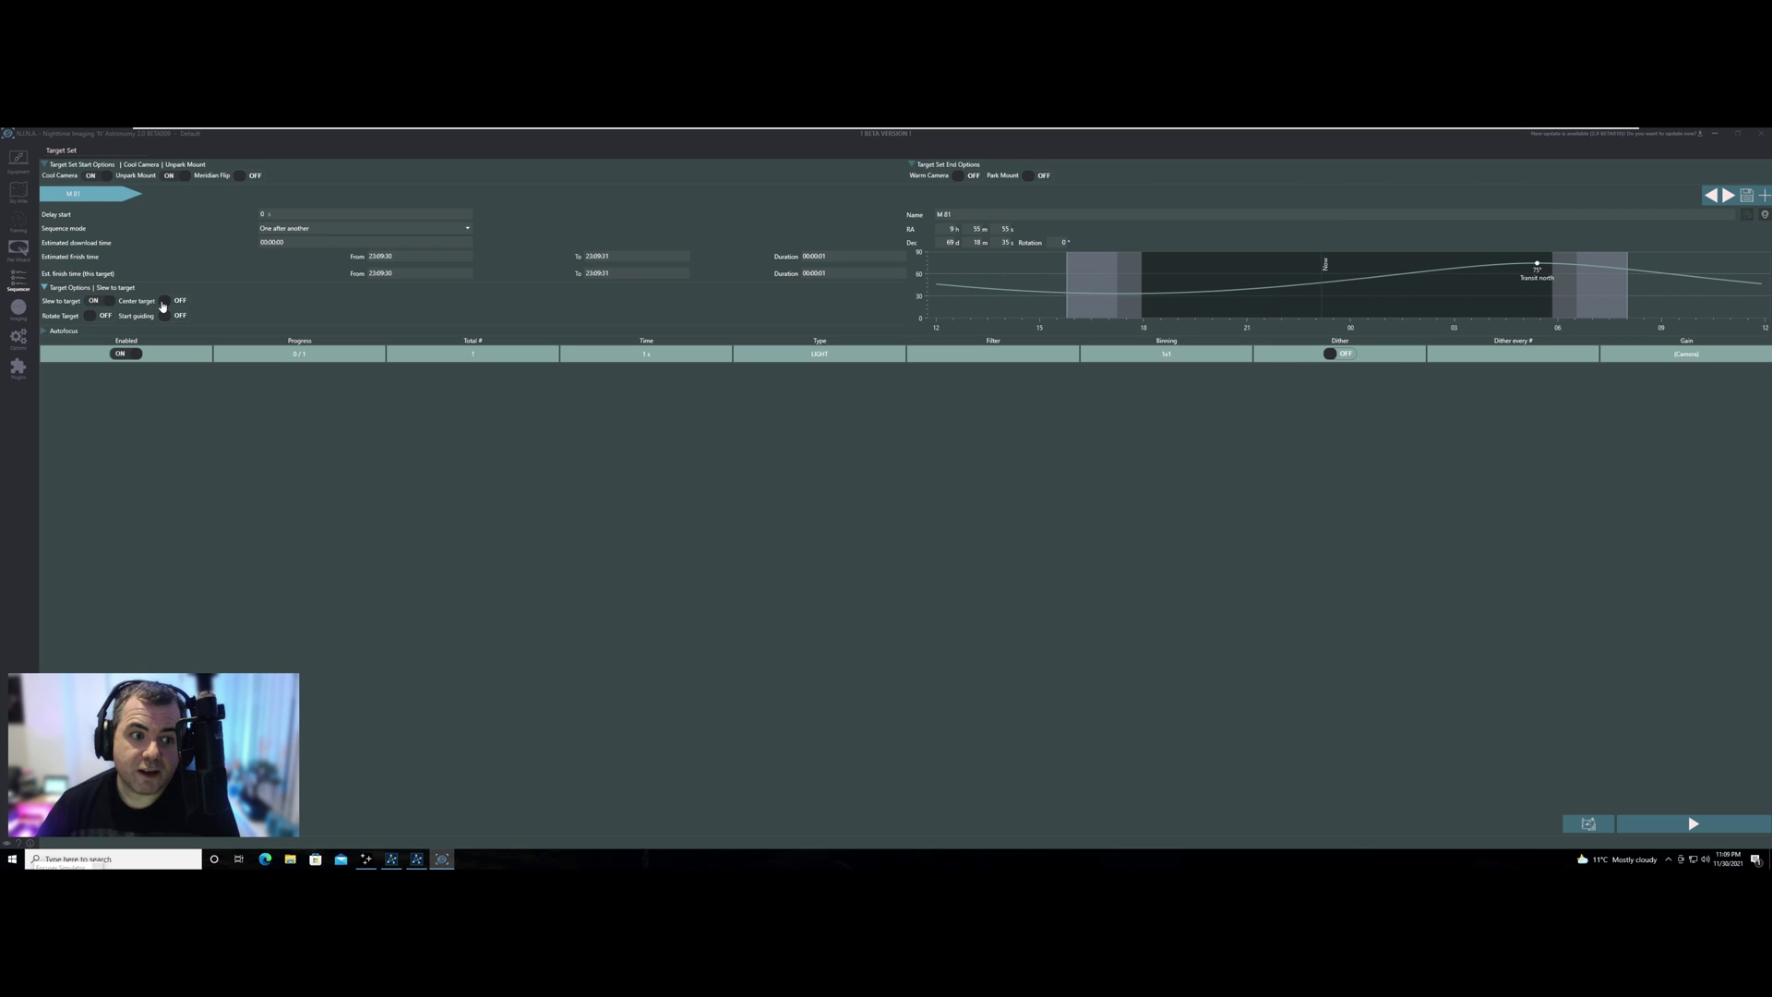
left_click(164, 302)
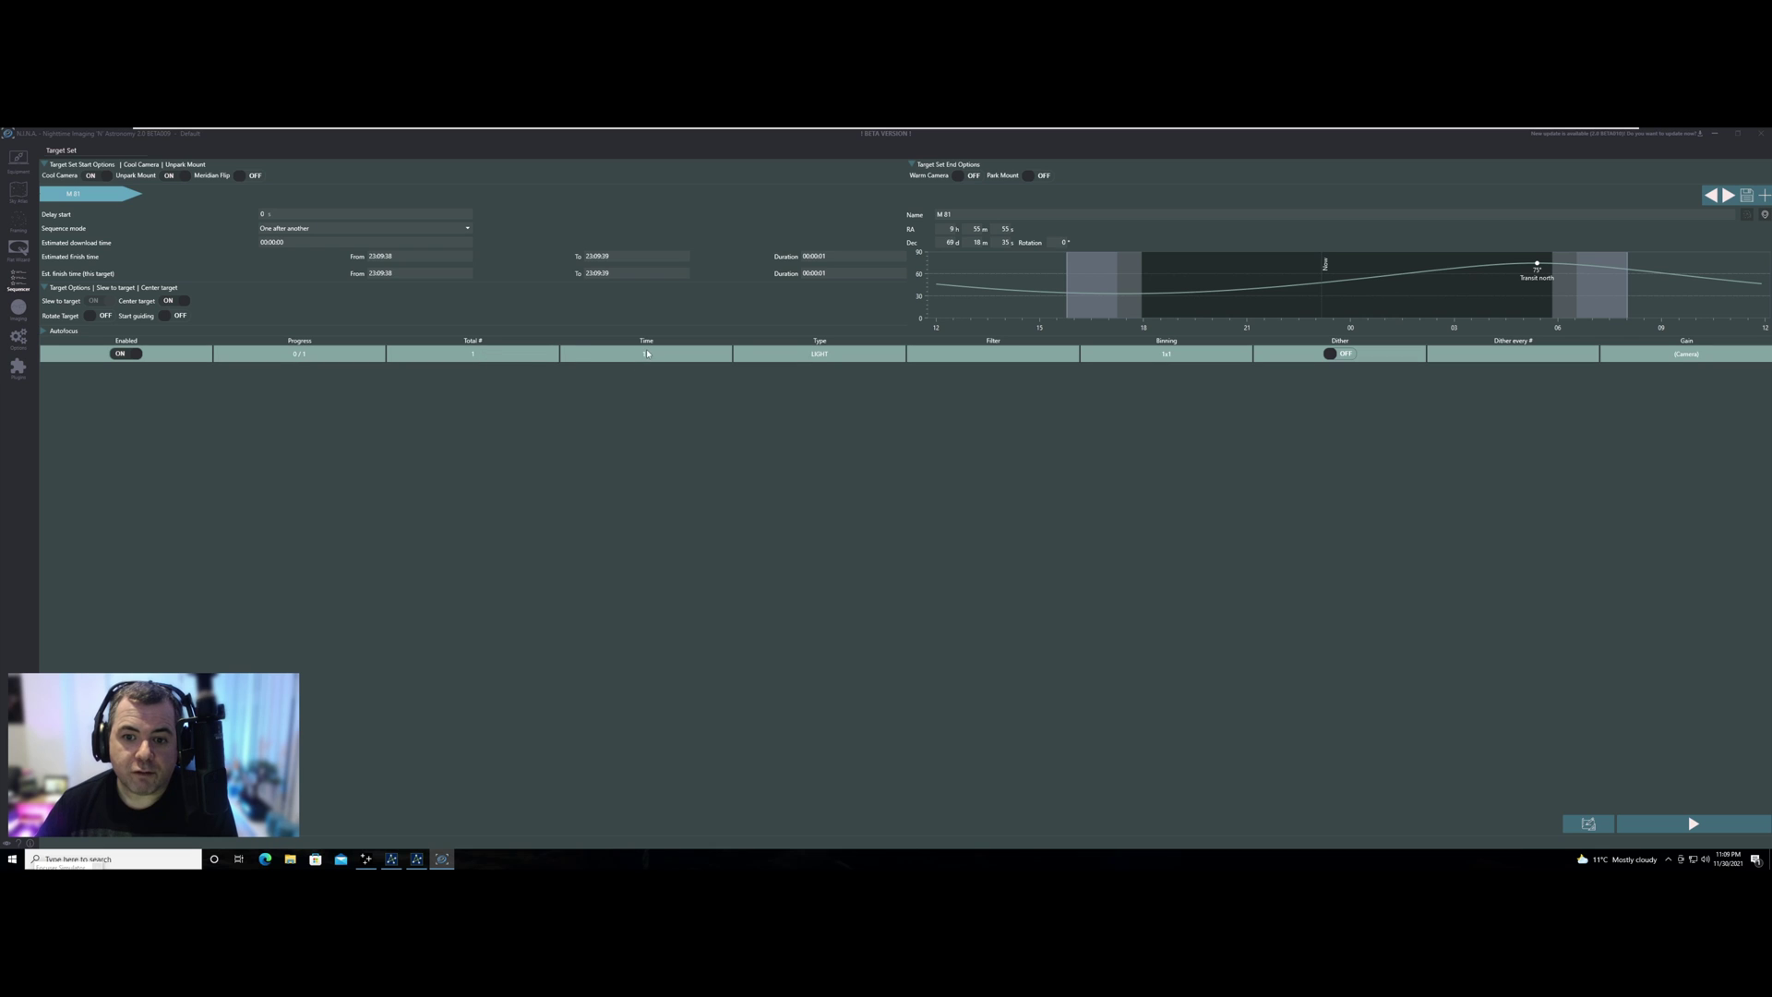
left_click(647, 353)
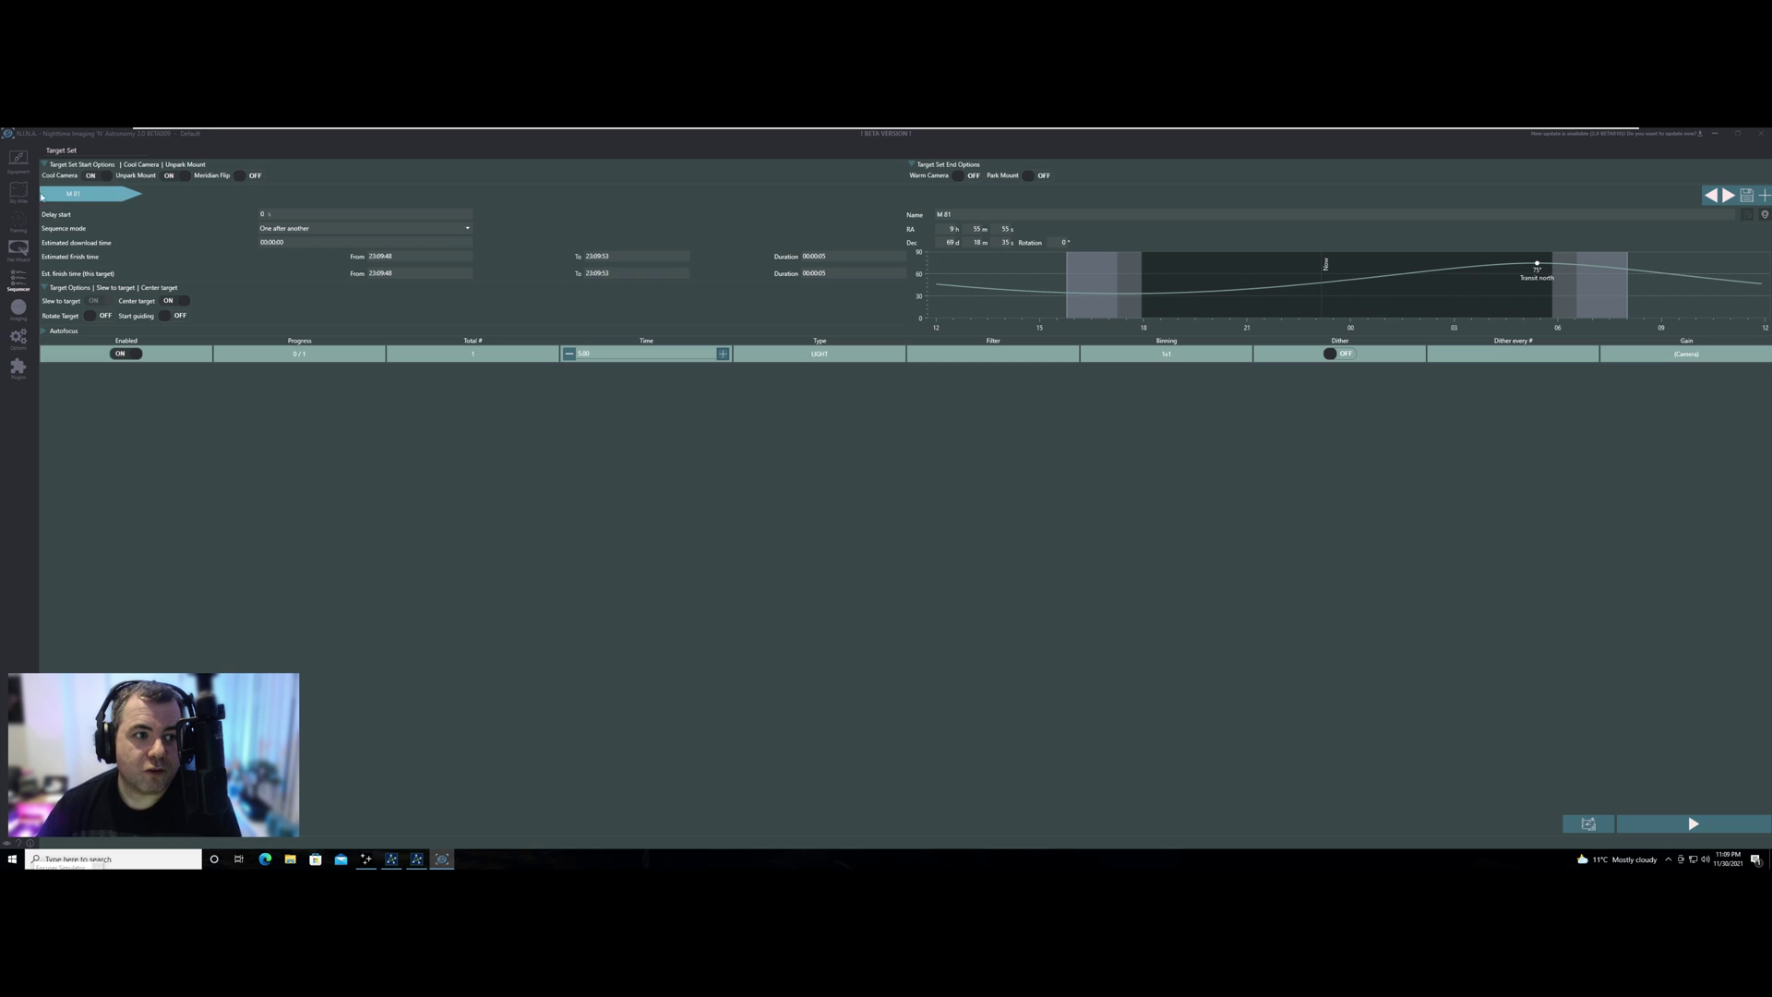
left_click(18, 221)
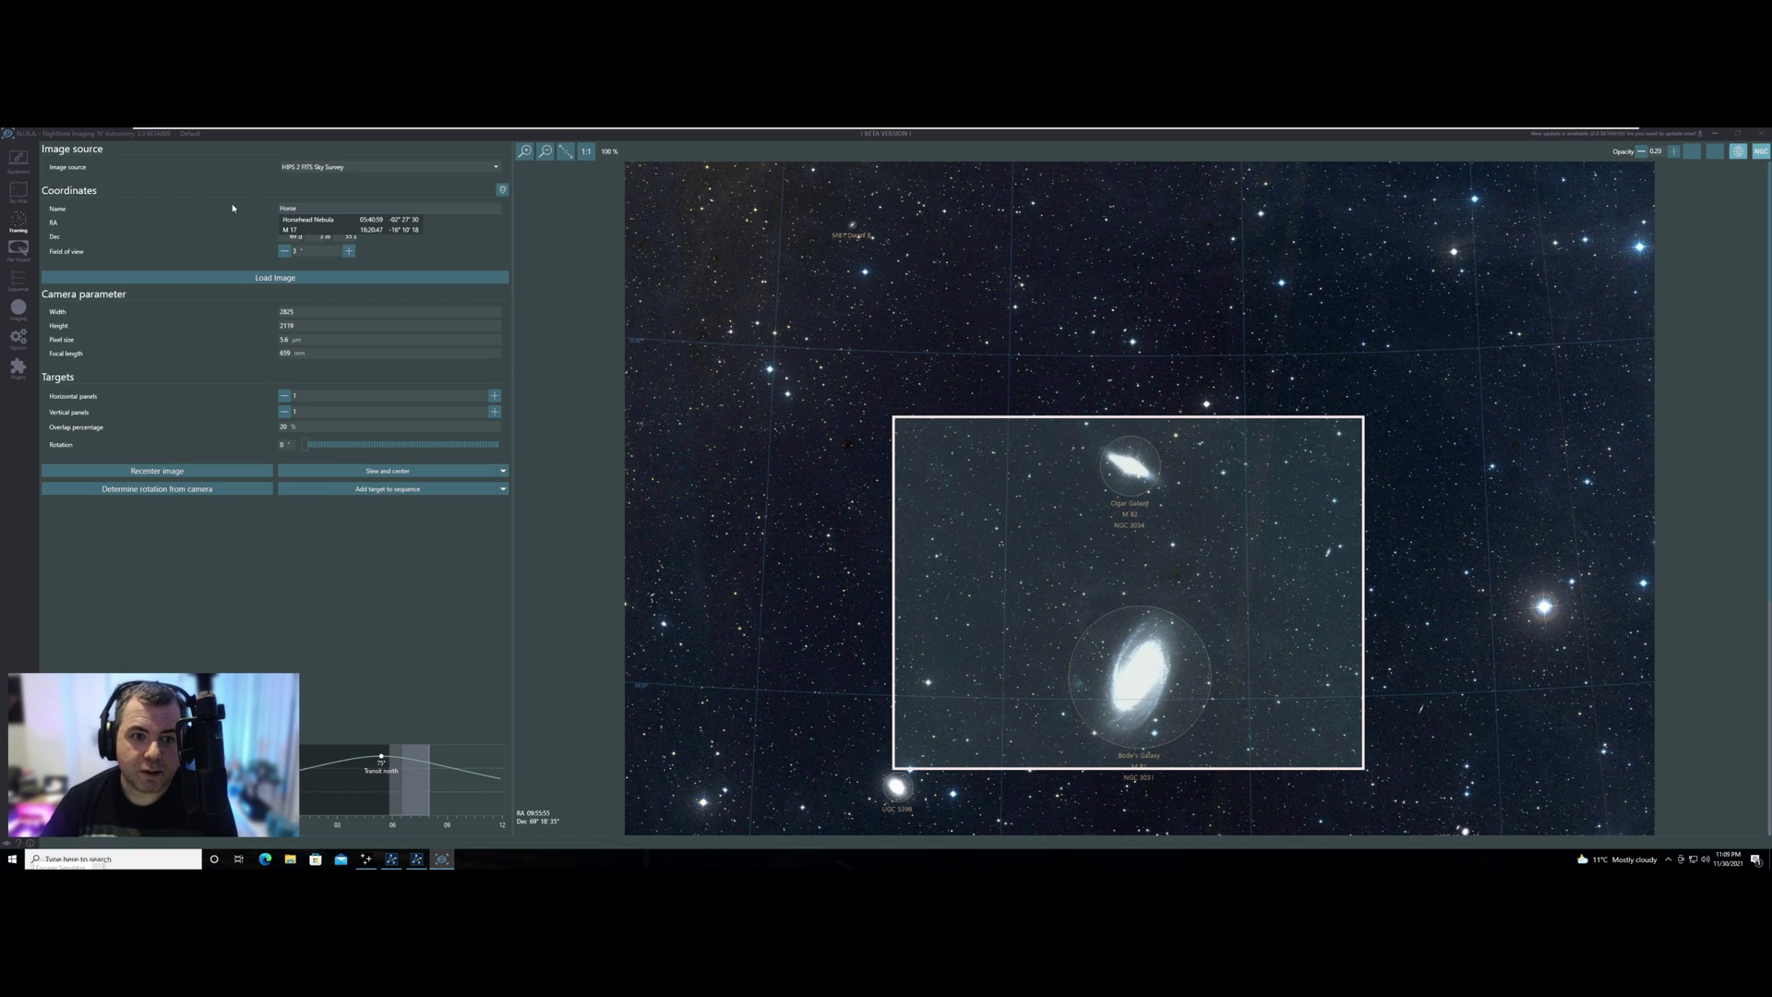
Load the Horsehead Nebula survey image and shift the frame up to include the Flame Nebula
left_click(298, 220)
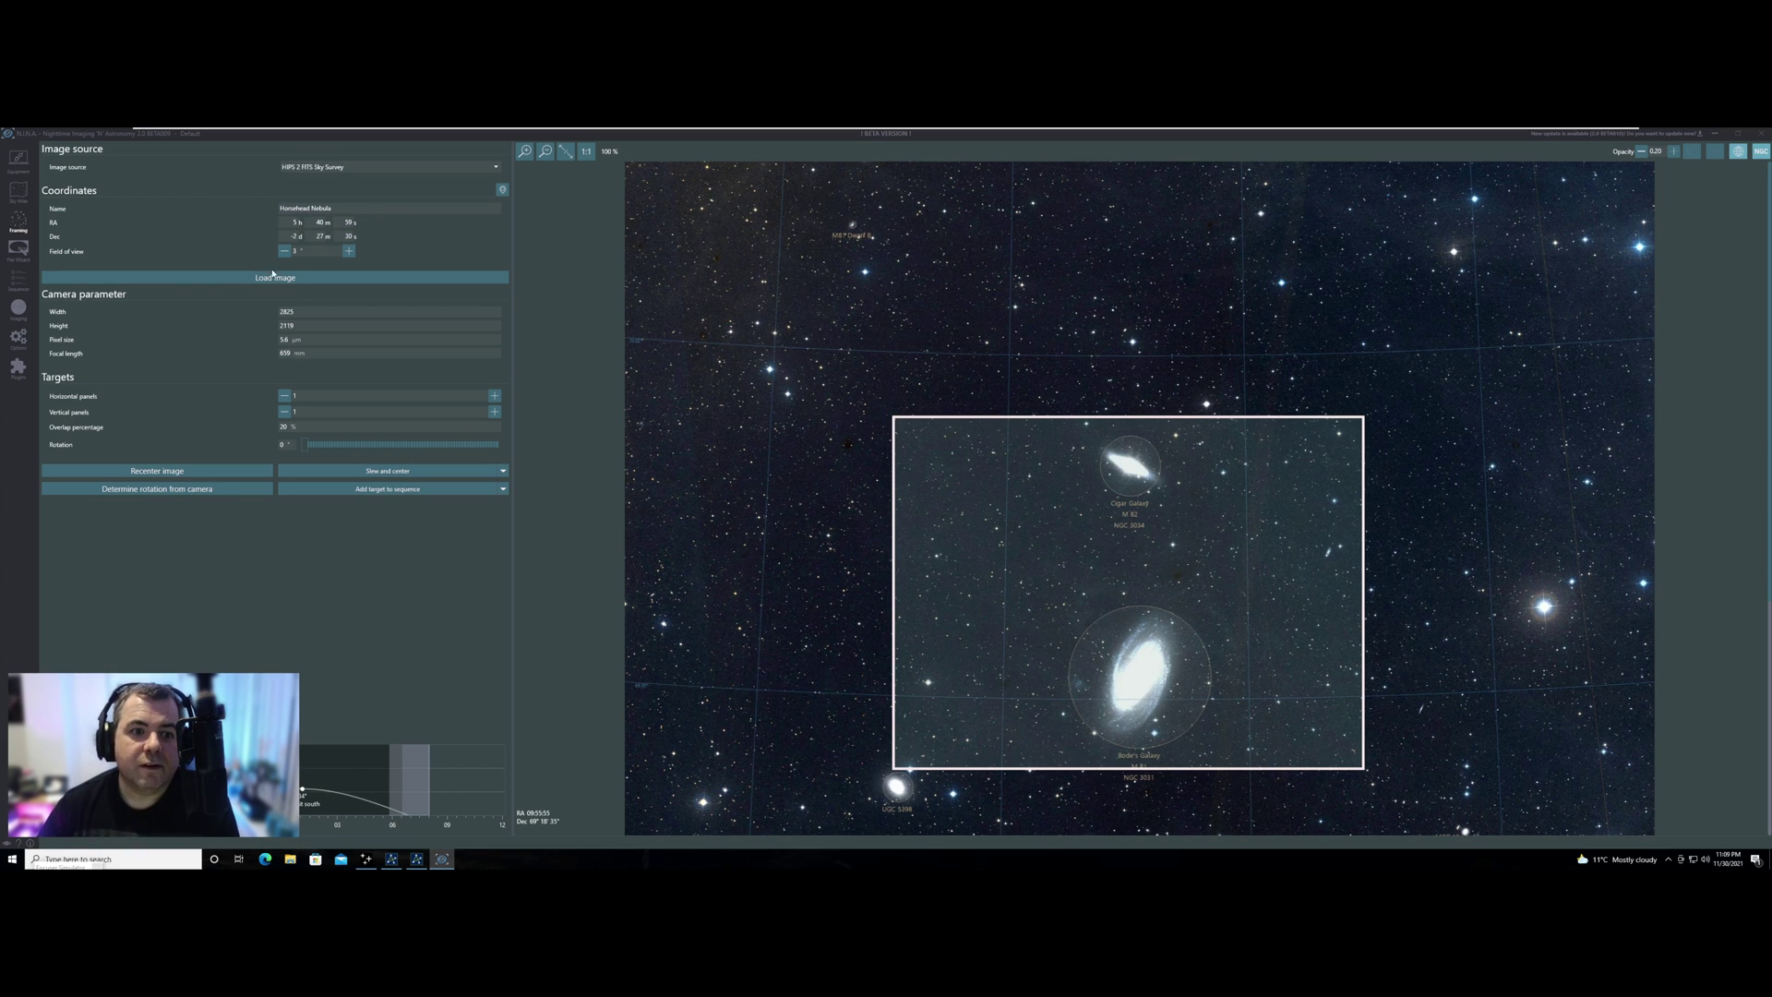
left_click(273, 276)
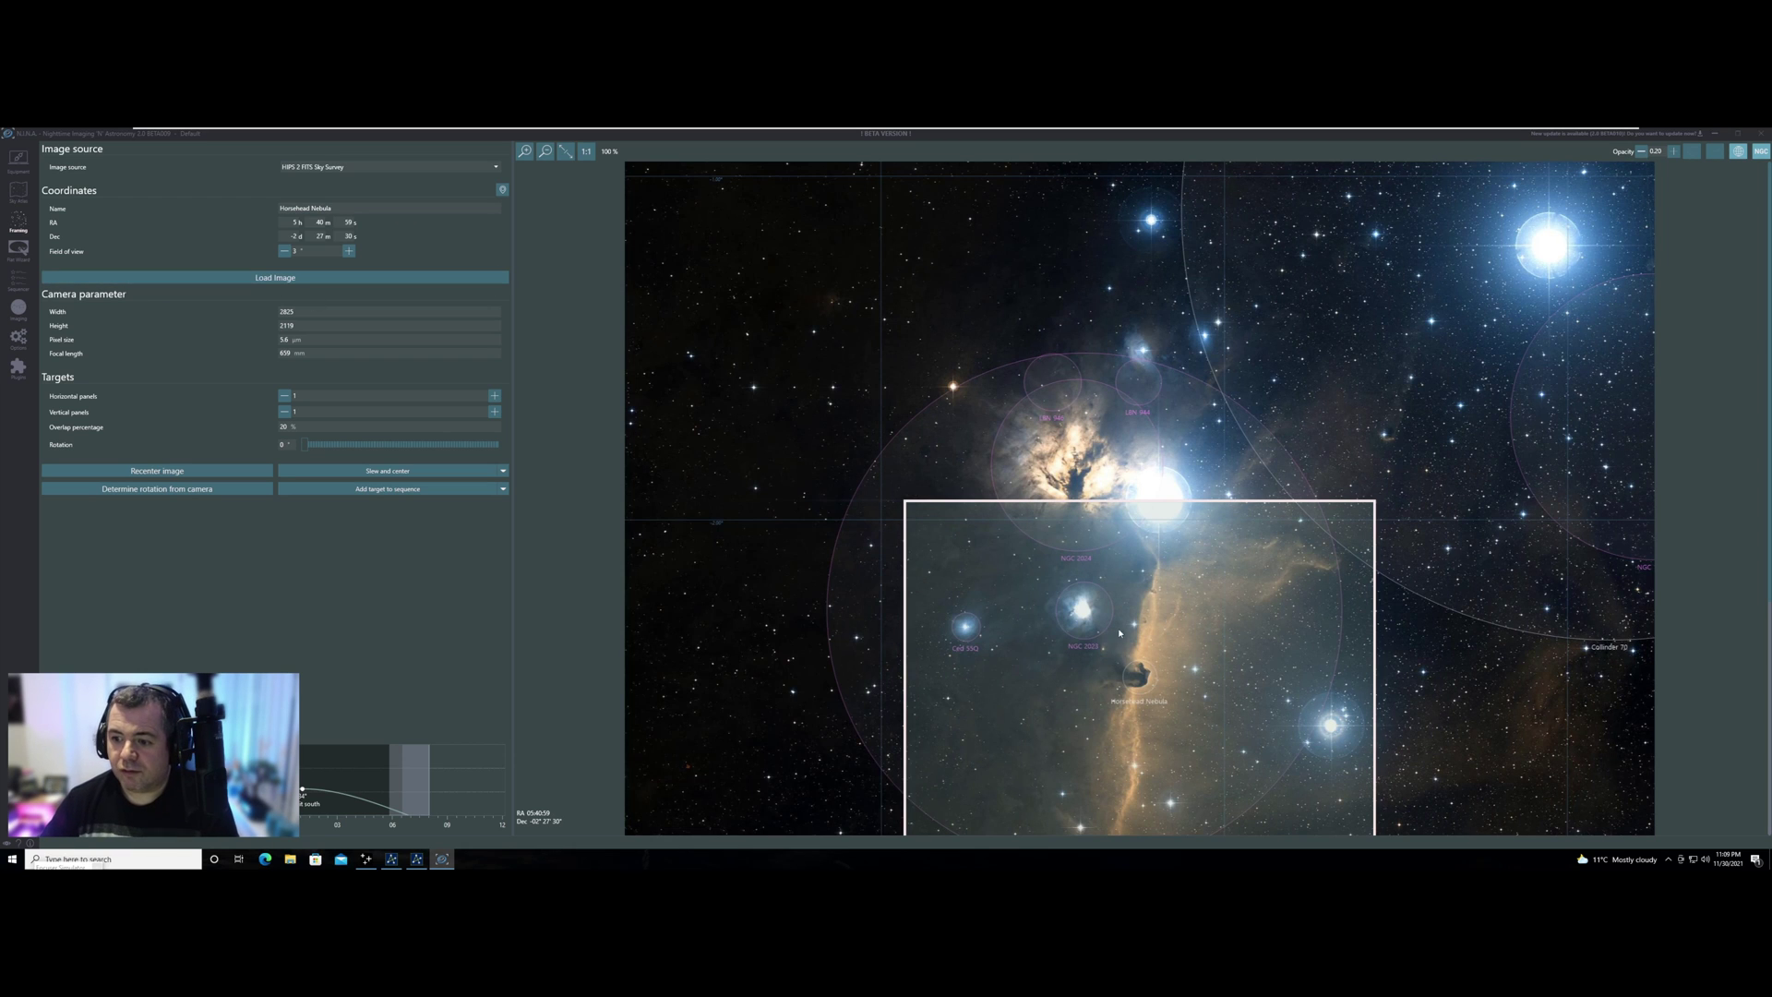
scroll(1541, 558, "down", 3)
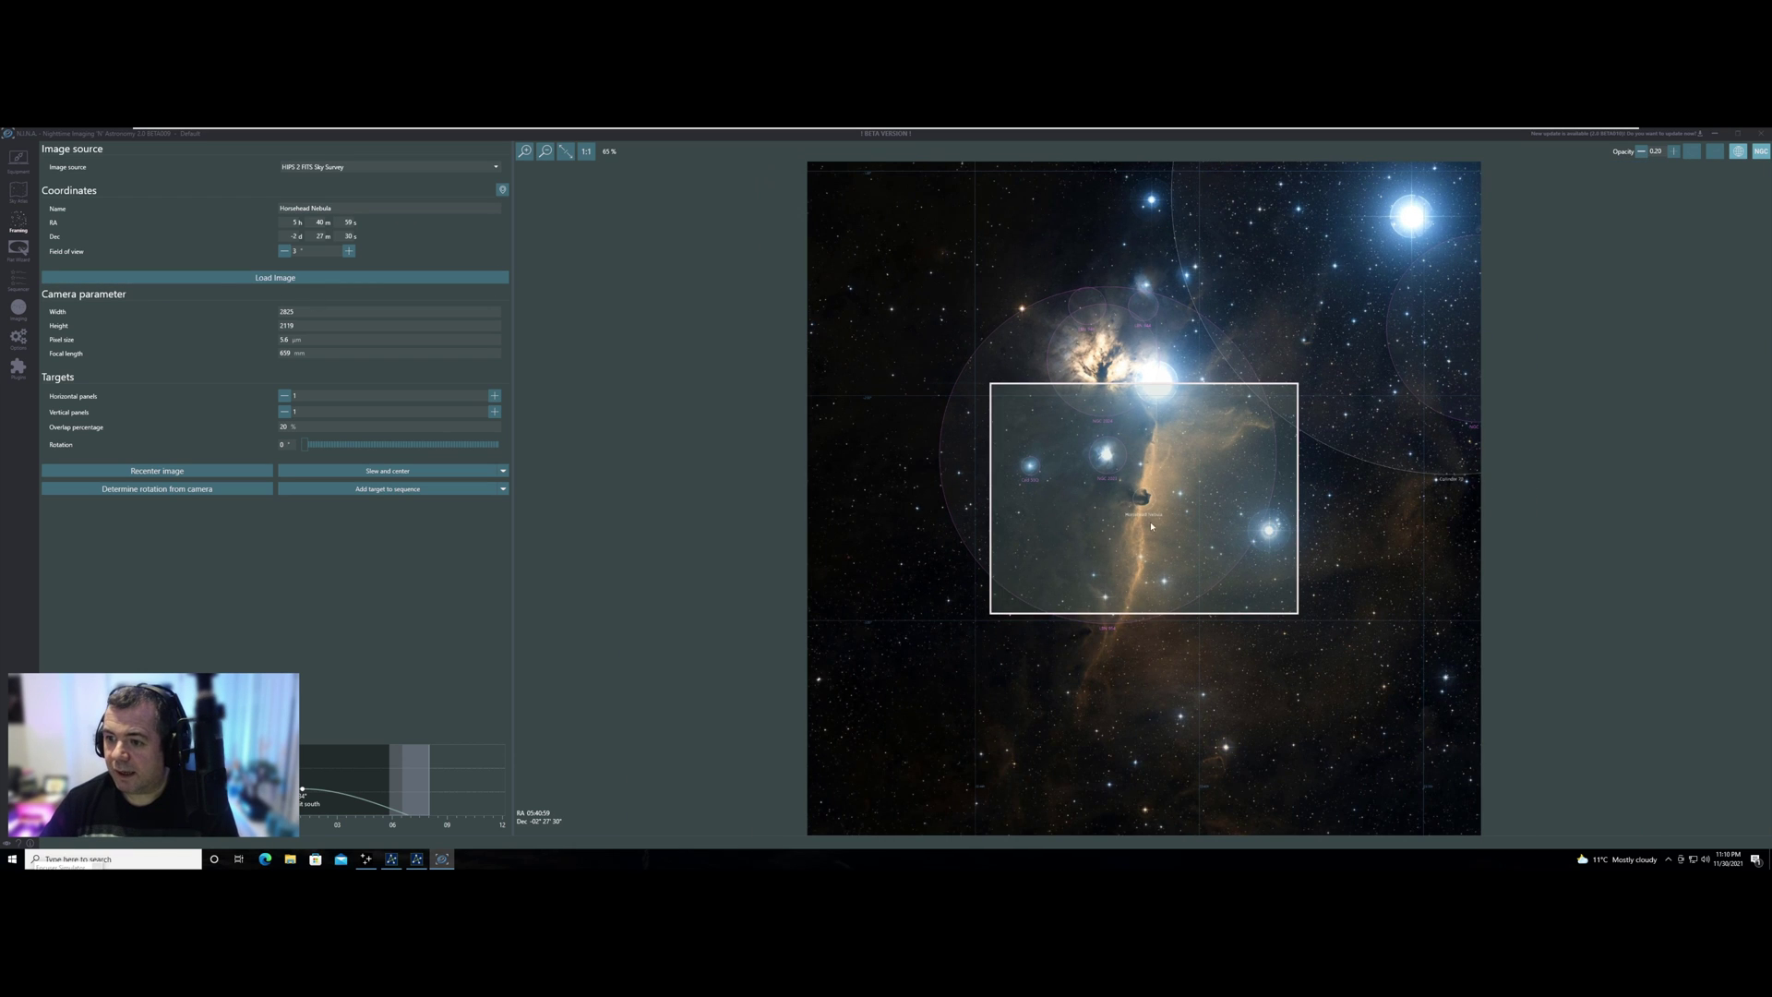
left_click_drag(1151, 526, 1135, 431)
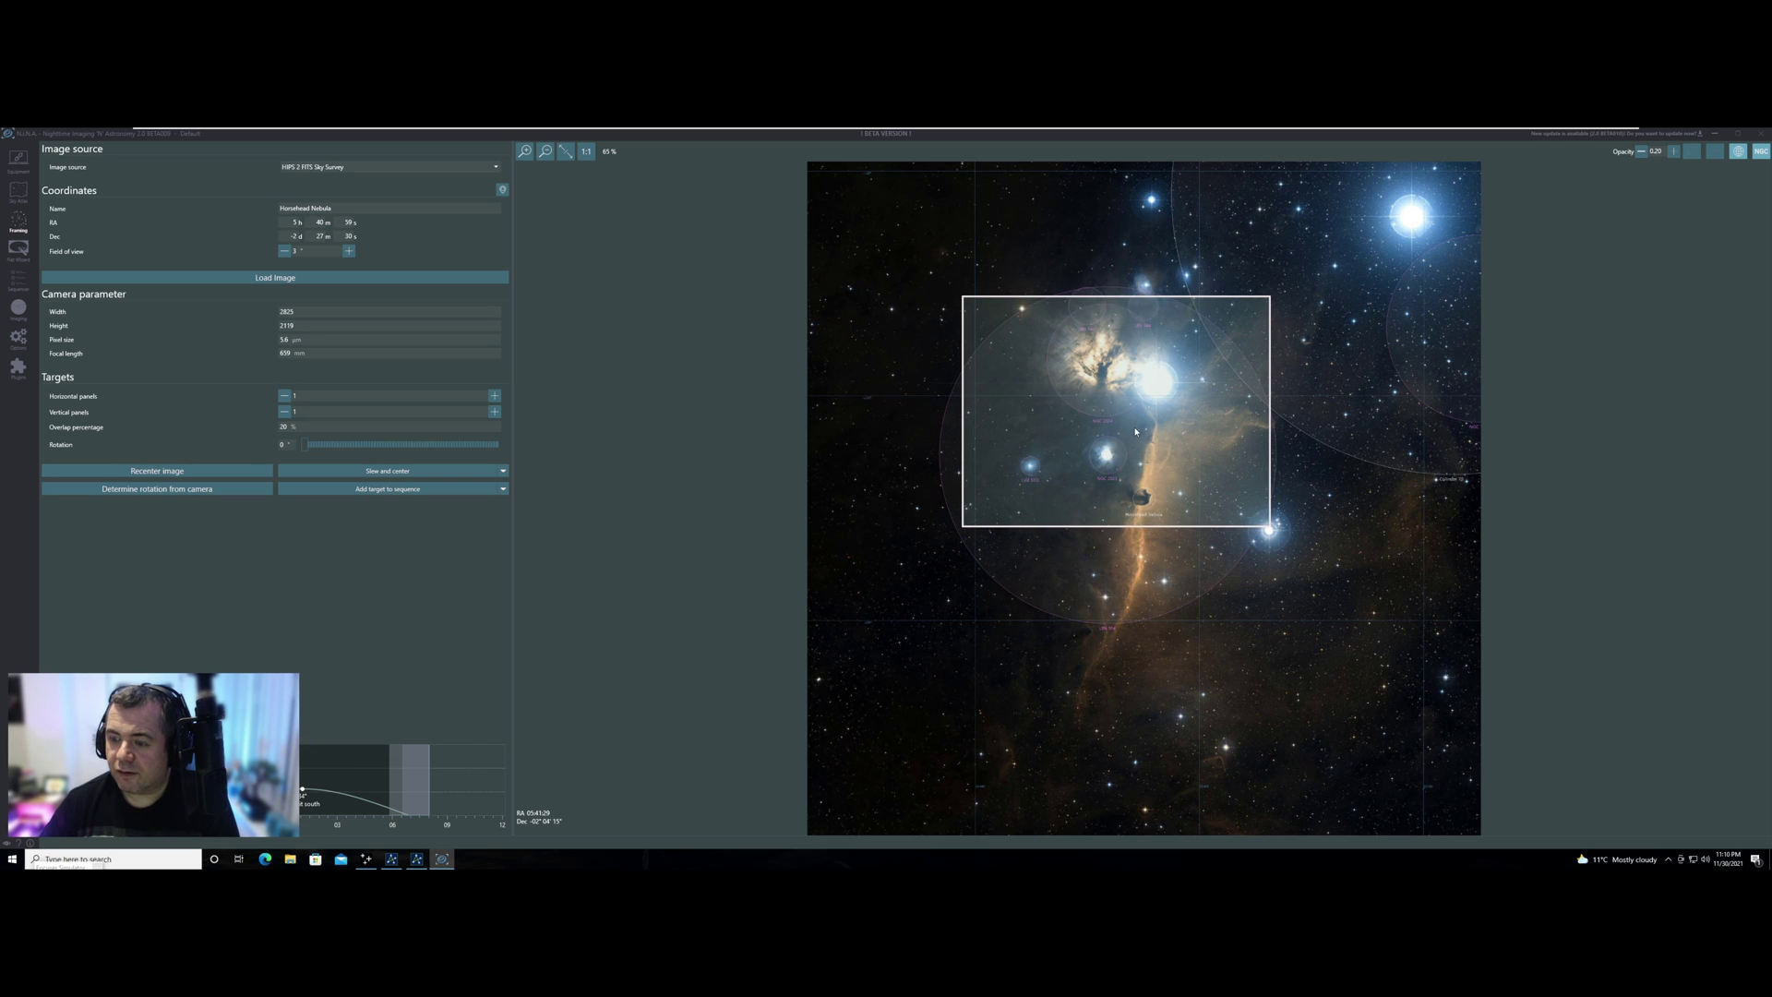
Add the framed Horsehead Nebula as a target in the Simple Sequencer
left_click(503, 488)
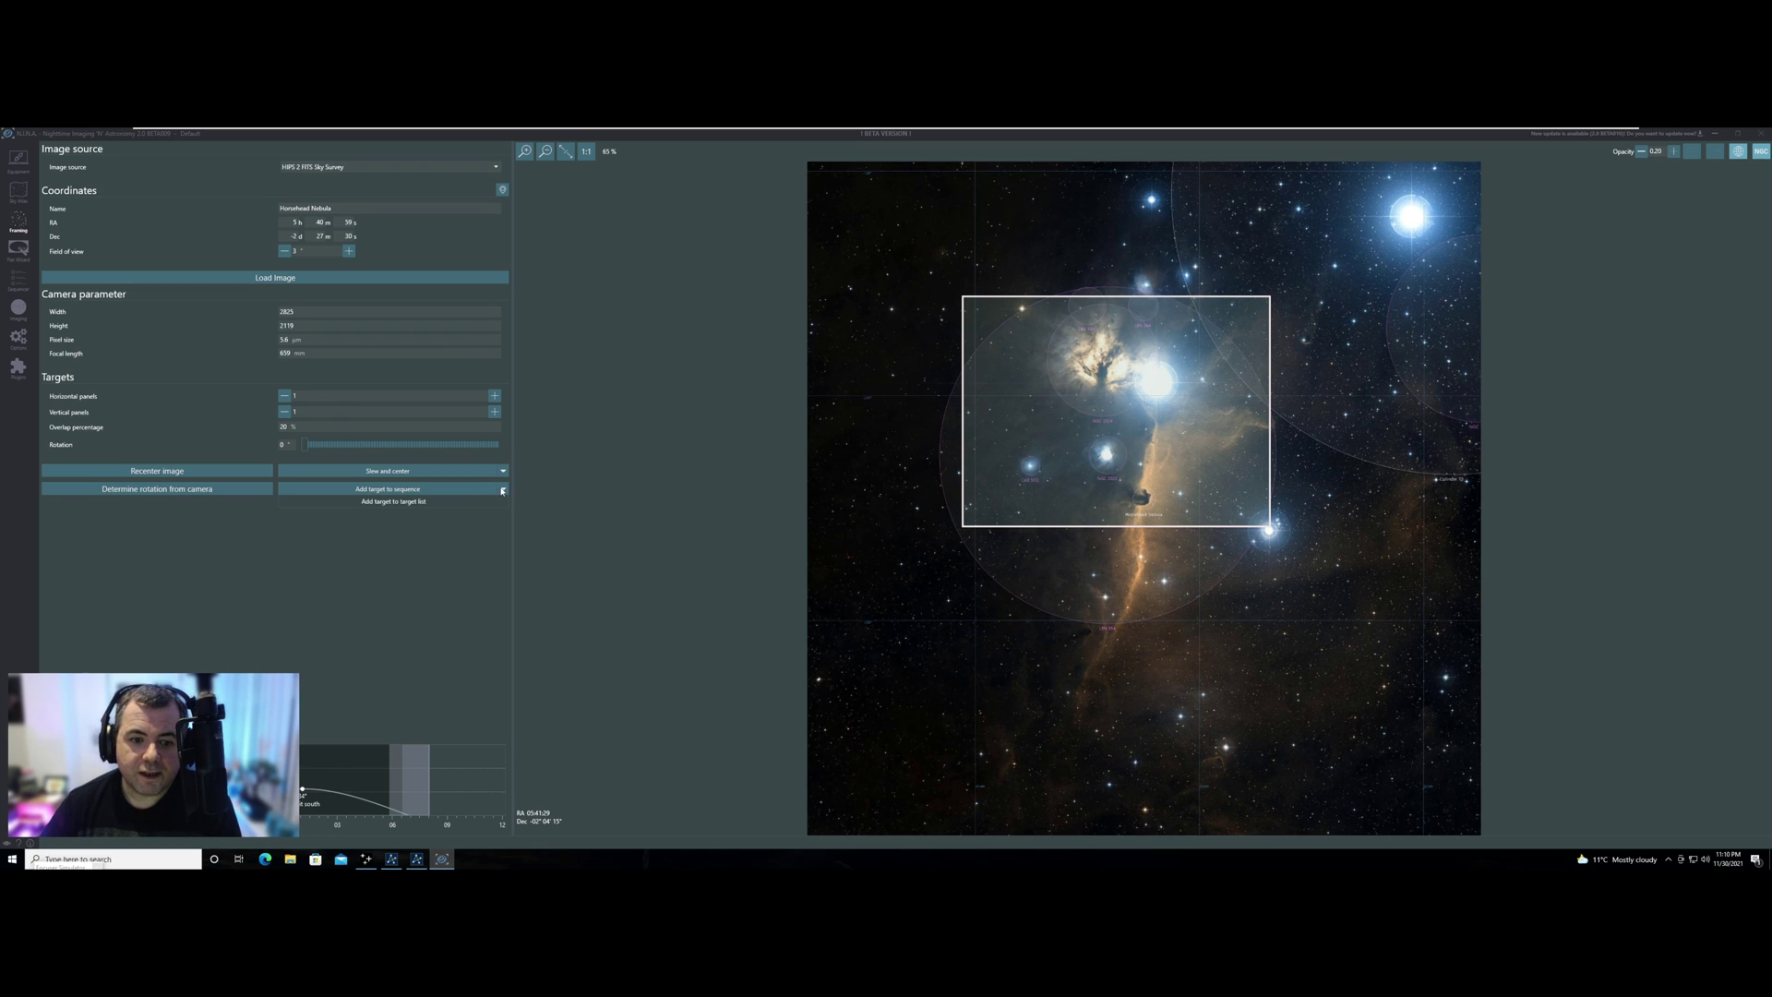
left_click(394, 493)
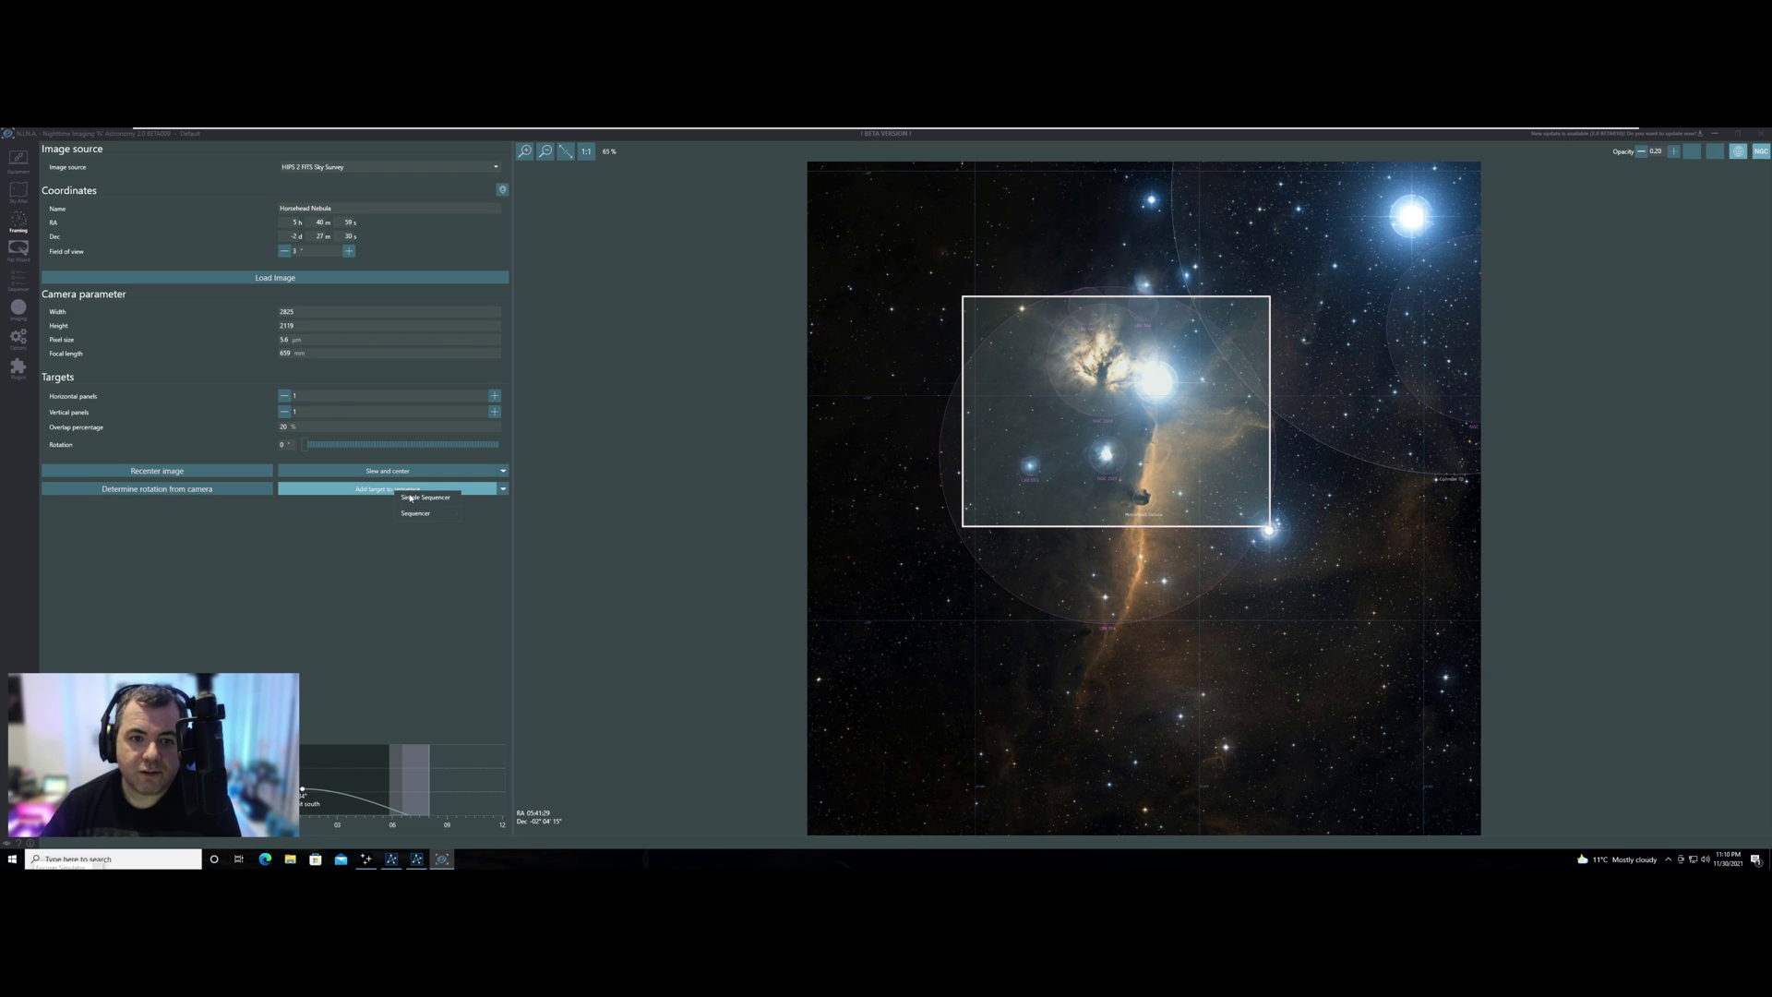
left_click(411, 497)
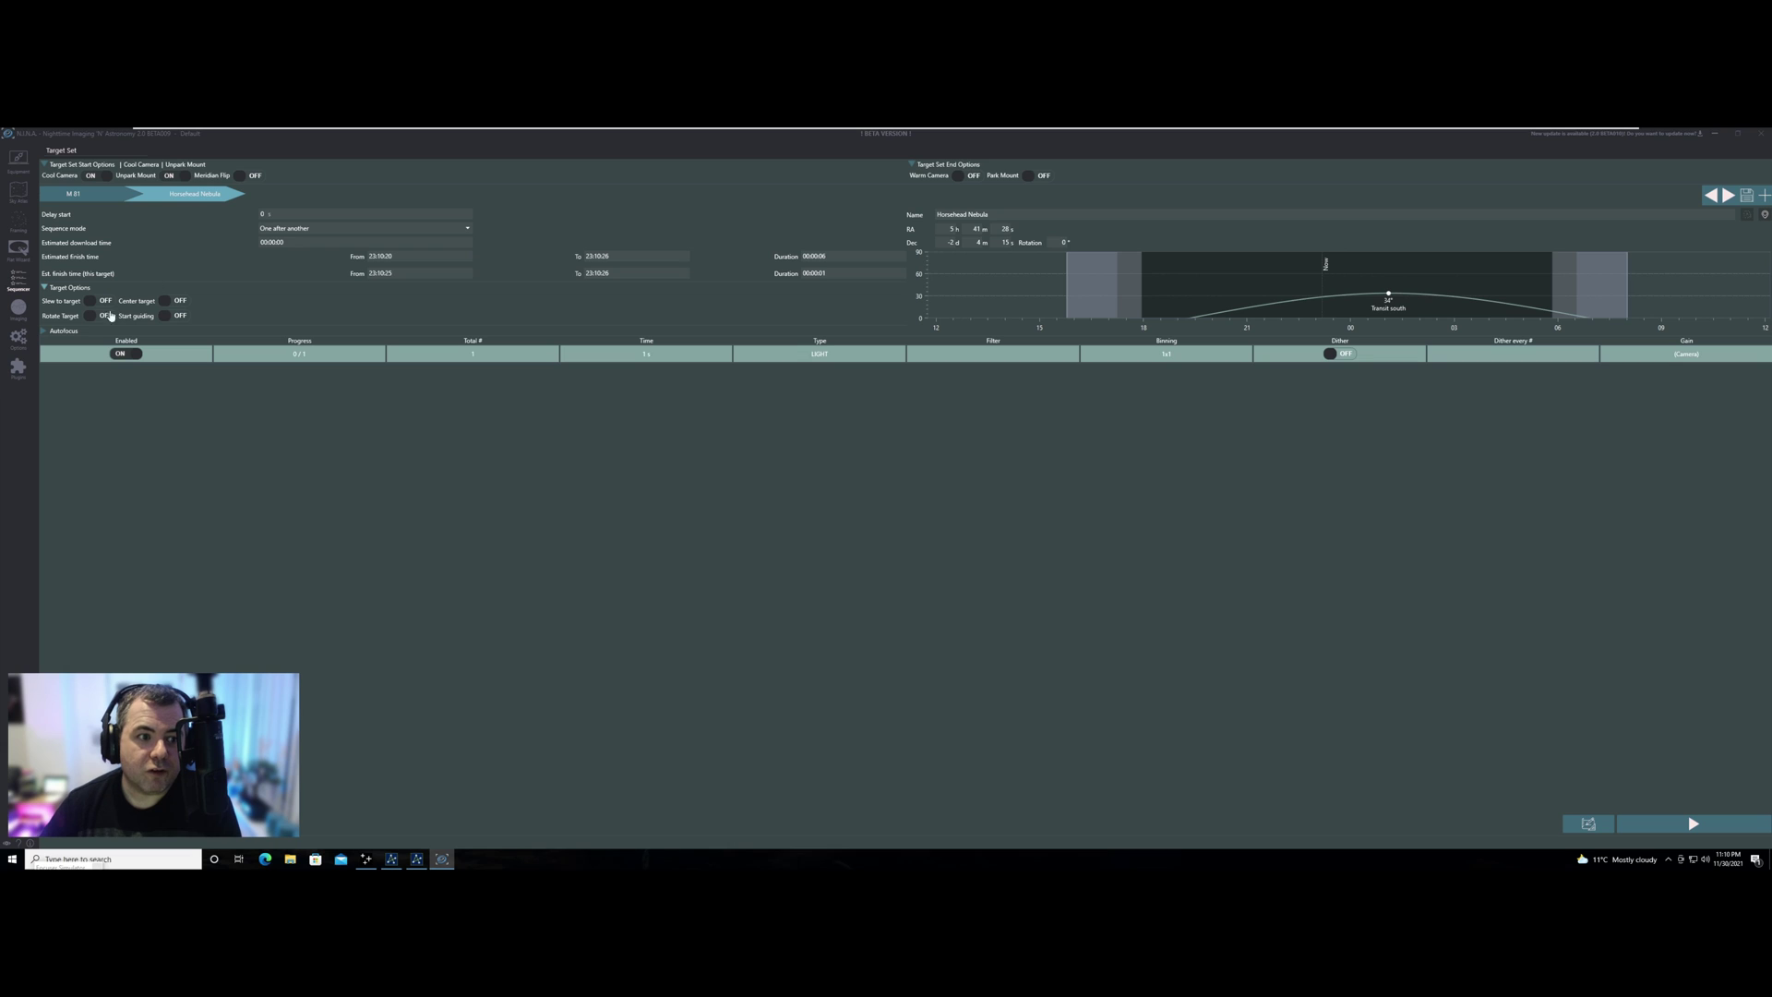
Enable slew and center for Horsehead, set its exposure time to 5 s, and start the sequence
left_click(95, 305)
left_click(164, 304)
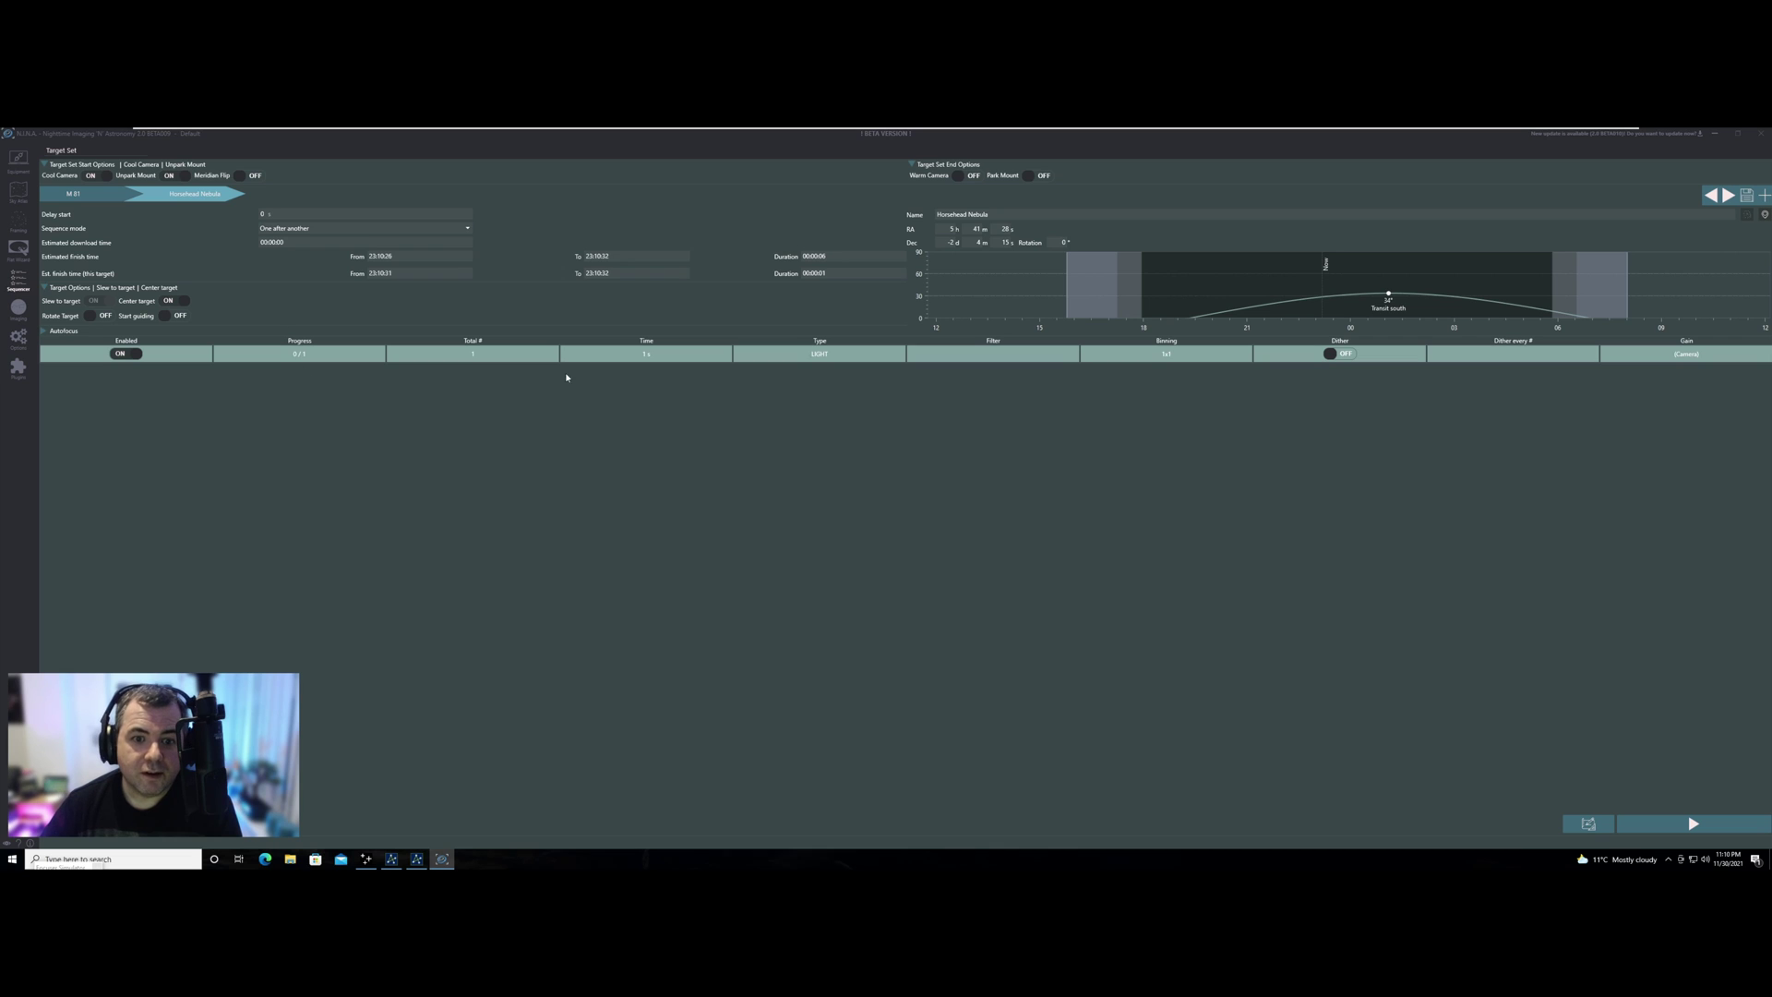
left_click(651, 356)
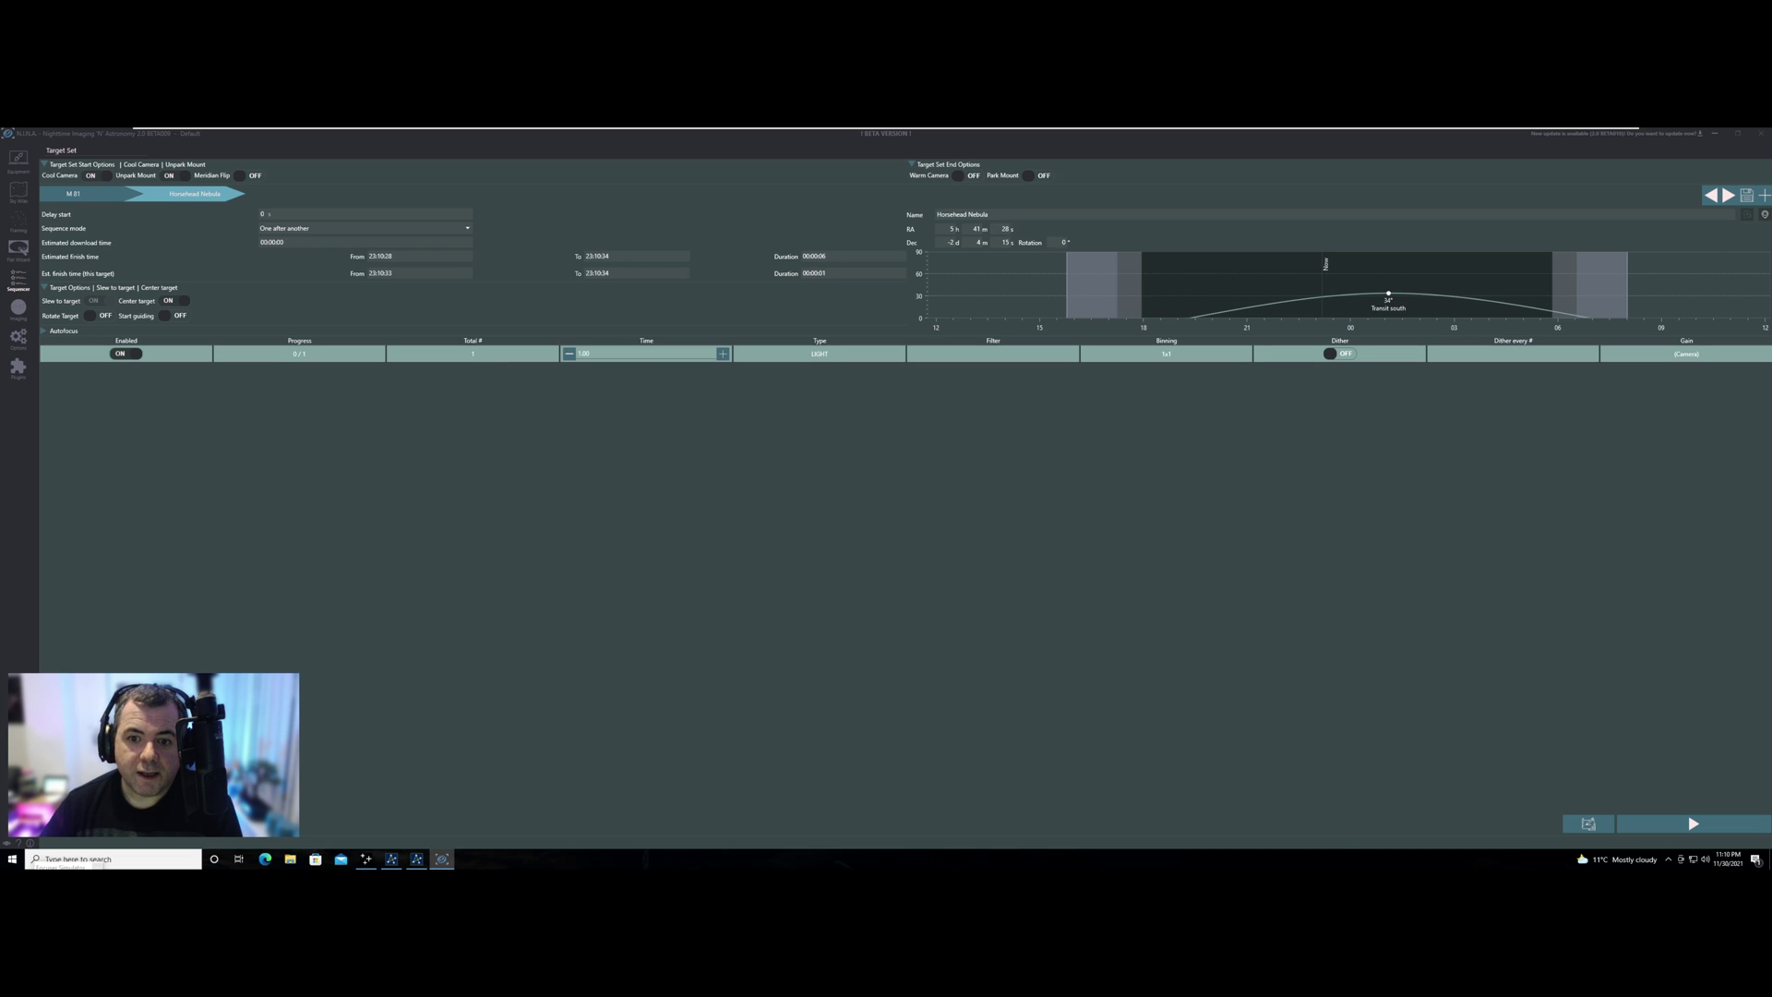
double_click(652, 355)
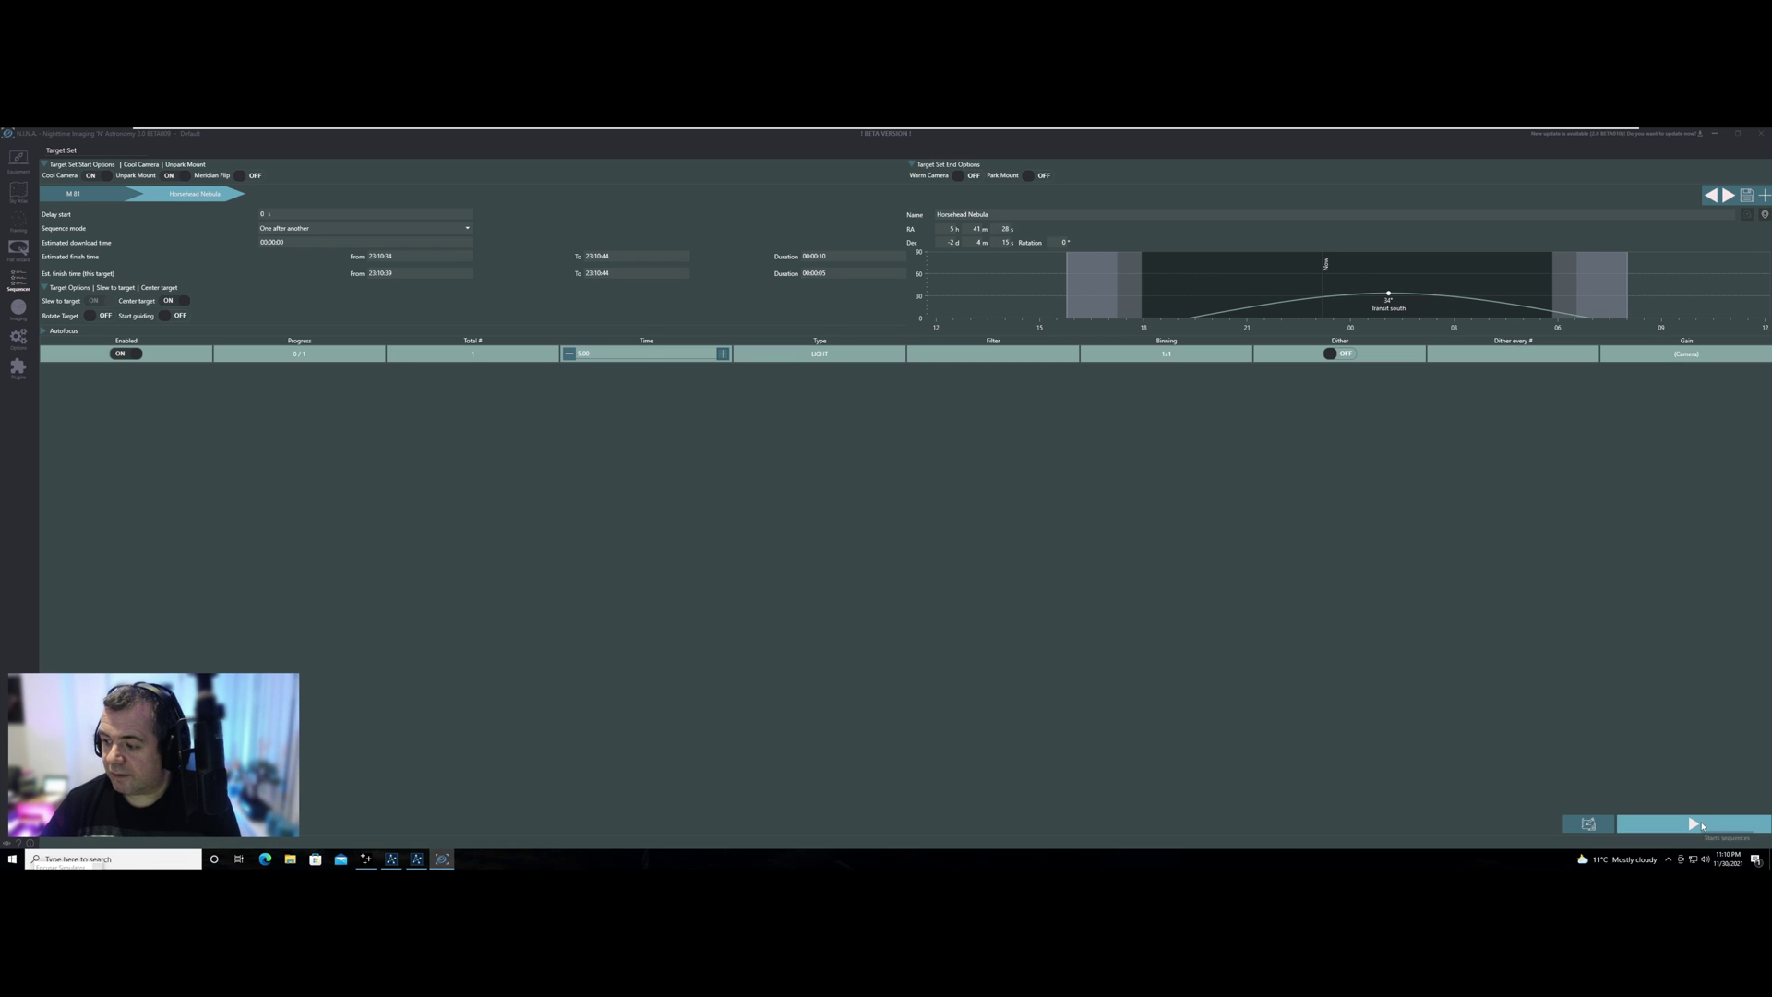
left_click(1702, 826)
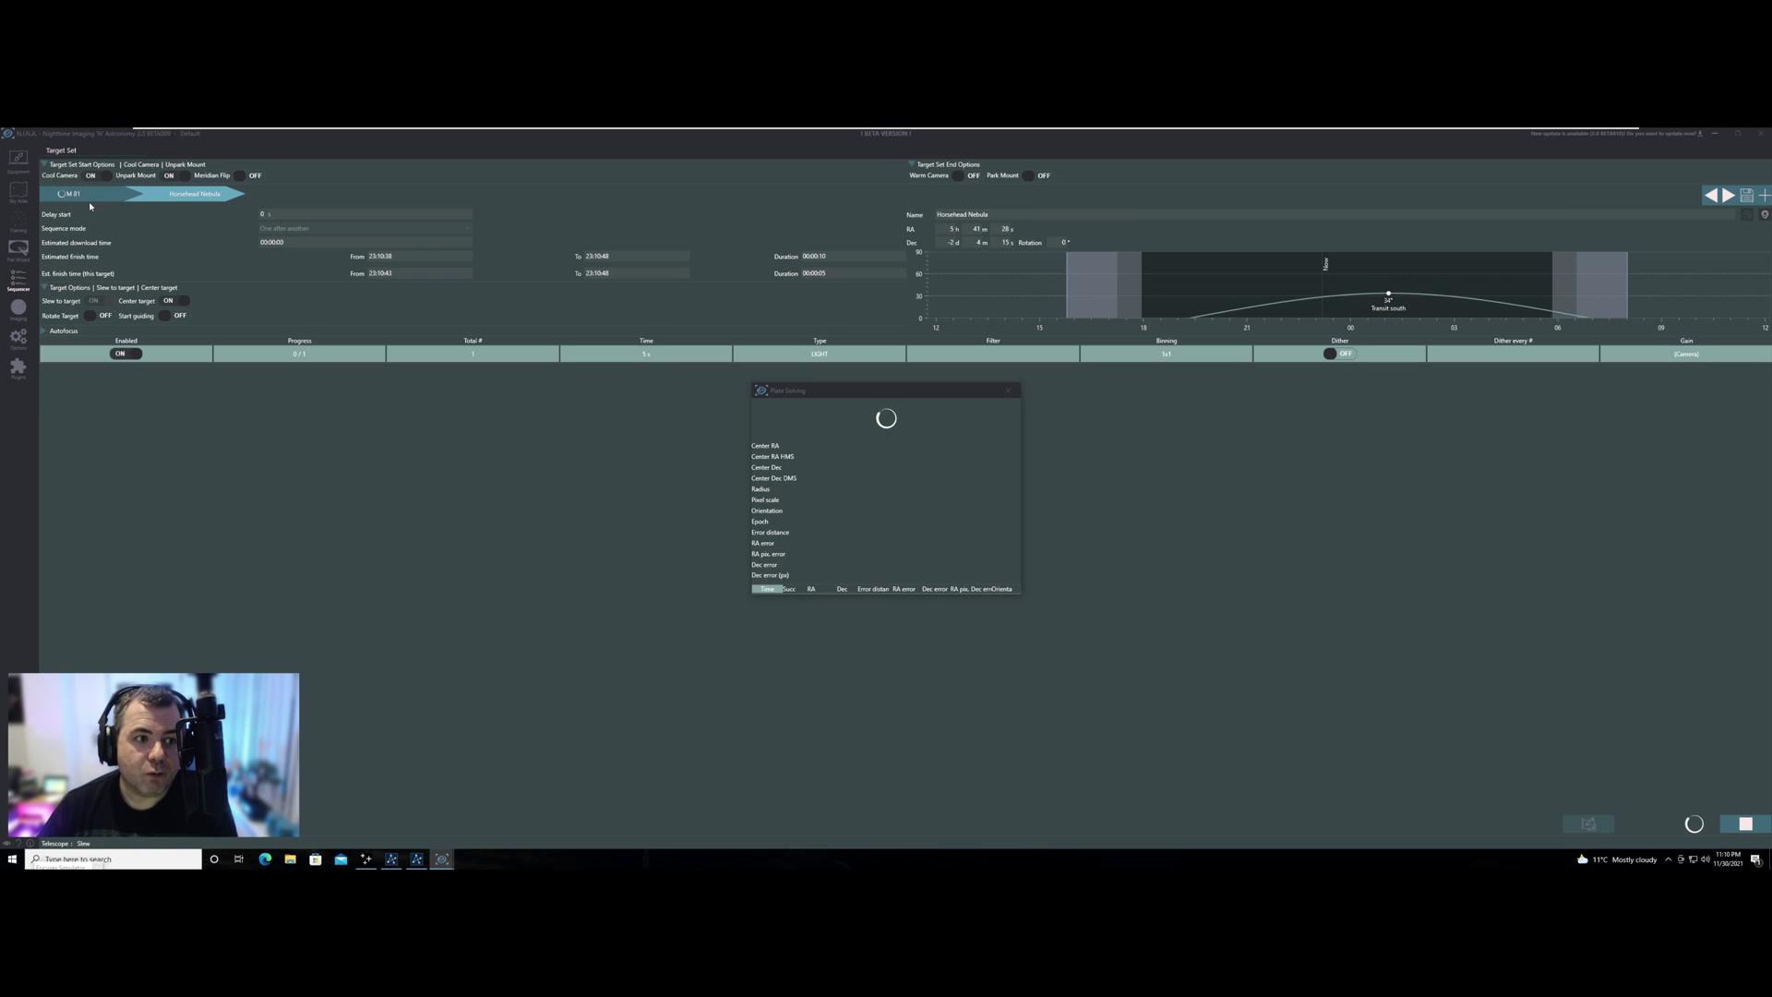
Switch to the Imaging screen to watch the Horsehead and Flame nebula frames being captured
left_click(19, 308)
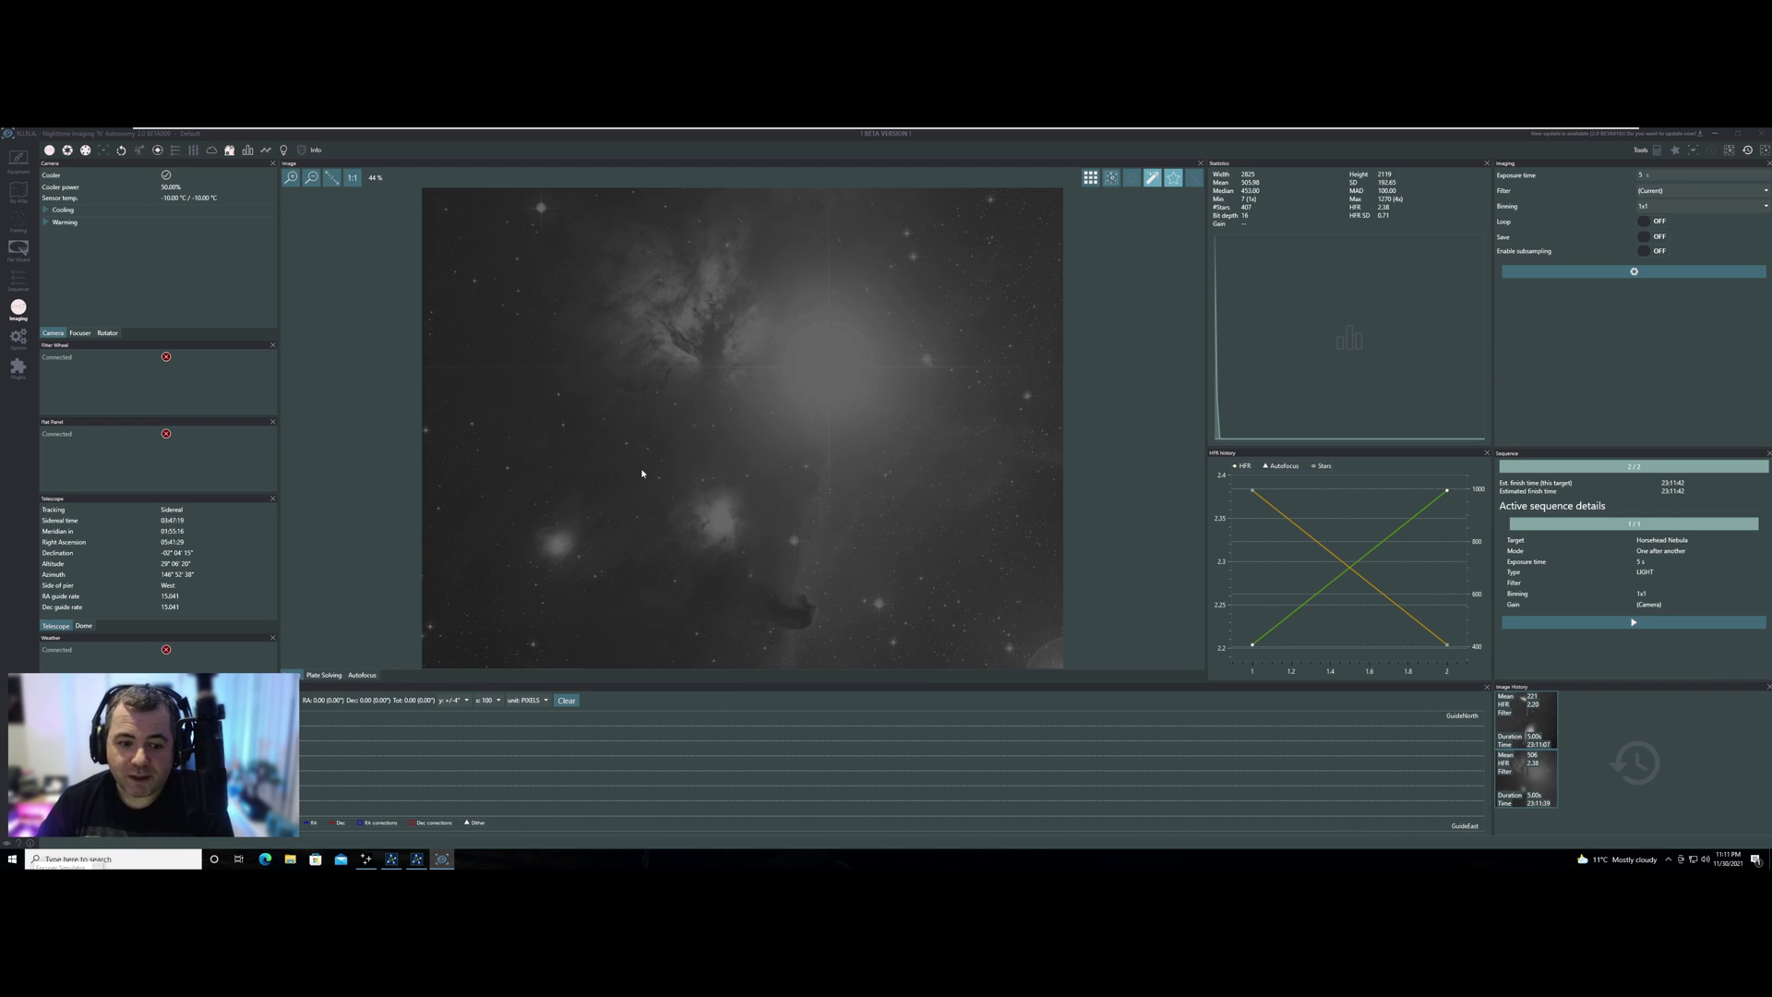
left_click(18, 280)
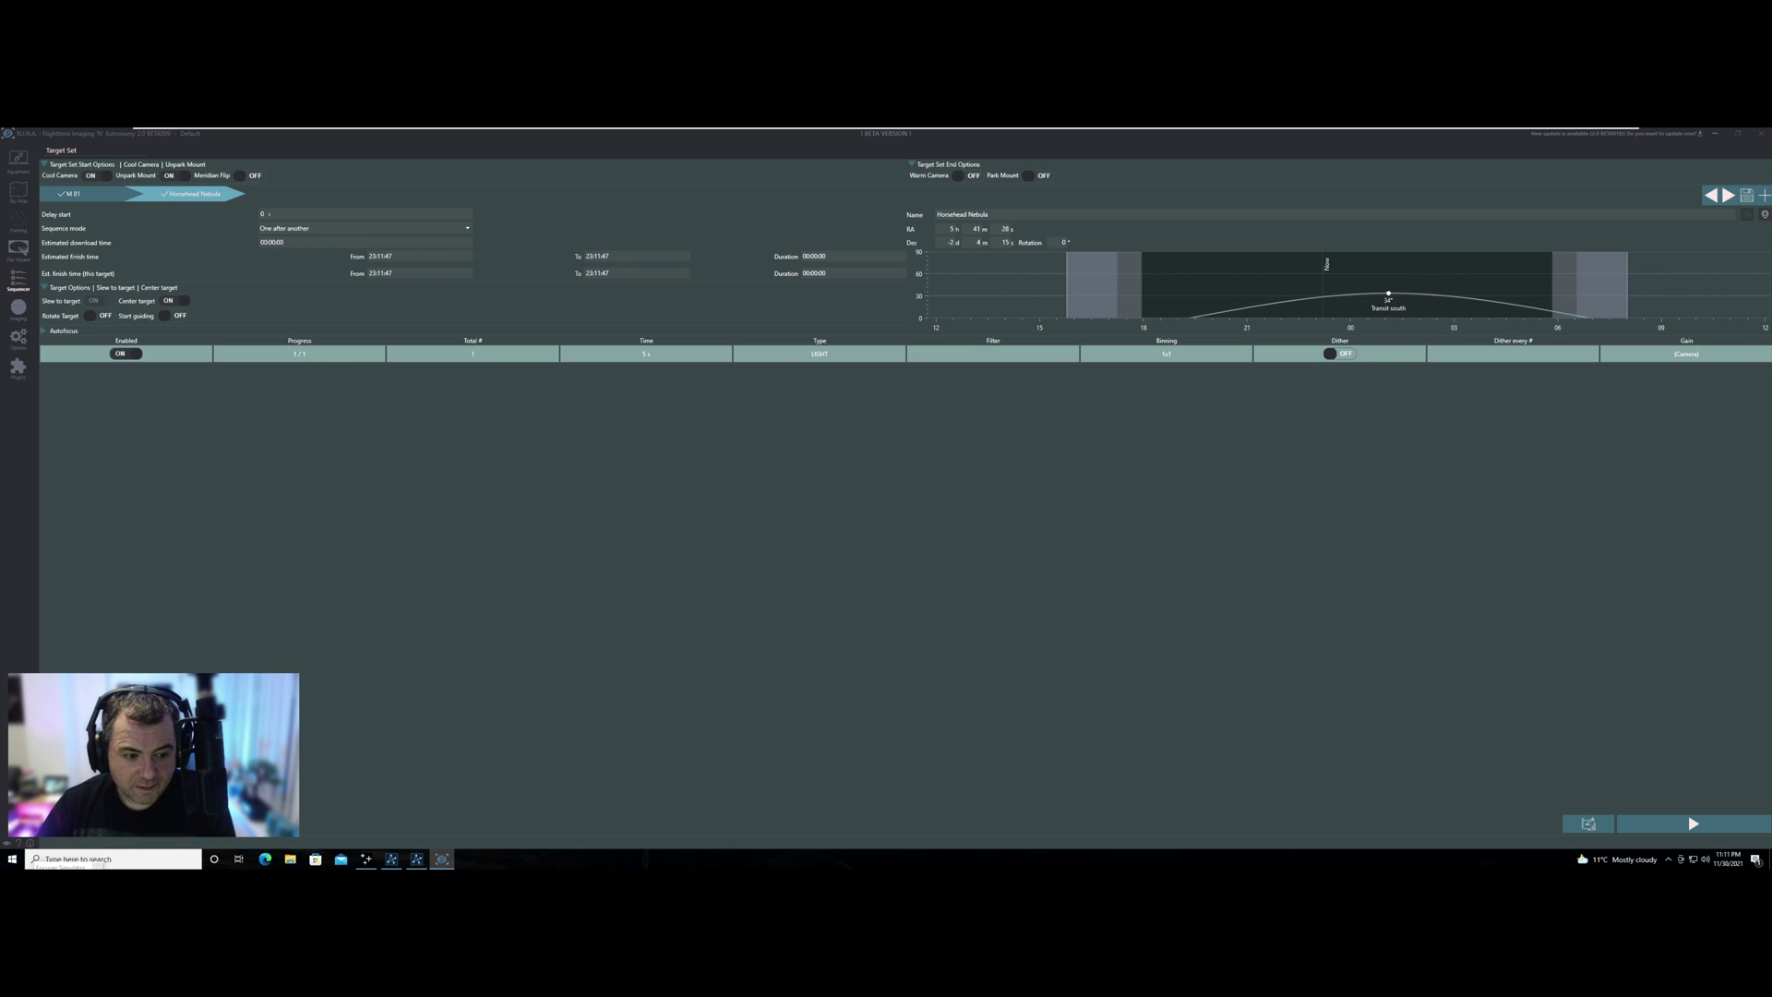
left_click(19, 308)
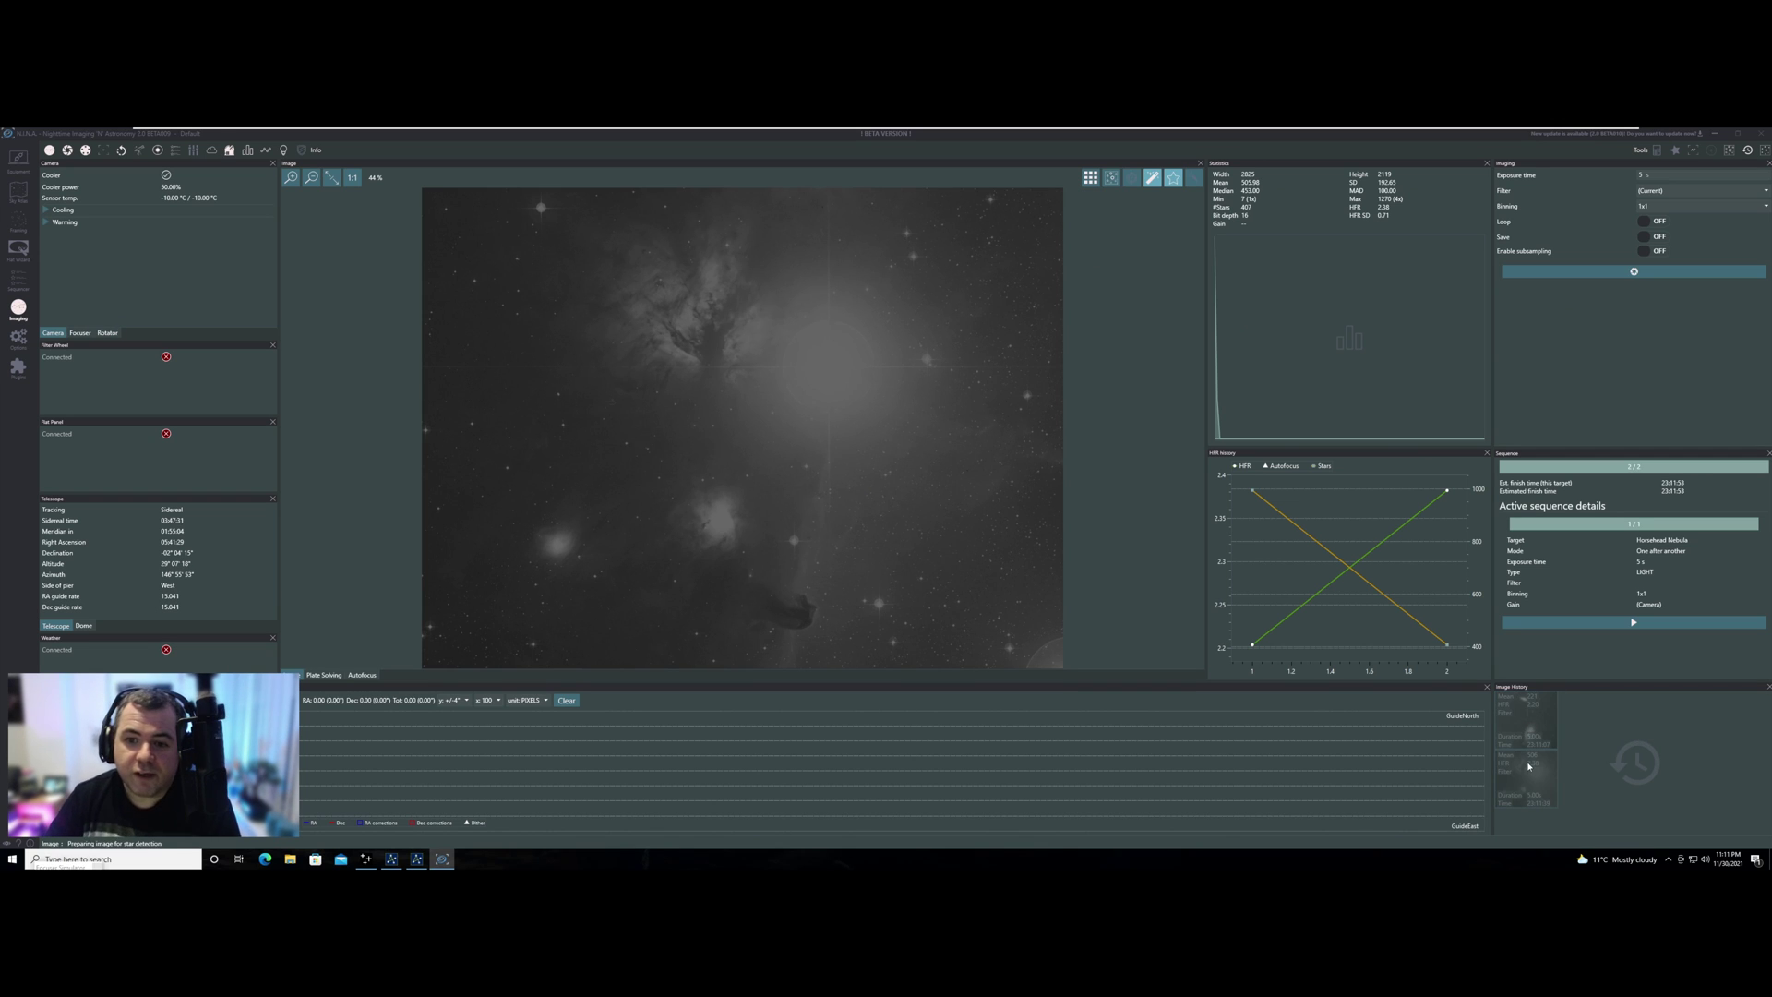
left_click(1527, 724)
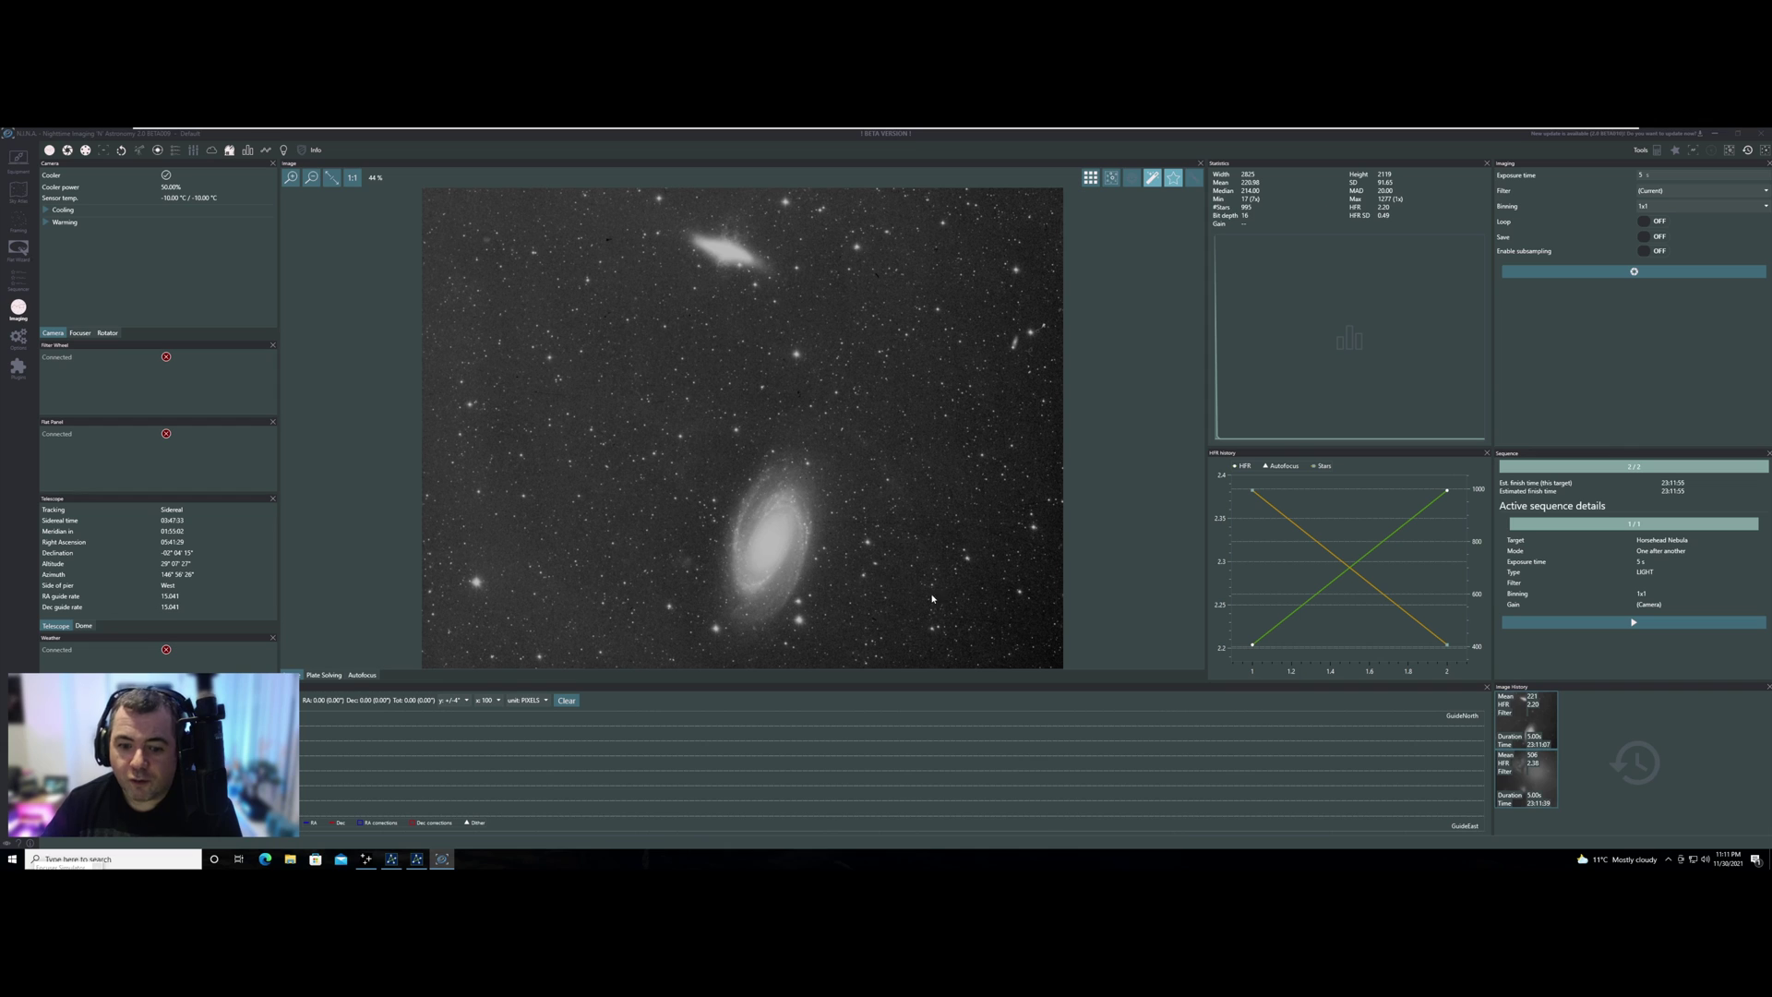